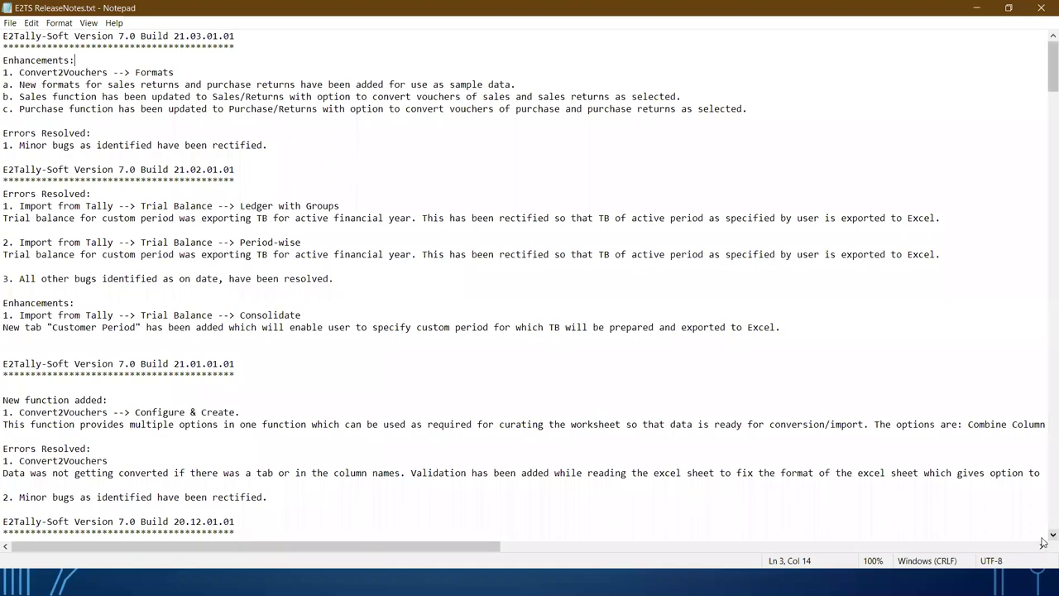
# Step: Read through the E2Tally-Soft 7.0 release notes from Build 21.03.01.01 down to Build 20.11.01.01, and close the file
pyautogui.scroll(-6, 1044, 541)
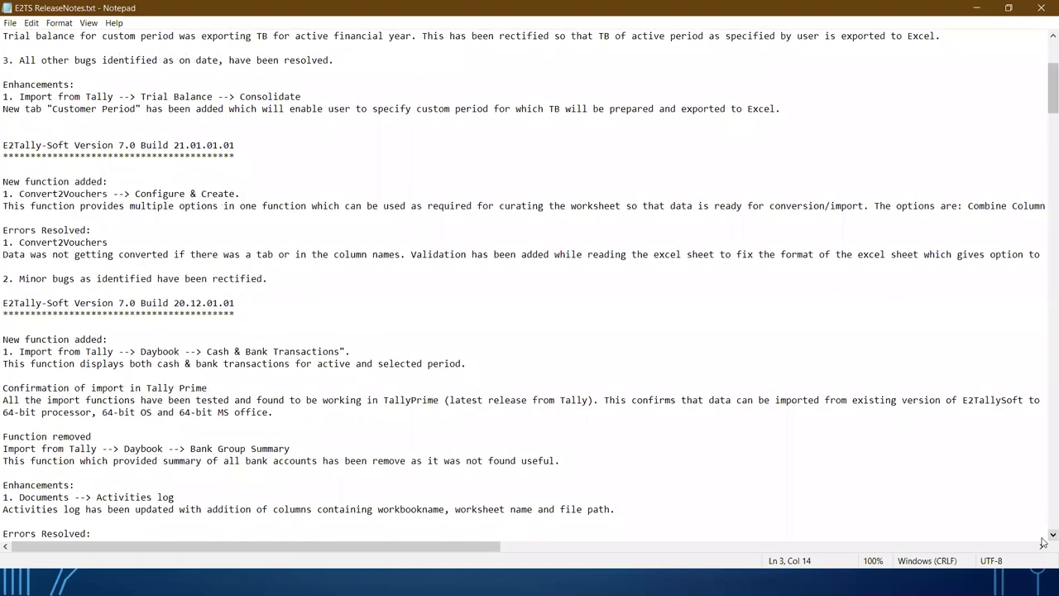
pyautogui.scroll(-5, 1043, 541)
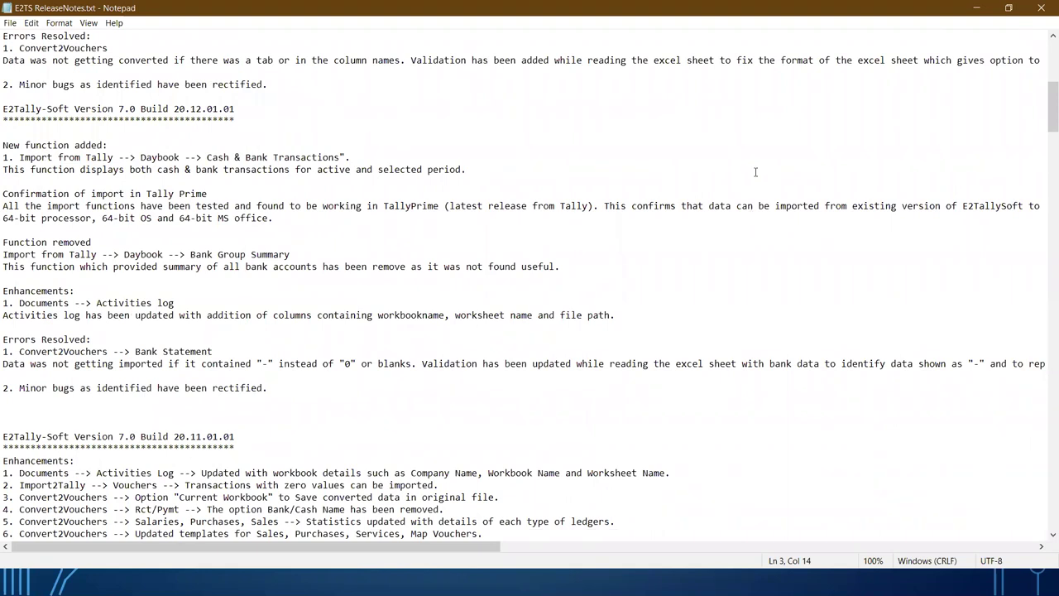
pyautogui.click(1042, 8)
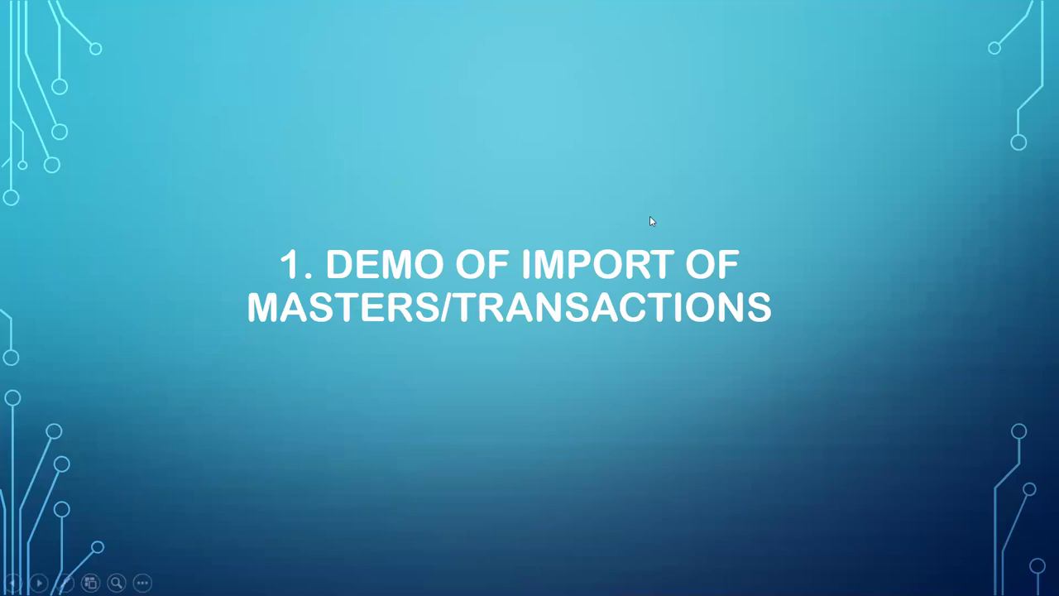
# Step: Switch to the Book52 workbook in Excel and examine the eCAAT Ent and T-CAAT command sets, returning to the E2Tally-Soft commands
pyautogui.hotkey('alt', 'Tab')
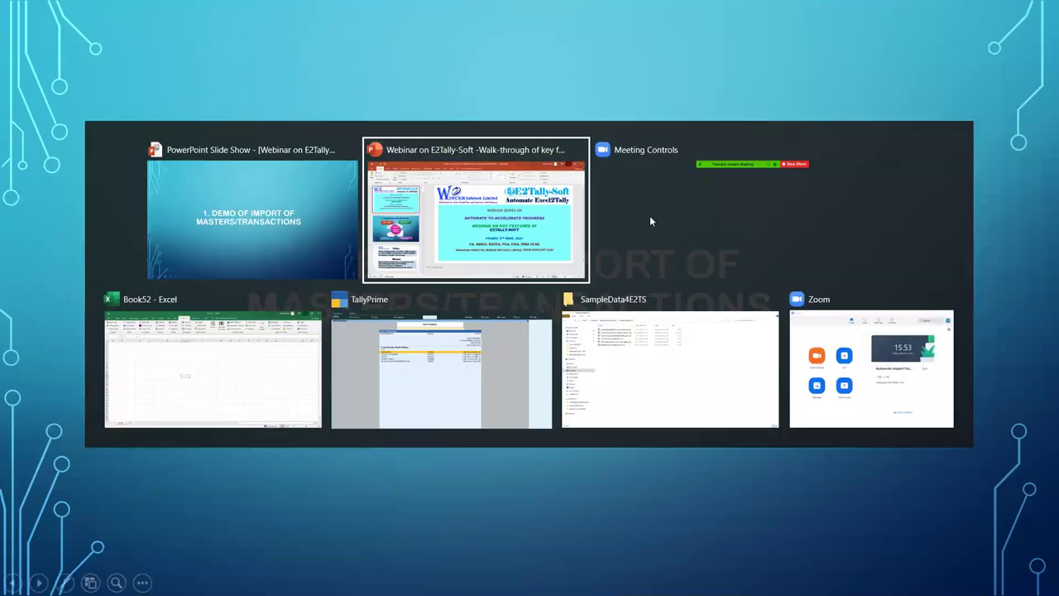
pyautogui.click(227, 361)
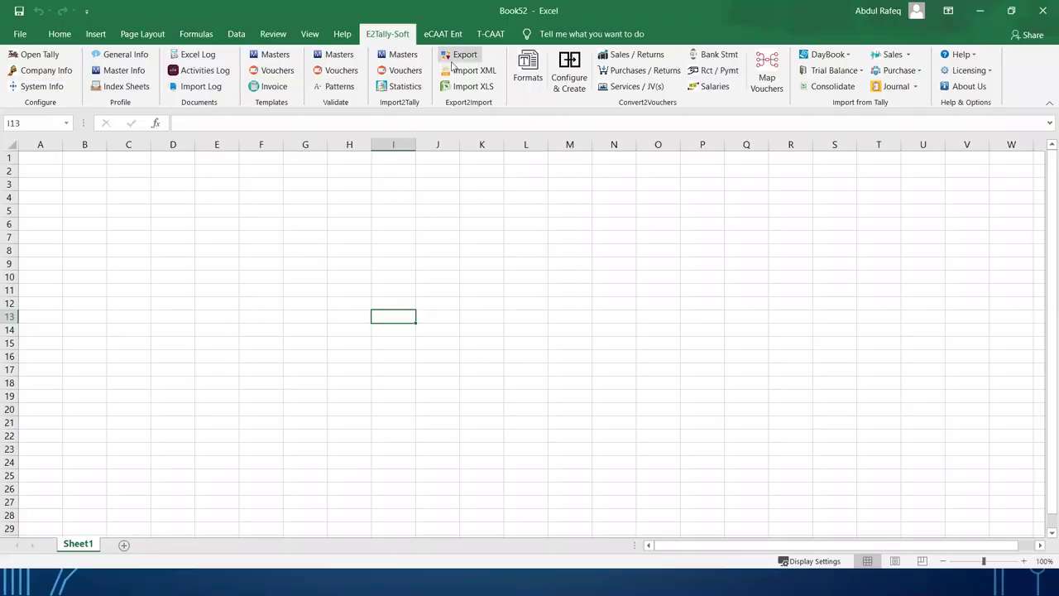
pyautogui.click(444, 35)
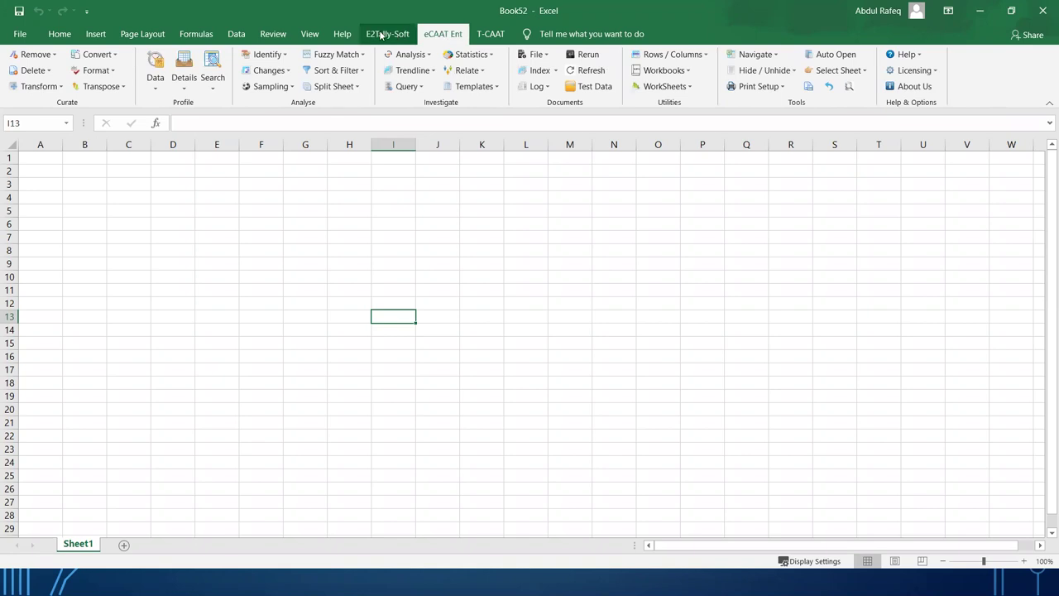
pyautogui.click(54, 34)
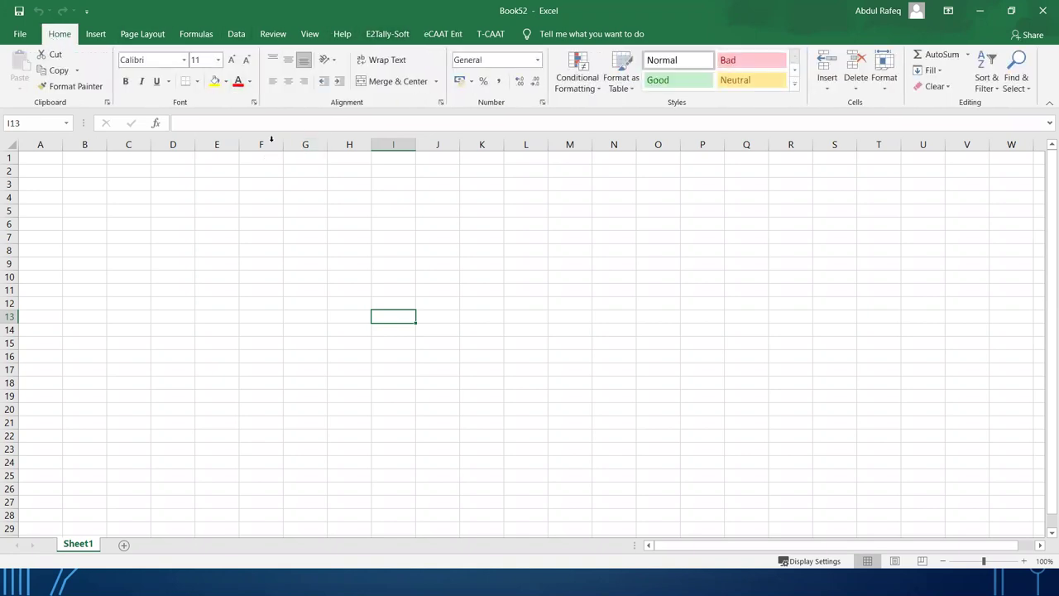
pyautogui.click(376, 35)
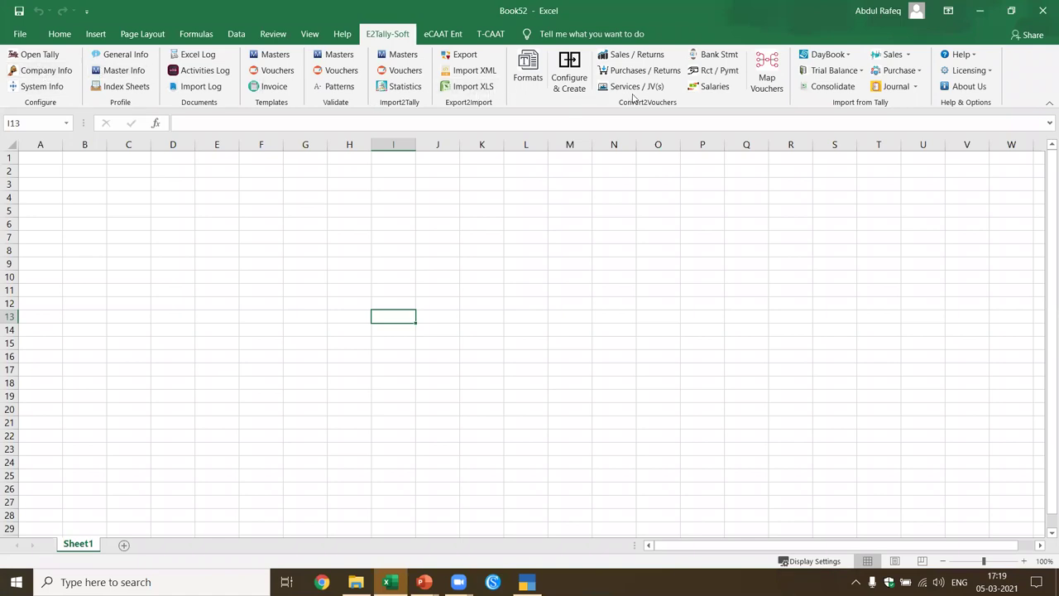
pyautogui.click(440, 36)
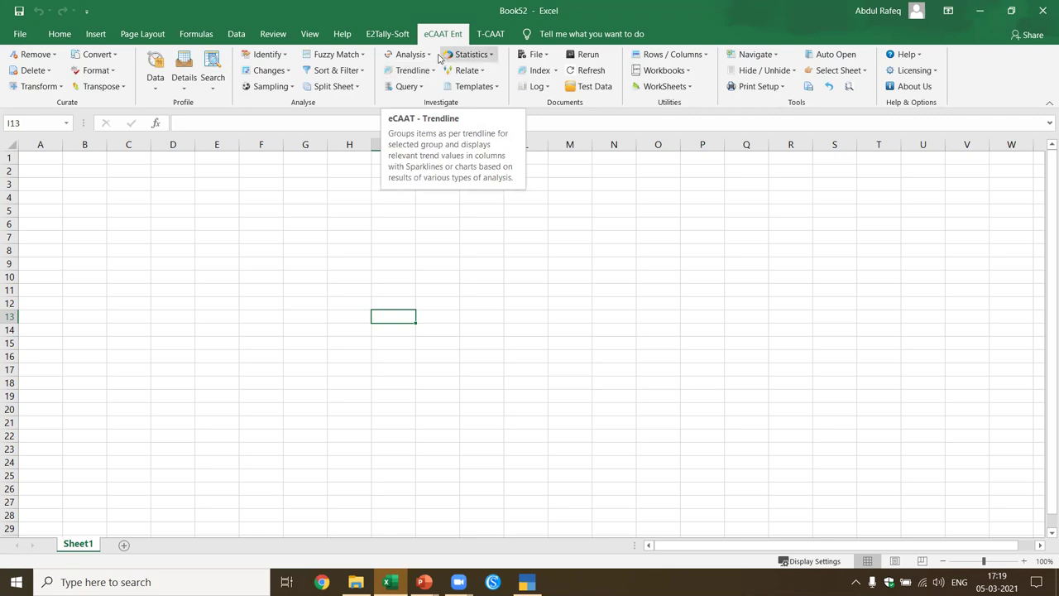
pyautogui.click(500, 38)
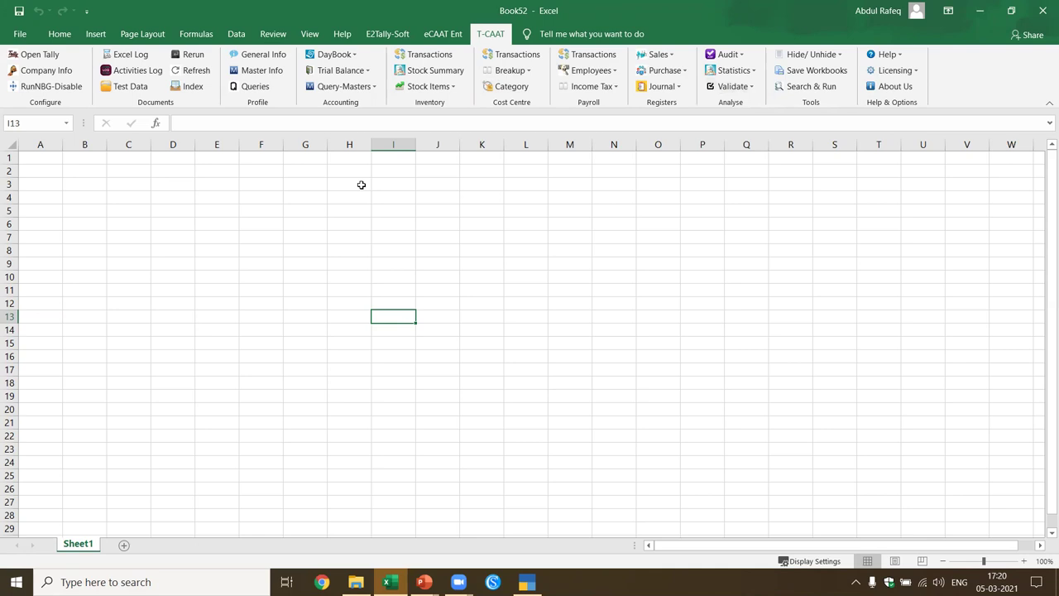
pyautogui.click(388, 37)
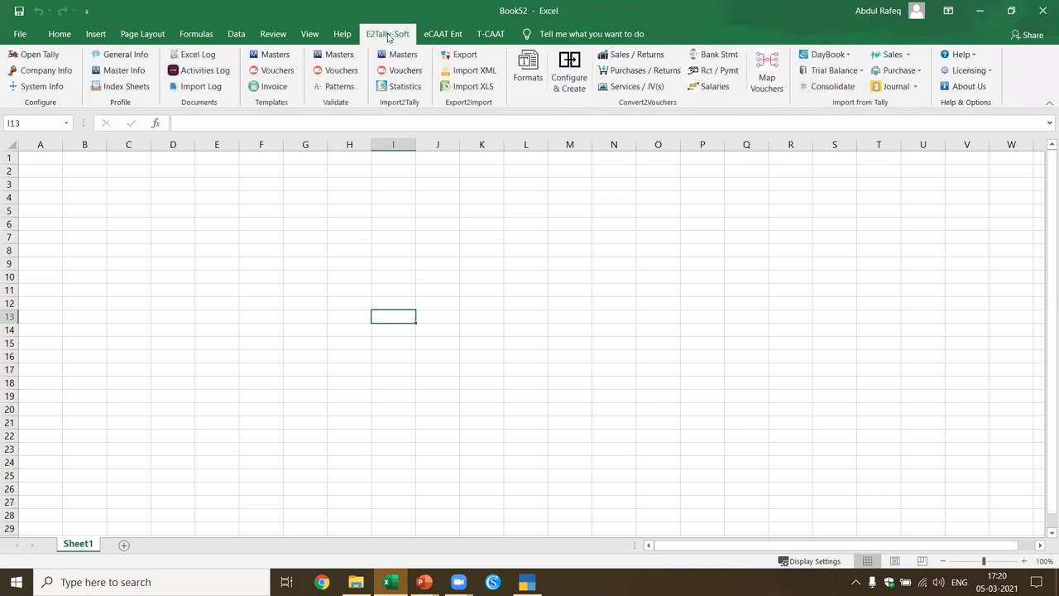
# Step: View the E2Tally-Soft System Info and the available General Info options, closing each without generating a report
pyautogui.click(48, 90)
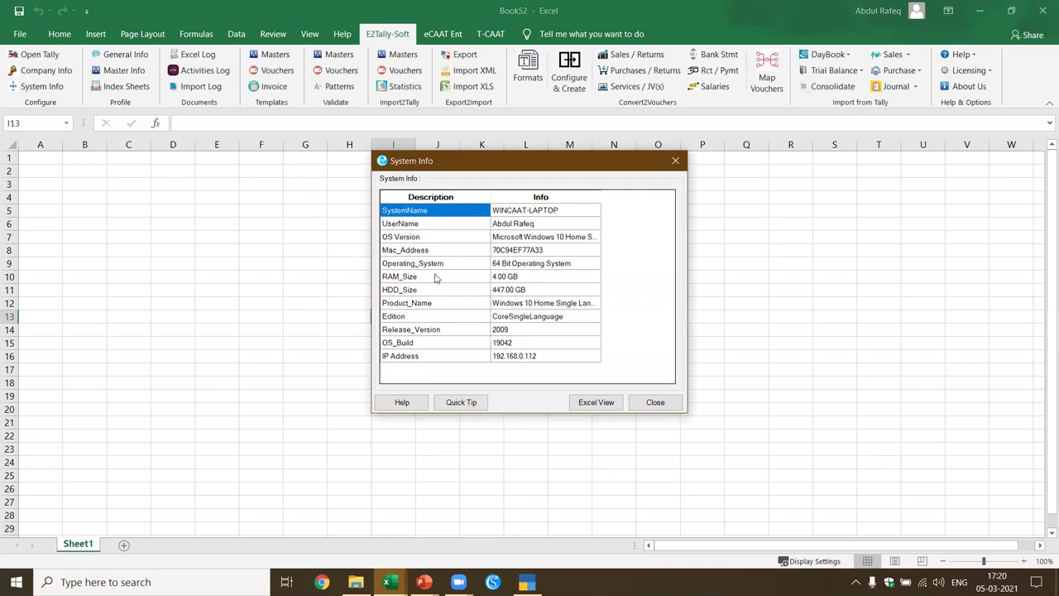
pyautogui.click(656, 402)
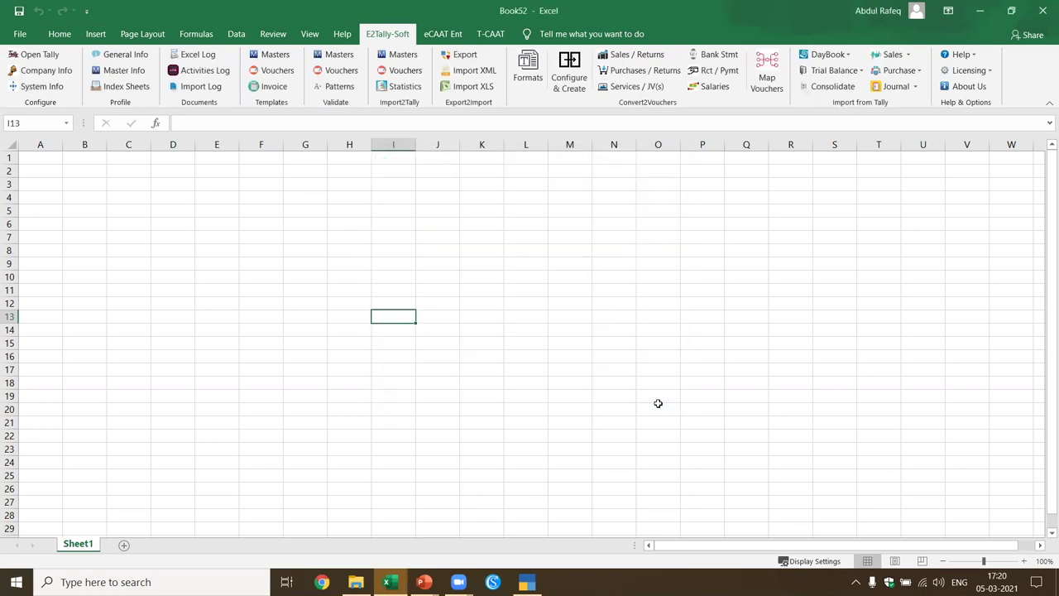
pyautogui.click(132, 55)
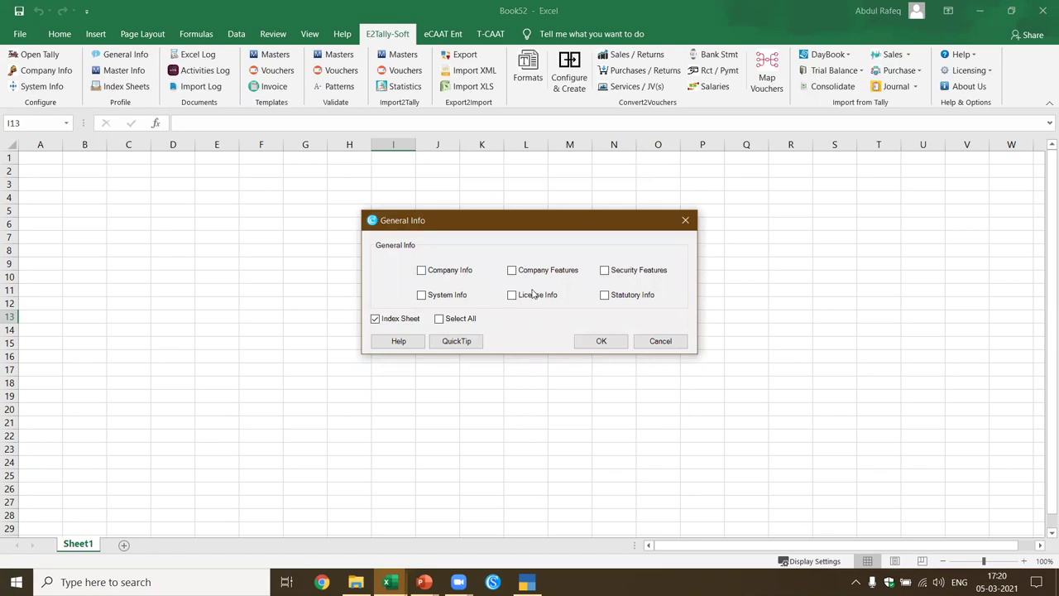
pyautogui.click(662, 341)
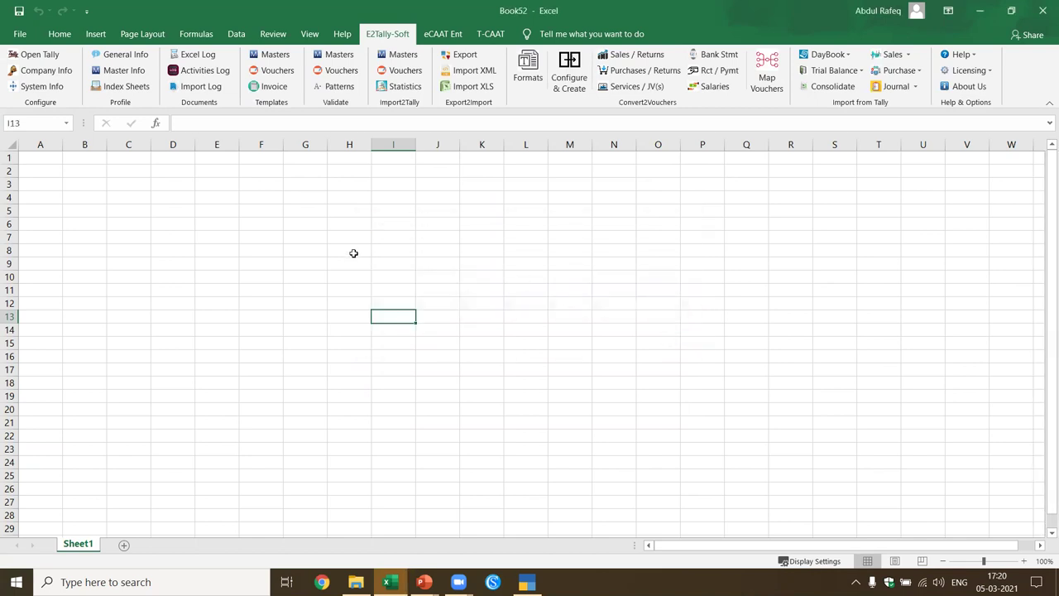
# Step: Review the Master Info options for accounting, inventory, cost centre, compliances and payroll, and cancel without generating a report
pyautogui.click(123, 71)
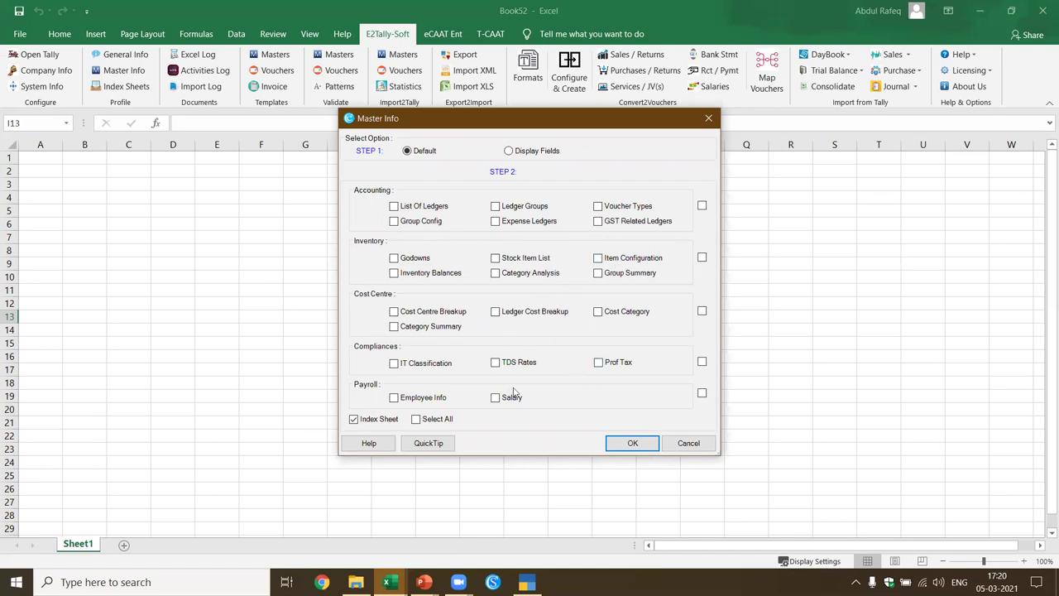
pyautogui.click(417, 420)
pyautogui.click(689, 444)
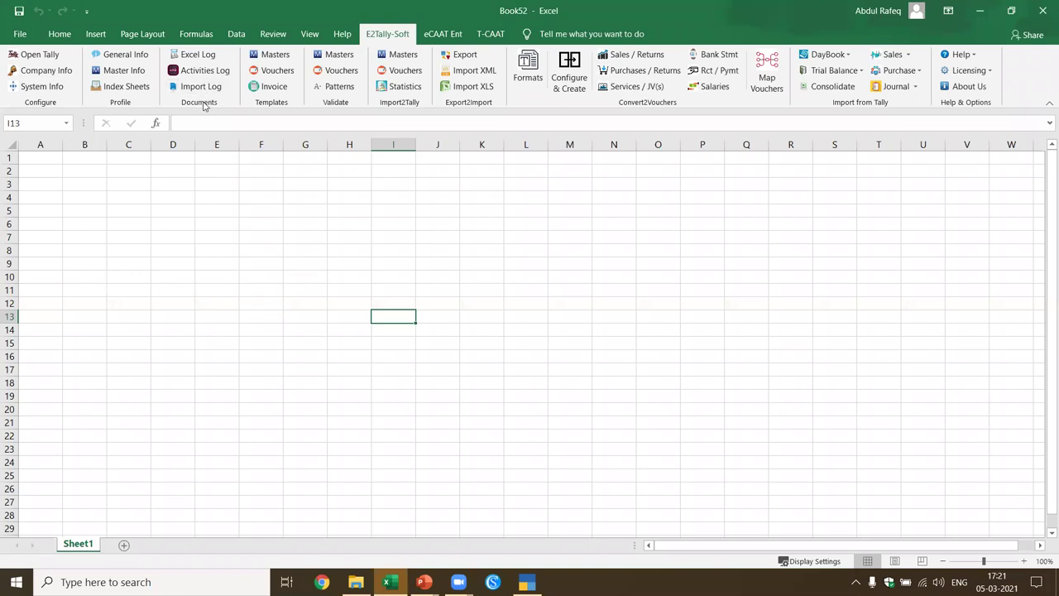
# Step: Review the Excel Log of workbooks and the Activities Log of performed functions, closing both
pyautogui.click(206, 60)
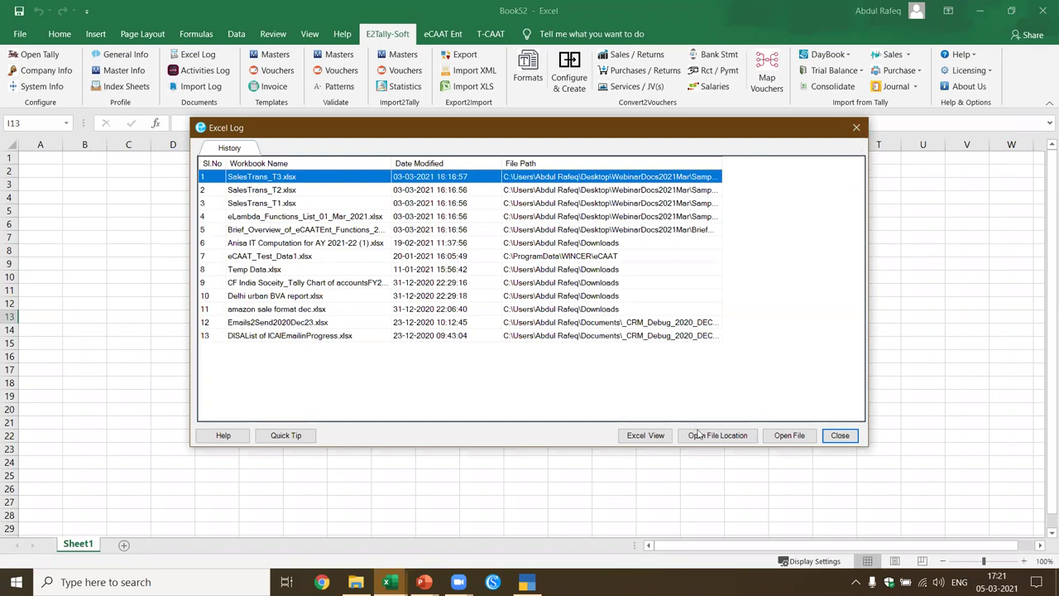
pyautogui.click(856, 131)
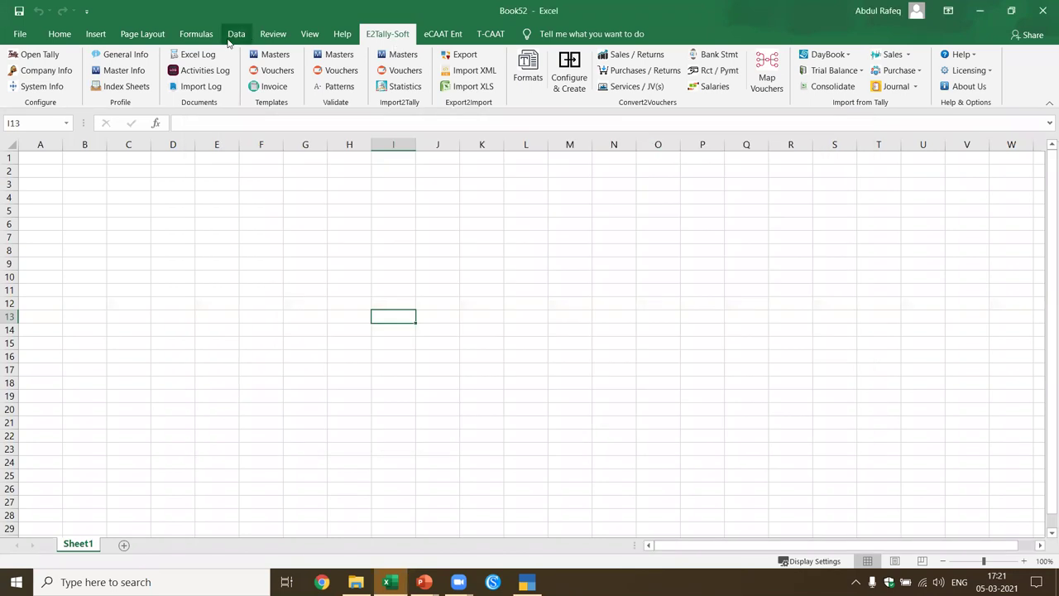
pyautogui.click(206, 71)
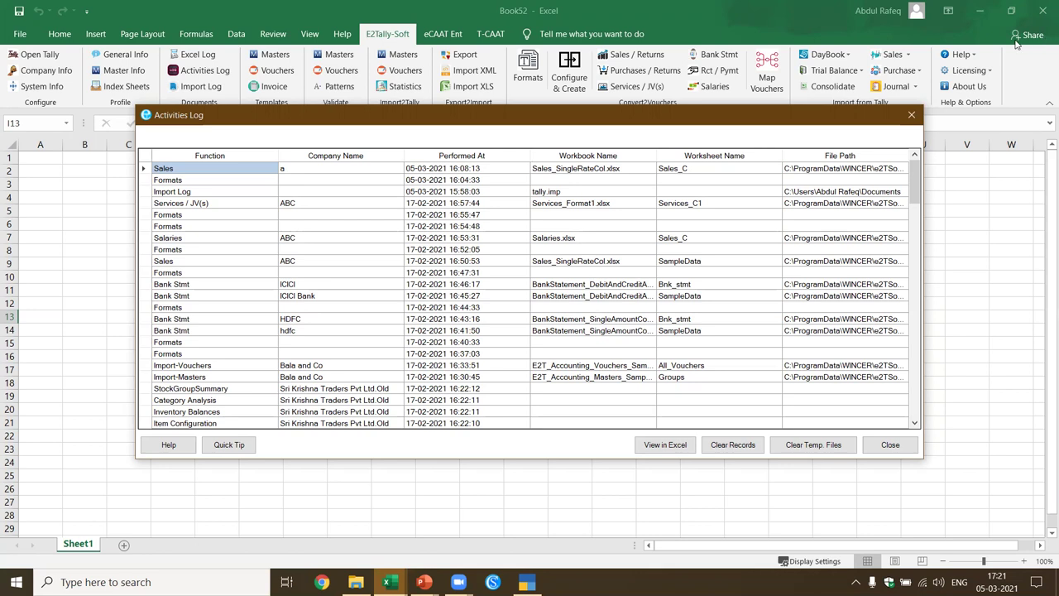
pyautogui.click(911, 113)
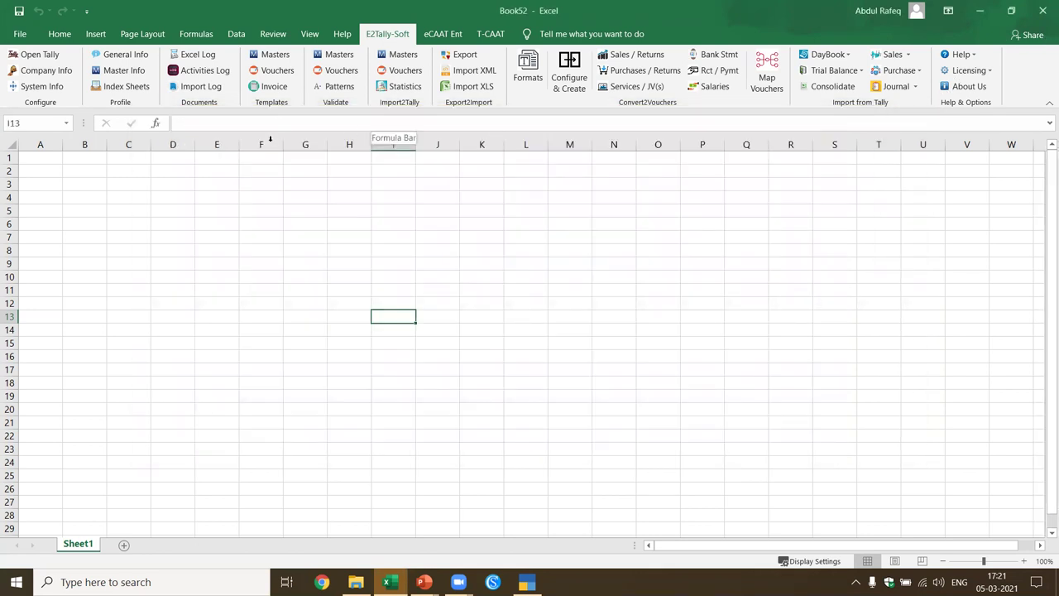
# Step: Look through the import summaries in the tally.imp import log, close it and return to the blank worksheet
pyautogui.click(201, 86)
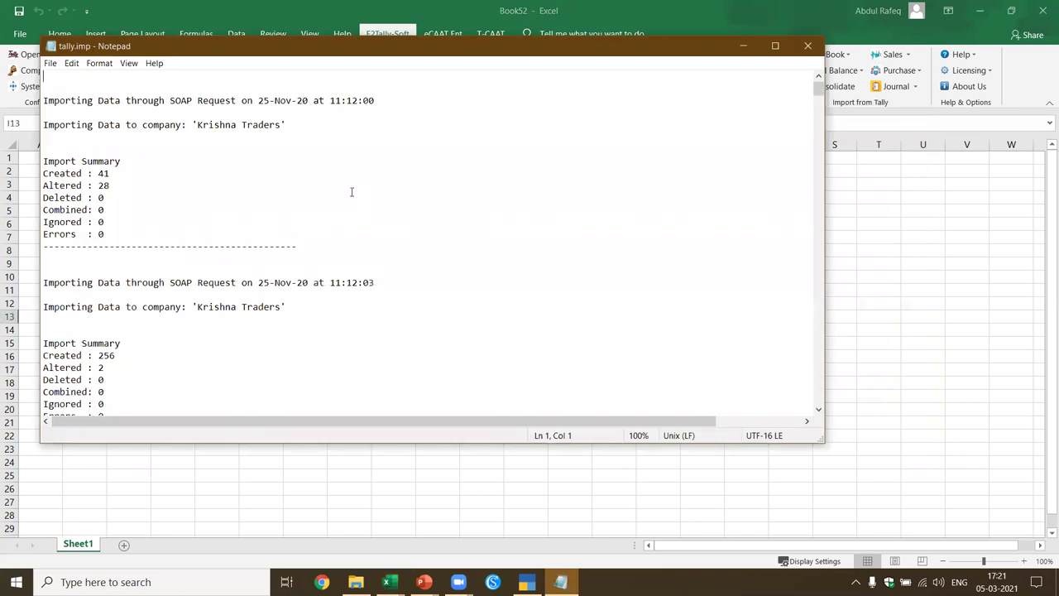
pyautogui.click(275, 184)
pyautogui.click(819, 105)
pyautogui.moveTo(819, 105); pyautogui.dragTo(823, 127)
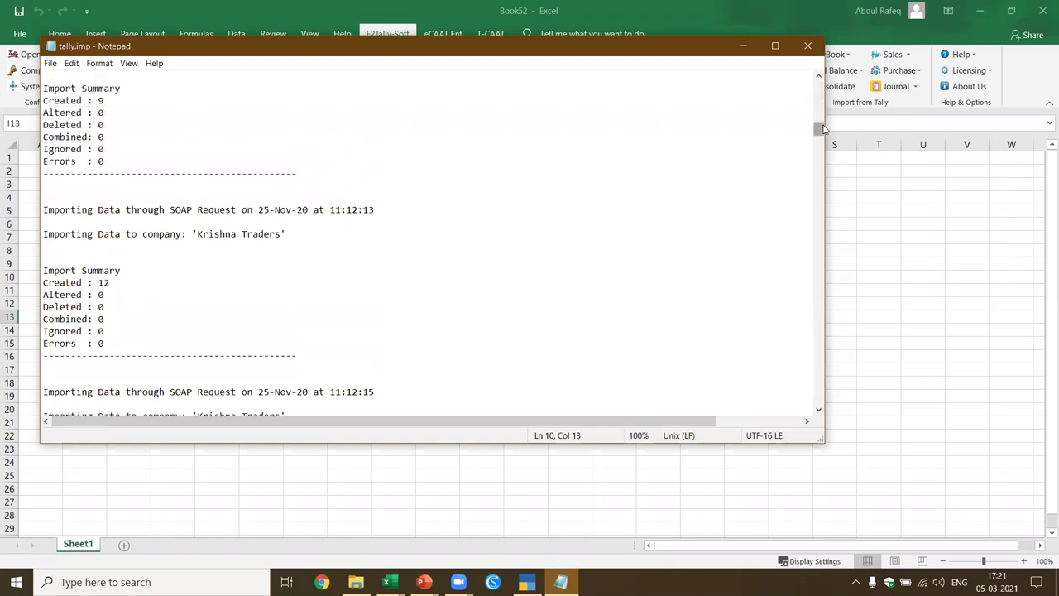
pyautogui.click(810, 46)
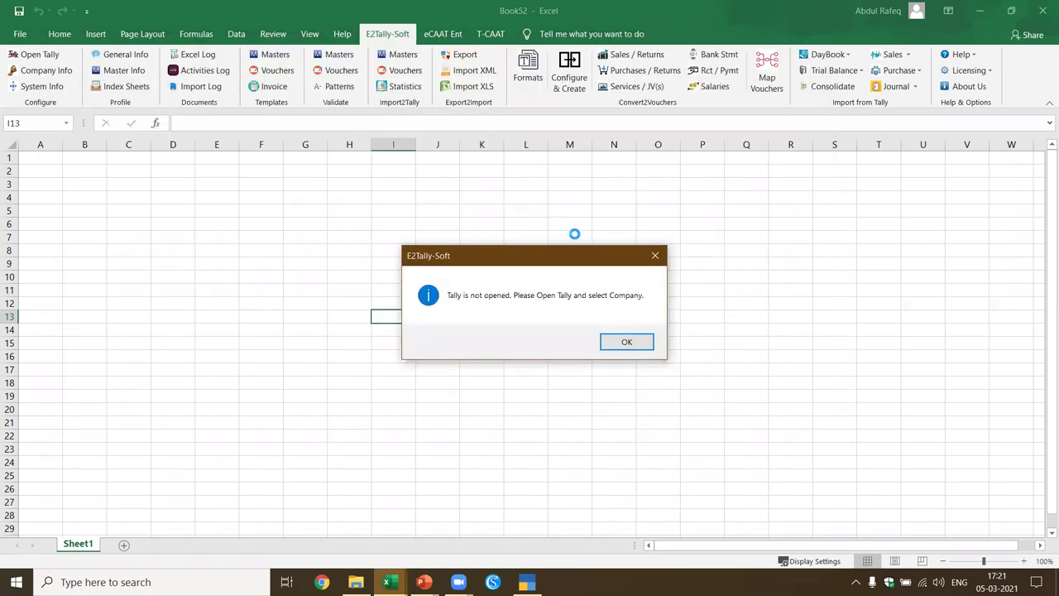
pyautogui.click(620, 343)
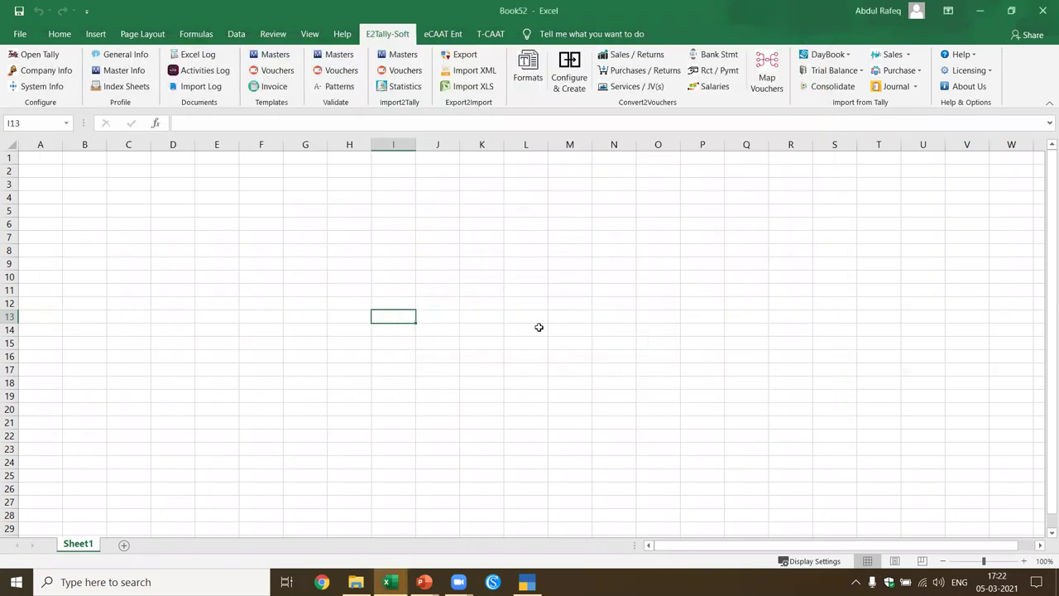
pyautogui.click(484, 306)
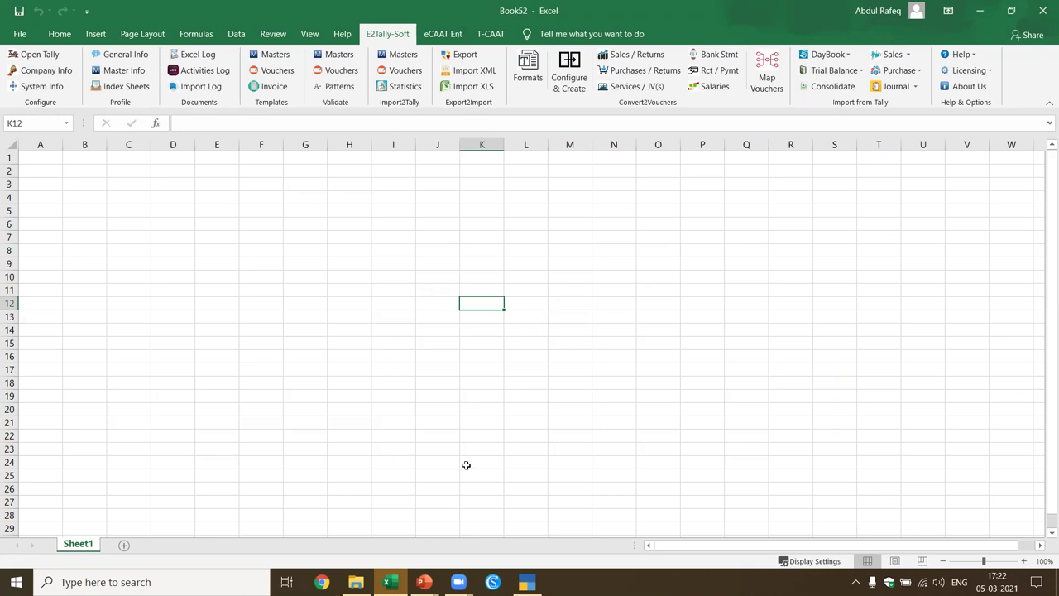
# Step: Switch to TallyPrime and start creating a company named WebinarDemoMarch21
pyautogui.click(527, 582)
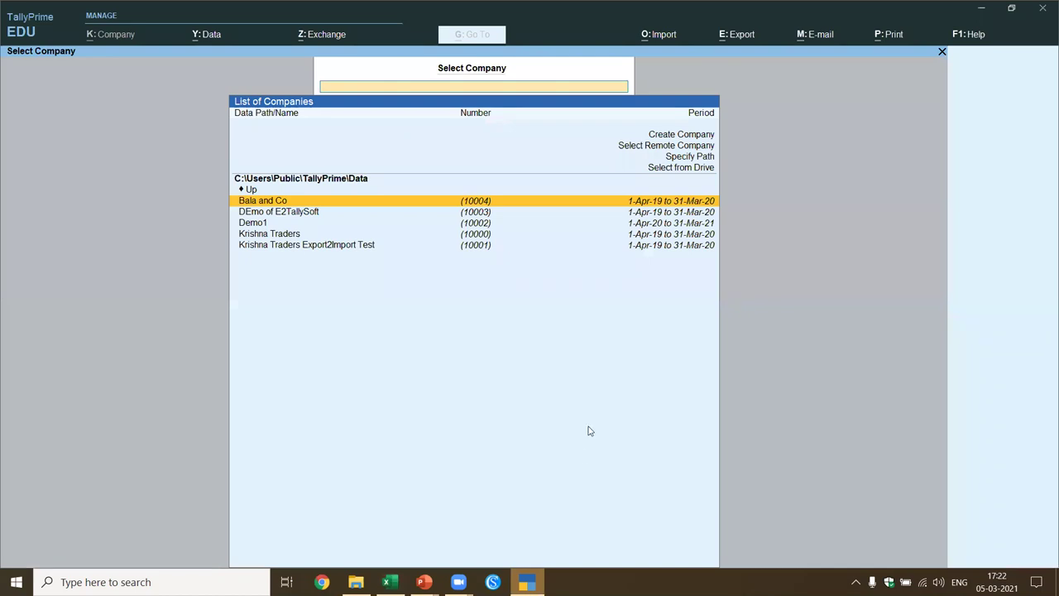
pyautogui.click(691, 139)
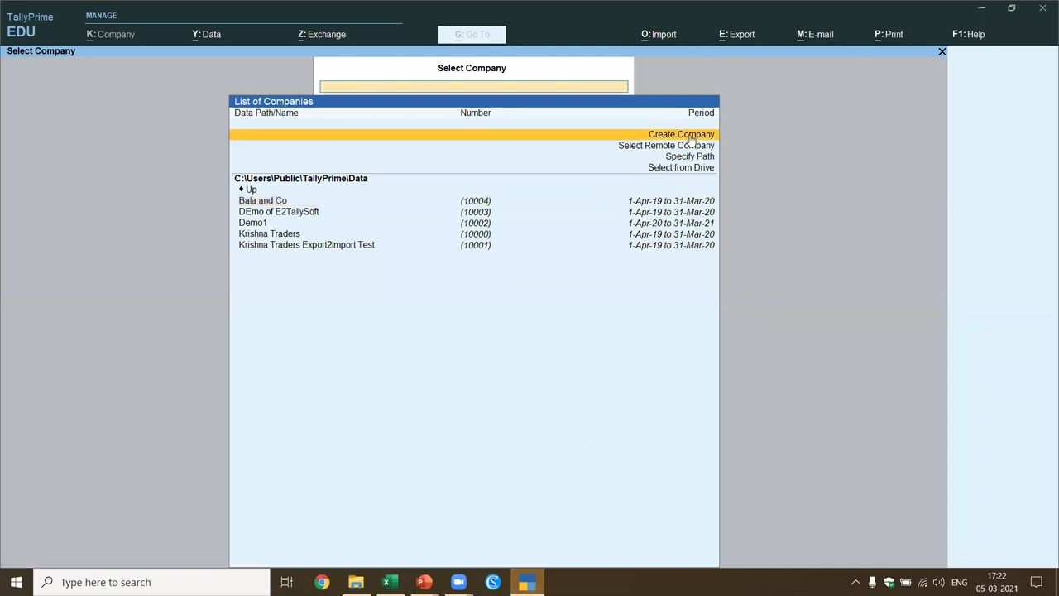
pyautogui.click(679, 137)
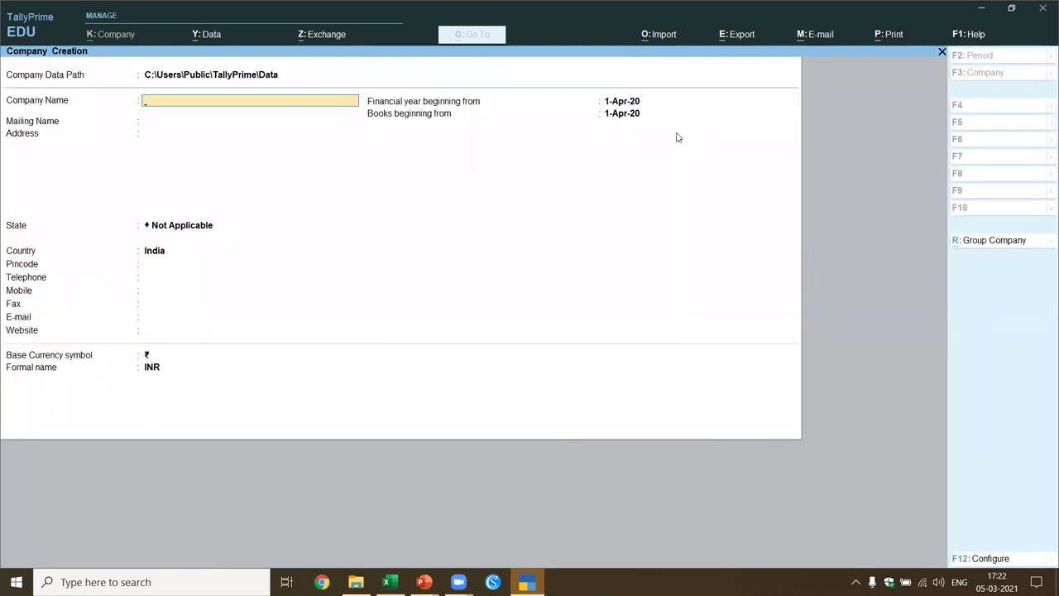
pyautogui.write('WebinarDemoMarch21')
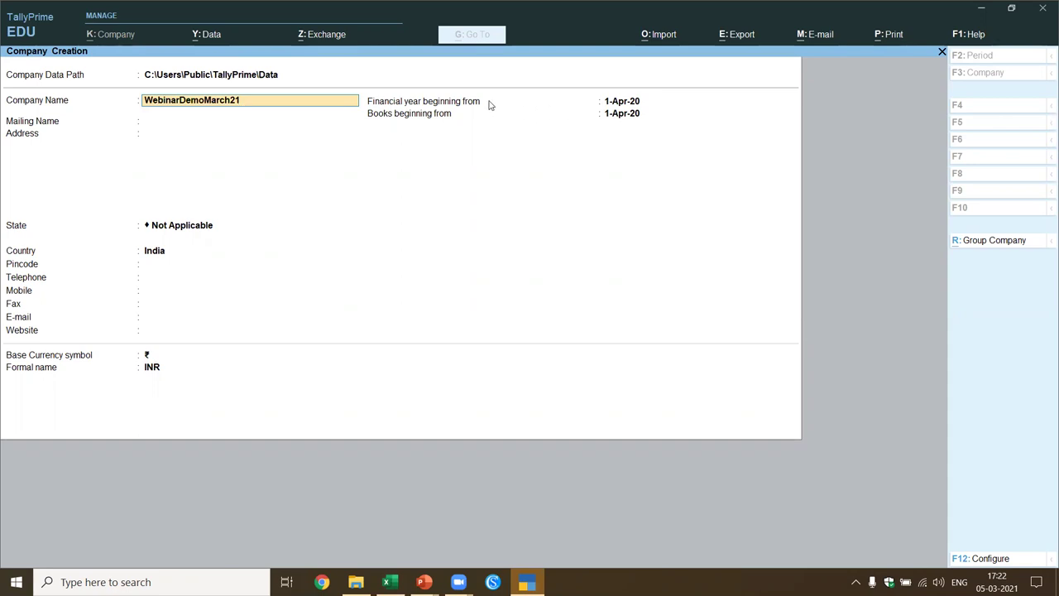
pyautogui.press('Return')
# Step: Set the company's financial year to begin from 1-Apr-19, keep the INR currency defaults and create the company
pyautogui.write('1a')
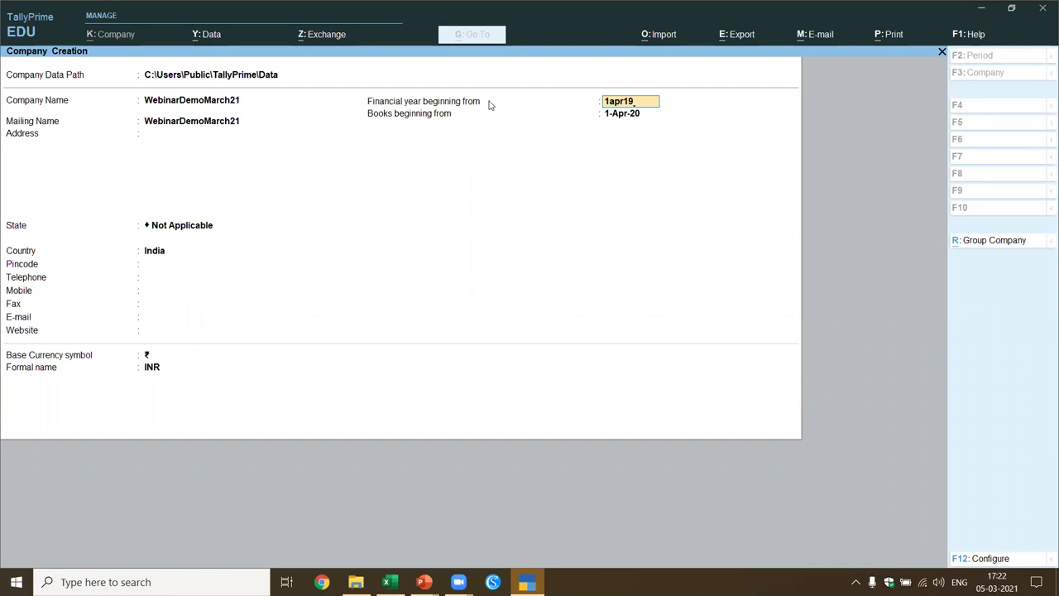
pyautogui.write('pr19')
pyautogui.press('Return')
pyautogui.press('Return')
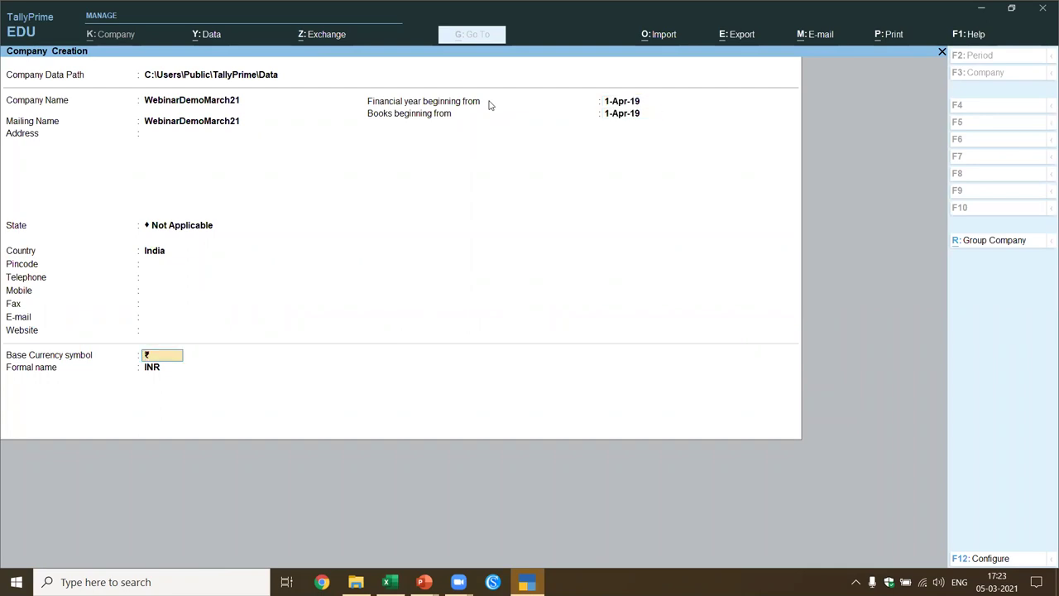
pyautogui.press('Return')
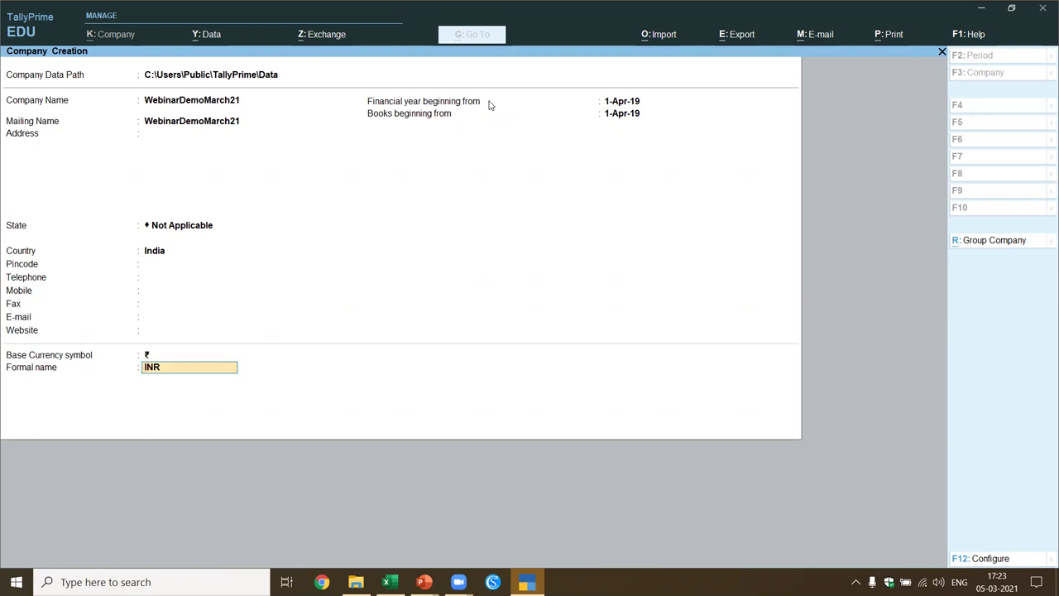
pyautogui.press('Return')
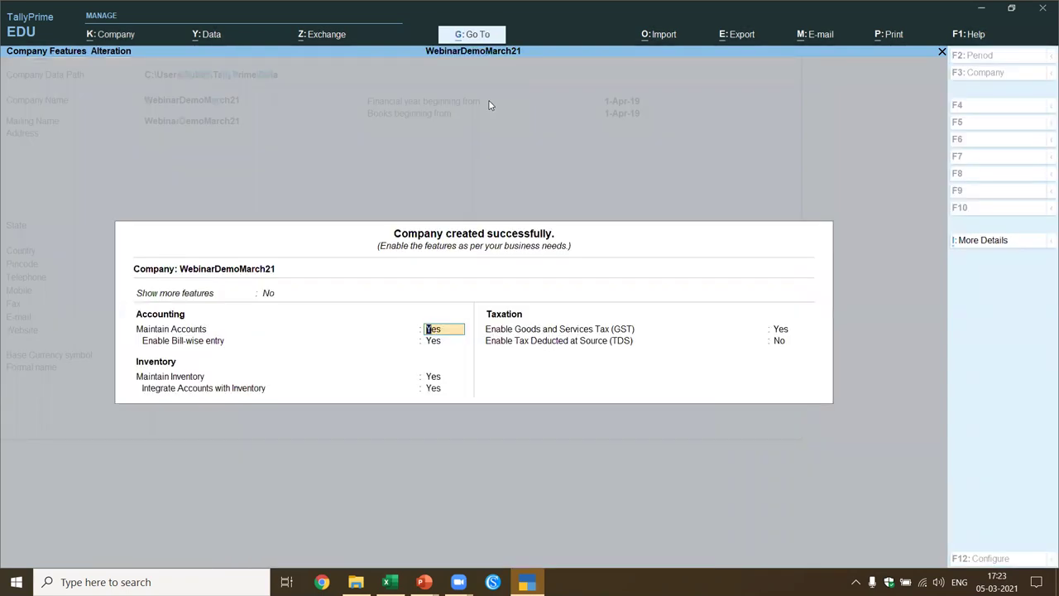
# Step: Turn off Maintain Inventory for the new company, keeping accounts and bill-wise entry enabled
pyautogui.press('Return')
pyautogui.press('Return')
pyautogui.press('Return')
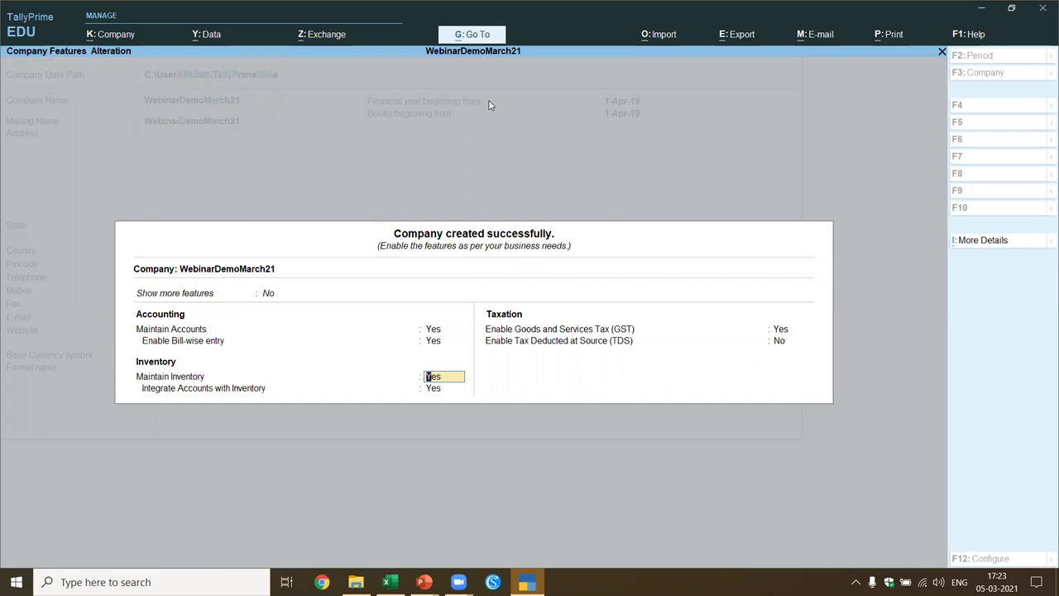
pyautogui.press('Up')
pyautogui.write('n')
pyautogui.press('Return')
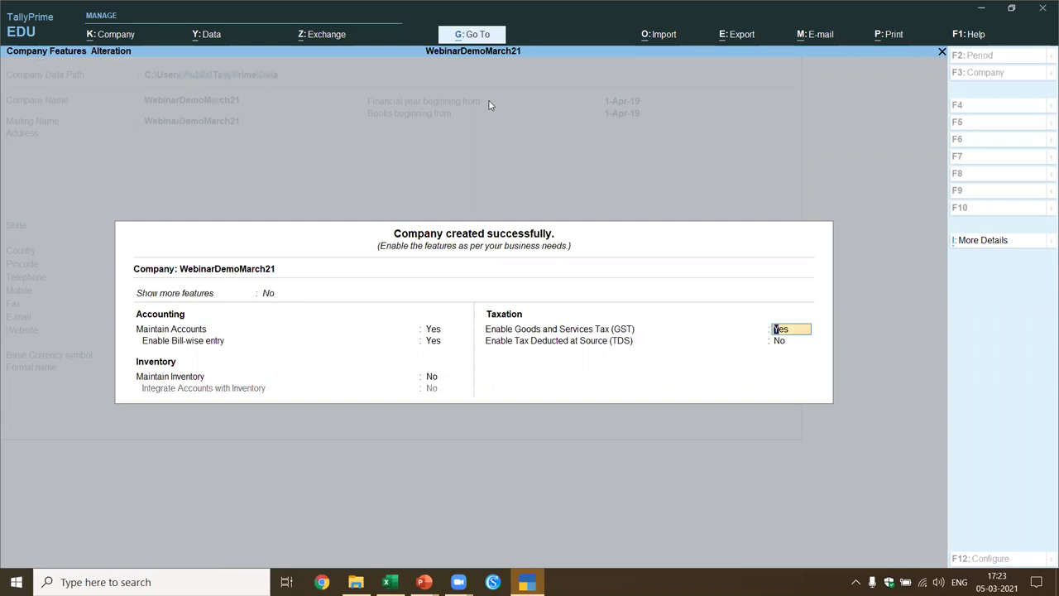
# Step: Enable GST with Karnataka as the state and Regular registration, keep the remaining GST and TDS defaults, and accept the company features
pyautogui.press('Return')
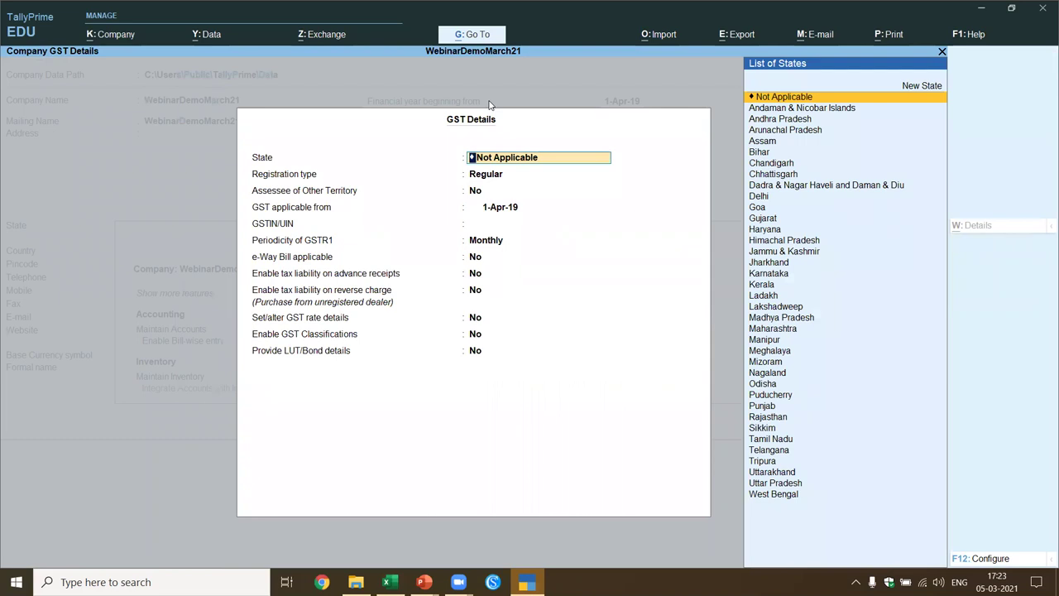
pyautogui.write('Kar')
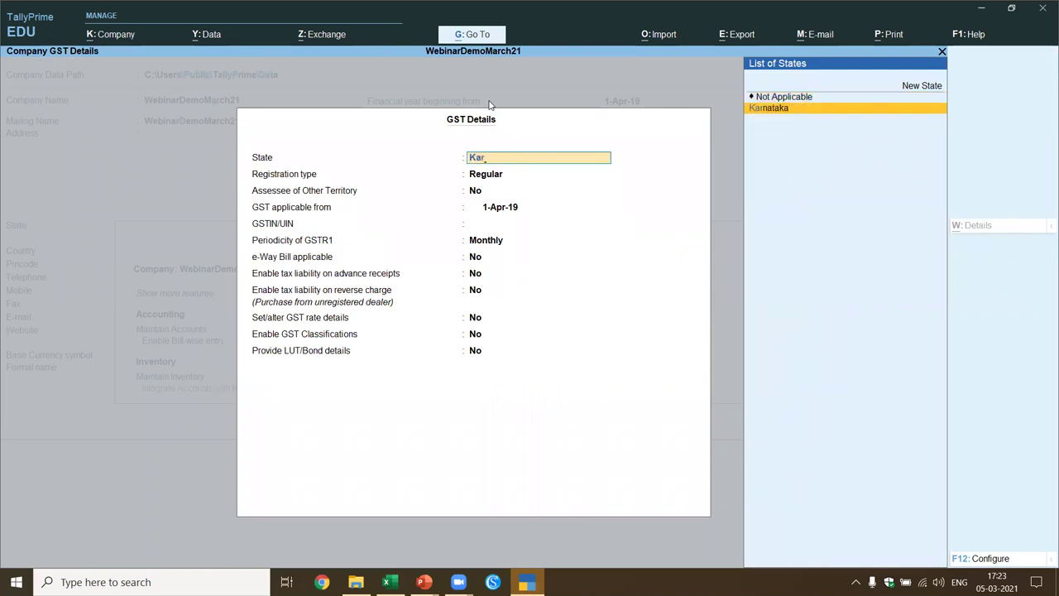
pyautogui.press('Return')
pyautogui.press('Return')
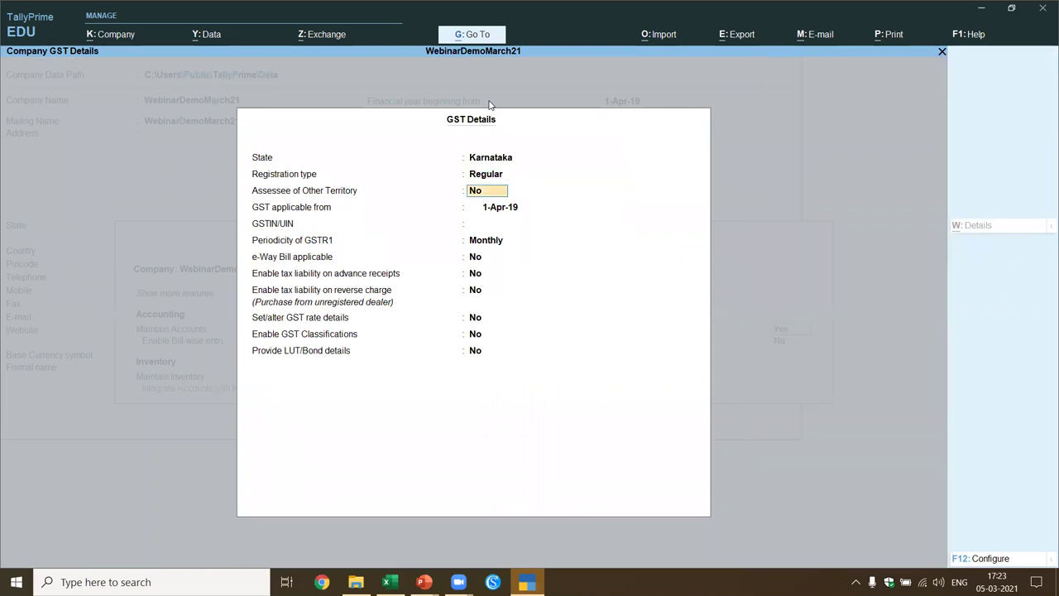
pyautogui.press('Return')
pyautogui.press('Return')
pyautogui.press('Return')
pyautogui.press('Return')
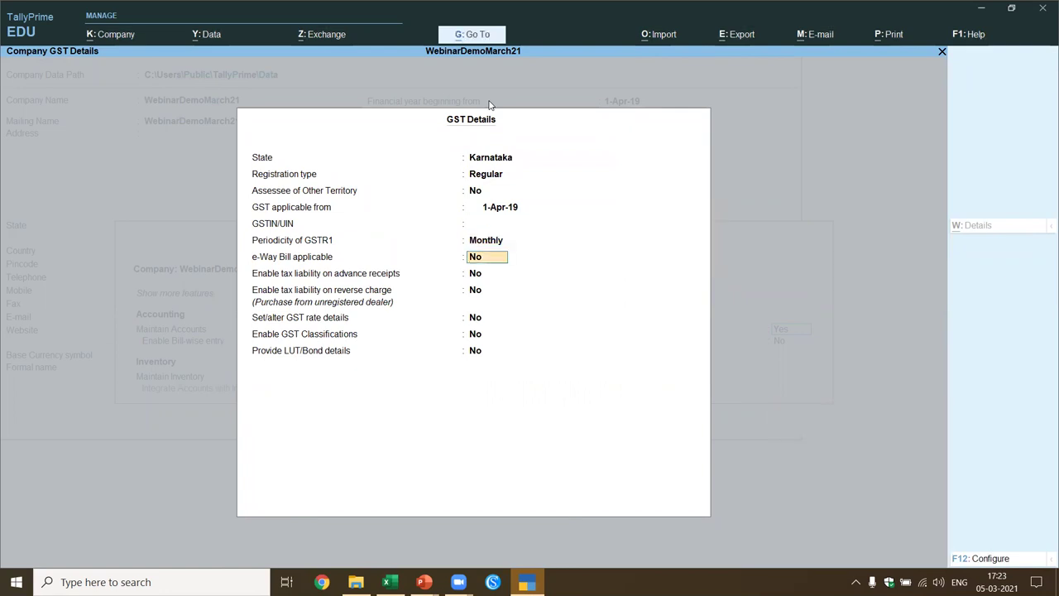
pyautogui.press('Return')
pyautogui.press('Return')
pyautogui.press('Return')
pyautogui.press('Return')
pyautogui.press('Return')
pyautogui.press('Return')
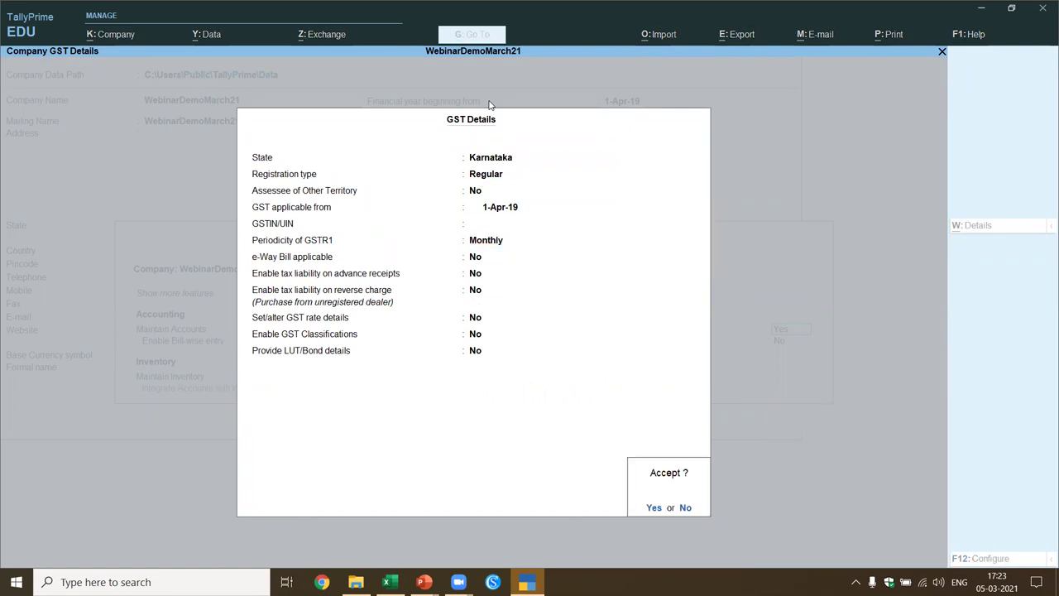
pyautogui.press('Return')
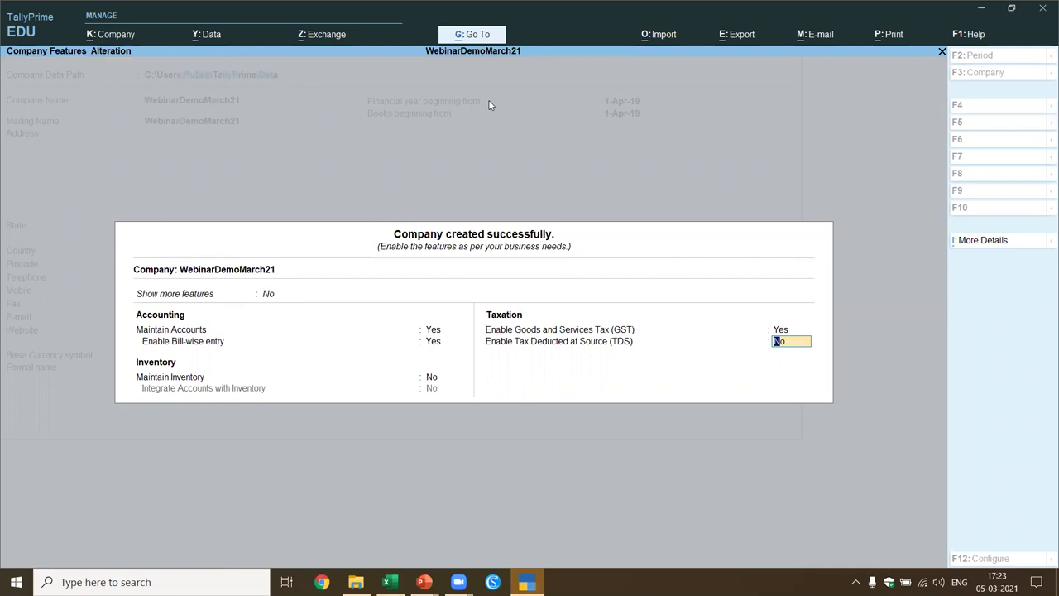
pyautogui.press('Return')
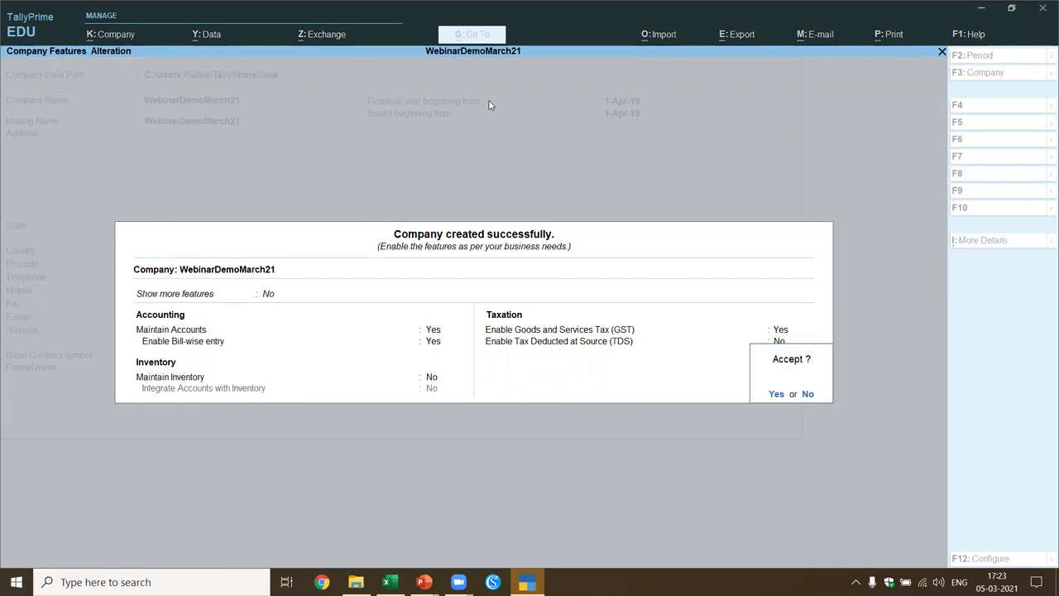
pyautogui.press('Return')
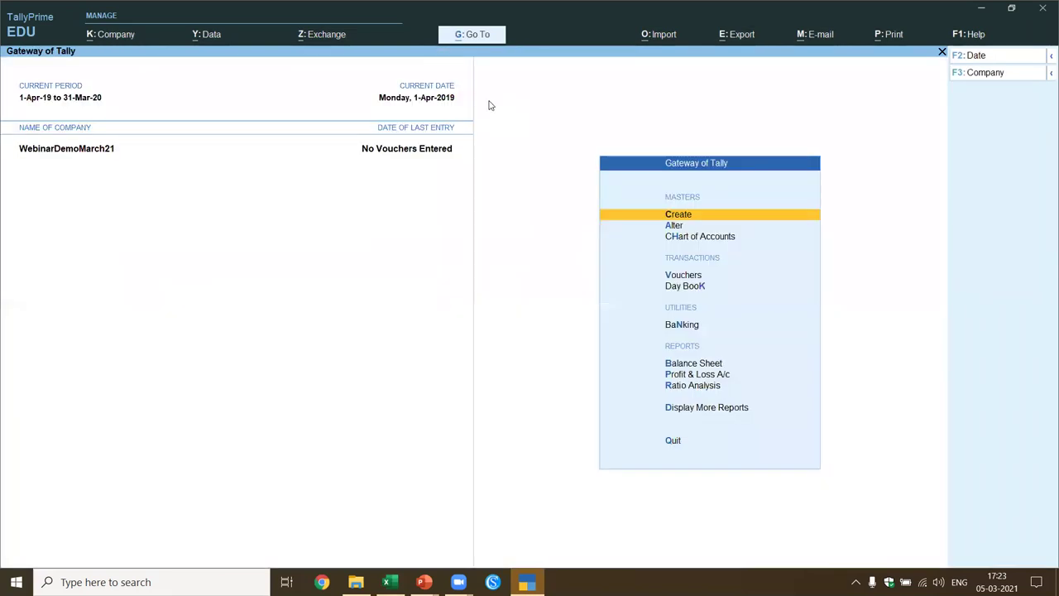
# Step: View the new company's Statistics report of voucher and account types, then leave it
pyautogui.press('d')
pyautogui.press('s')
pyautogui.press('s')
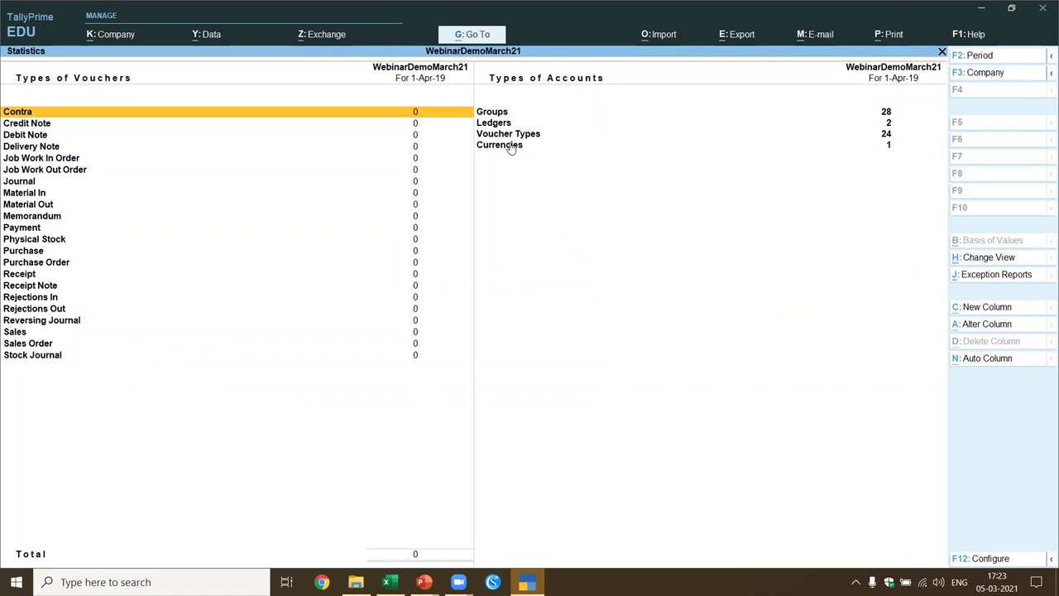
pyautogui.press('Escape')
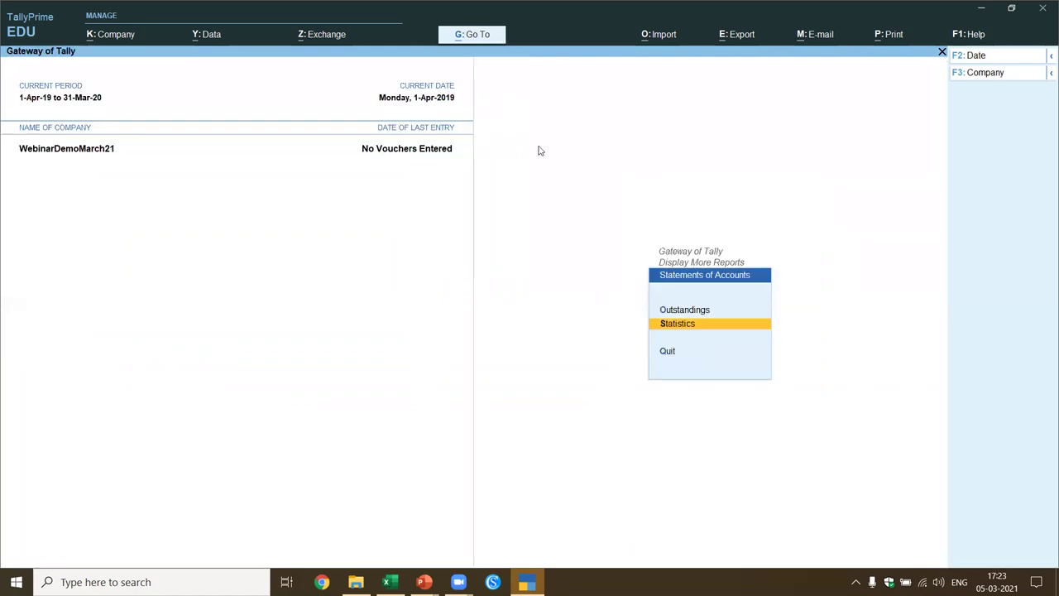
# Step: Switch to Excel and open the E2Tally-Soft masters template for importing accounting masters with fresh sample data
pyautogui.hotkey('alt', 'Tab')
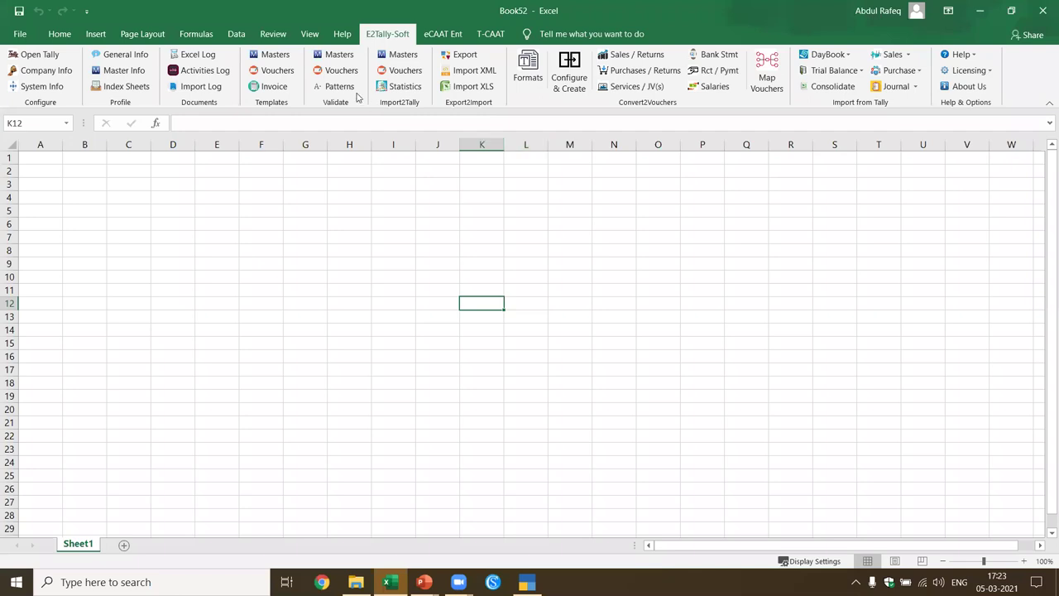
pyautogui.click(275, 55)
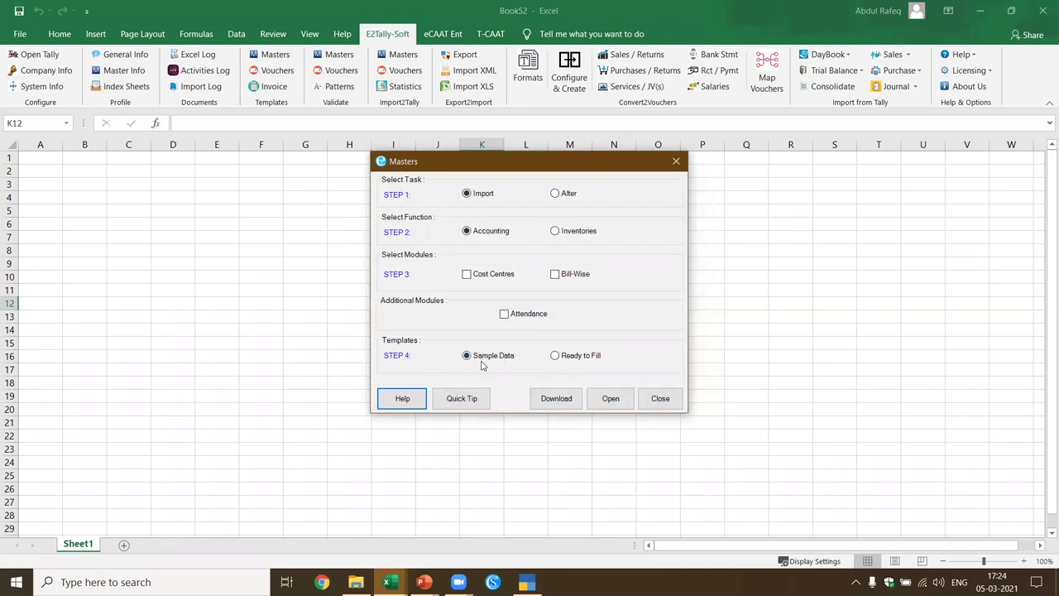
pyautogui.click(613, 400)
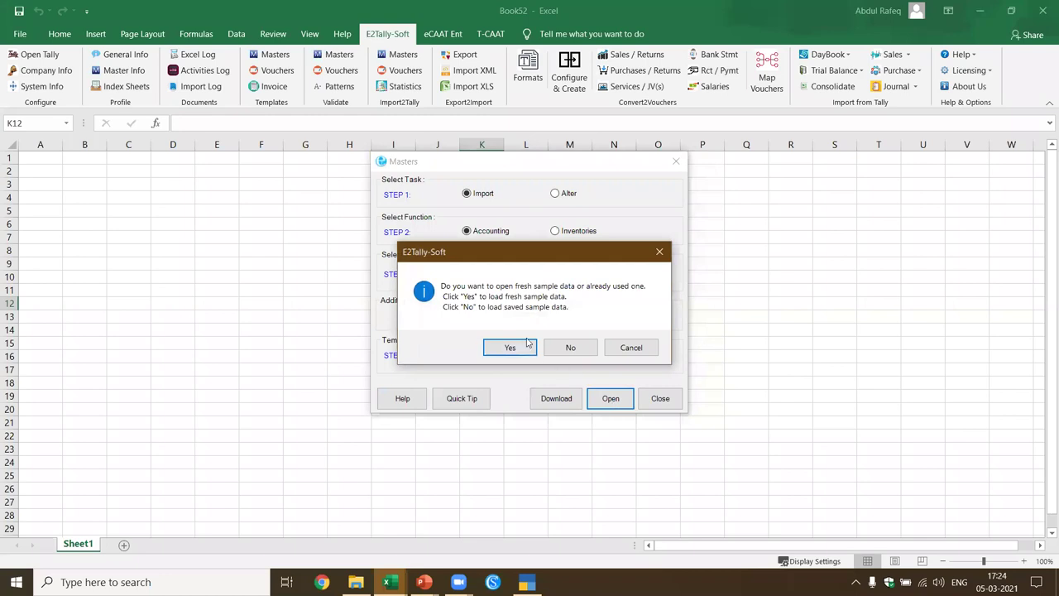
pyautogui.click(510, 346)
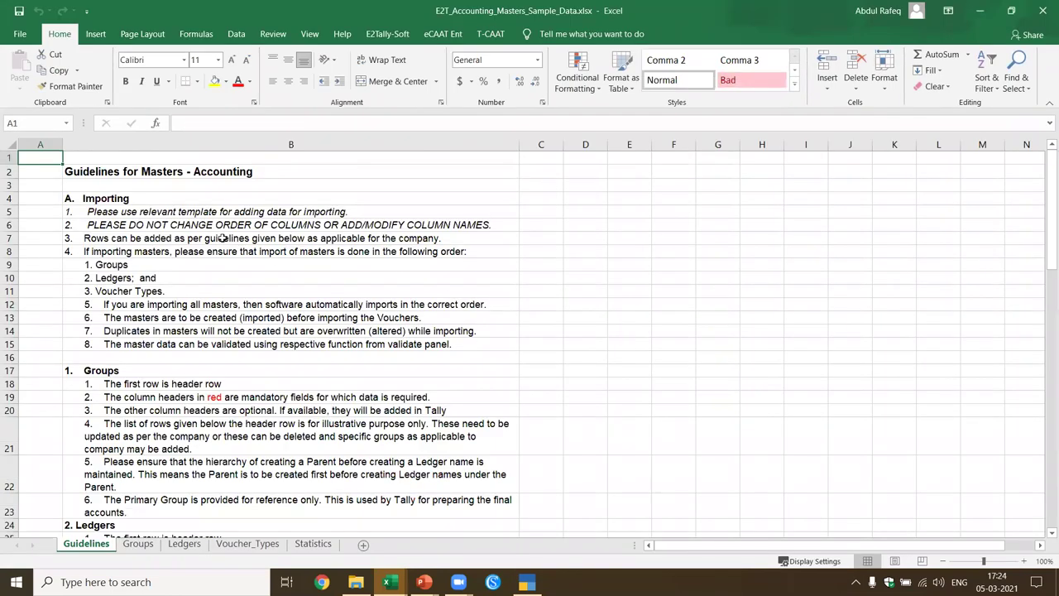
# Step: Read through the Guidelines sheet on importing groups, ledgers and voucher types and on validating accounting masters
pyautogui.click(163, 186)
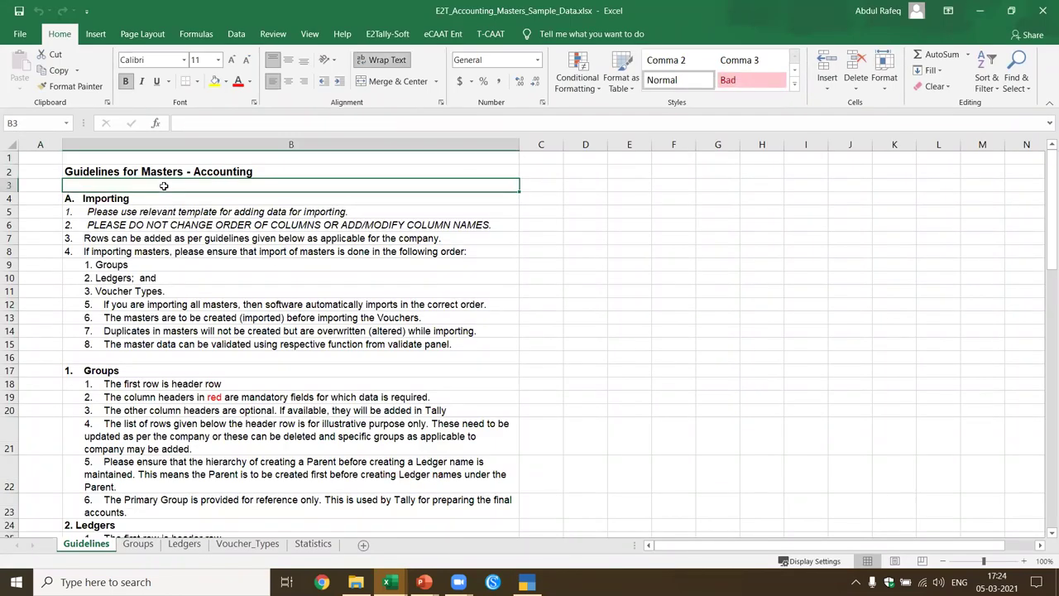
pyautogui.press('Down')
pyautogui.press('Down')
pyautogui.press('Down')
pyautogui.press('Down')
pyautogui.press('Down')
pyautogui.press('Down')
pyautogui.press('Down')
pyautogui.press('Down')
pyautogui.press('Down')
pyautogui.press('Down')
pyautogui.press('Down')
pyautogui.press('Down')
pyautogui.press('Down')
pyautogui.press('Down')
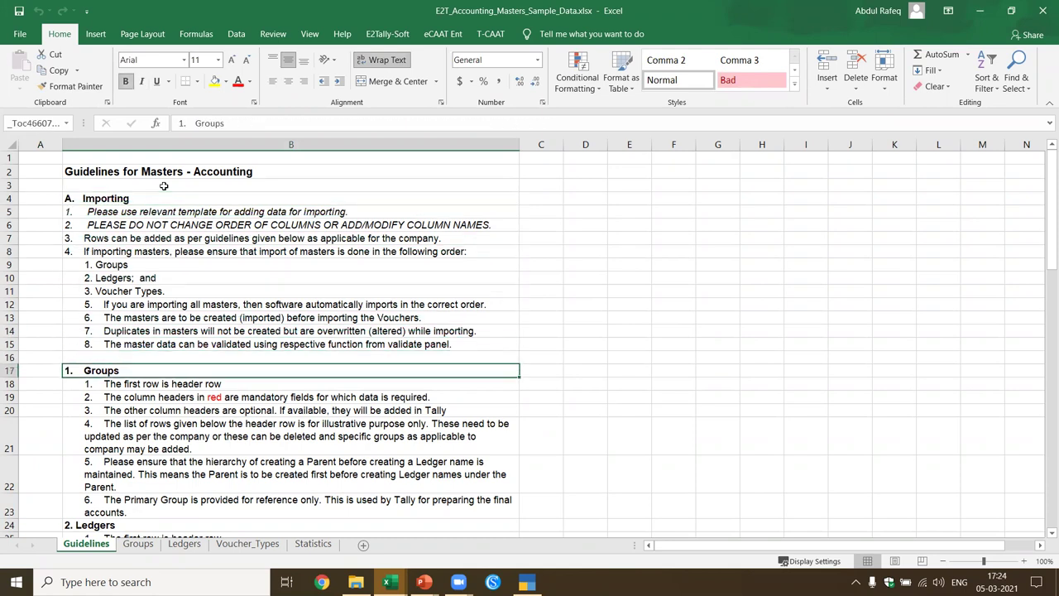
pyautogui.press('Down')
pyautogui.press('Down')
pyautogui.press('Down')
pyautogui.press('Down')
pyautogui.press('Down')
pyautogui.press('Down')
pyautogui.press('Down')
pyautogui.press('Down')
pyautogui.press('Down')
pyautogui.press('Down')
pyautogui.press('Down')
pyautogui.press('Down')
pyautogui.press('Down')
pyautogui.press('Down')
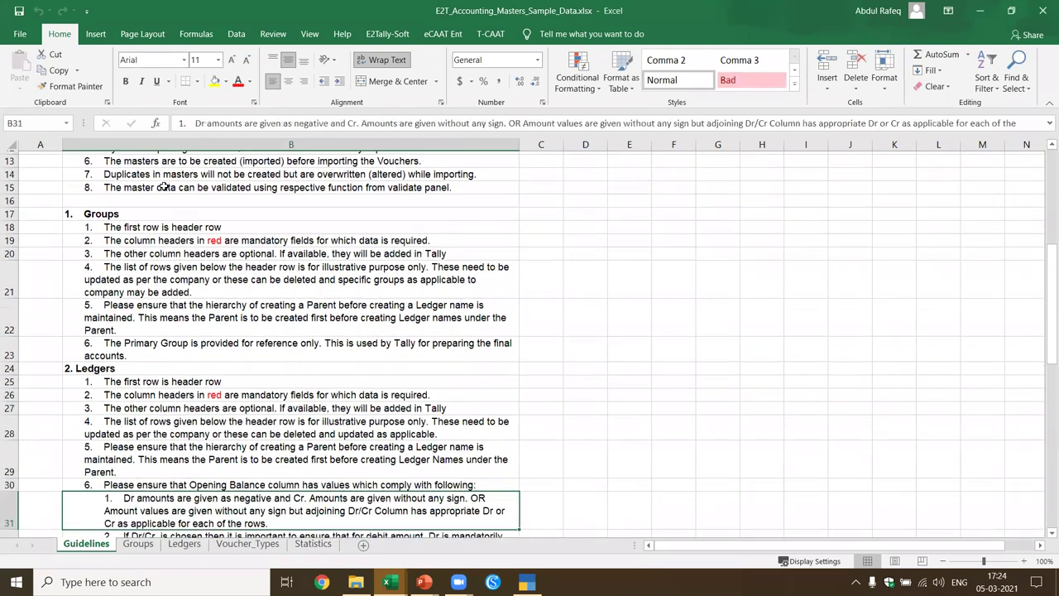
pyautogui.press('Down')
pyautogui.press('Down')
pyautogui.press('Down')
pyautogui.press('Down')
pyautogui.press('Down')
pyautogui.press('Down')
pyautogui.press('Down')
pyautogui.press('Down')
pyautogui.press('Down')
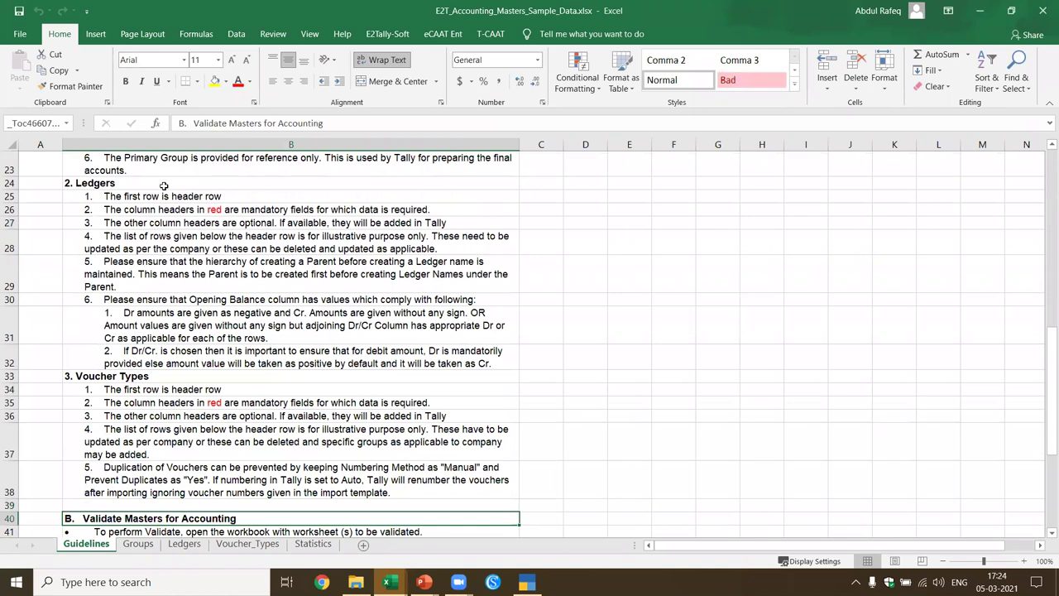
pyautogui.press('Down')
pyautogui.press('Down')
pyautogui.press('Down')
pyautogui.press('Down')
pyautogui.press('Down')
pyautogui.press('Down')
pyautogui.press('Down')
pyautogui.press('Down')
pyautogui.press('Down')
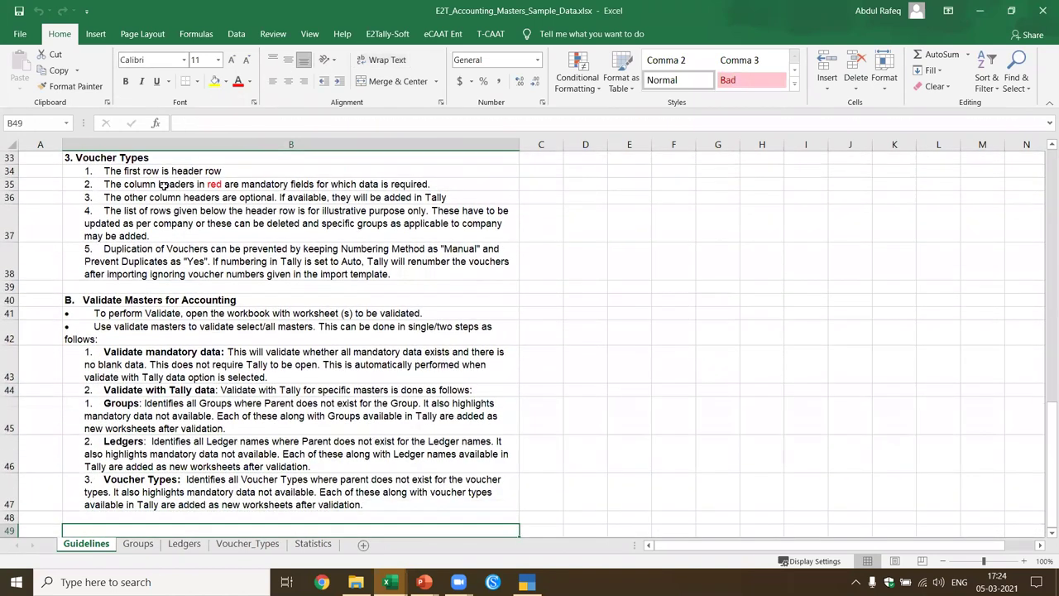
pyautogui.press('Down')
pyautogui.press('Down')
pyautogui.press('Up')
pyautogui.press('Up')
pyautogui.press('Up')
pyautogui.press('Up')
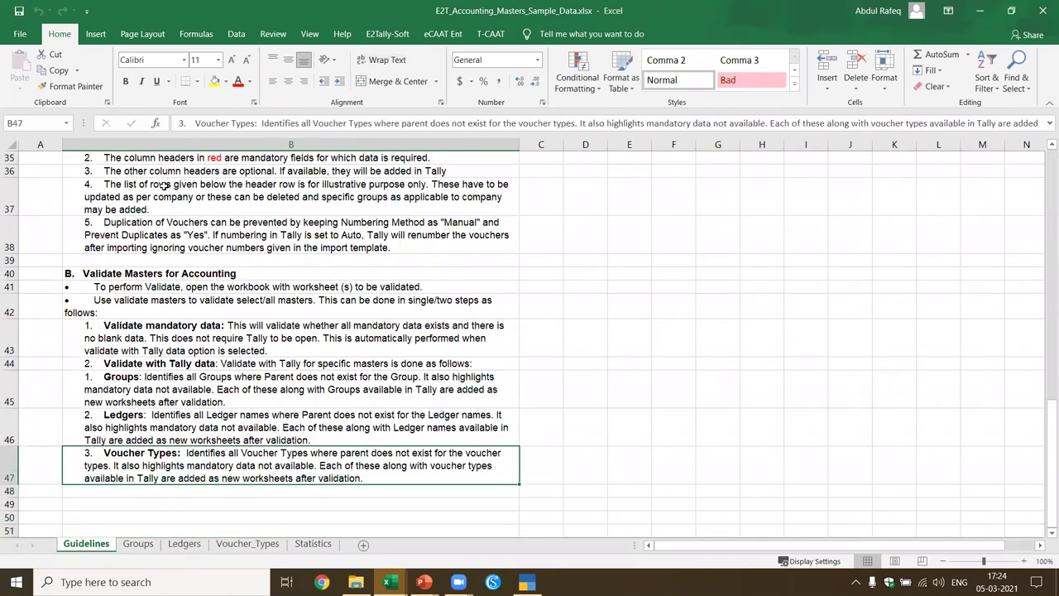
pyautogui.press('Up')
pyautogui.press('Up')
pyautogui.press('Up')
pyautogui.press('Up')
pyautogui.press('Up')
pyautogui.press('Down')
pyautogui.press('Down')
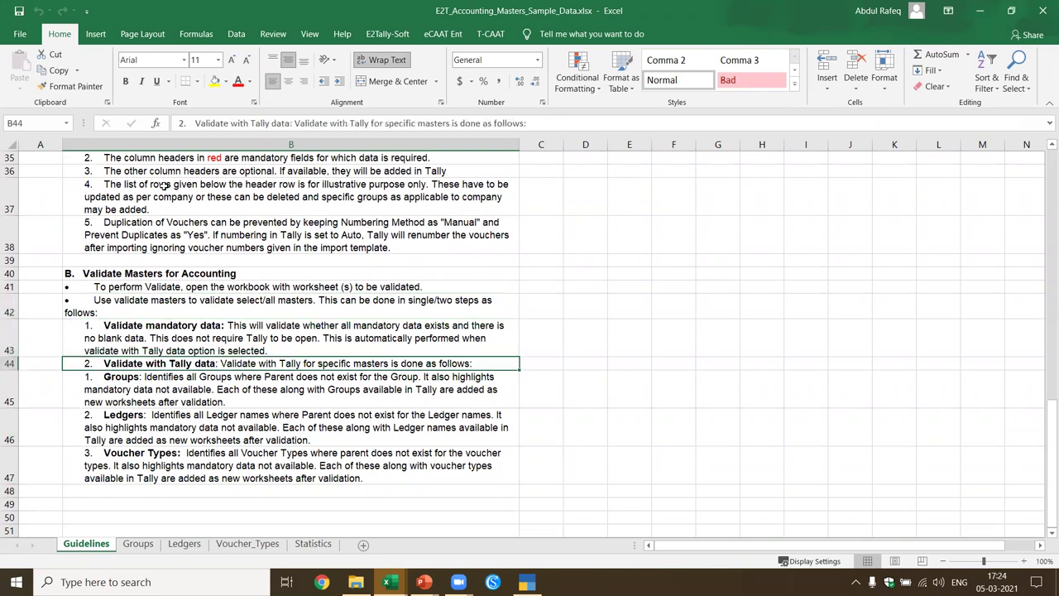
pyautogui.press('Down')
pyautogui.press('Down')
pyautogui.press('Down')
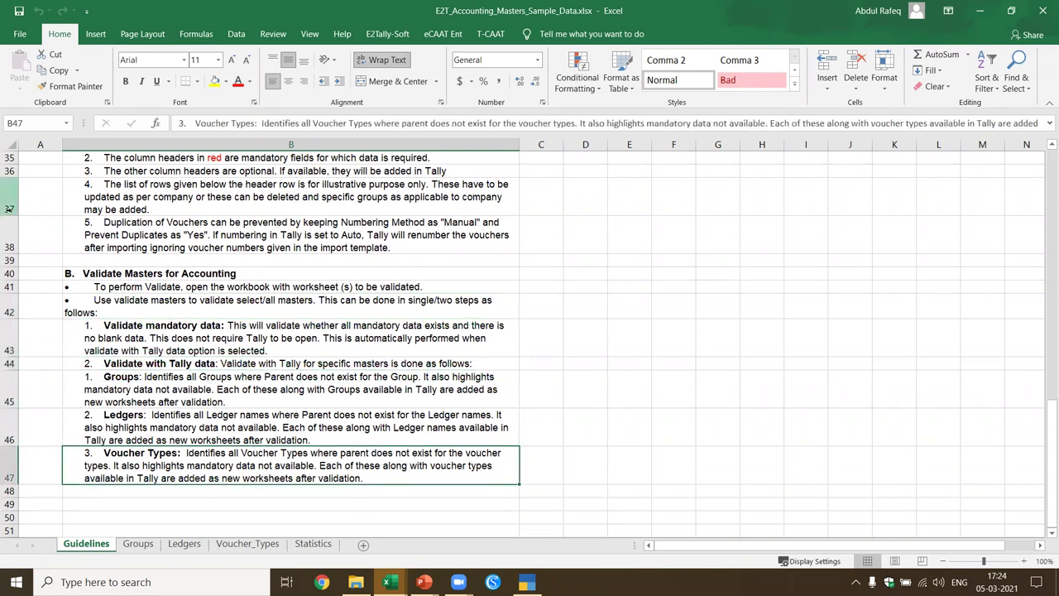
# Step: Examine the sample data in the Groups, Ledgers, Voucher_Types and Statistics sheets, ending on the Groups sheet
pyautogui.click(138, 543)
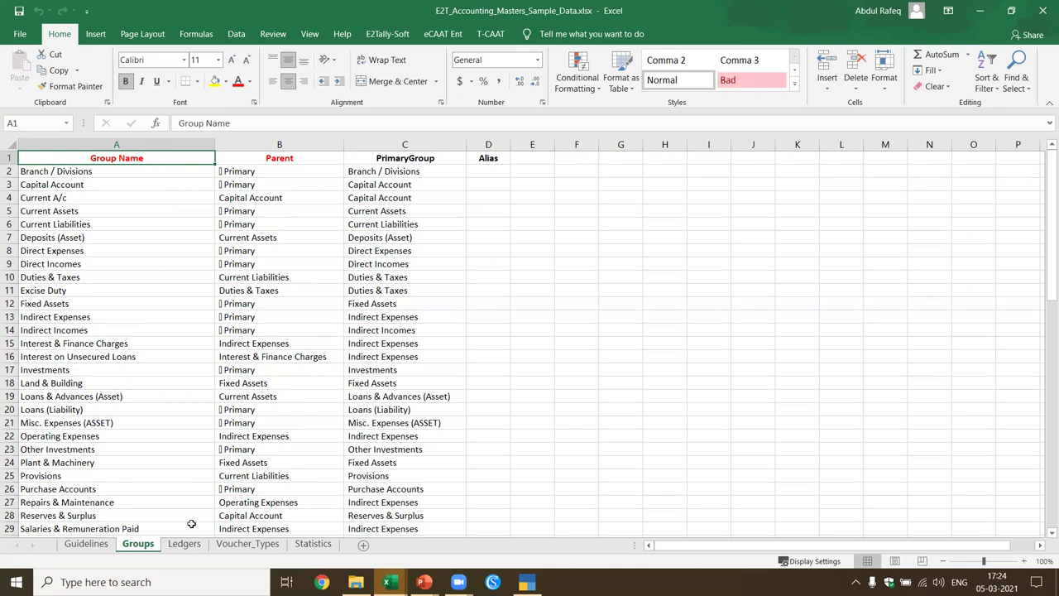
pyautogui.click(189, 550)
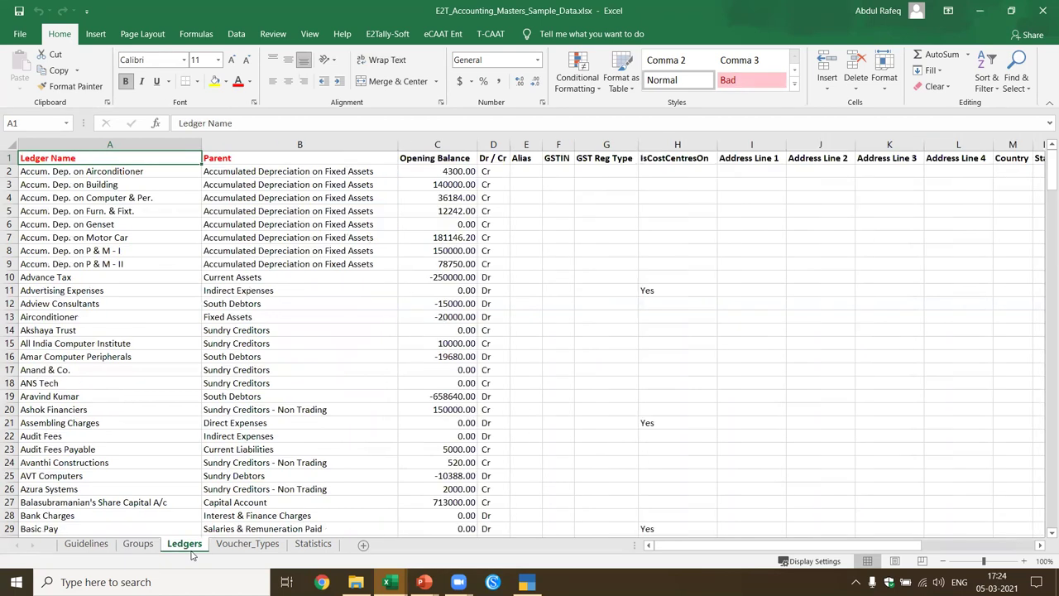
pyautogui.click(251, 542)
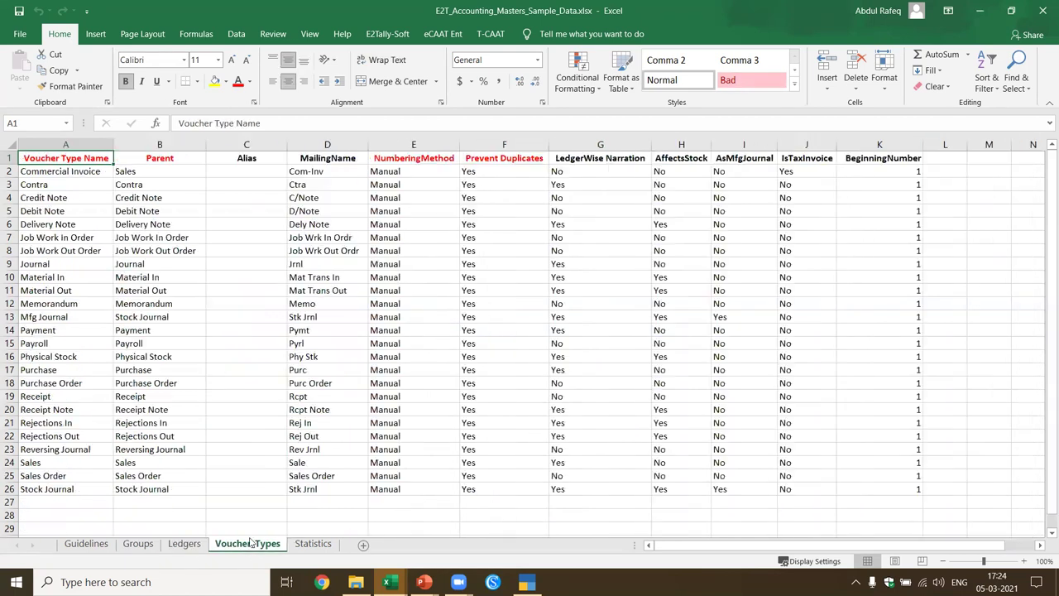
pyautogui.click(139, 543)
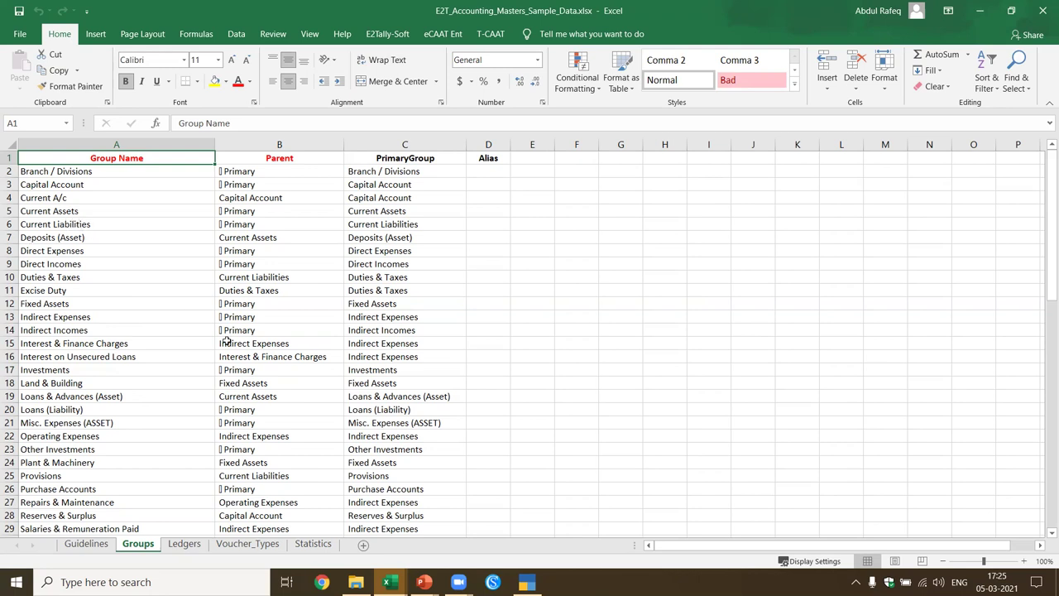
pyautogui.click(314, 543)
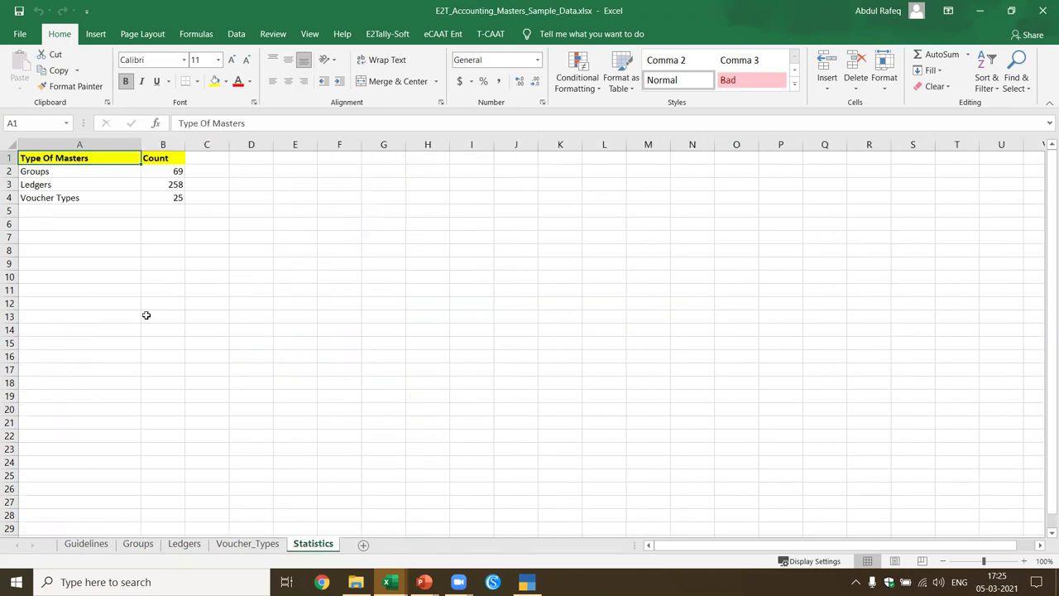
pyautogui.click(139, 544)
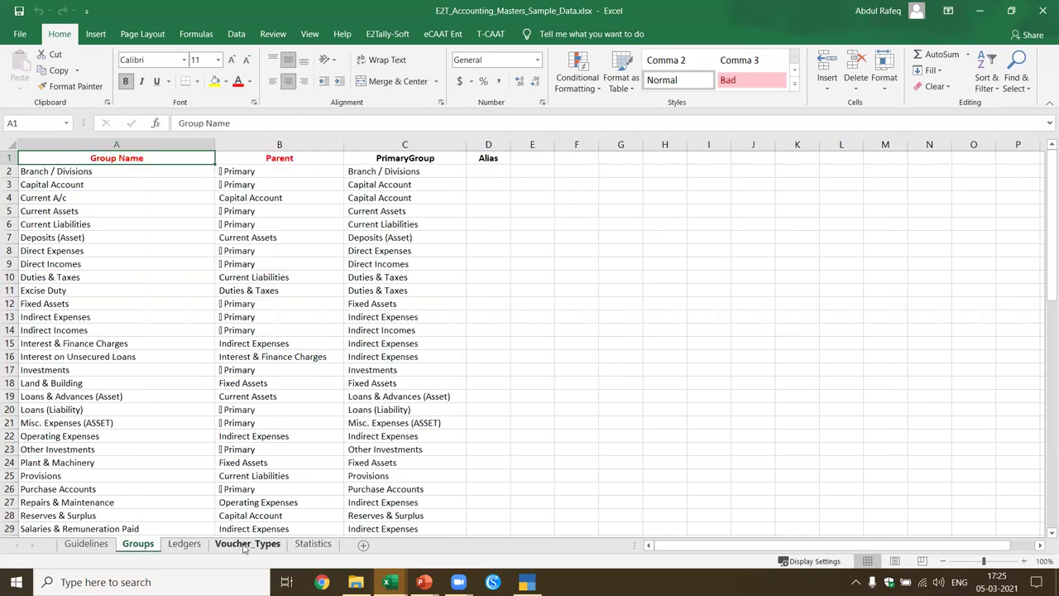
pyautogui.click(296, 544)
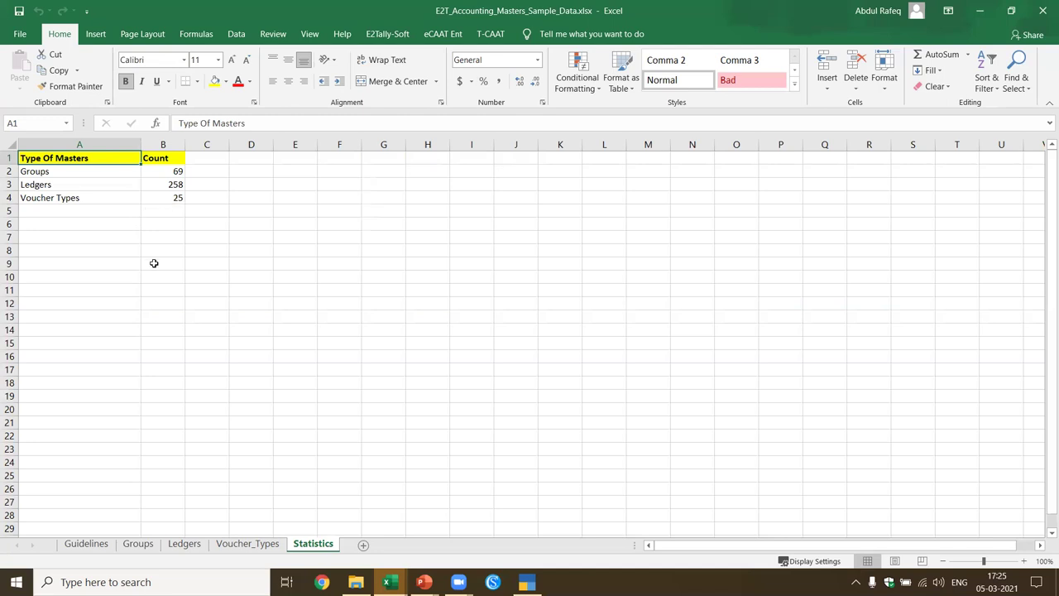
pyautogui.click(138, 544)
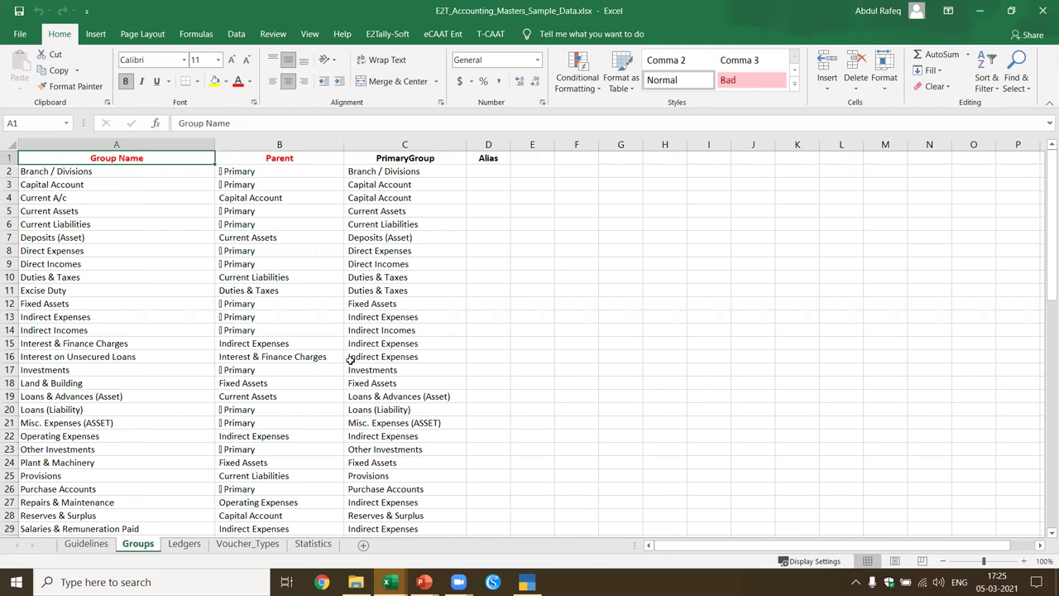
# Step: Import all accounting groups, ledgers and voucher types into WebinarDemoMarch21 in Tally, save the import statistics to the workbook and review them
pyautogui.click(392, 34)
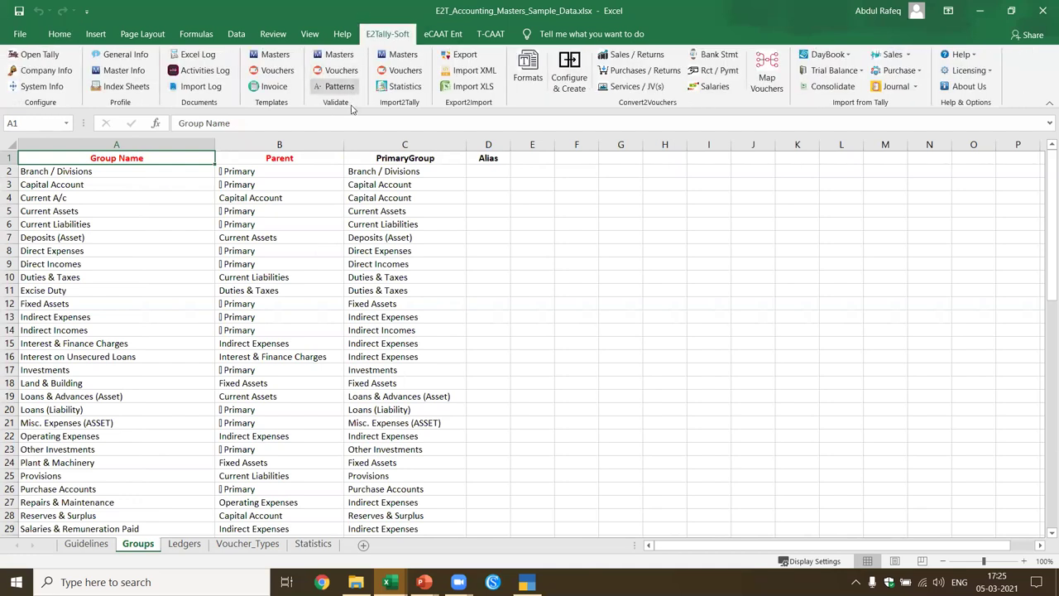
pyautogui.click(408, 55)
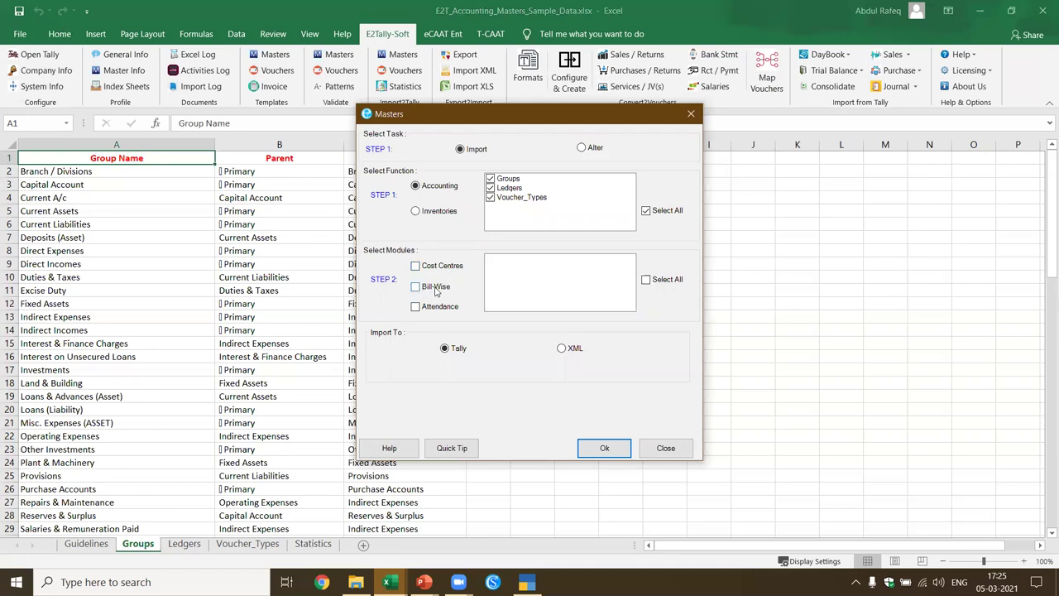
pyautogui.click(615, 444)
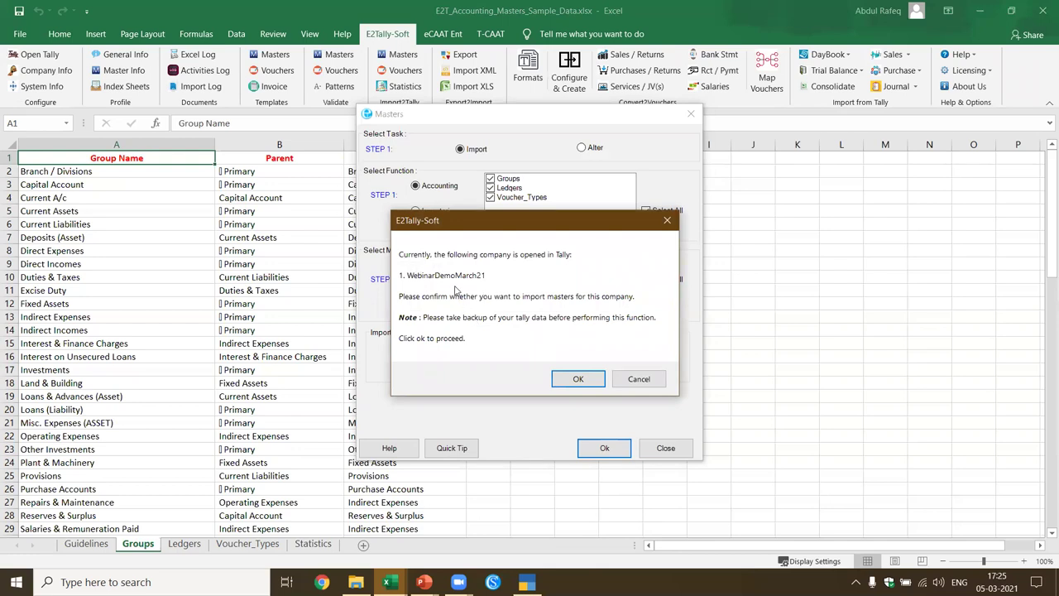
pyautogui.click(577, 380)
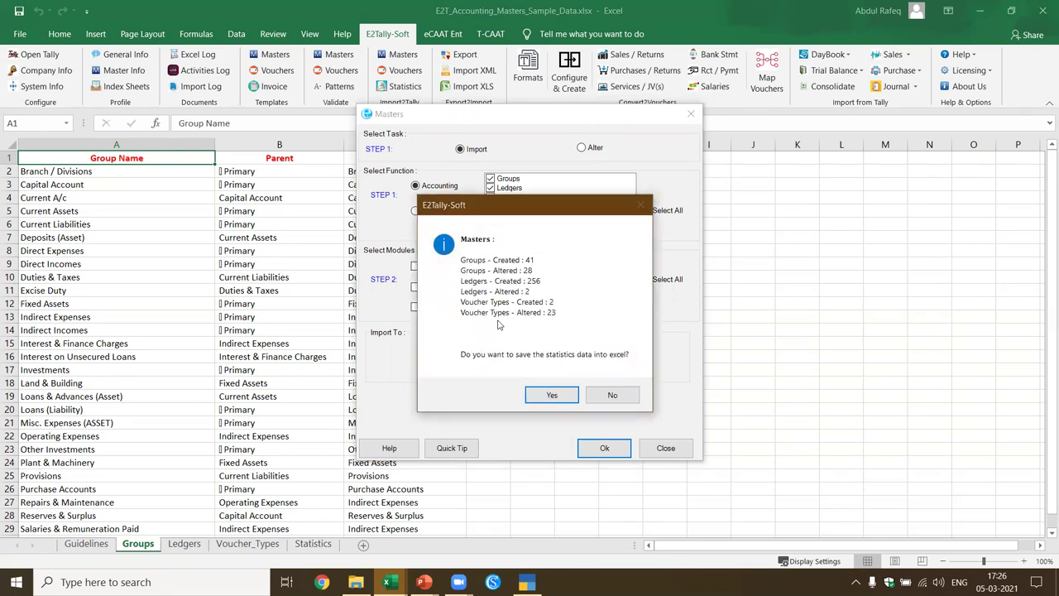
pyautogui.click(539, 393)
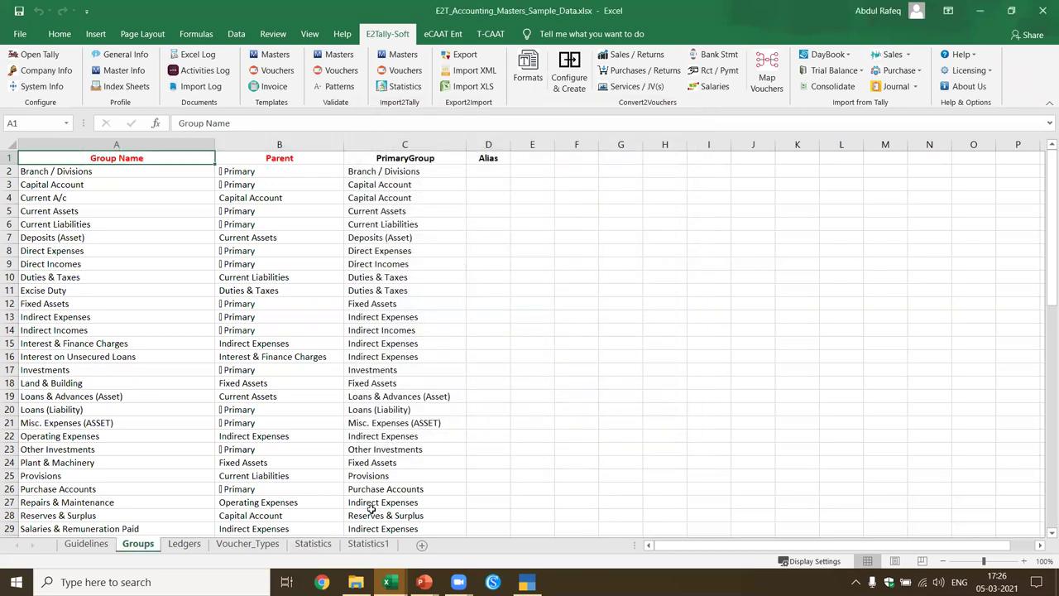
pyautogui.click(368, 544)
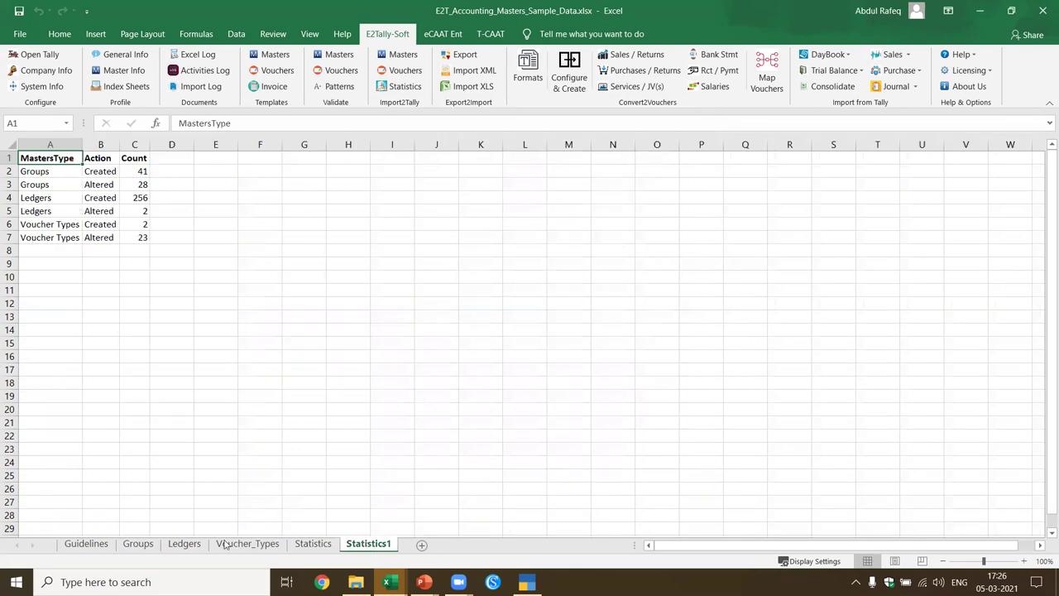
pyautogui.click(185, 544)
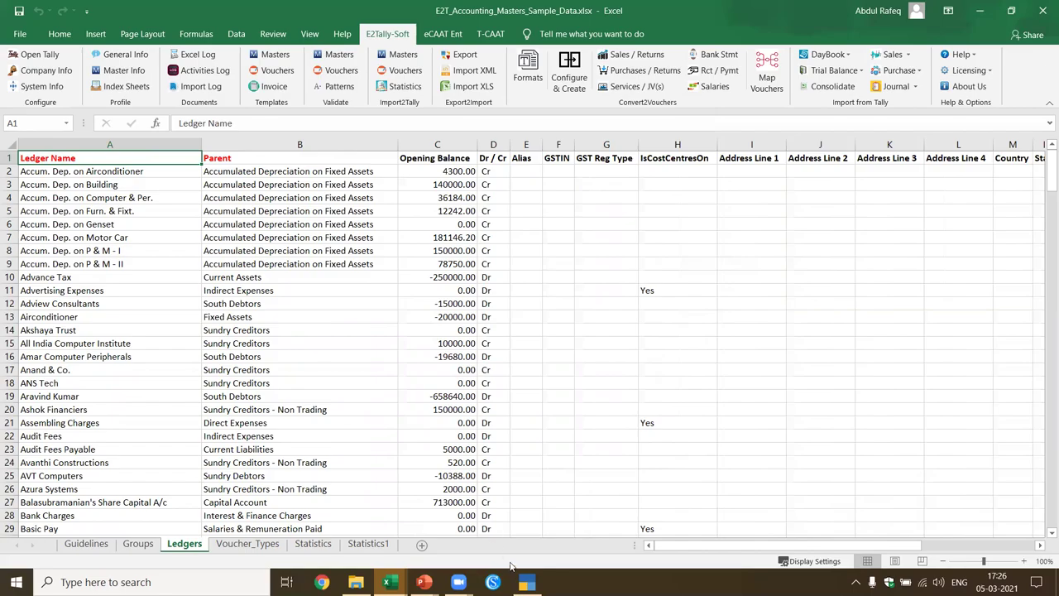
# Step: Switch to TallyPrime and check the imported groups, ledgers and voucher types through the Statistics report, closing it when done
pyautogui.click(526, 581)
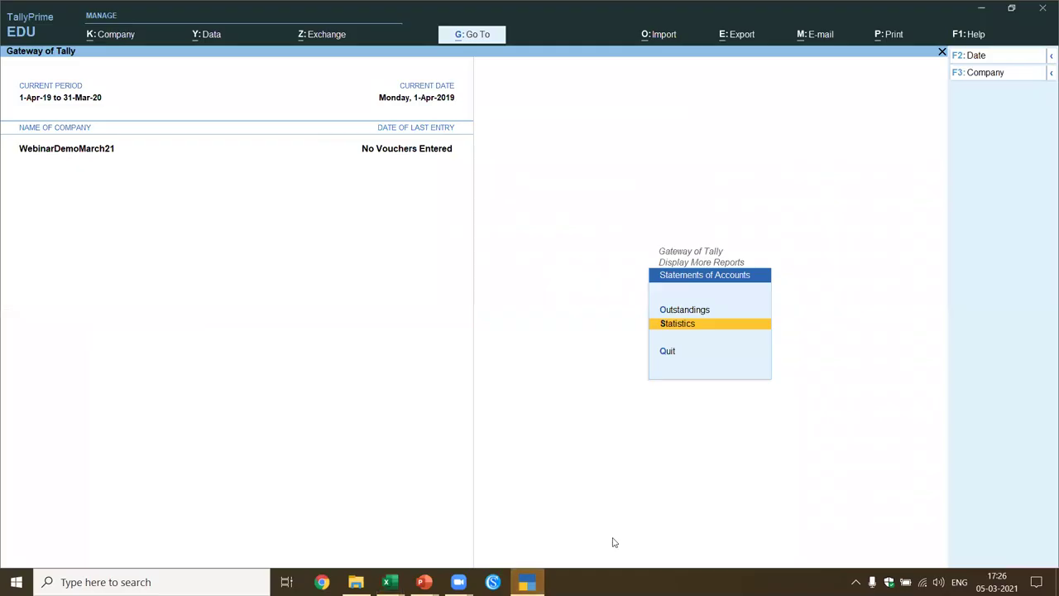
pyautogui.press('Return')
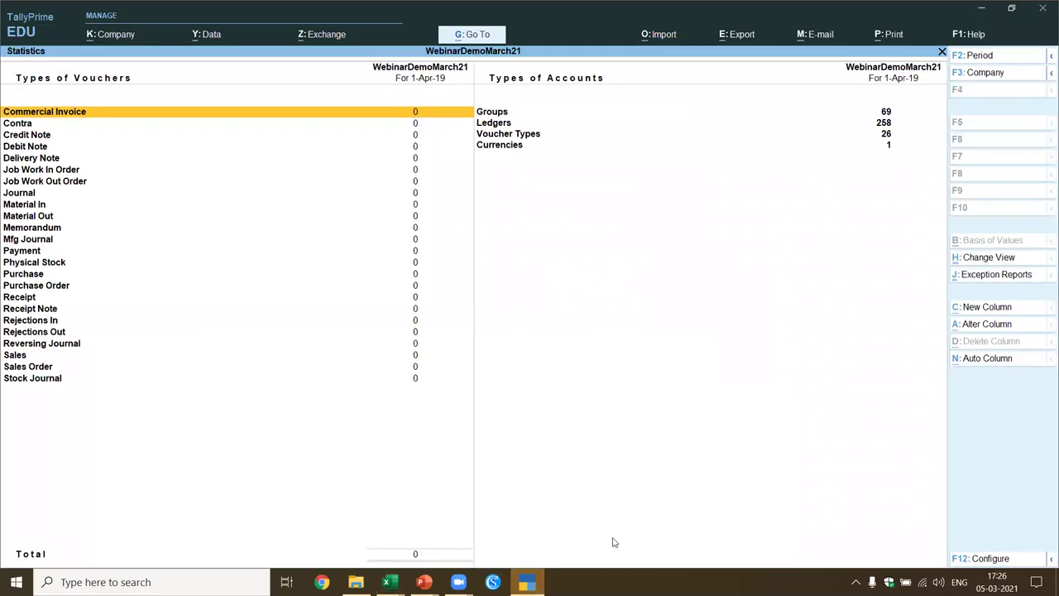
pyautogui.press('Right')
pyautogui.press('Return')
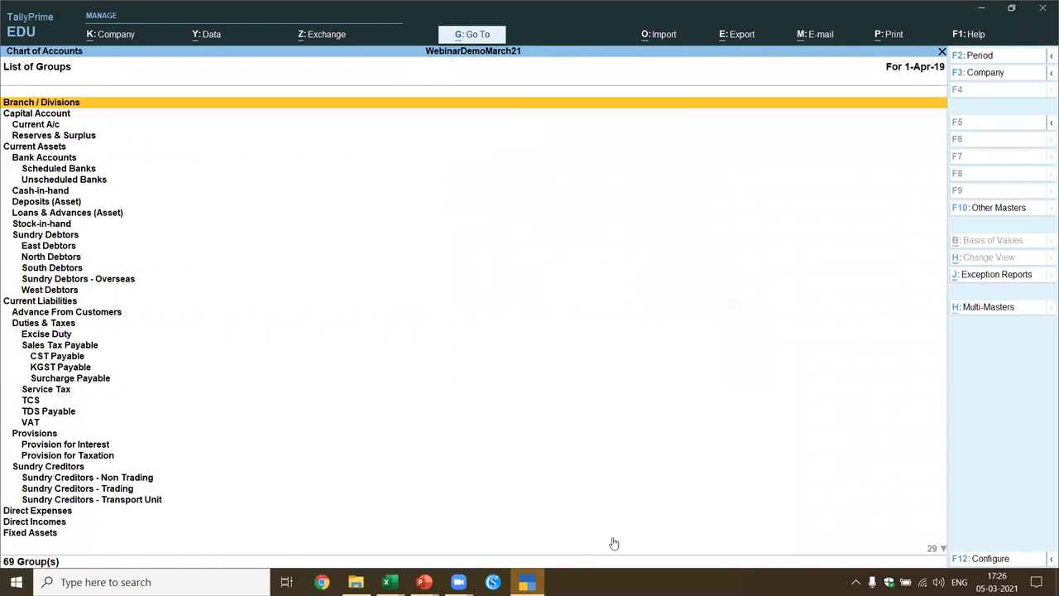
pyautogui.press('Escape')
pyautogui.press('Down')
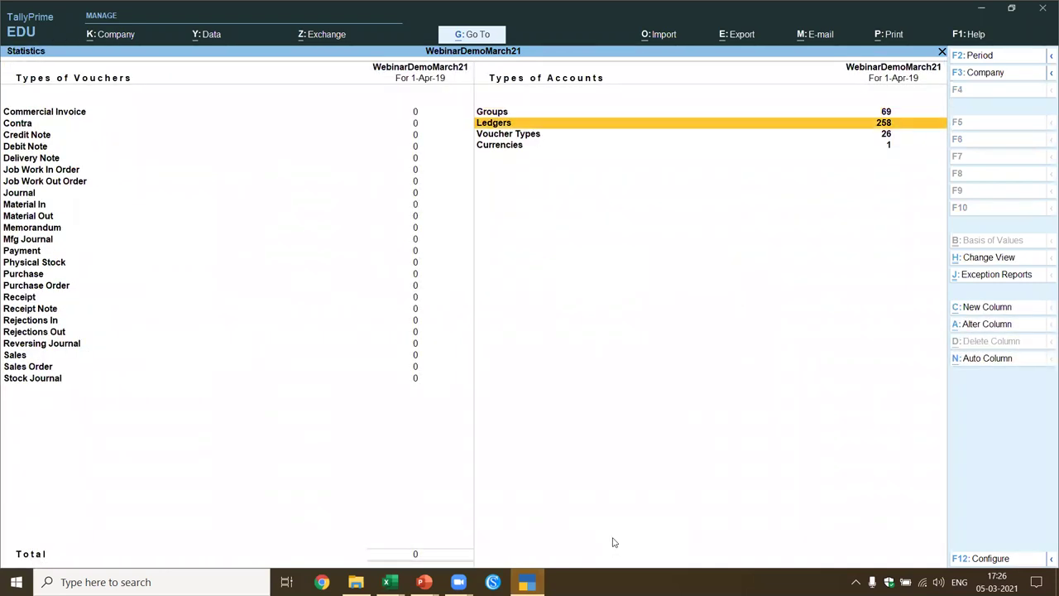
pyautogui.press('Return')
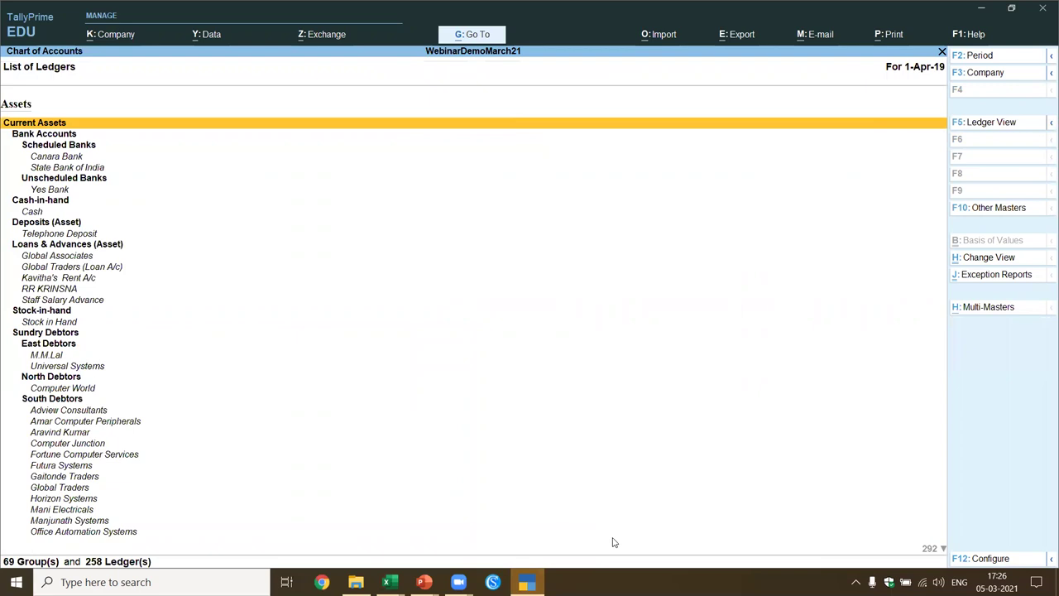
pyautogui.press('Escape')
pyautogui.press('Down')
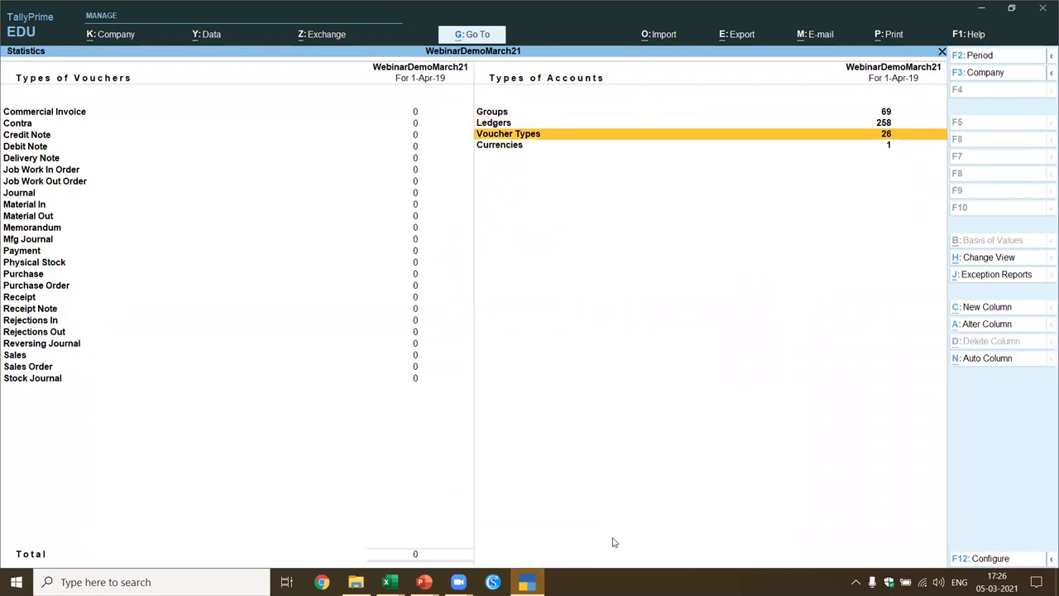
pyautogui.press('Return')
pyautogui.press('Escape')
pyautogui.press('Escape')
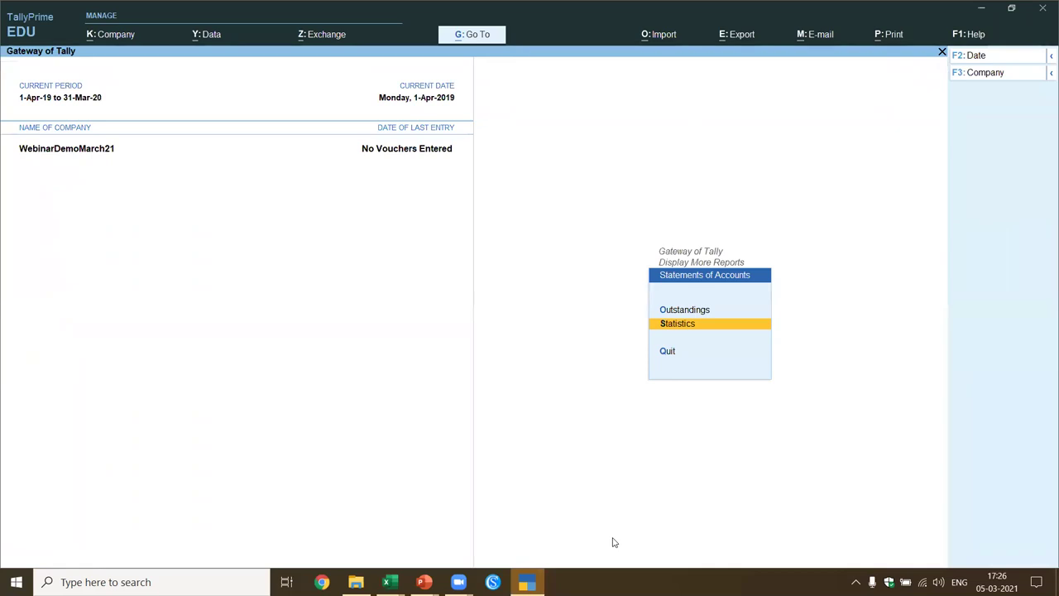
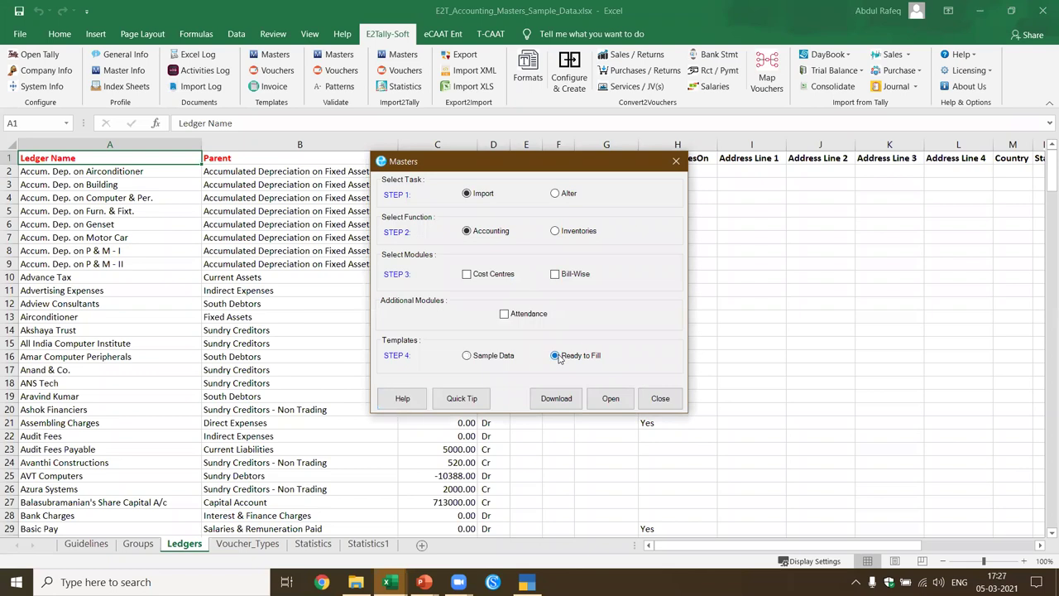
# Step: Open a fresh ready-to-fill accounting masters import template, look through its Groups, Ledgers and Voucher_Types sheets, and close it
pyautogui.click(608, 396)
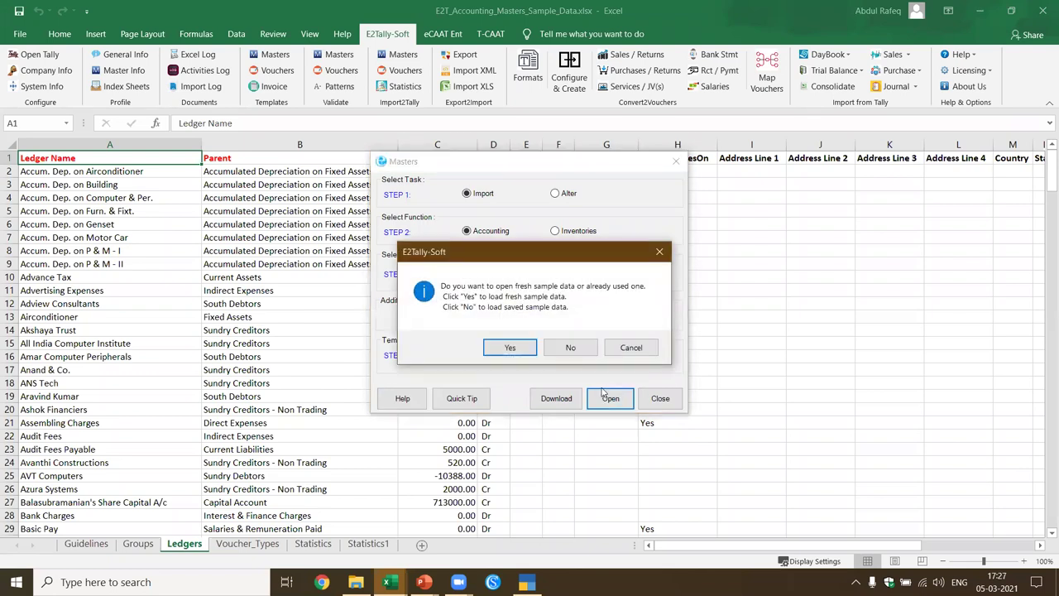
pyautogui.click(512, 344)
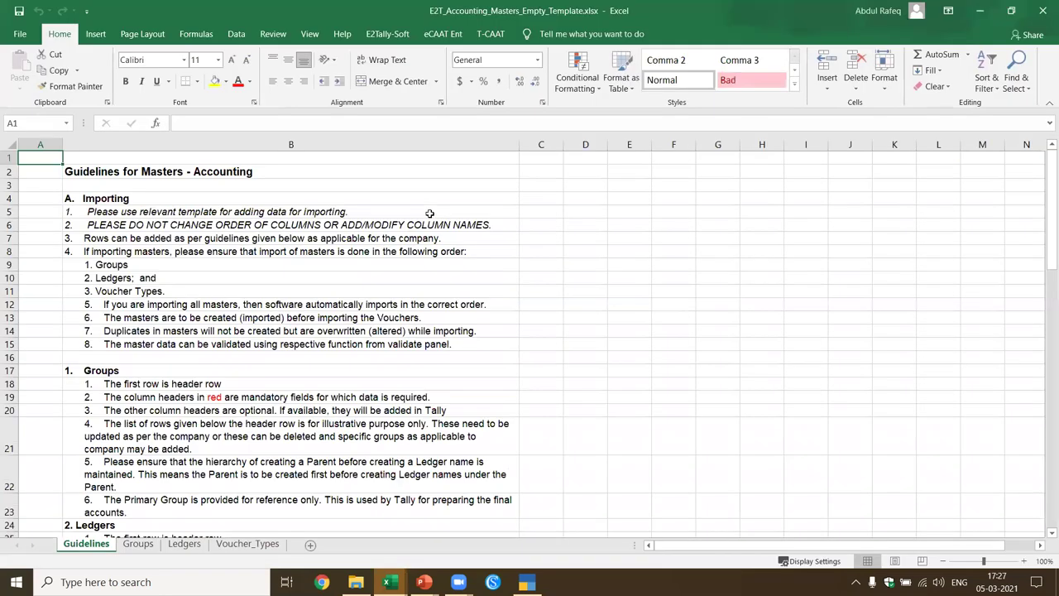
pyautogui.click(139, 544)
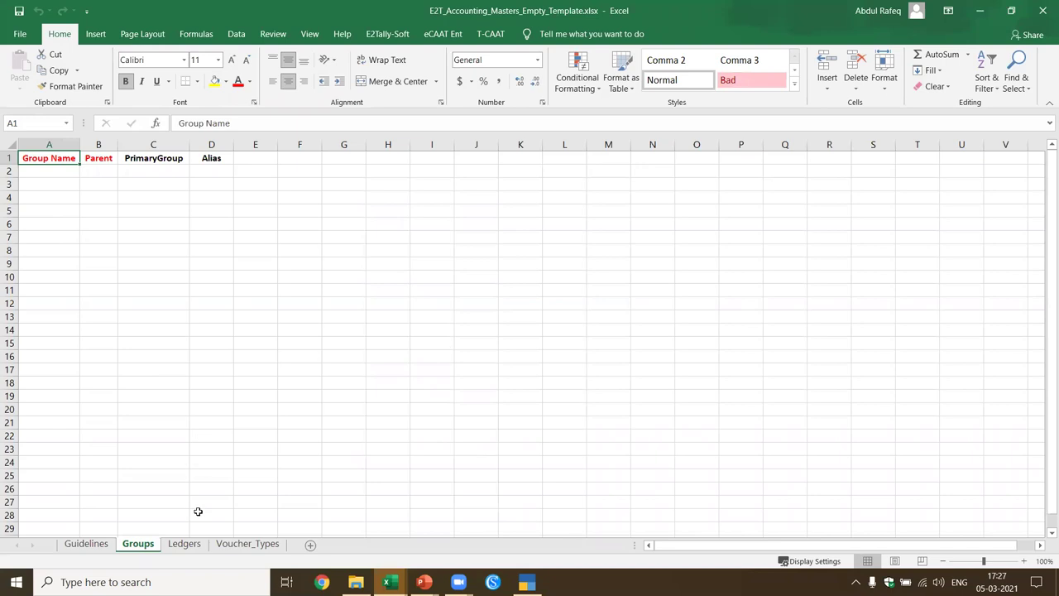
pyautogui.click(183, 545)
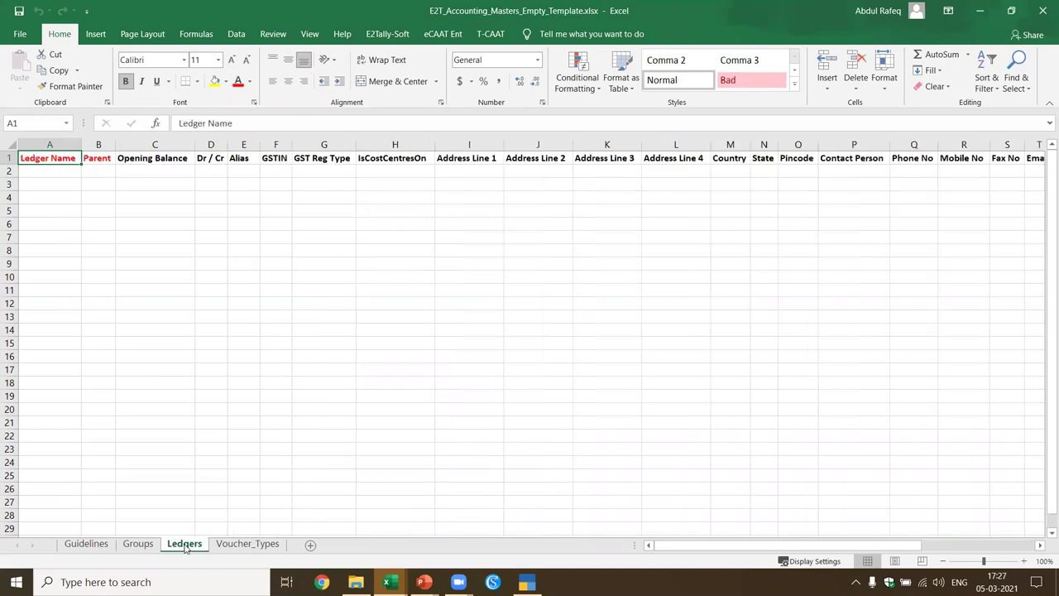
pyautogui.click(247, 544)
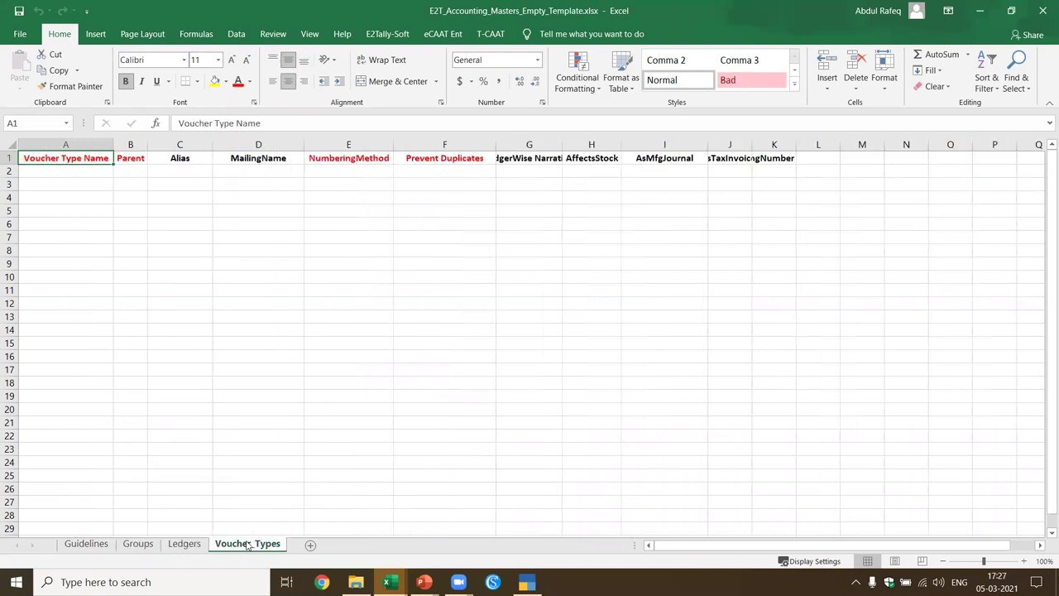
pyautogui.click(1042, 12)
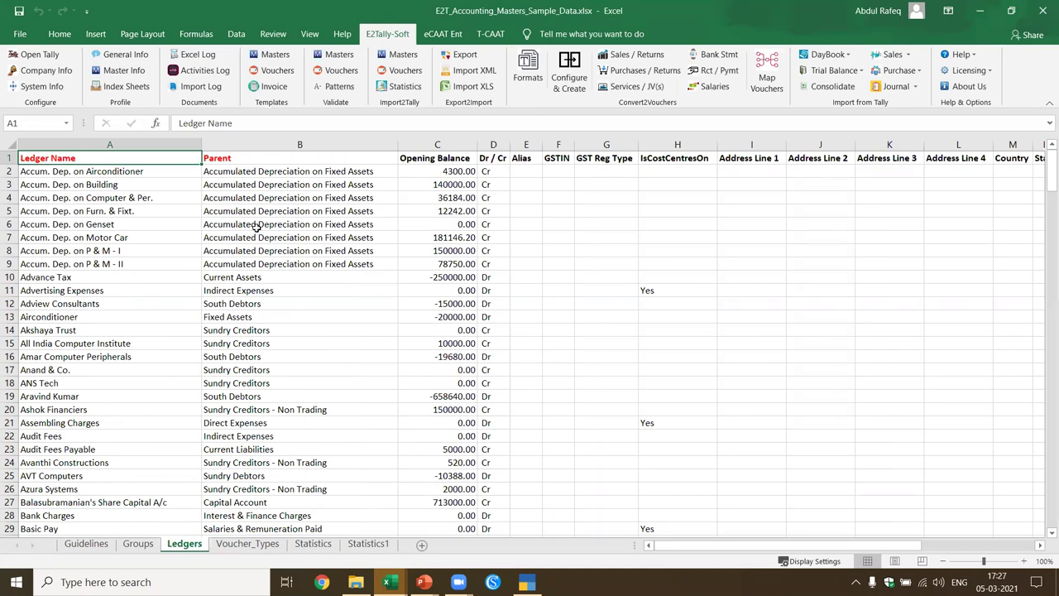
# Step: Open the E2Tally-Soft masters template for importing inventories masters with fresh sample data
pyautogui.click(275, 55)
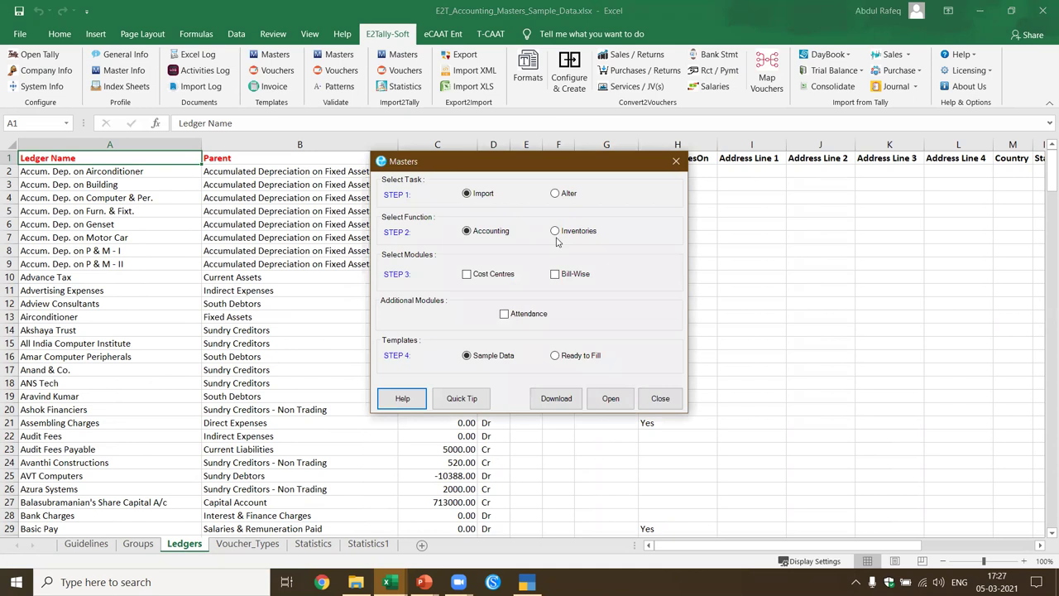
pyautogui.click(558, 234)
pyautogui.click(612, 401)
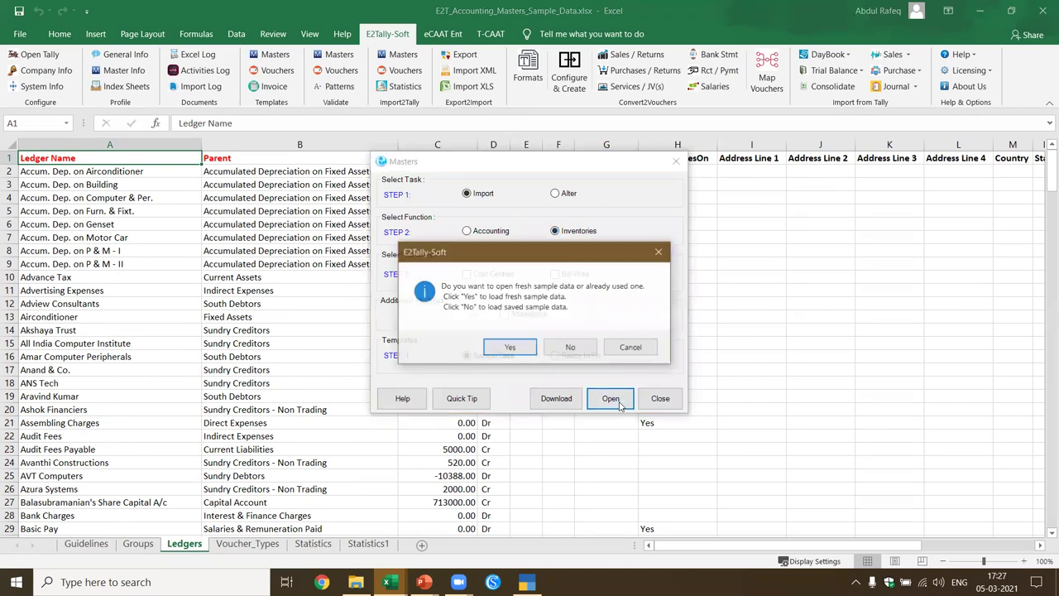
pyautogui.click(510, 347)
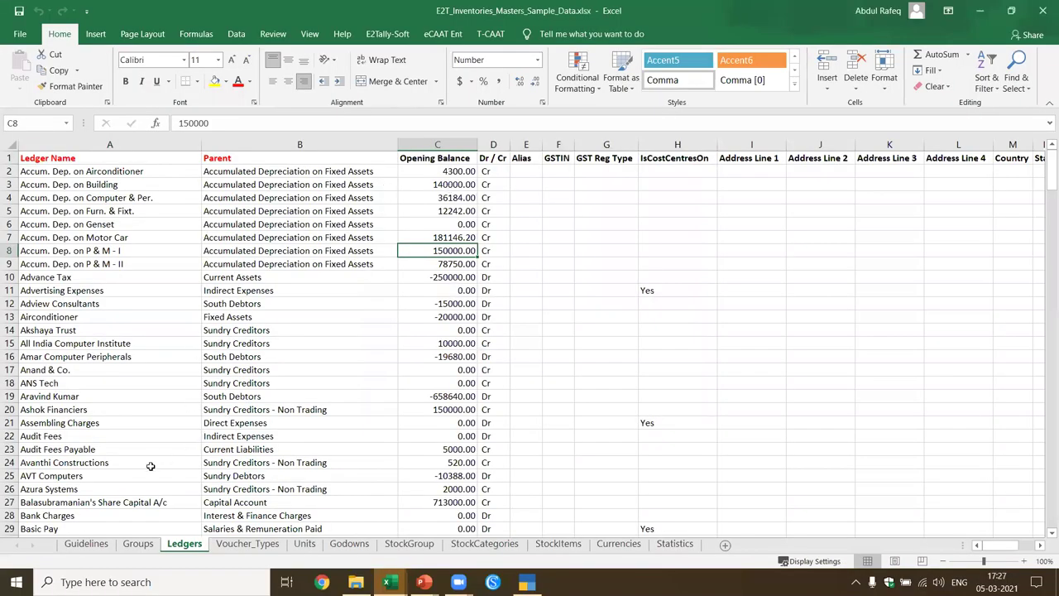
# Step: Read through the Guidelines sheet on importing and validating inventories masters, from groups and ledgers to stock items and currencies
pyautogui.click(86, 544)
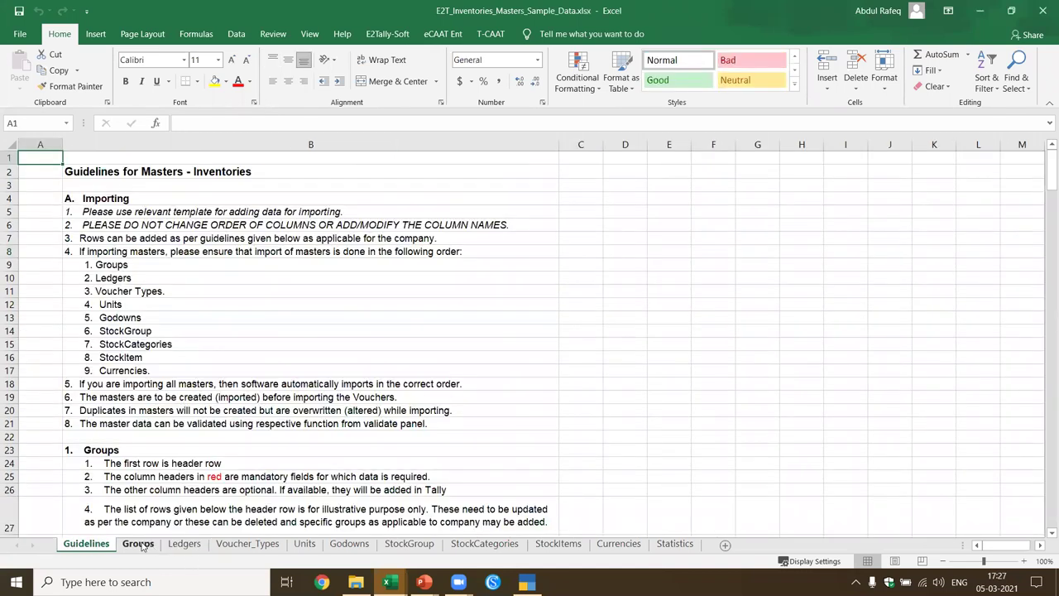
pyautogui.click(154, 493)
pyautogui.press('Down')
pyautogui.press('Down')
pyautogui.press('Down')
pyautogui.press('Down')
pyautogui.press('Down')
pyautogui.press('Down')
pyautogui.press('Down')
pyautogui.press('Down')
pyautogui.press('Down')
pyautogui.press('Down')
pyautogui.press('Down')
pyautogui.press('Down')
pyautogui.press('Down')
pyautogui.press('Down')
pyautogui.press('Down')
pyautogui.press('Down')
pyautogui.press('Down')
pyautogui.press('Down')
pyautogui.press('Down')
pyautogui.press('Down')
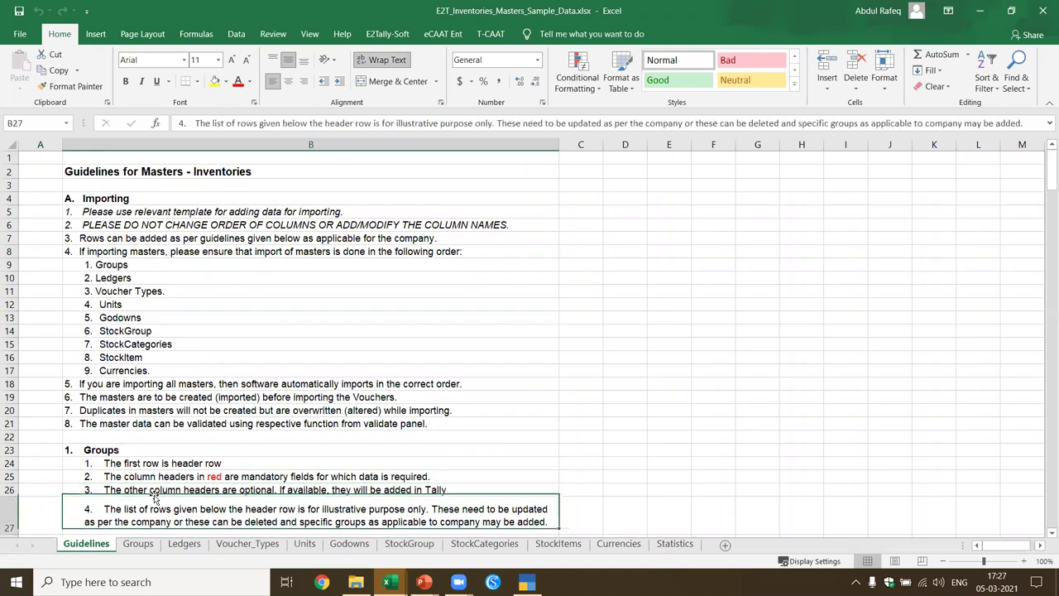
pyautogui.press('Down')
pyautogui.press('Down')
pyautogui.press('Down')
pyautogui.press('Down')
pyautogui.press('Down')
pyautogui.press('Down')
pyautogui.press('Down')
pyautogui.press('Down')
pyautogui.press('Down')
pyautogui.press('Down')
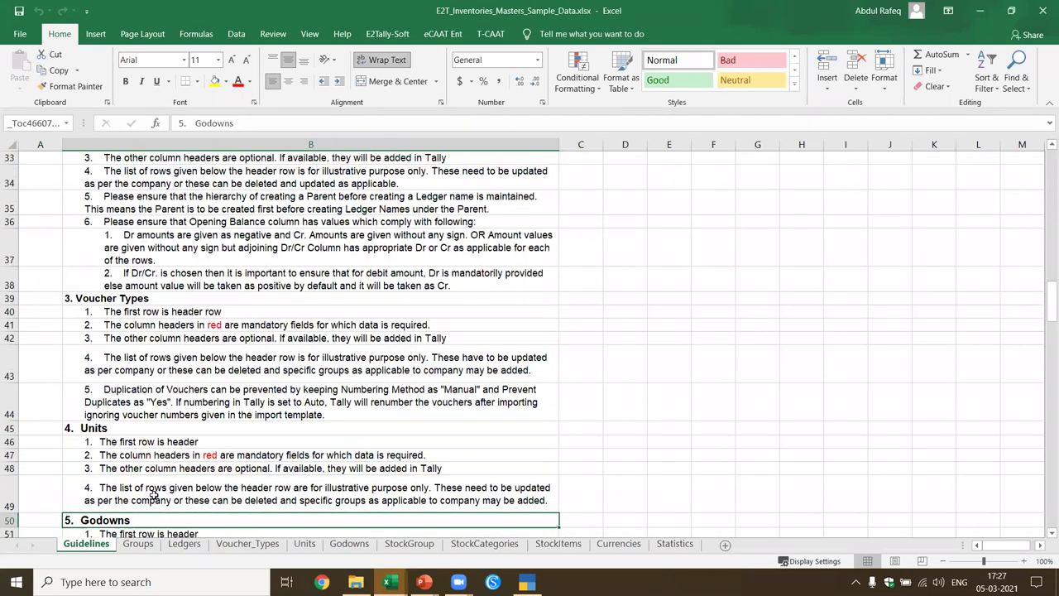
pyautogui.press('Down')
pyautogui.press('Down')
pyautogui.press('Down')
pyautogui.press('Down')
pyautogui.press('Down')
pyautogui.press('Down')
pyautogui.press('Down')
pyautogui.press('Down')
pyautogui.press('Down')
pyautogui.press('Down')
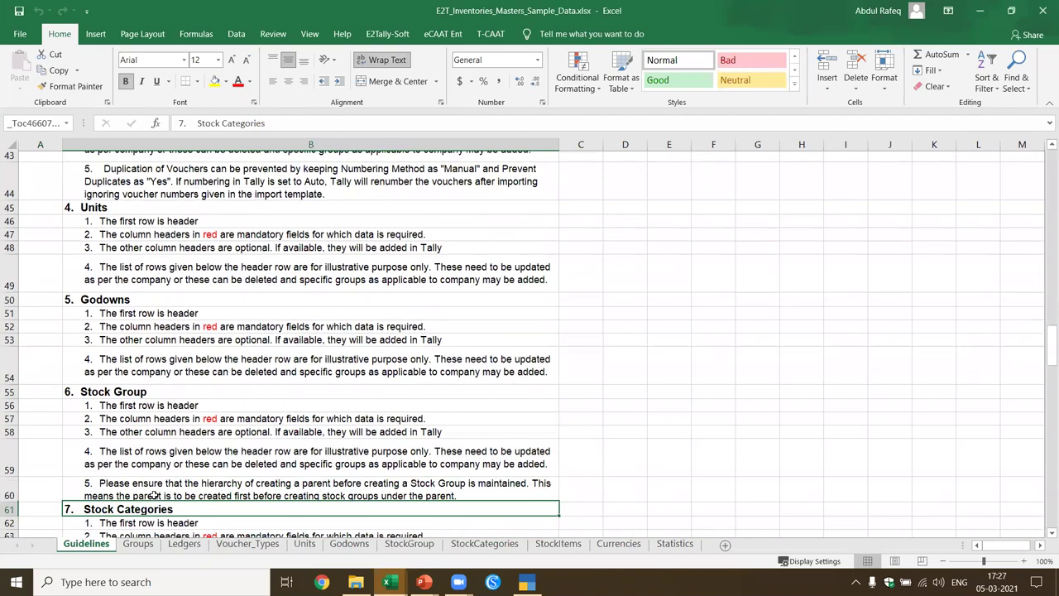
pyautogui.press('Down')
pyautogui.press('Down')
pyautogui.press('Down')
pyautogui.press('Down')
pyautogui.press('Down')
pyautogui.press('Down')
pyautogui.press('Down')
pyautogui.press('Down')
pyautogui.press('Down')
pyautogui.press('Down')
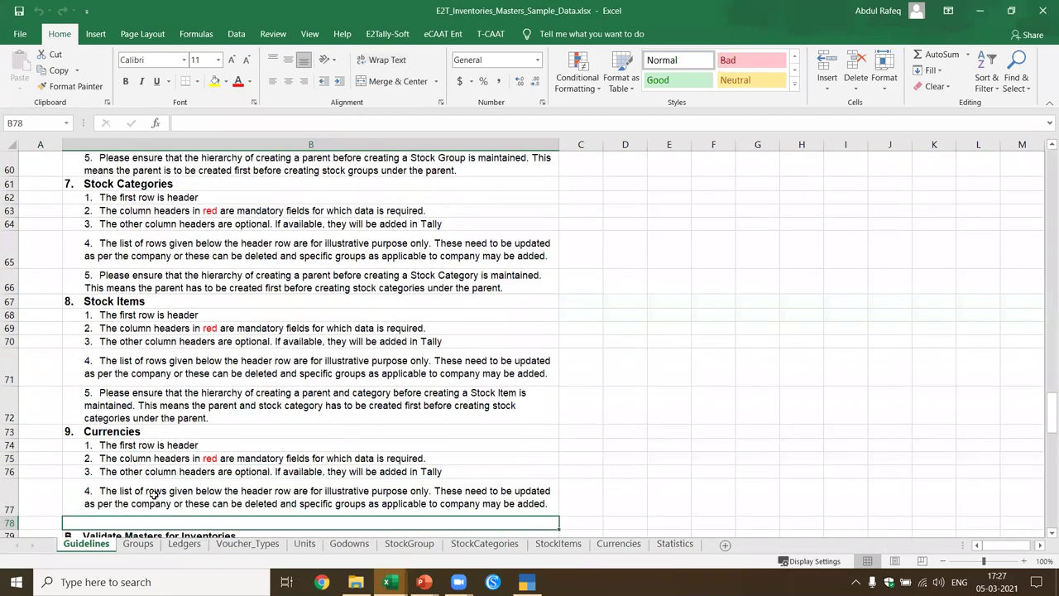
pyautogui.press('Down')
pyautogui.press('Down')
pyautogui.press('Down')
pyautogui.press('Down')
pyautogui.press('Down')
pyautogui.press('Down')
pyautogui.press('Down')
pyautogui.press('Down')
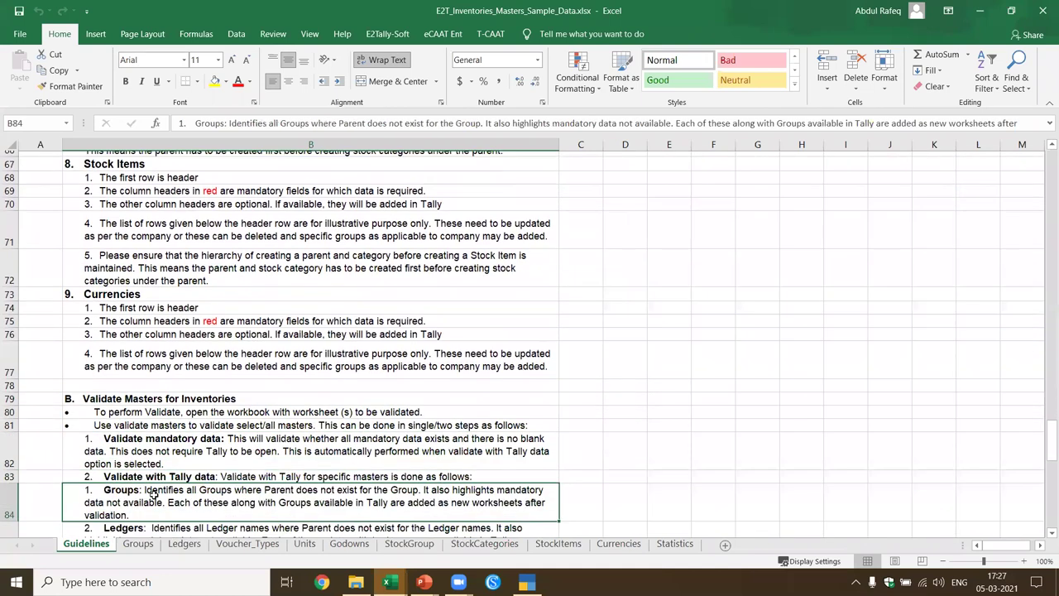
pyautogui.press('Down')
pyautogui.press('Down')
pyautogui.press('Down')
pyautogui.press('Down')
pyautogui.press('Down')
pyautogui.press('Down')
pyautogui.press('Down')
pyautogui.press('Down')
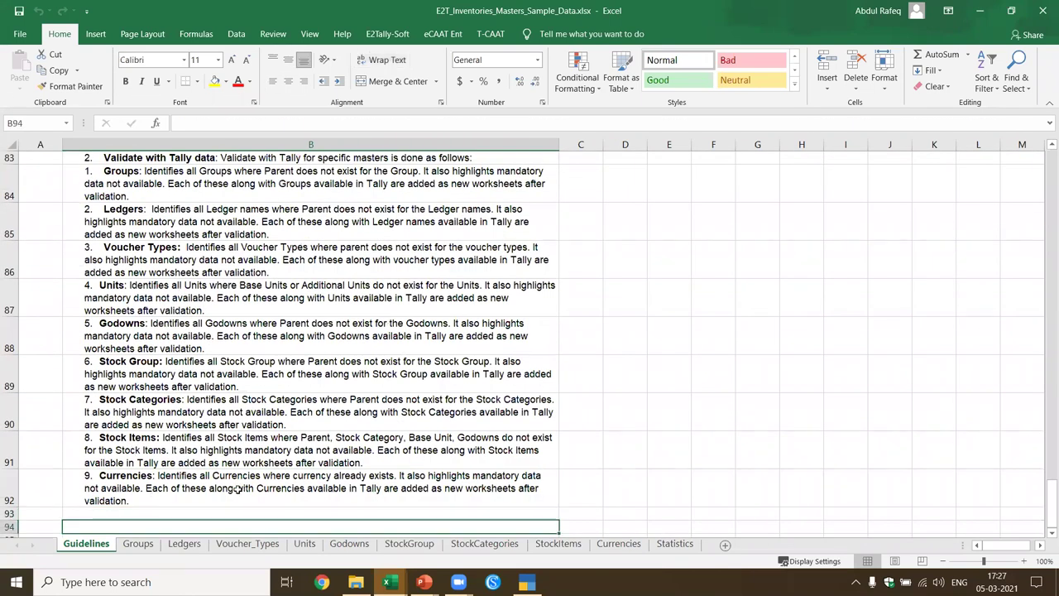
# Step: Look through the inventories masters template's sheets from Groups and Ledgers to Godowns and StockGroup, and close the workbook
pyautogui.click(140, 544)
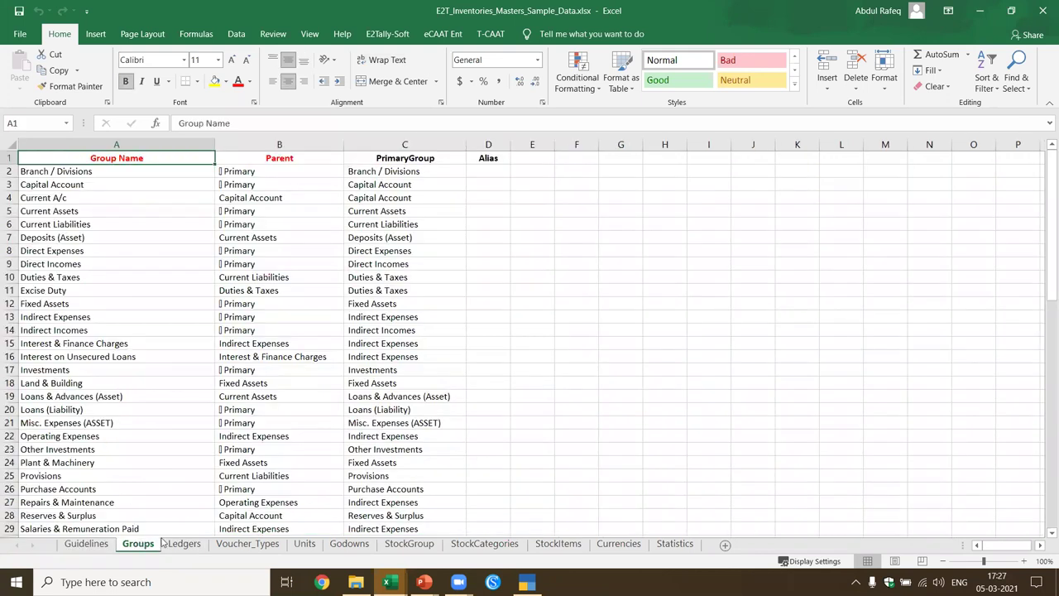
pyautogui.click(184, 543)
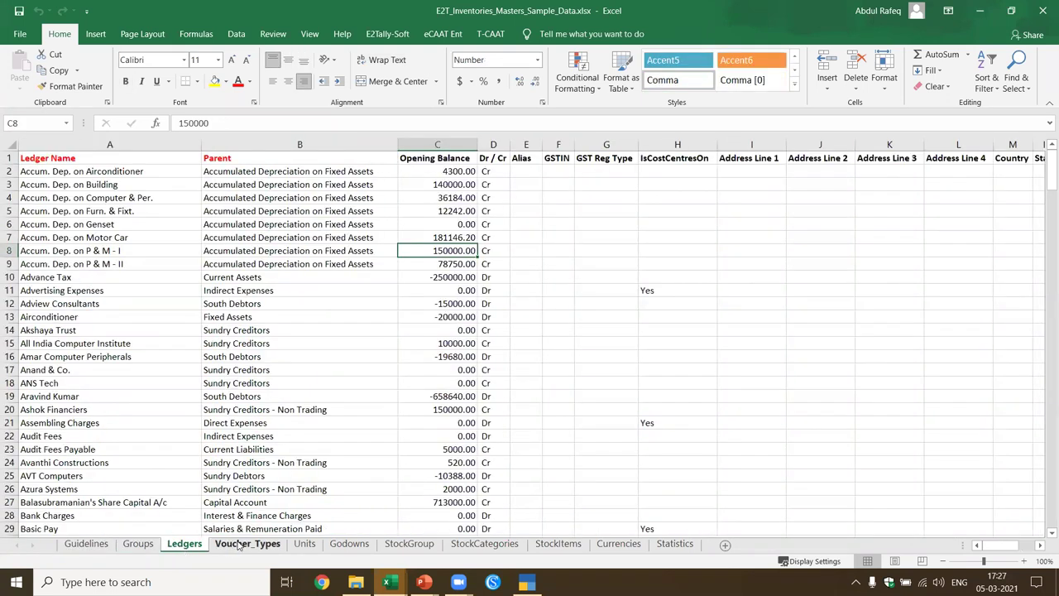
pyautogui.click(238, 544)
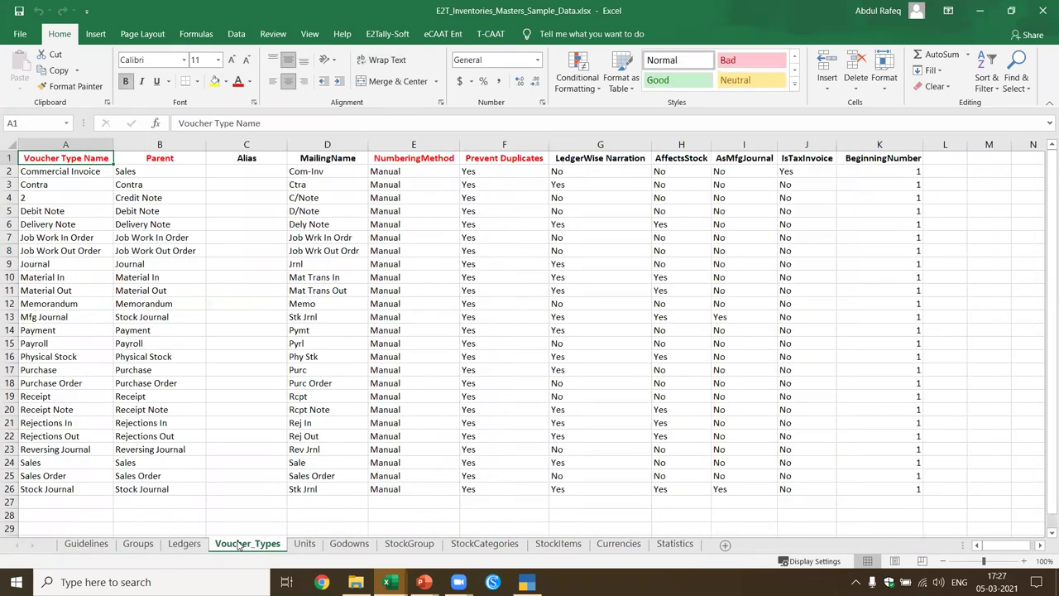
pyautogui.click(310, 550)
pyautogui.click(351, 545)
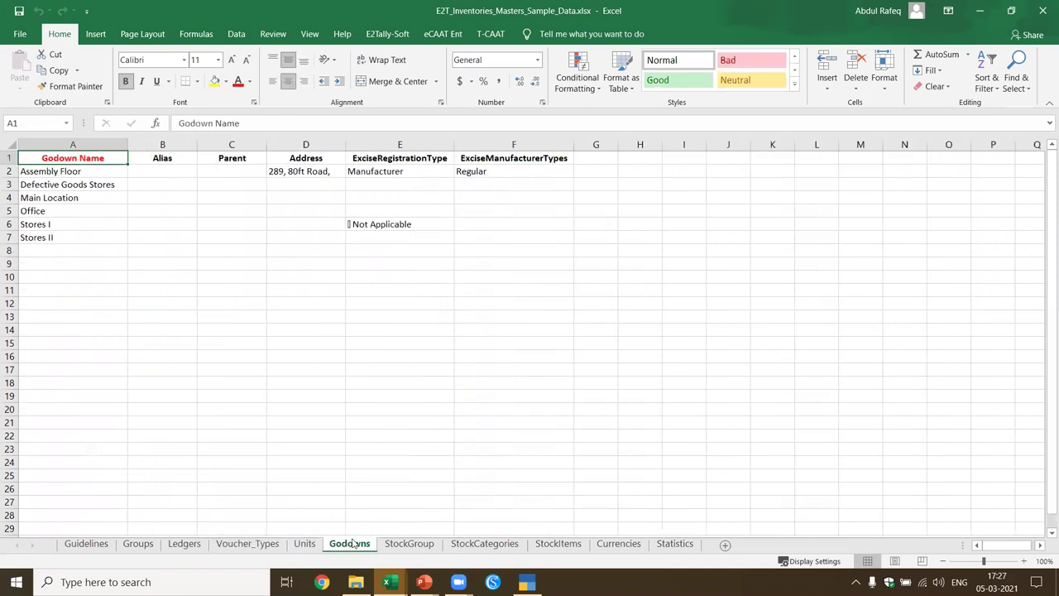
pyautogui.click(406, 543)
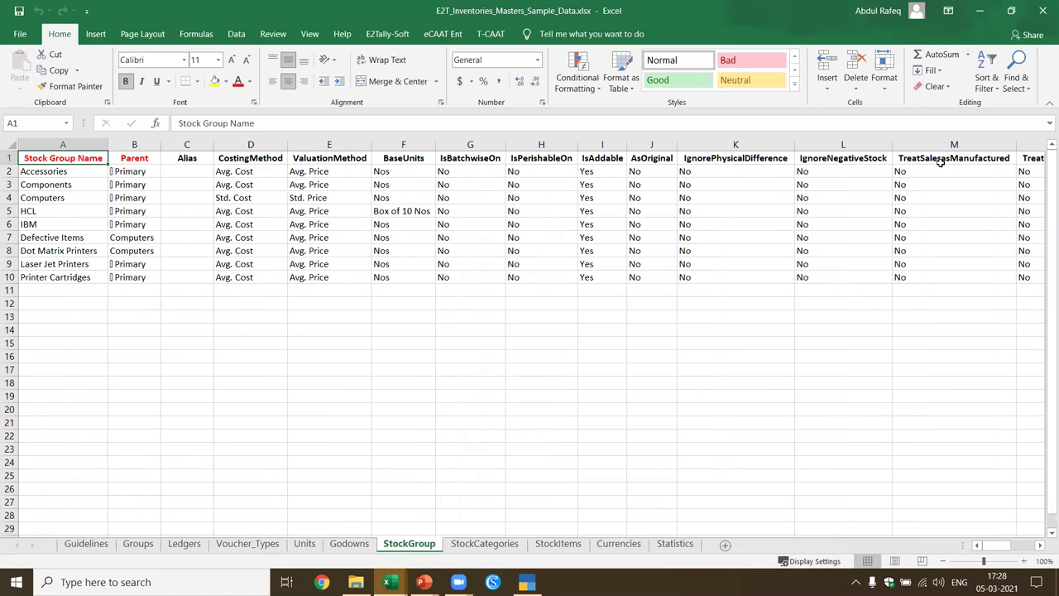
pyautogui.click(1042, 11)
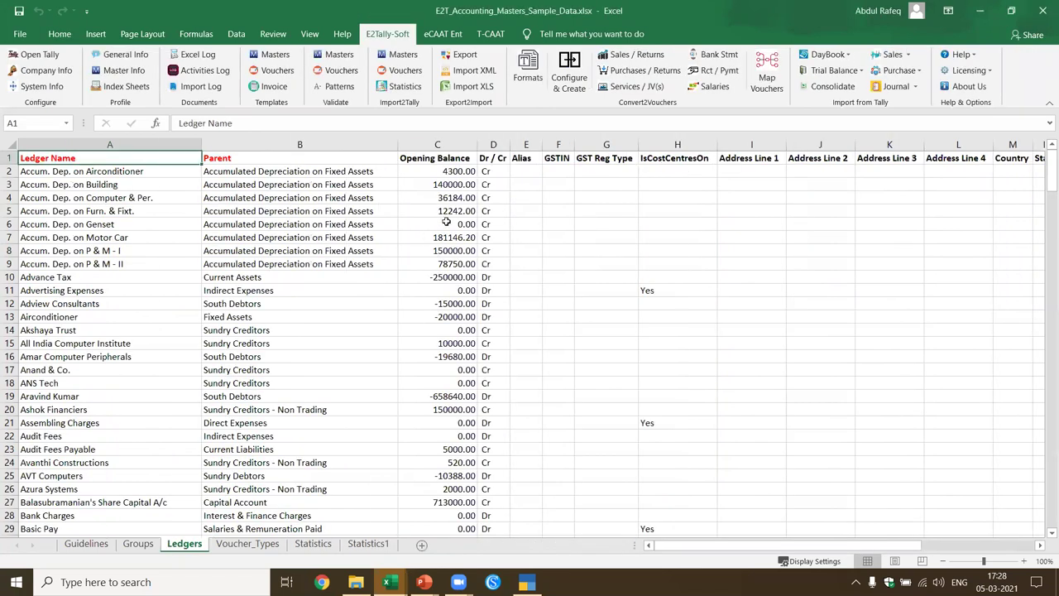
# Step: Open the E2Tally-Soft vouchers template for specific accounting vouchers with fresh sample data
pyautogui.click(433, 223)
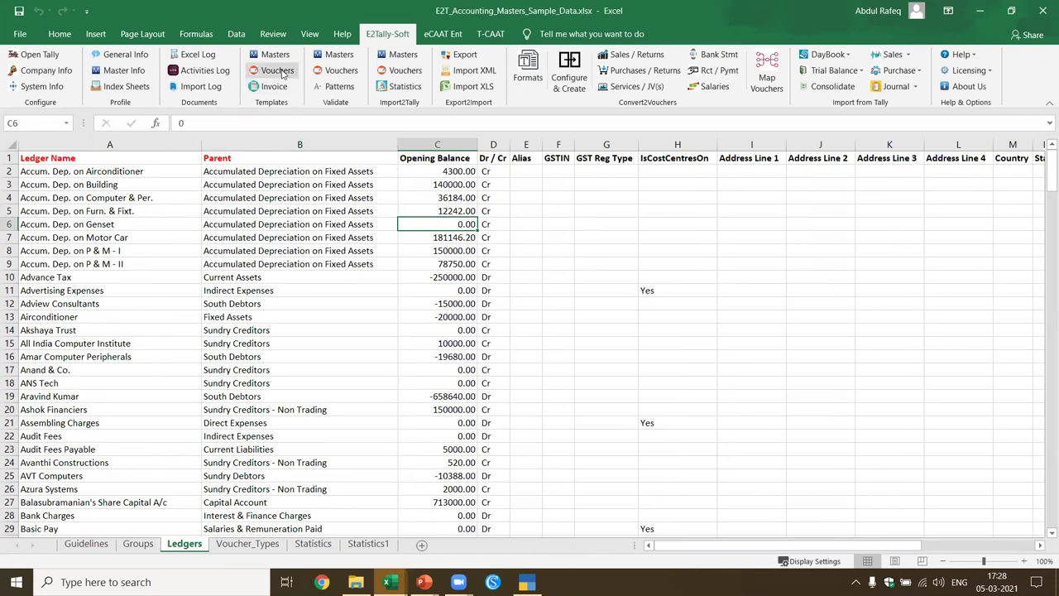
pyautogui.click(279, 73)
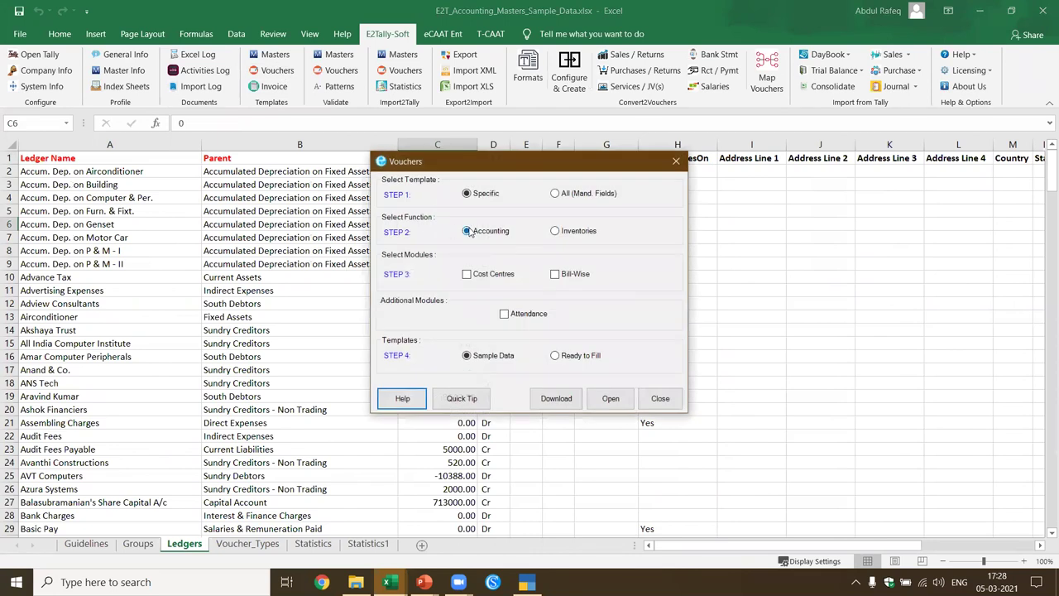
pyautogui.click(610, 398)
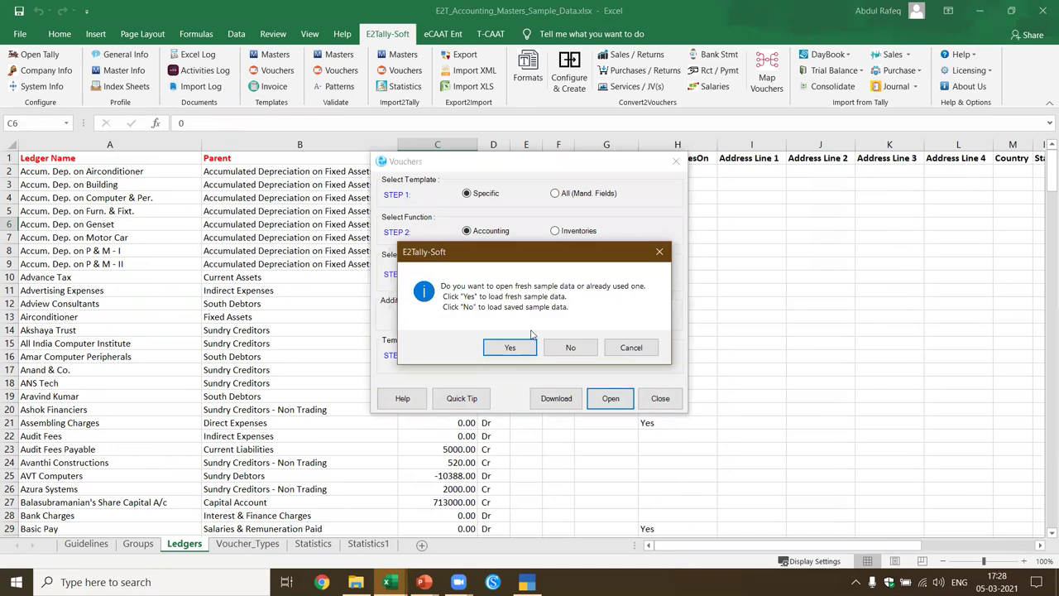
pyautogui.click(511, 348)
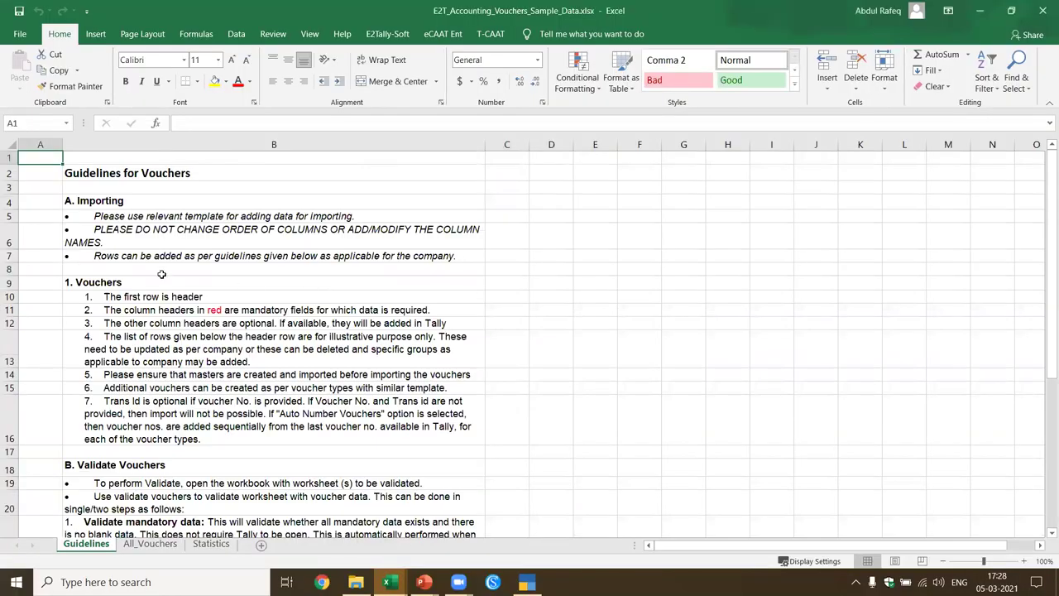
# Step: Read through the Guidelines sheet on importing and validating vouchers
pyautogui.click(157, 288)
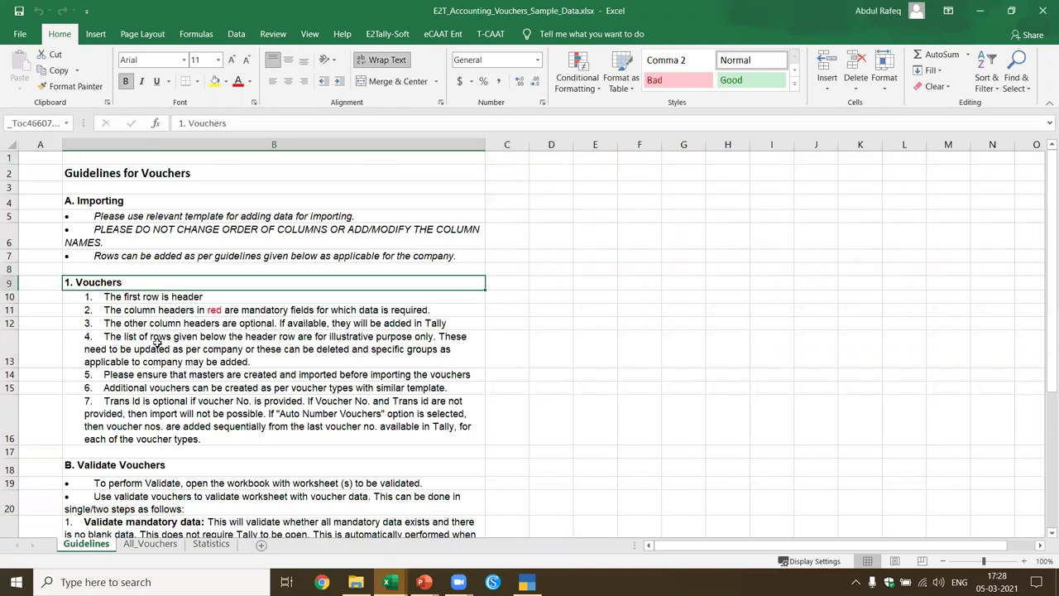
pyautogui.press('Down')
pyautogui.press('Down')
pyautogui.press('Down')
pyautogui.press('Down')
pyautogui.press('Down')
pyautogui.press('Down')
pyautogui.press('Down')
pyautogui.press('Down')
pyautogui.press('Down')
pyautogui.press('Down')
pyautogui.press('Down')
pyautogui.press('Down')
pyautogui.press('Down')
pyautogui.press('Down')
pyautogui.press('Down')
pyautogui.press('Down')
pyautogui.press('Down')
pyautogui.press('Down')
pyautogui.press('Down')
pyautogui.press('Down')
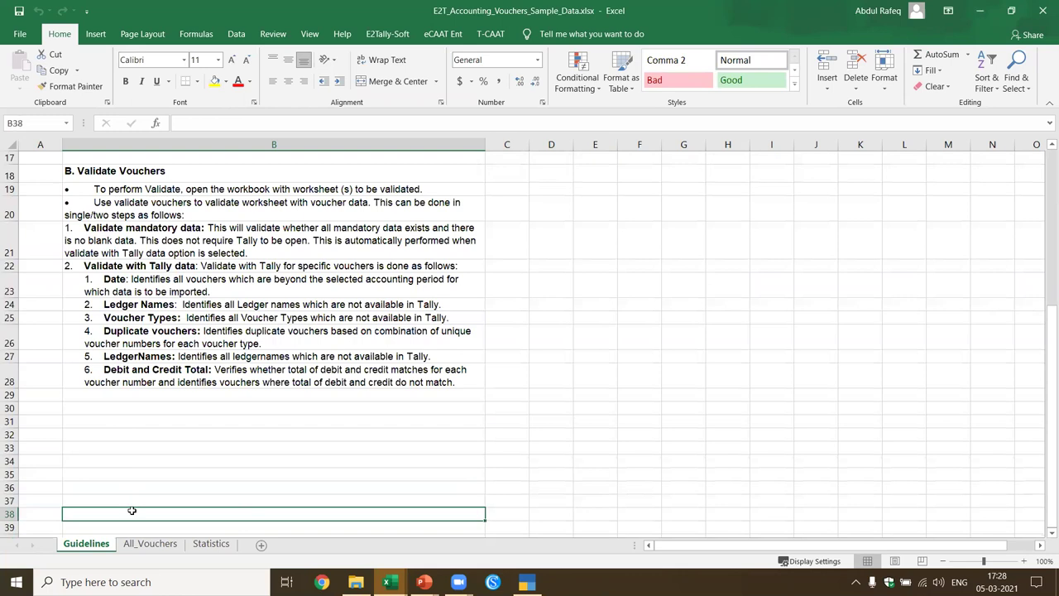
# Step: On the All_Vouchers sheet, check which voucher types the VchType column's filter offers, leaving the data unfiltered
pyautogui.click(151, 544)
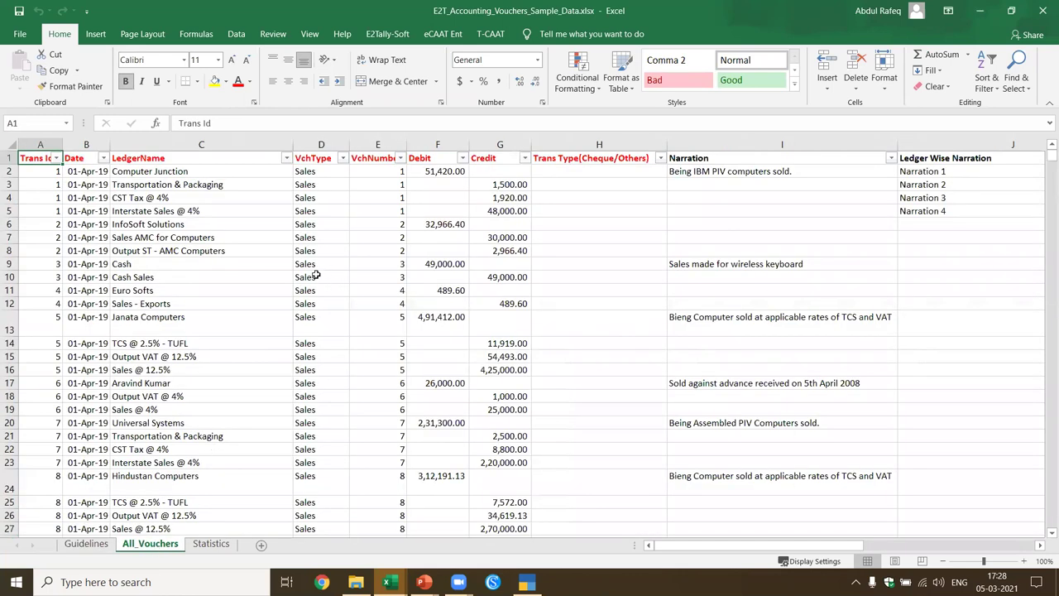
pyautogui.click(343, 158)
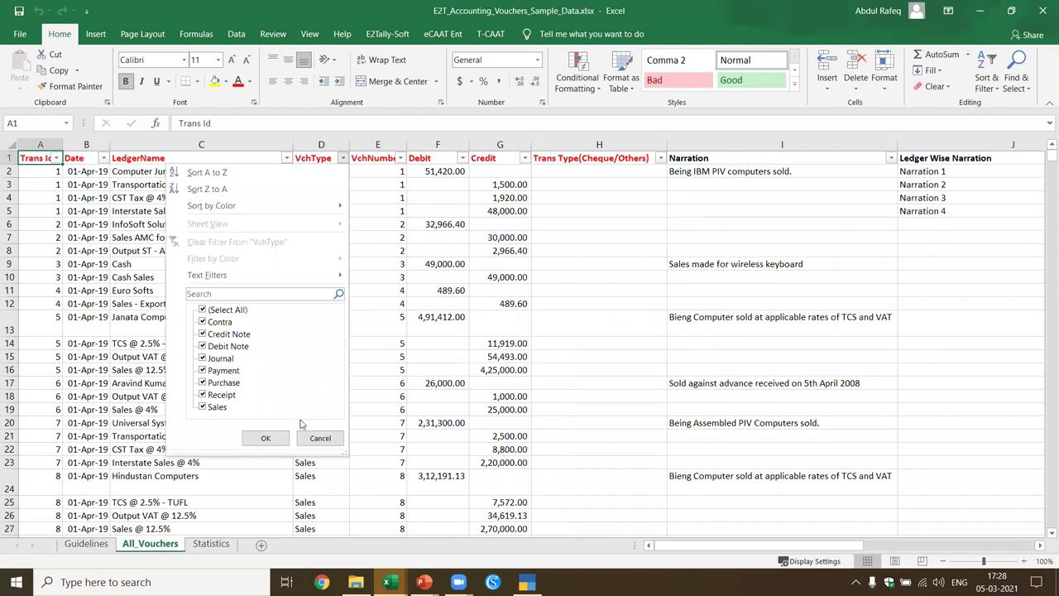
pyautogui.click(319, 438)
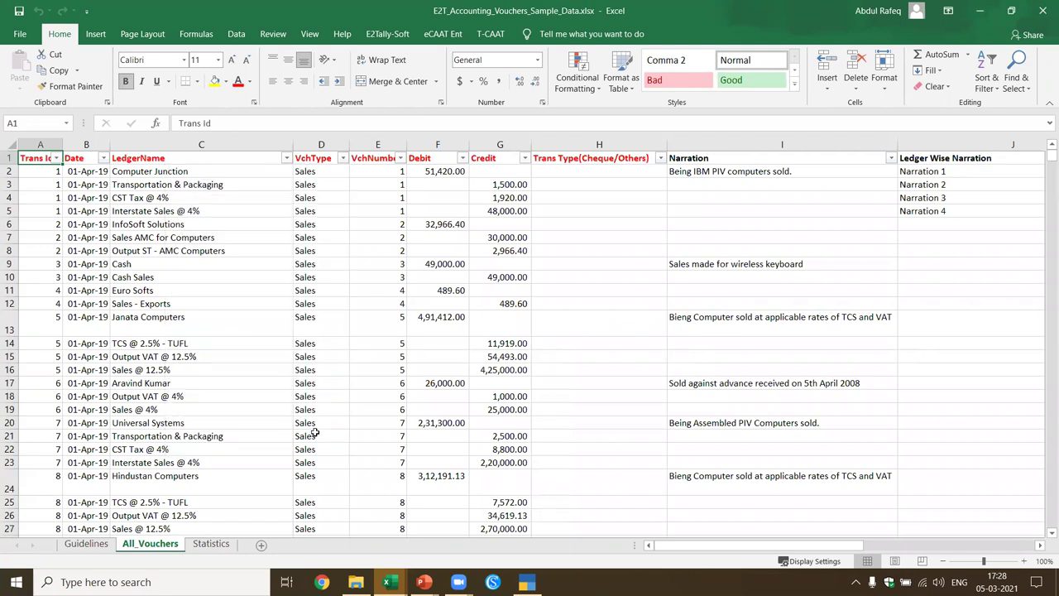
# Step: Examine the All_Vouchers column headers from LedgerName across to GST Registration Type, and return to the first column
pyautogui.click(170, 157)
pyautogui.press('Right')
pyautogui.press('Right')
pyautogui.press('Right')
pyautogui.press('Right')
pyautogui.press('Right')
pyautogui.press('Right')
pyautogui.press('Right')
pyautogui.press('Right')
pyautogui.press('Right')
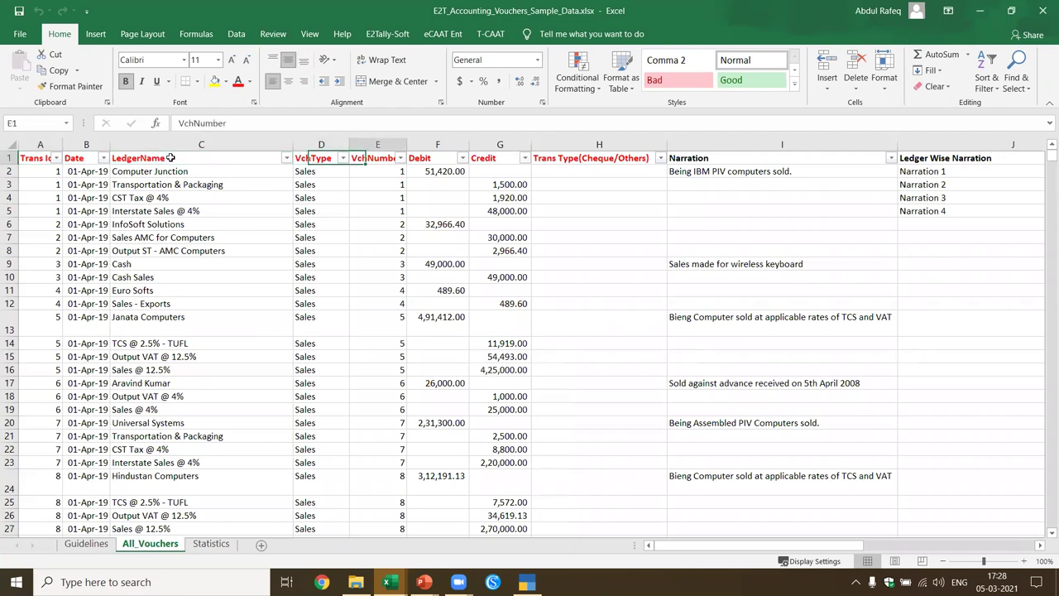
pyautogui.press('Right')
pyautogui.press('Right')
pyautogui.press('Right')
pyautogui.press('Right')
pyautogui.press('Right')
pyautogui.press('Right')
pyautogui.press('Right')
pyautogui.press('Right')
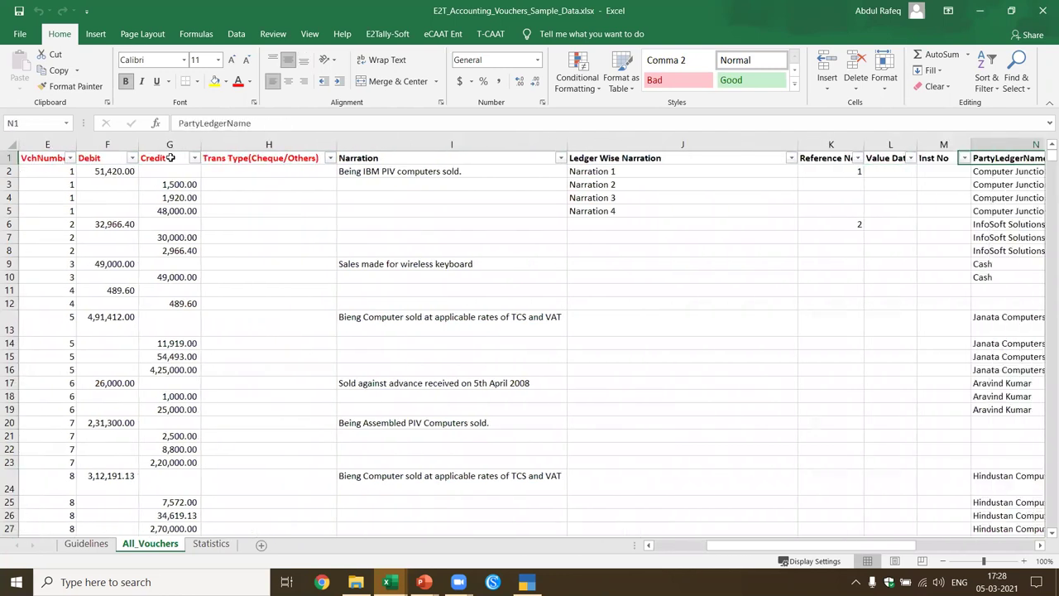
pyautogui.press('Right')
pyautogui.press('Right')
pyautogui.press('Right')
pyautogui.press('Right')
pyautogui.press('Right')
pyautogui.press('Right')
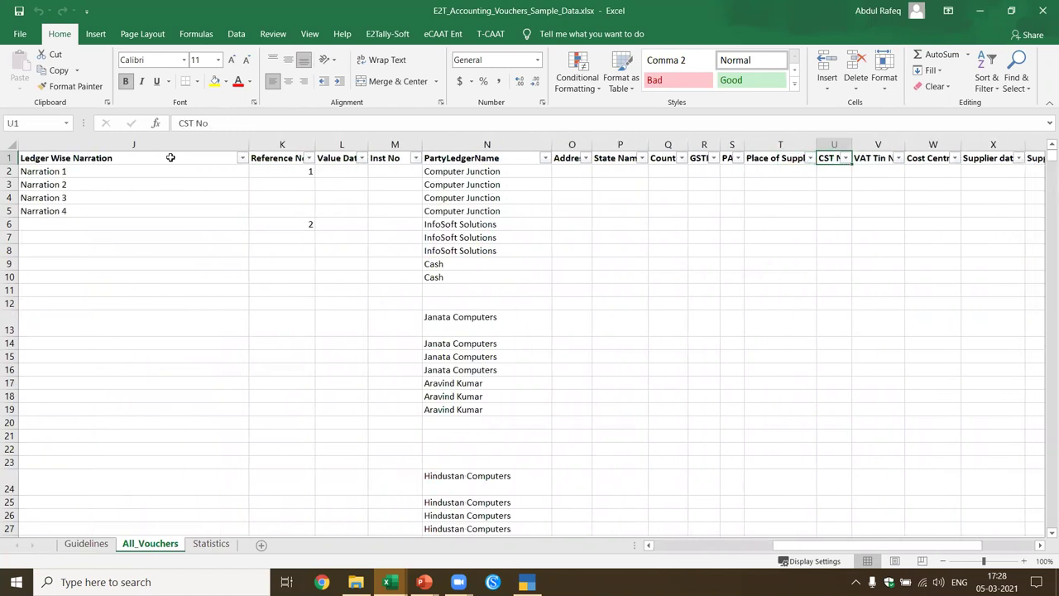
pyautogui.press('Right')
pyautogui.press('Right')
pyautogui.press('Right')
pyautogui.press('Right')
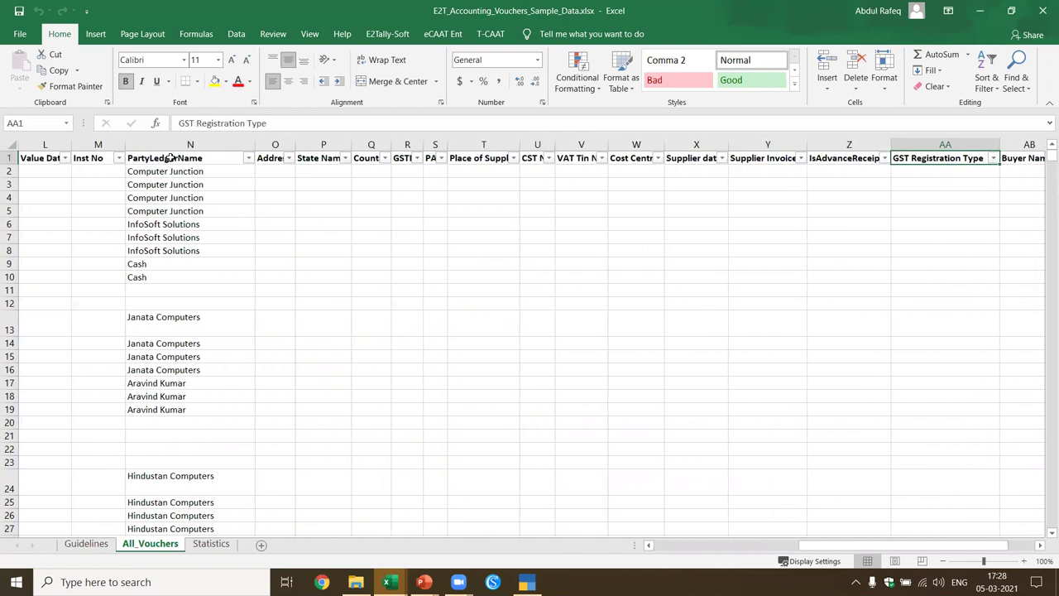
pyautogui.press('Left')
pyautogui.press('Left')
pyautogui.press('Left')
pyautogui.press('Left')
pyautogui.press('Left')
pyautogui.press('Left')
pyautogui.press('Left')
pyautogui.press('Left')
pyautogui.press('Left')
pyautogui.press('Left')
pyautogui.press('Left')
pyautogui.press('Left')
pyautogui.press('Left')
pyautogui.press('Left')
pyautogui.press('Left')
pyautogui.press('Left')
pyautogui.press('Left')
pyautogui.press('Left')
pyautogui.press('Left')
pyautogui.press('Left')
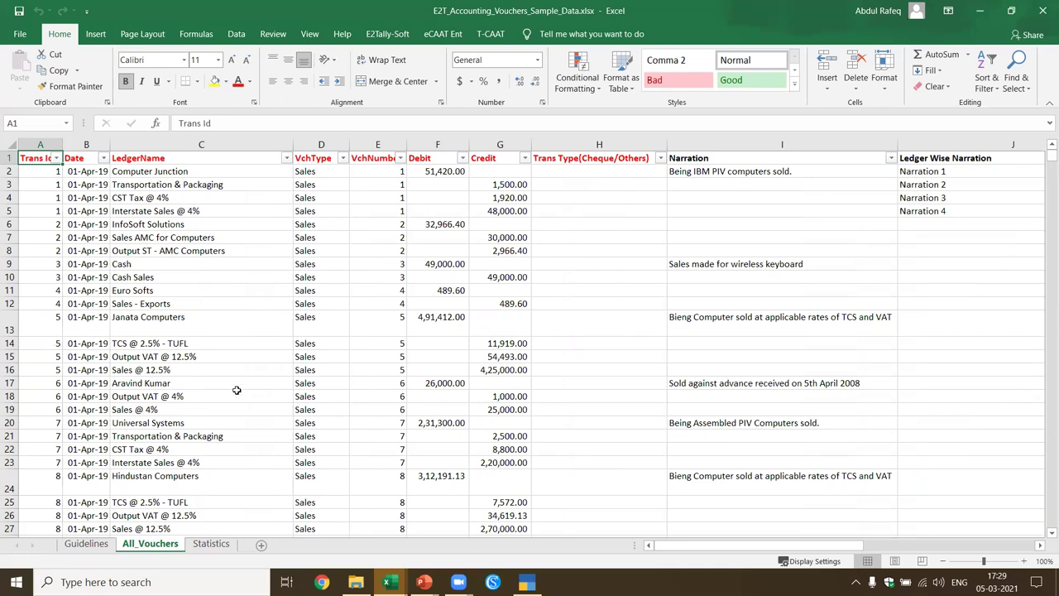
# Step: Review the voucher counts on the Statistics sheet and in TallyPrime's Statistics report, and return to the accounting vouchers workbook
pyautogui.click(212, 544)
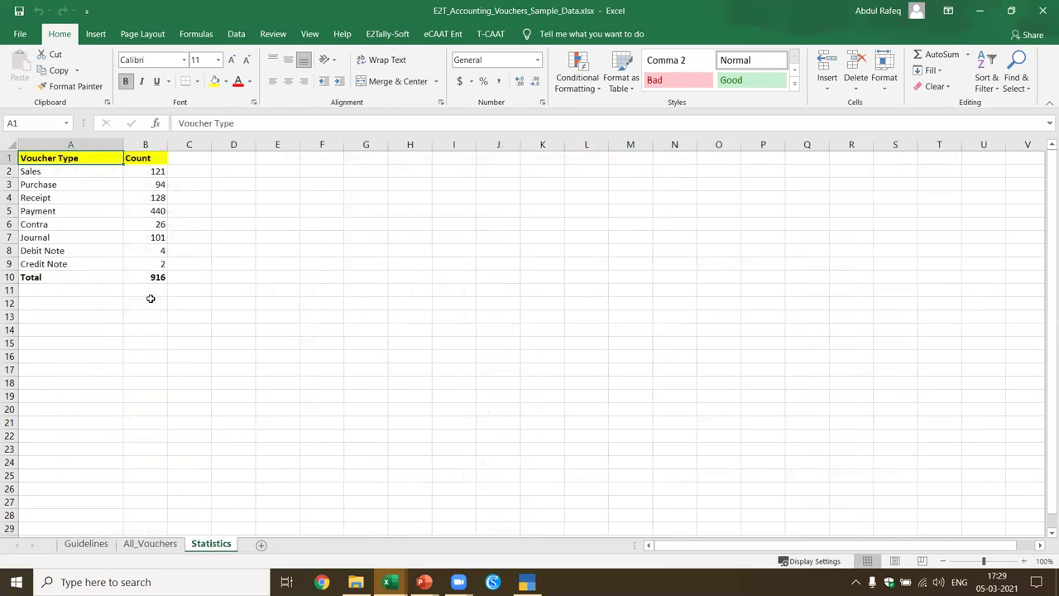
pyautogui.click(152, 544)
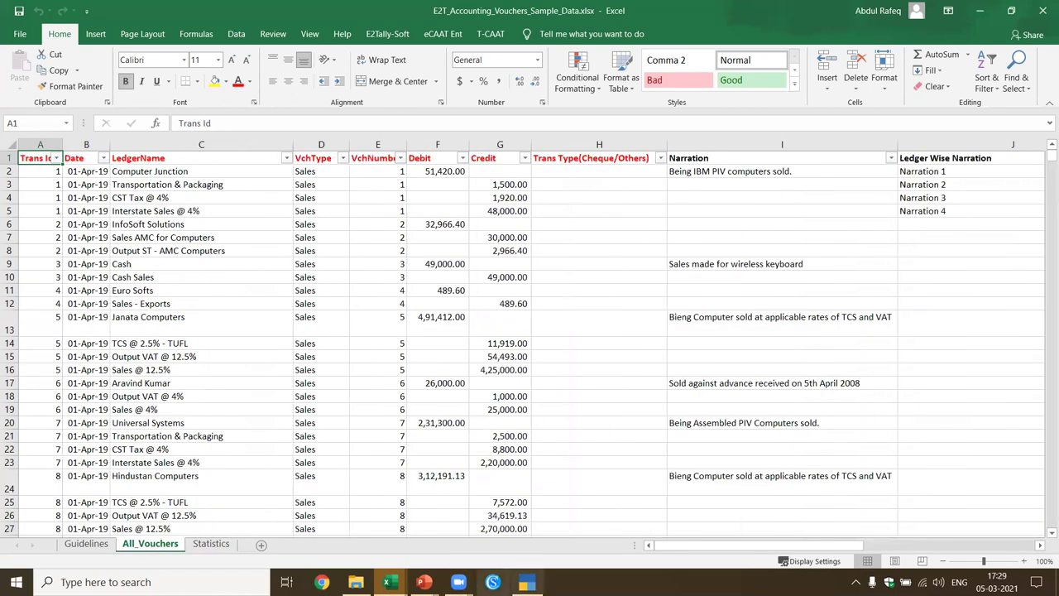
pyautogui.click(526, 582)
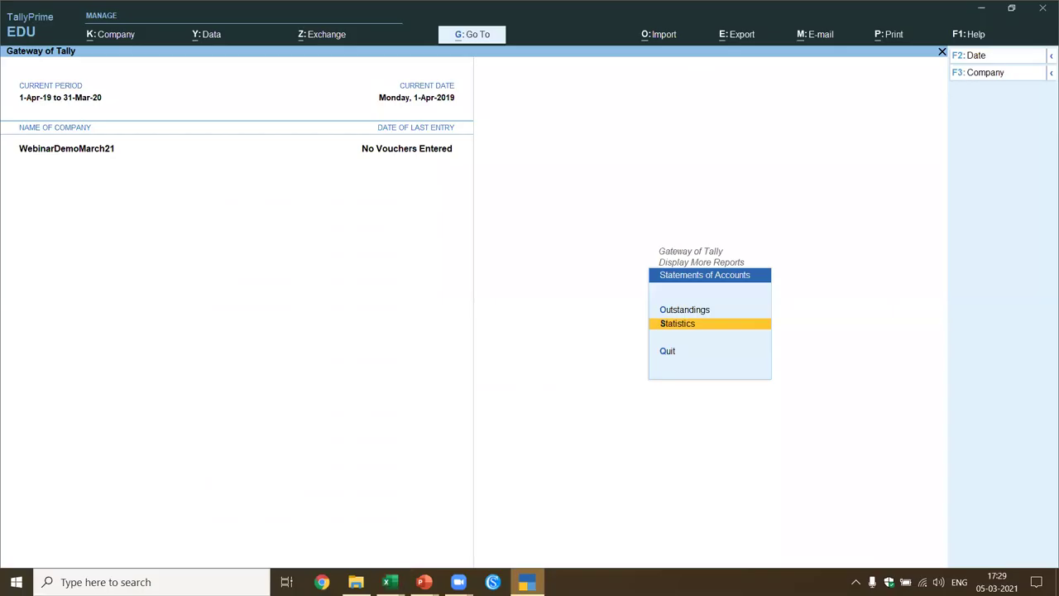
pyautogui.press('Return')
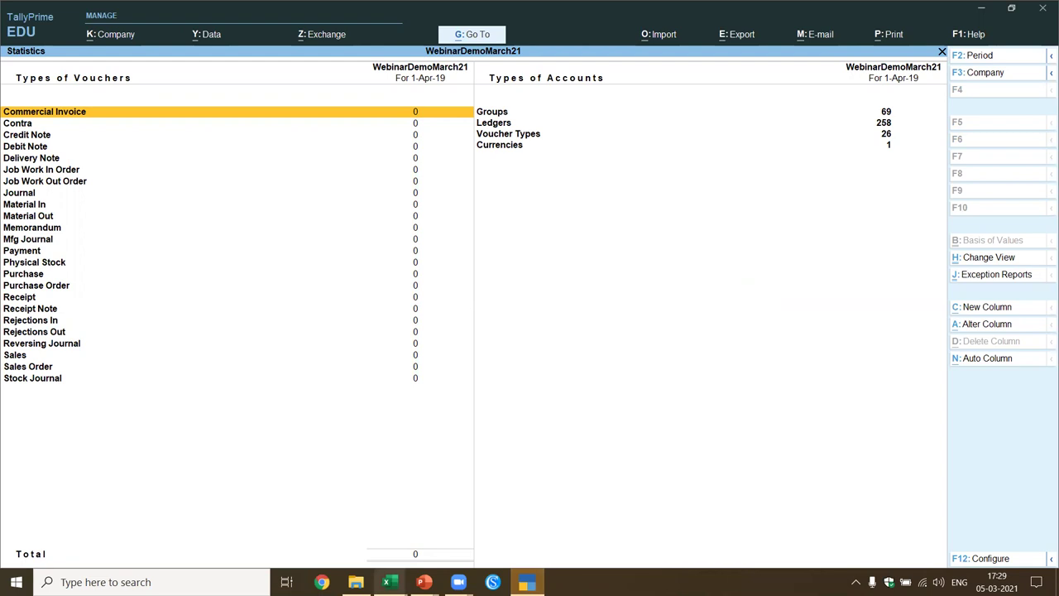
pyautogui.click(390, 582)
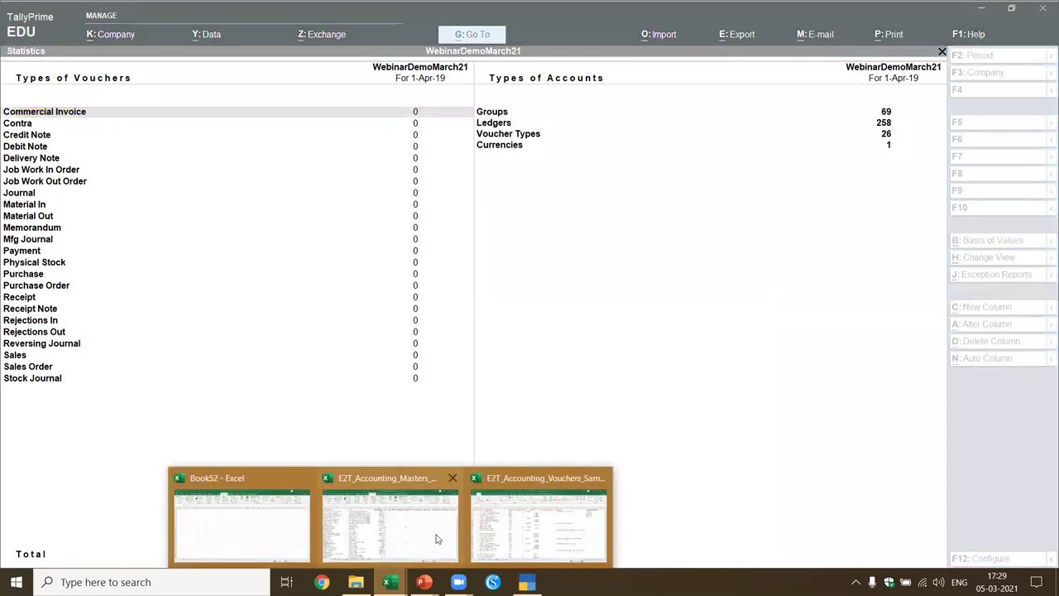
pyautogui.click(539, 514)
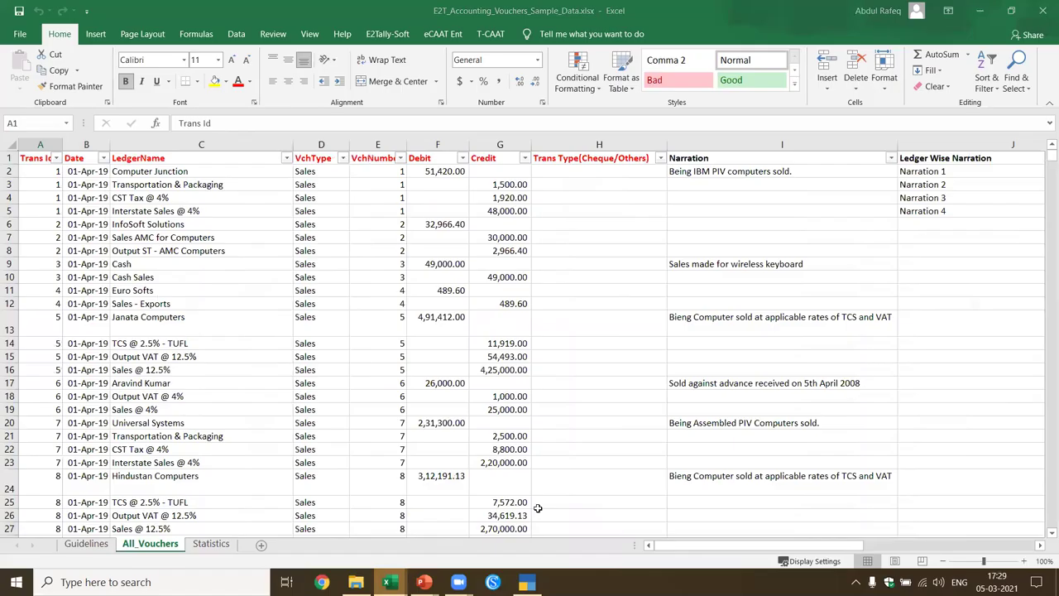
# Step: Check how far the voucher rows extend on the All_Vouchers sheet and return to its beginning
pyautogui.doubleClick(230, 304)
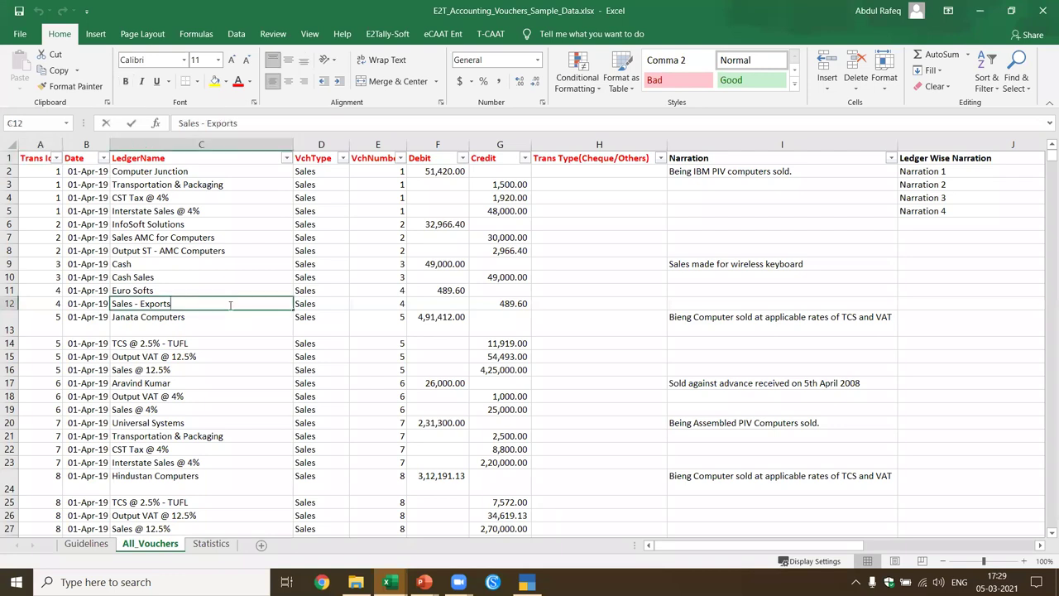
pyautogui.press('Escape')
pyautogui.hotkey('ctrl', 'Down')
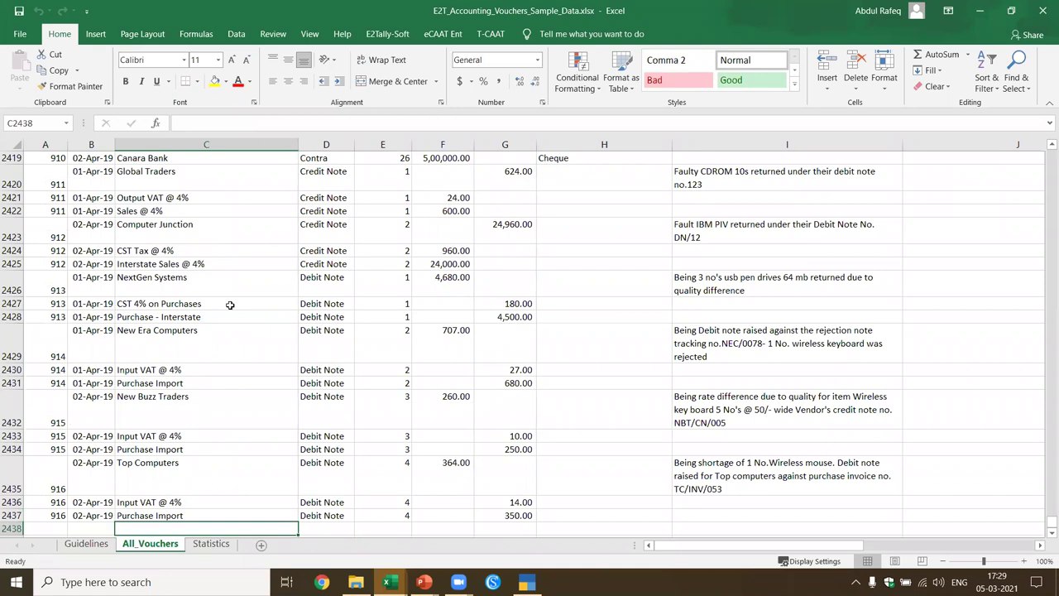
pyautogui.hotkey('ctrl', 'Home')
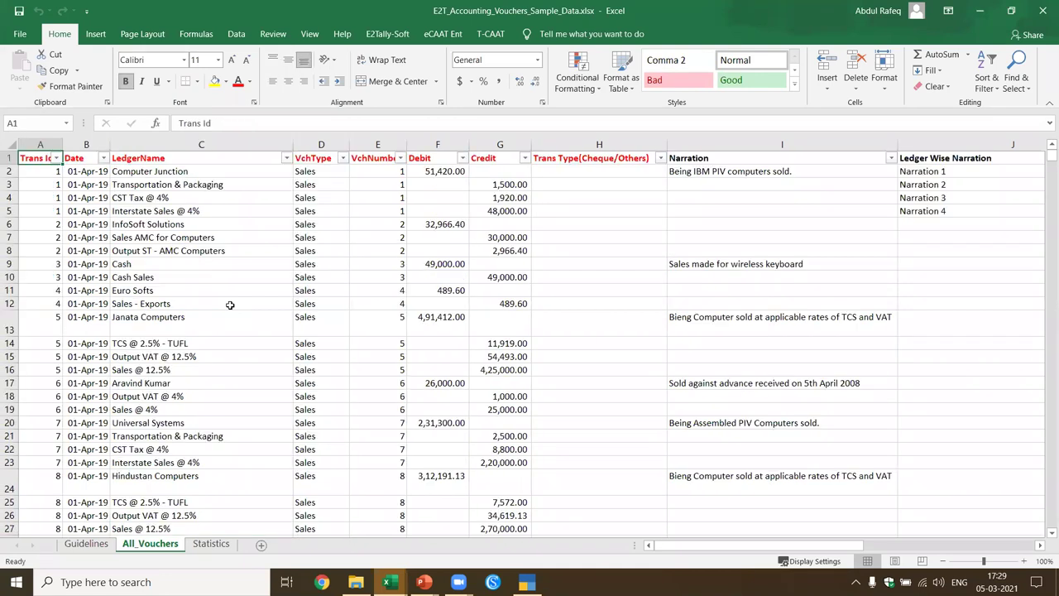
pyautogui.click(192, 236)
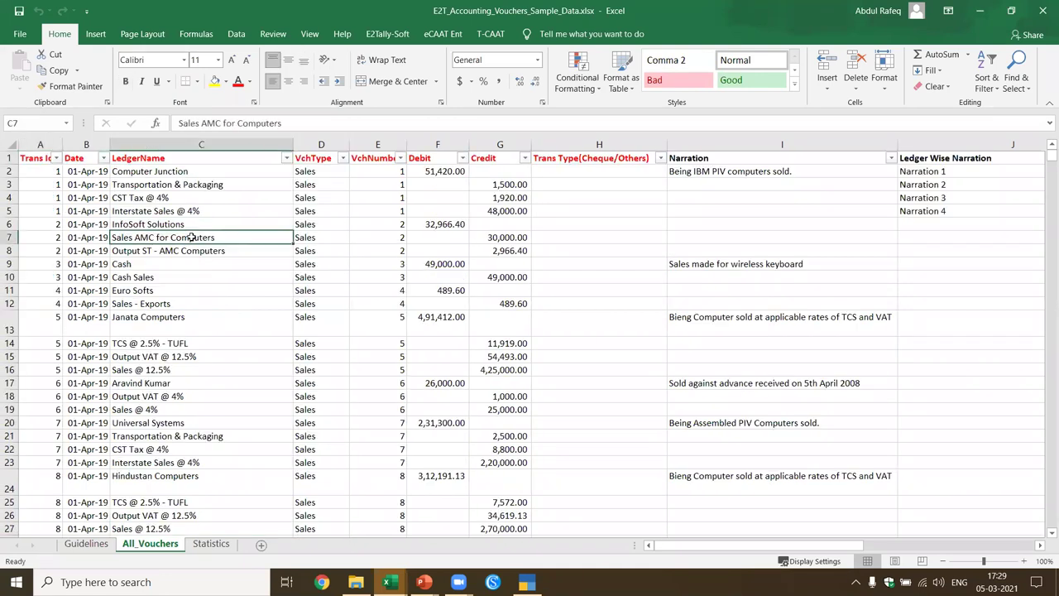
# Step: Validate the All_Vouchers accounting data and import it directly into the Tally company WebinarDemoMarch21 without automatic voucher numbering
pyautogui.click(395, 38)
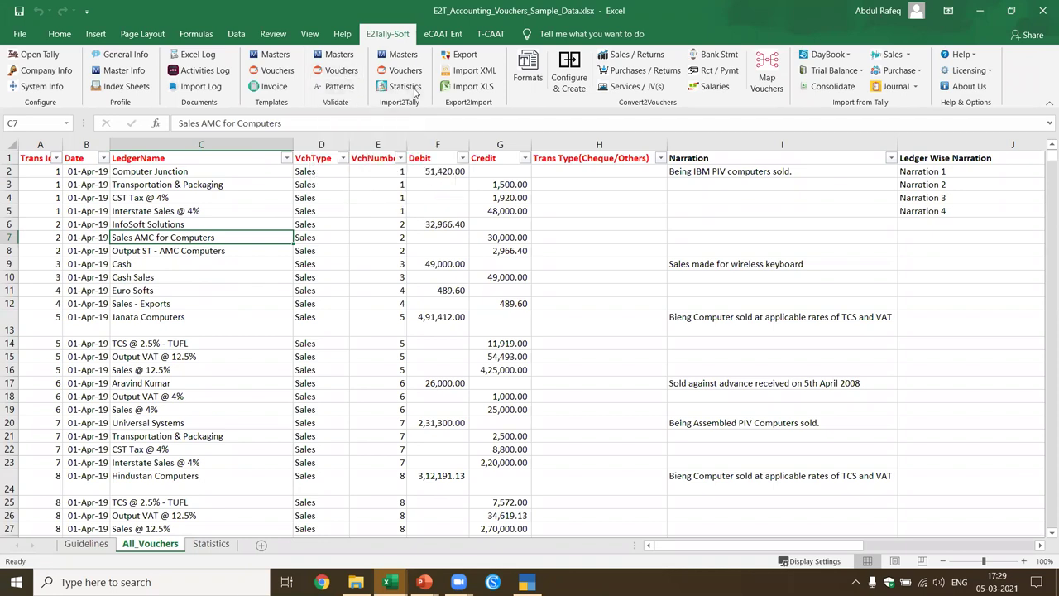
pyautogui.click(415, 72)
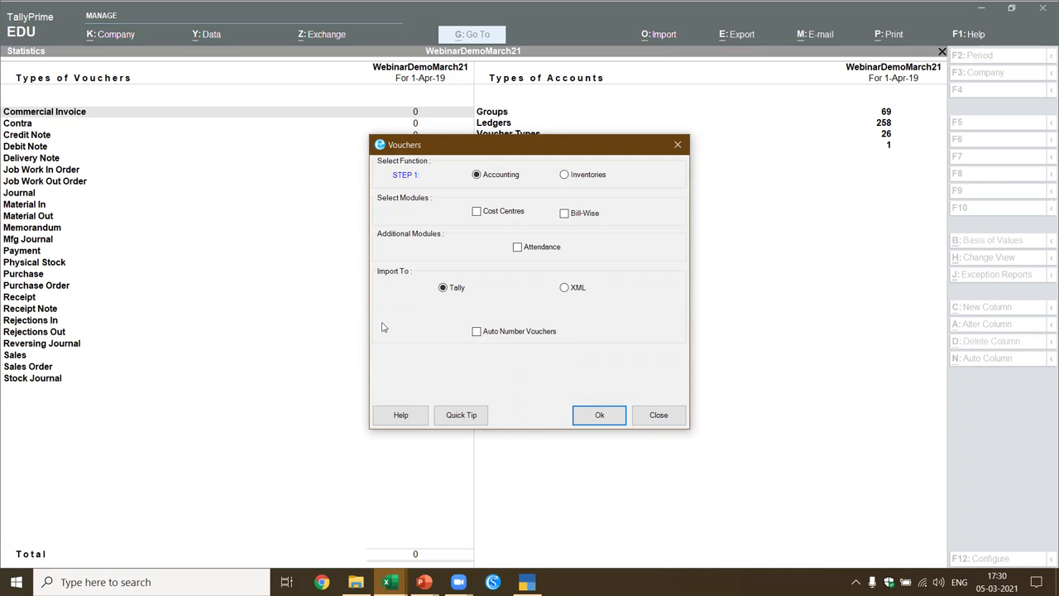
pyautogui.click(600, 416)
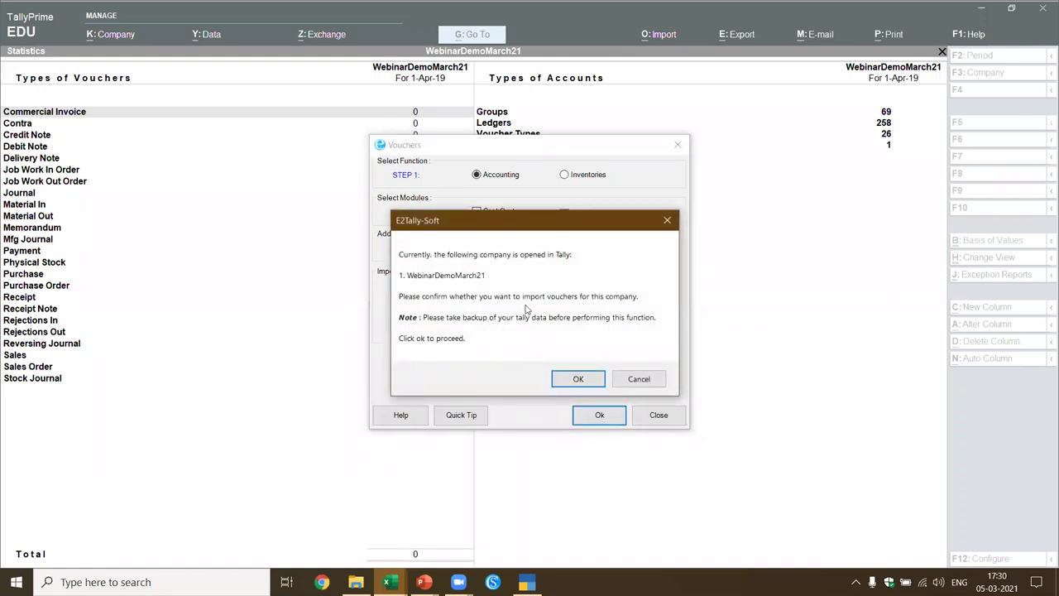
pyautogui.click(568, 379)
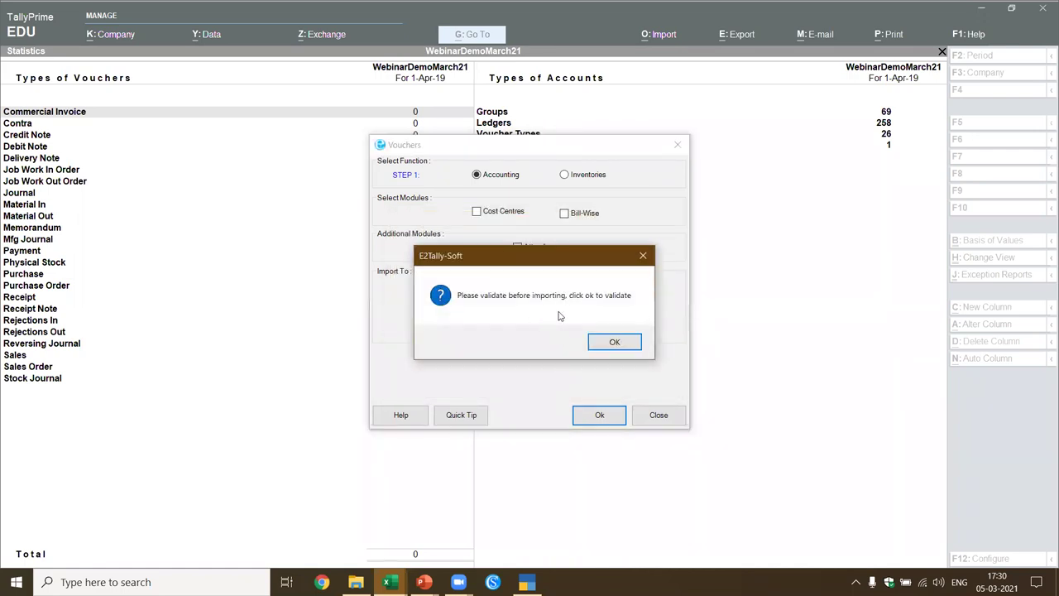
pyautogui.click(613, 344)
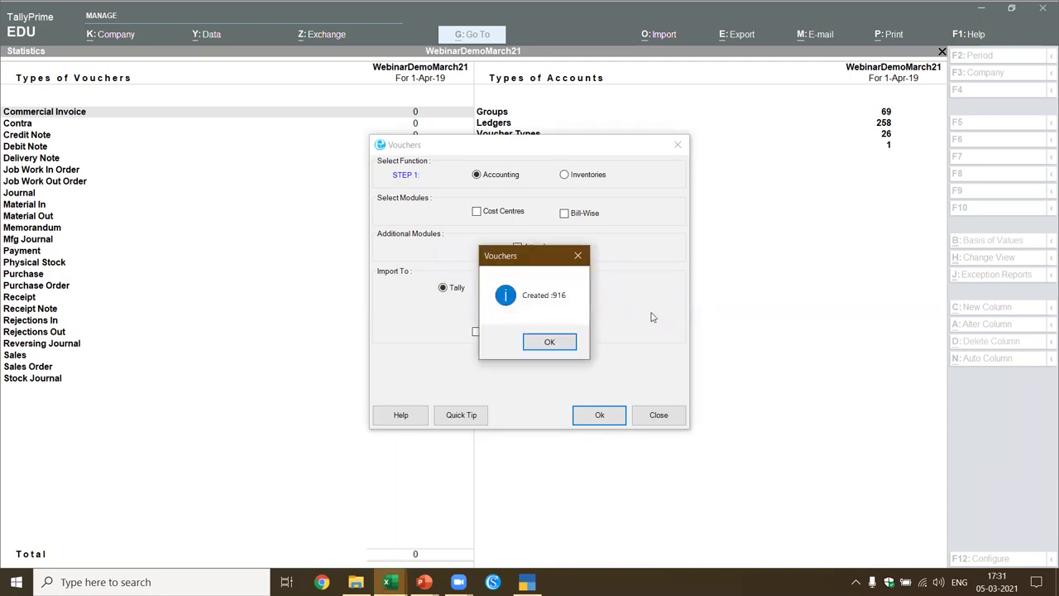
# Step: Save the import statistics to Excel and select the voucher counts in B2:B10 on the Stats sheet
pyautogui.click(549, 342)
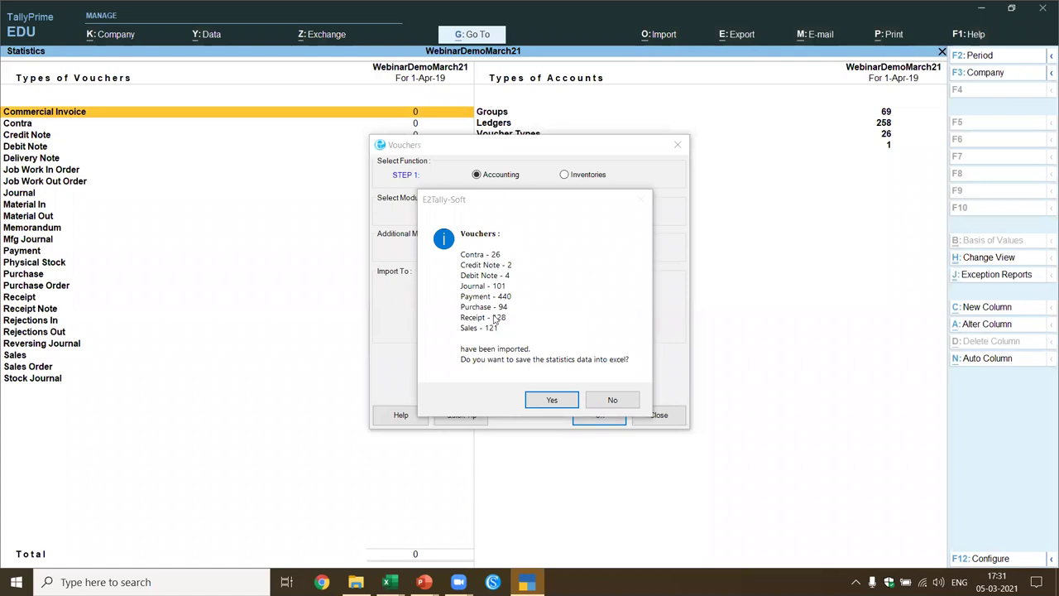
pyautogui.click(547, 400)
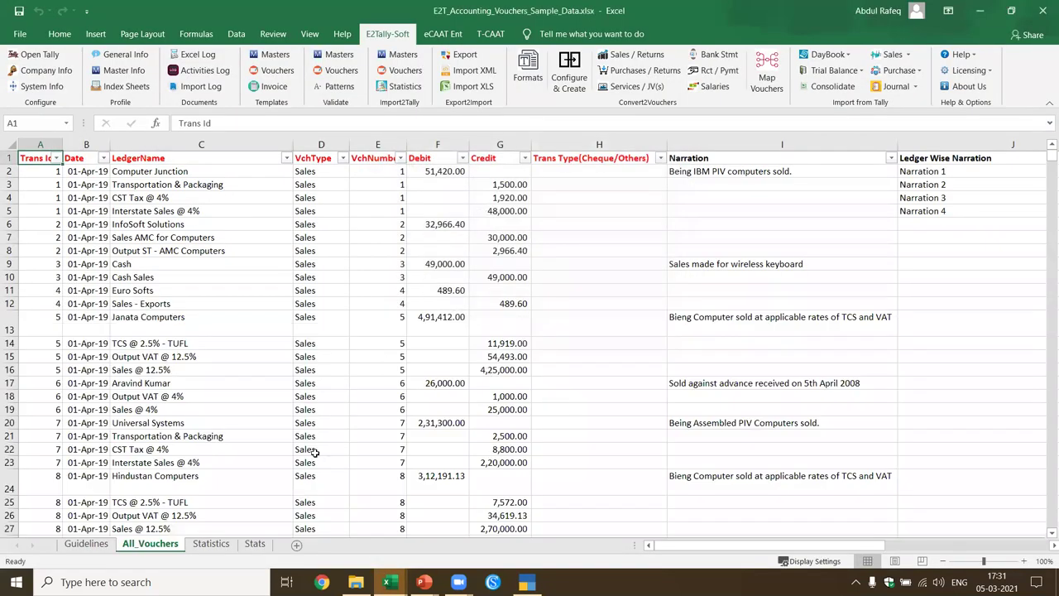
pyautogui.click(256, 545)
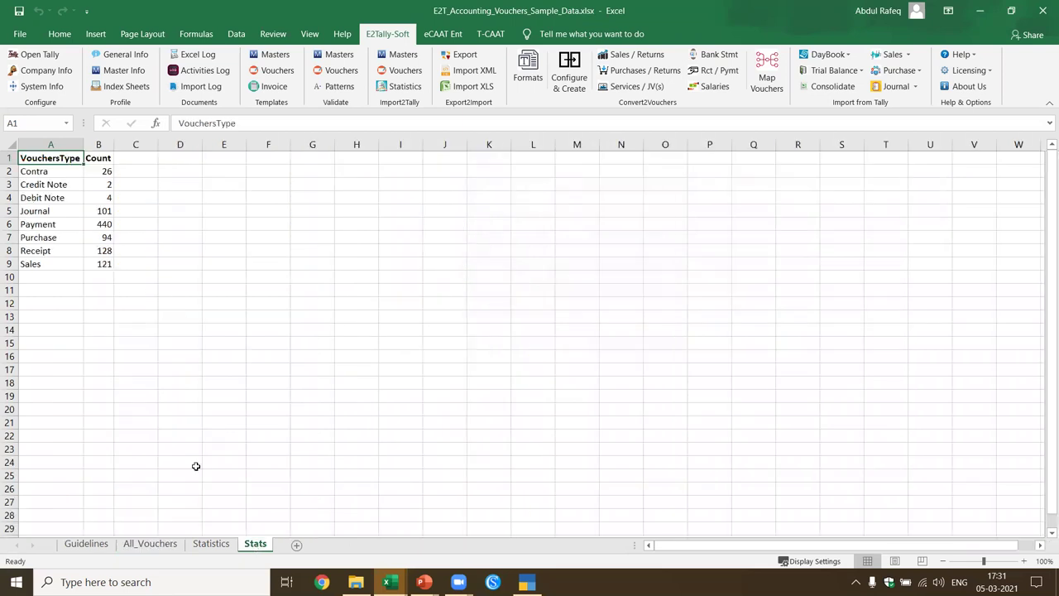
pyautogui.moveTo(97, 172); pyautogui.dragTo(96, 270)
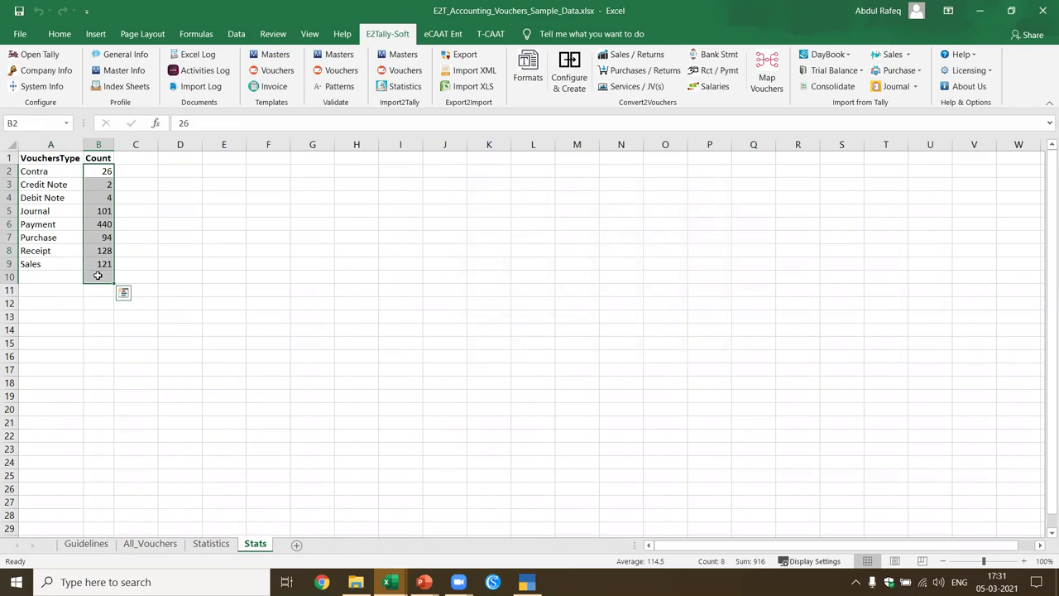
# Step: Switch to TallyPrime and reopen the Statistics report to refresh the voucher counts
pyautogui.click(527, 582)
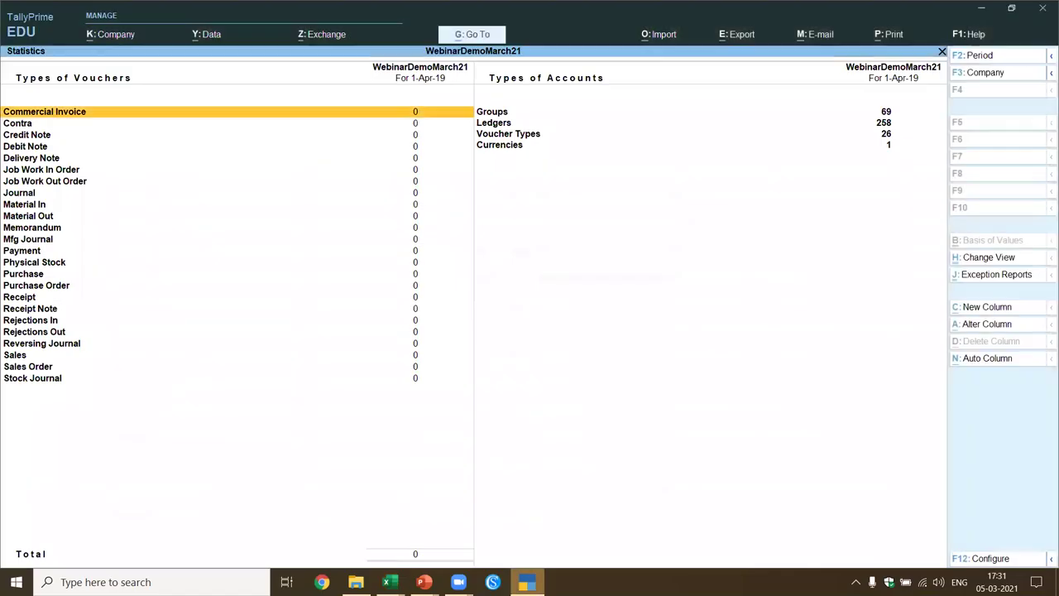
pyautogui.press('Escape')
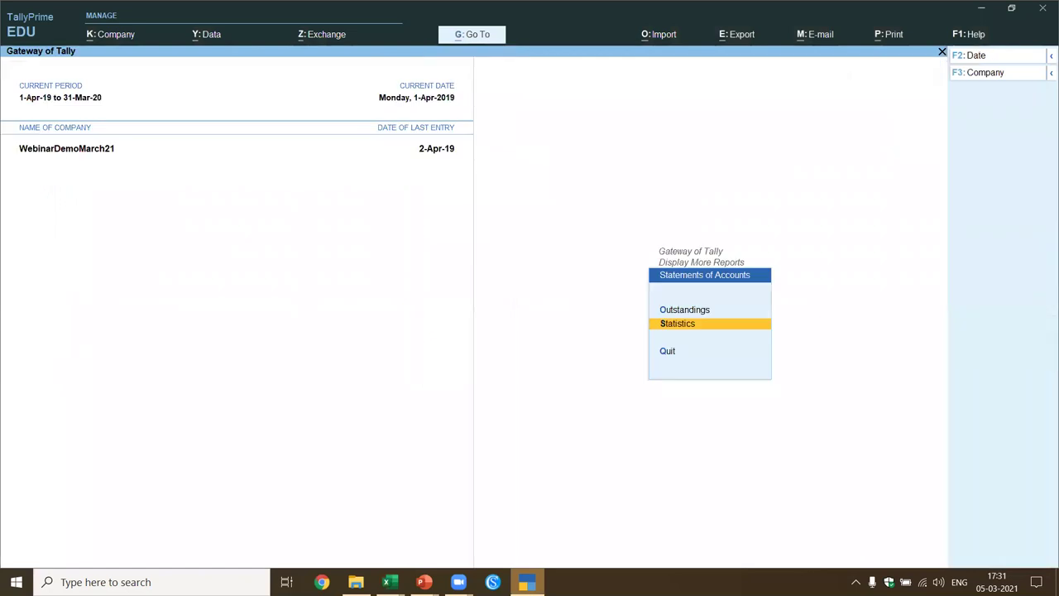
pyautogui.press('Return')
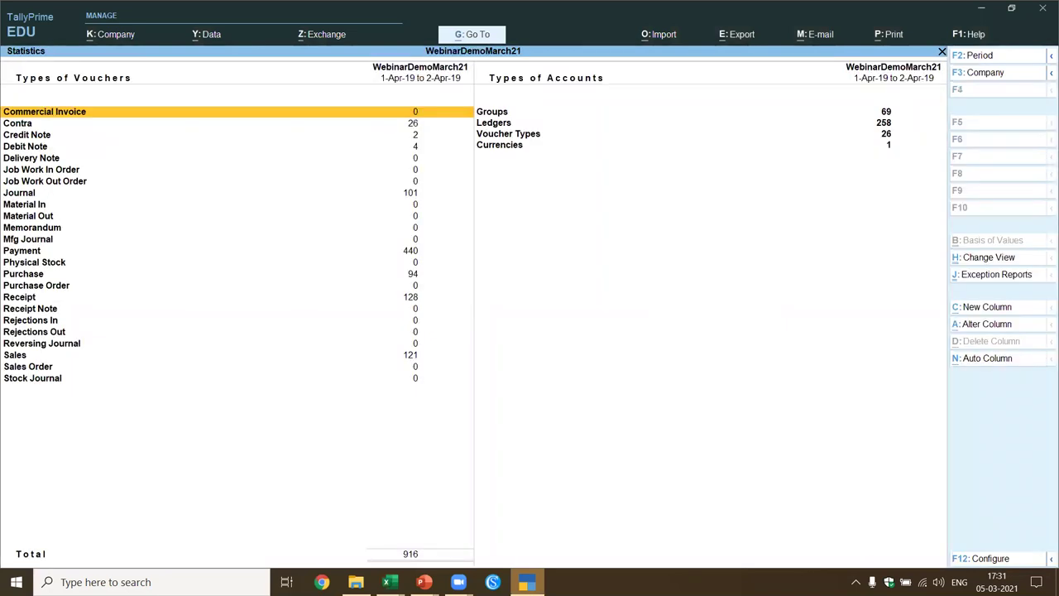
# Step: Drill down from the Payment voucher type in the Statistics report to the April list of payment vouchers
pyautogui.press('Down')
pyautogui.press('Down')
pyautogui.press('Down')
pyautogui.press('Down')
pyautogui.press('Down')
pyautogui.press('Down')
pyautogui.press('Down')
pyautogui.press('Down')
pyautogui.press('Down')
pyautogui.press('Down')
pyautogui.press('Down')
pyautogui.press('Down')
pyautogui.press('Down')
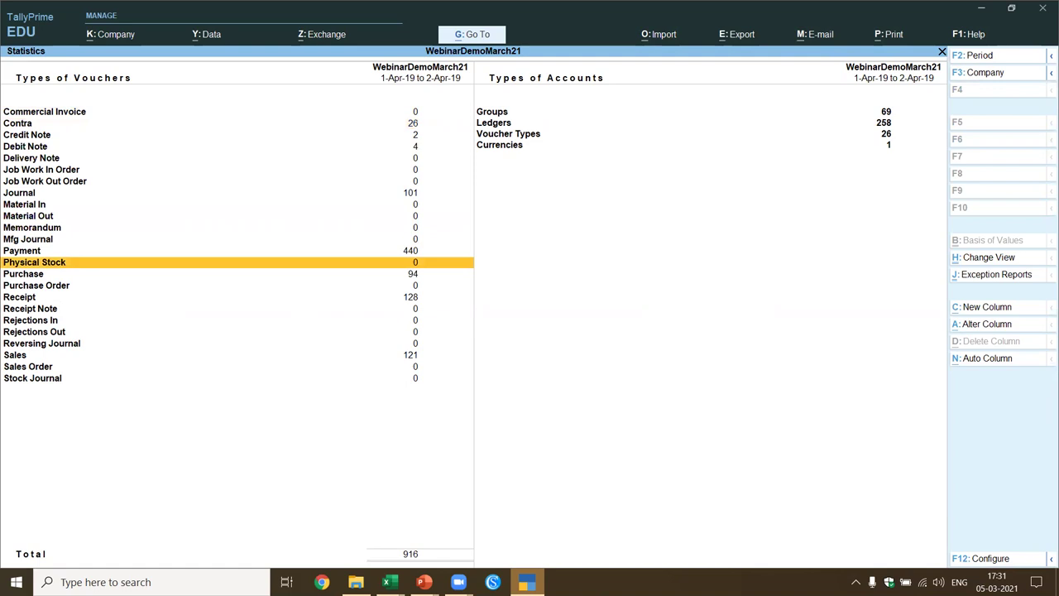
pyautogui.press('Up')
pyautogui.press('Return')
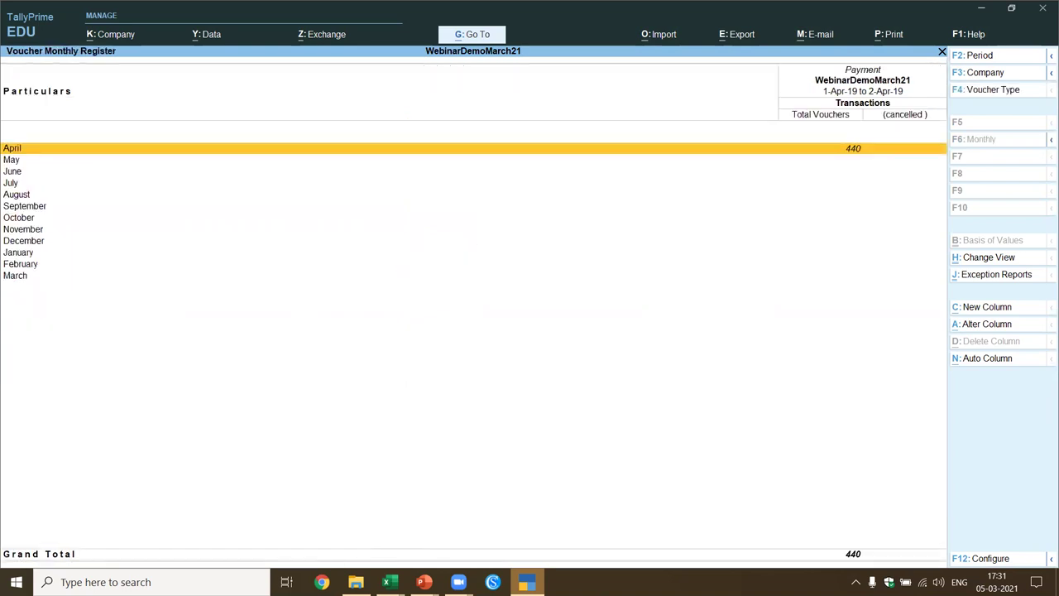
pyautogui.press('Return')
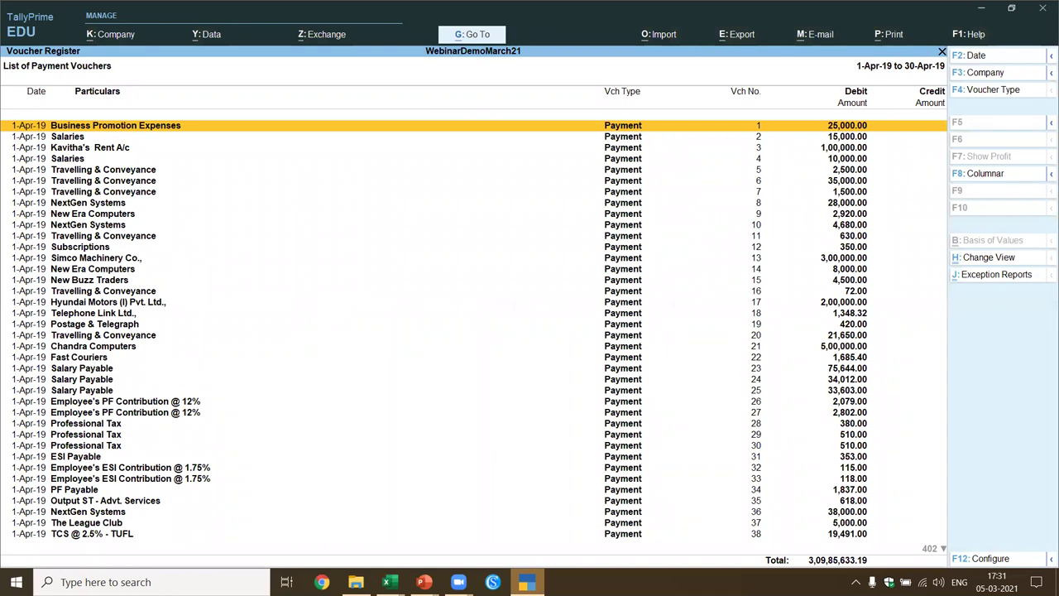
# Step: View payment voucher No. 10 for NextGen Systems and close it without changing anything
pyautogui.press('Down')
pyautogui.press('Down')
pyautogui.press('Down')
pyautogui.press('Down')
pyautogui.press('Down')
pyautogui.press('Down')
pyautogui.press('Down')
pyautogui.press('Down')
pyautogui.press('Down')
pyautogui.press('Down')
pyautogui.press('Down')
pyautogui.press('Down')
pyautogui.press('Up')
pyautogui.press('Up')
pyautogui.press('Up')
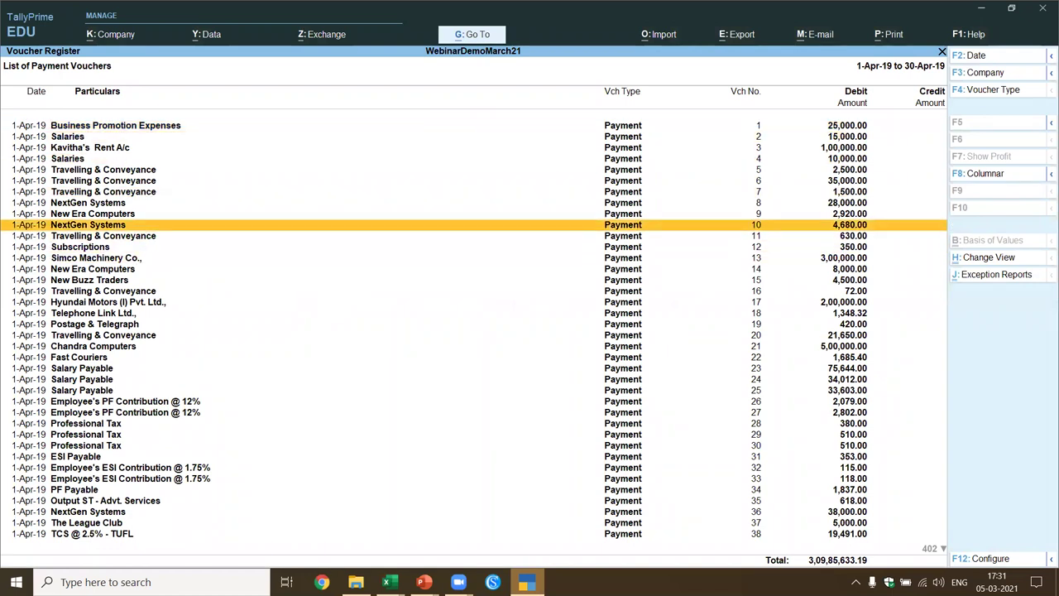
pyautogui.press('Return')
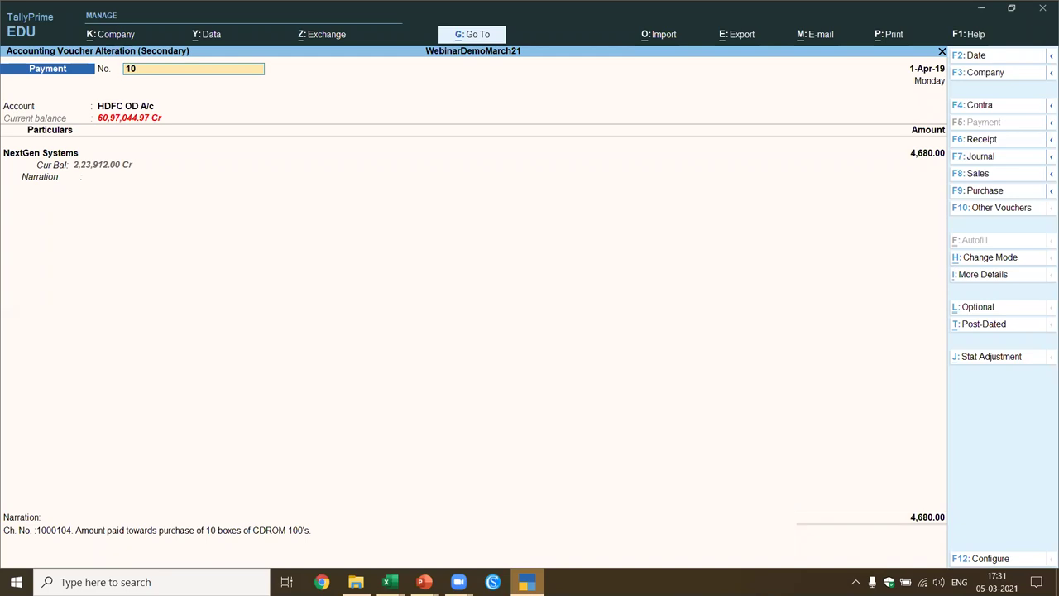
pyautogui.press('Escape')
pyautogui.press('y')
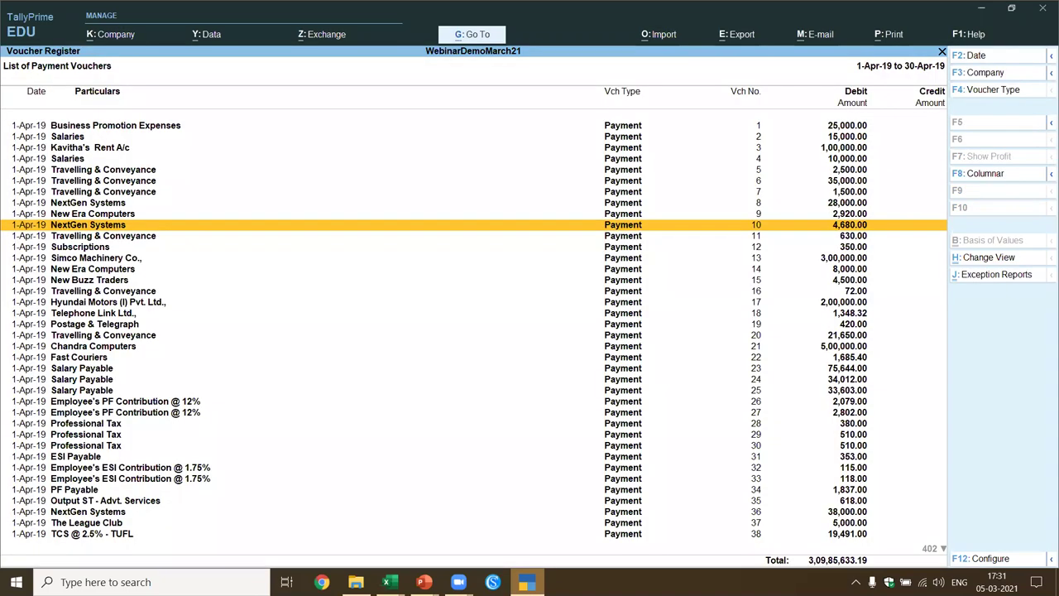
# Step: Examine the imported payment vouchers in the register down to voucher No. 53
pyautogui.press('Down')
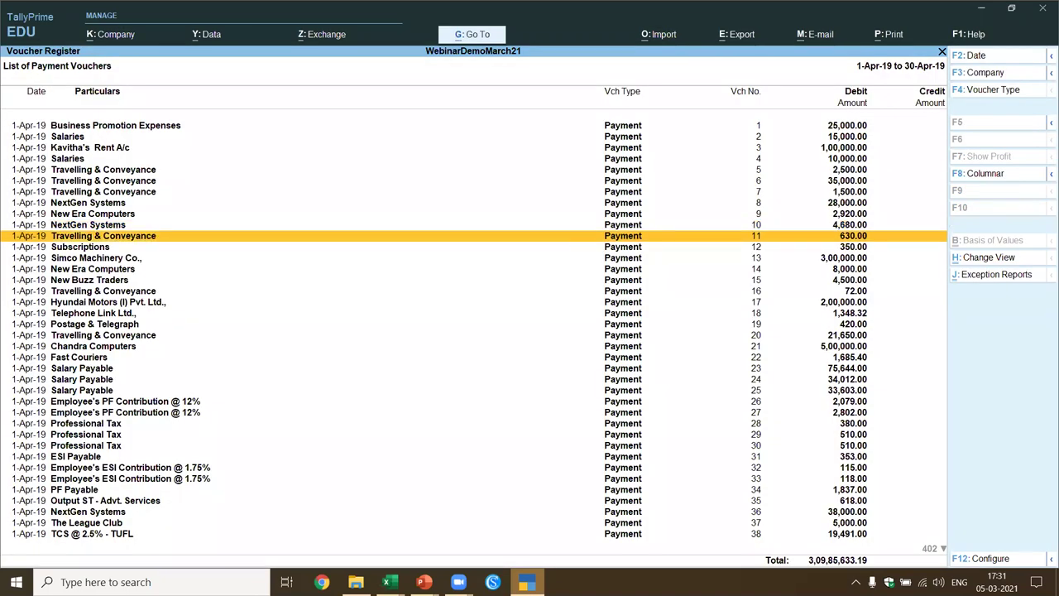
pyautogui.press('Down')
pyautogui.press('Down')
pyautogui.press('Down')
pyautogui.press('Down')
pyautogui.press('Down')
pyautogui.press('Down')
pyautogui.press('Down')
pyautogui.press('Down')
pyautogui.press('Down')
pyautogui.press('Down')
pyautogui.press('Down')
pyautogui.press('Down')
pyautogui.press('Down')
pyautogui.press('Down')
pyautogui.press('Down')
pyautogui.press('Down')
pyautogui.press('Down')
pyautogui.press('Down')
pyautogui.press('Down')
pyautogui.press('Down')
pyautogui.press('Down')
pyautogui.press('Down')
pyautogui.press('Down')
pyautogui.press('Down')
pyautogui.press('Down')
pyautogui.press('Down')
pyautogui.press('Down')
pyautogui.press('Down')
pyautogui.press('Down')
pyautogui.press('Down')
pyautogui.press('Down')
pyautogui.press('Down')
pyautogui.press('Down')
pyautogui.press('Down')
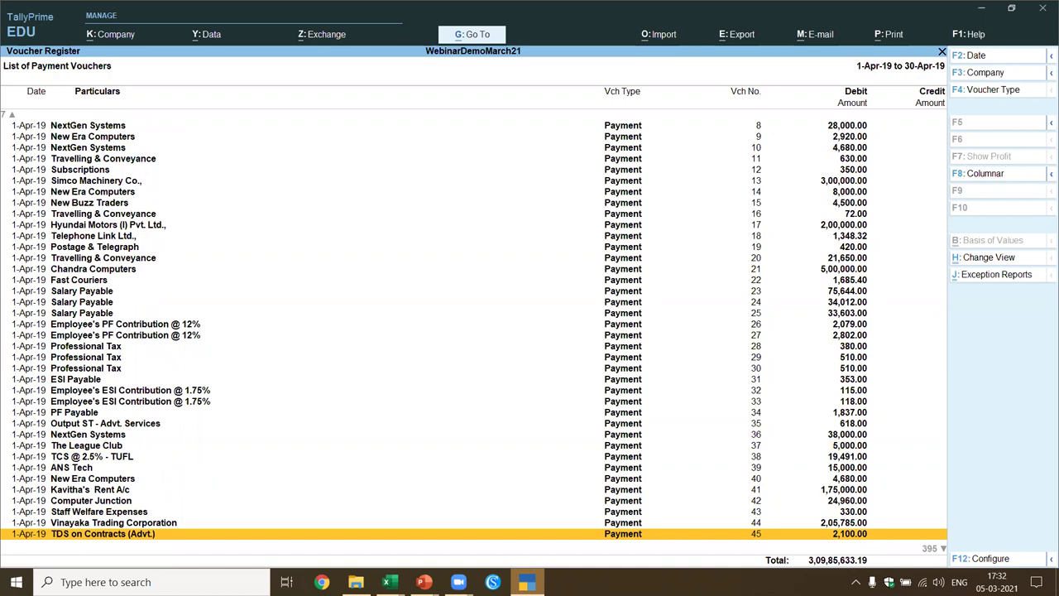
pyautogui.press('Down')
pyautogui.press('Down')
pyautogui.press('Down')
pyautogui.press('Down')
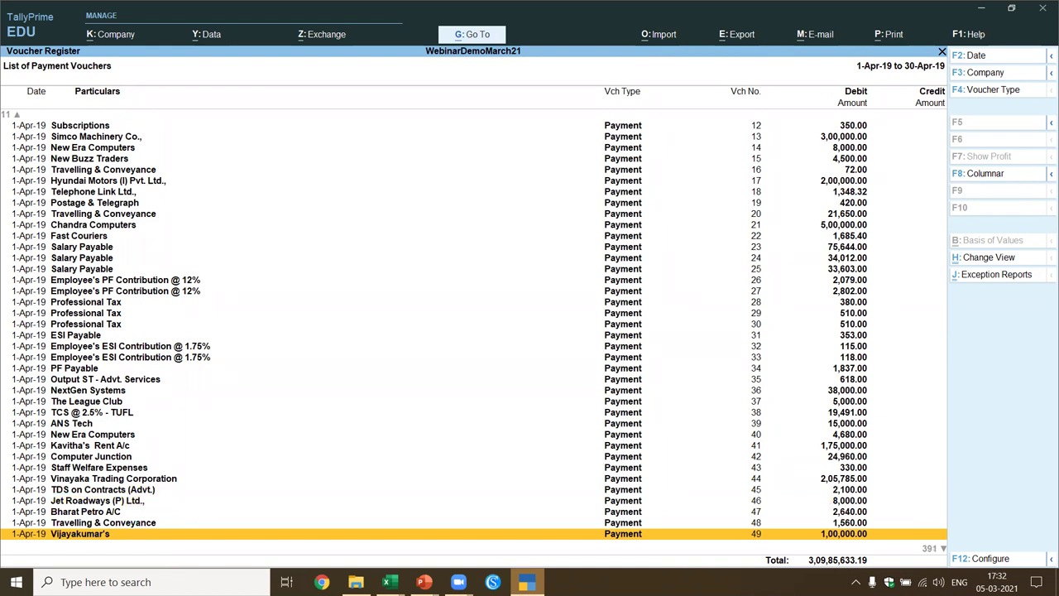
pyautogui.press('Down')
pyautogui.press('Down')
pyautogui.press('Down')
pyautogui.press('Down')
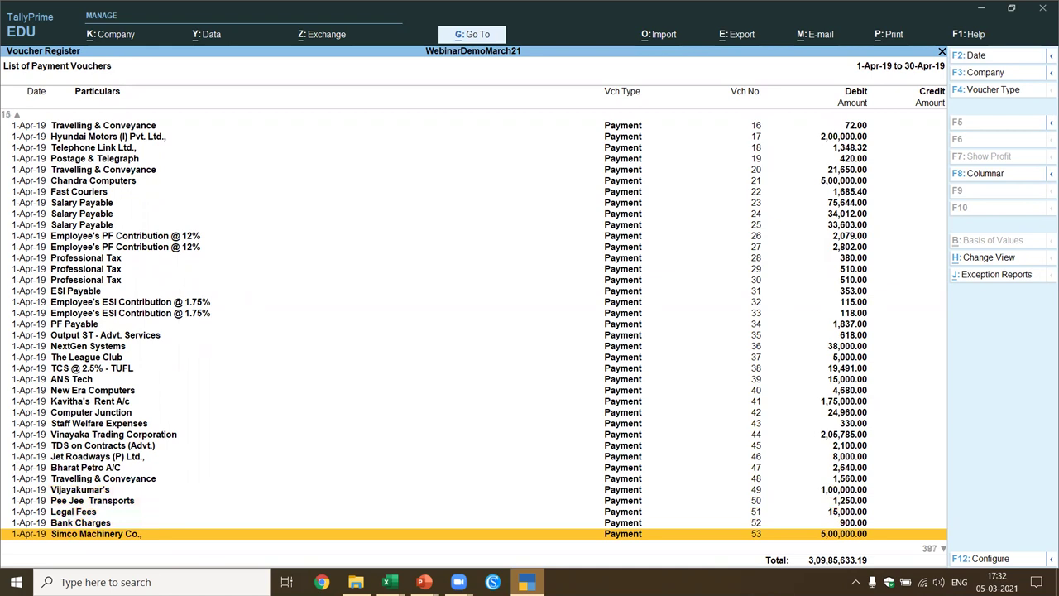
# Step: Leave the payment voucher register back to the Statements of Accounts menu and switch to the PowerPoint slide show
pyautogui.press('Escape')
pyautogui.press('Escape')
pyautogui.press('Escape')
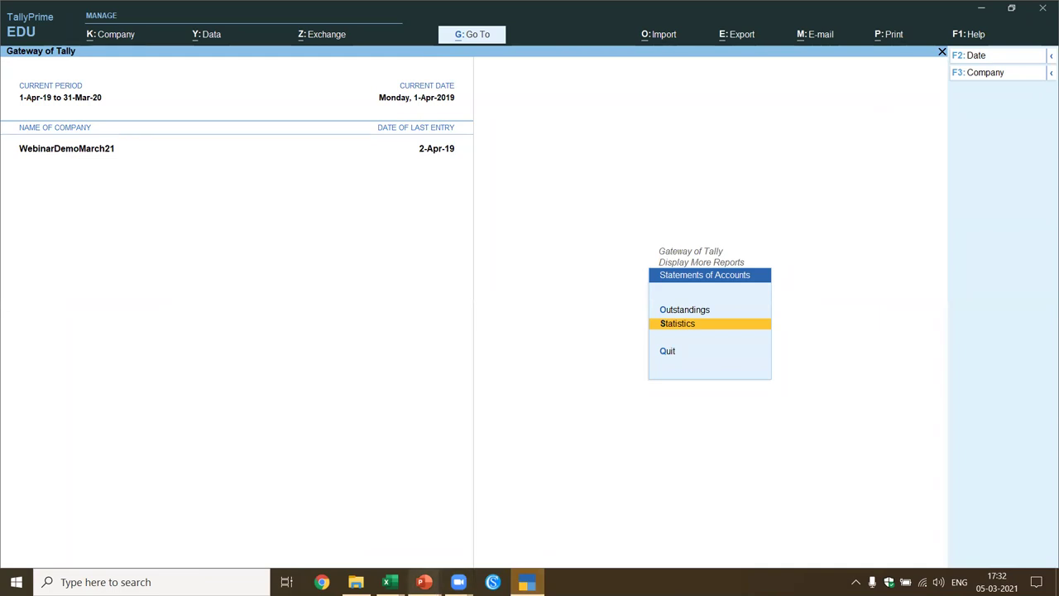
pyautogui.moveTo(424, 581)
pyautogui.click(498, 546)
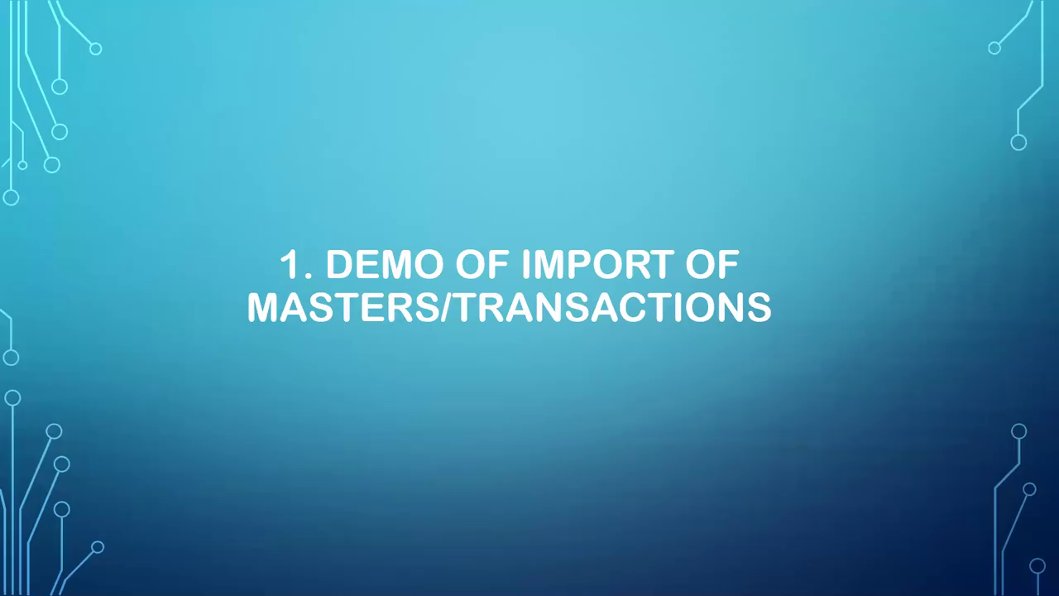
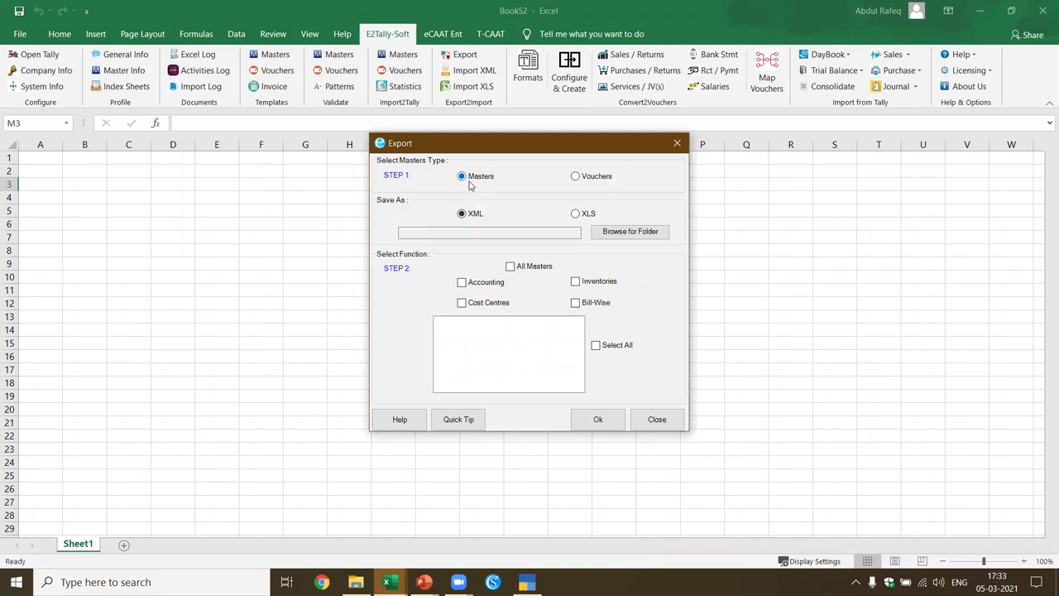
# Step: Export the accounting masters Groups, Ledgers and Voucher Types as XML files to the Desktop folder
pyautogui.click(469, 283)
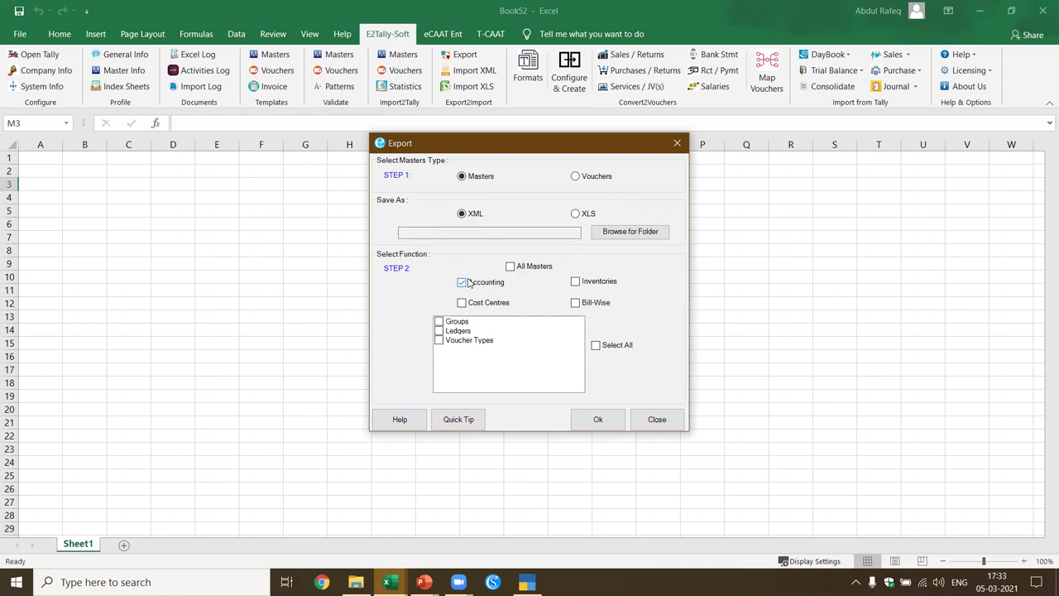
pyautogui.click(439, 322)
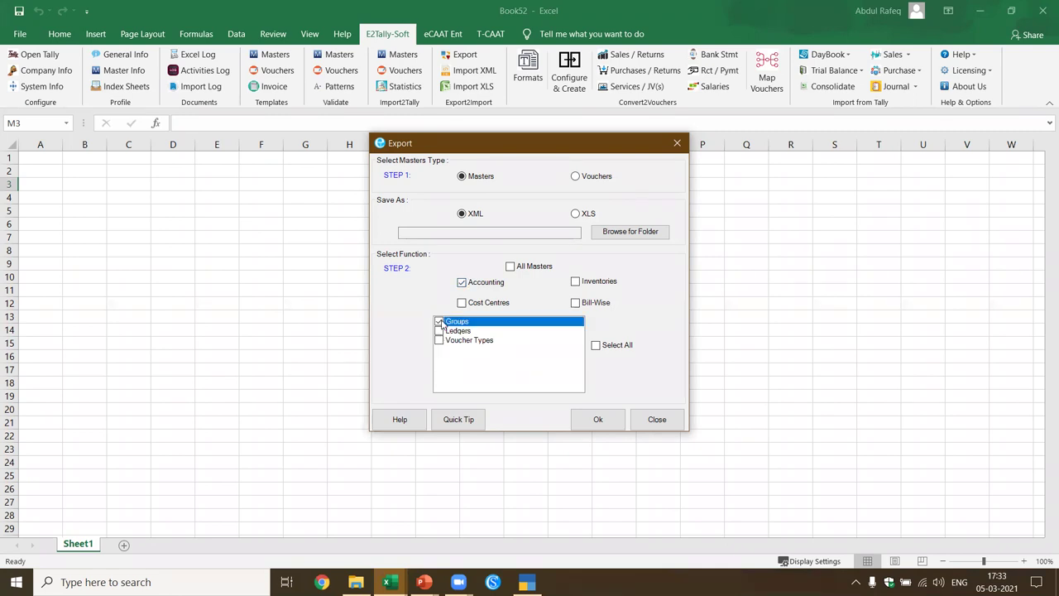
pyautogui.click(439, 331)
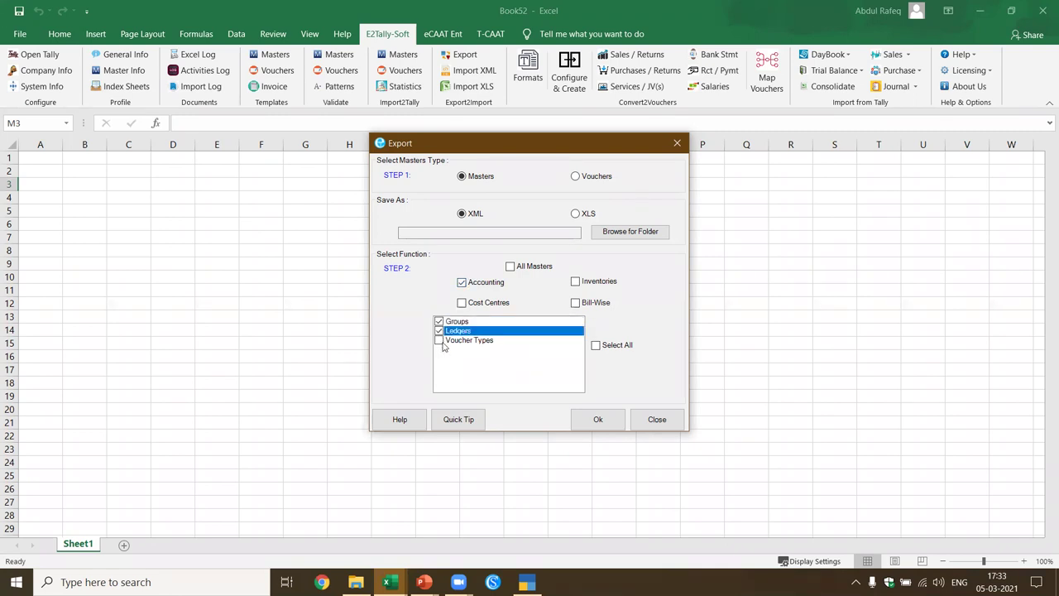
pyautogui.click(439, 341)
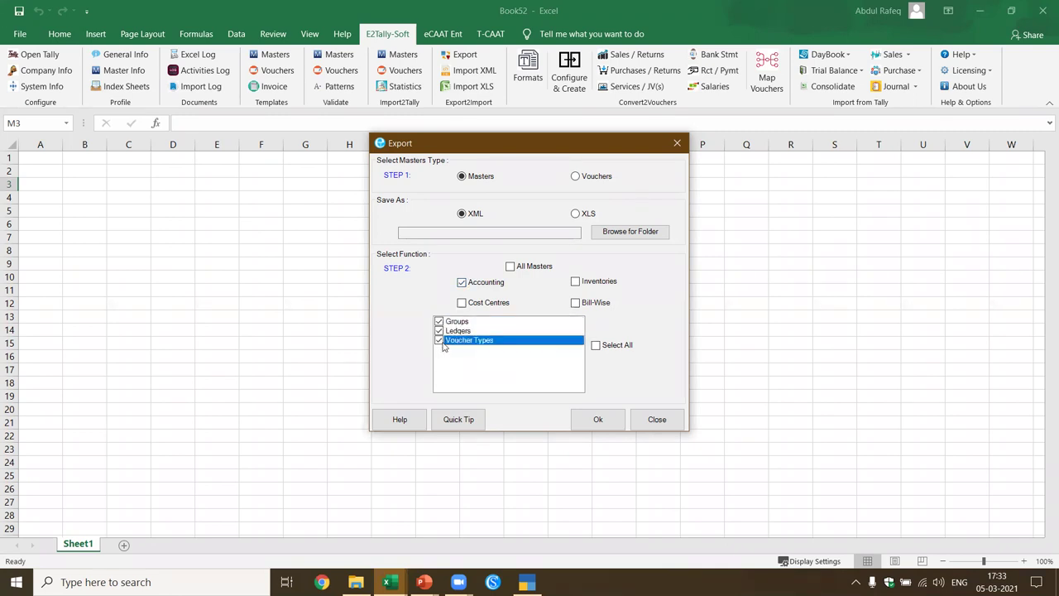
pyautogui.click(597, 420)
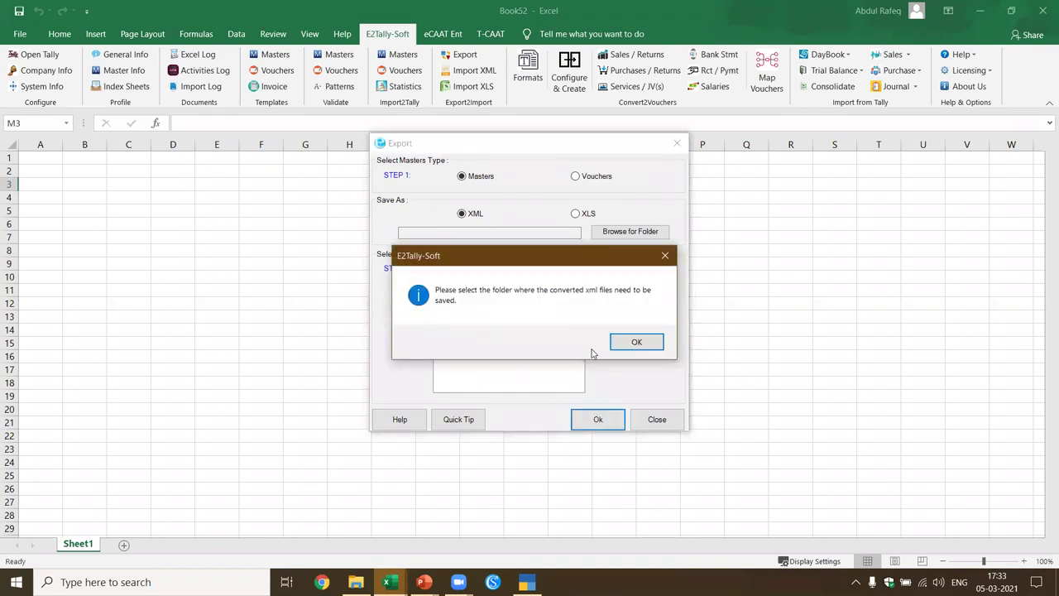
pyautogui.click(634, 342)
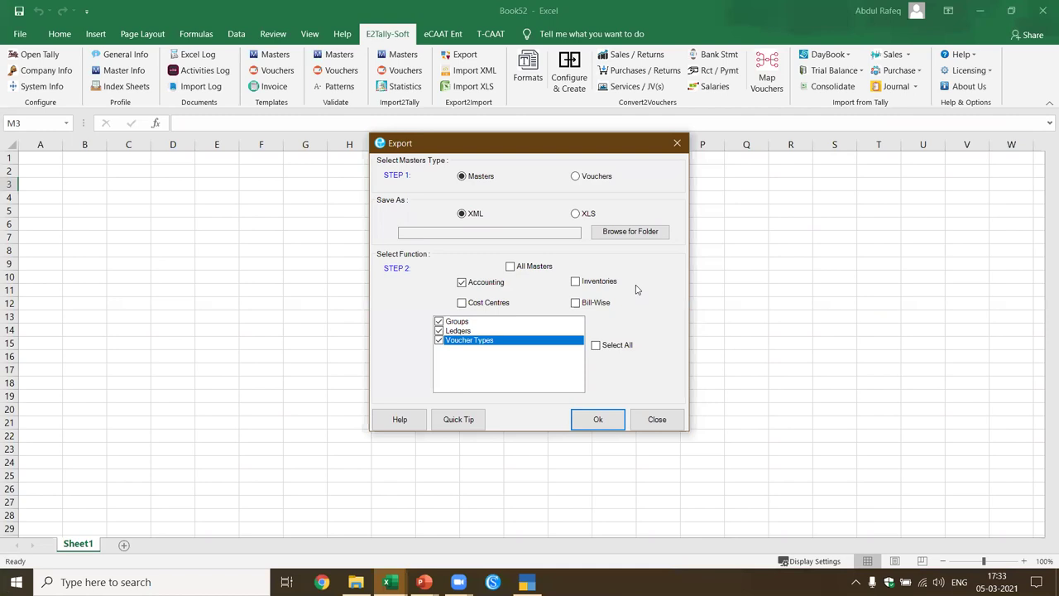
pyautogui.click(627, 232)
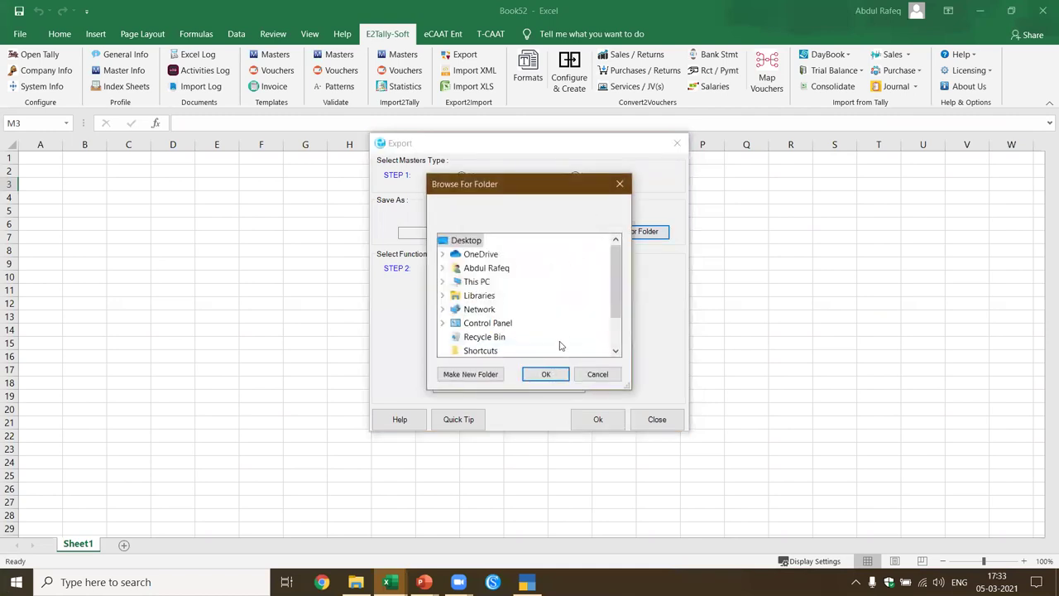
pyautogui.click(545, 374)
pyautogui.click(597, 420)
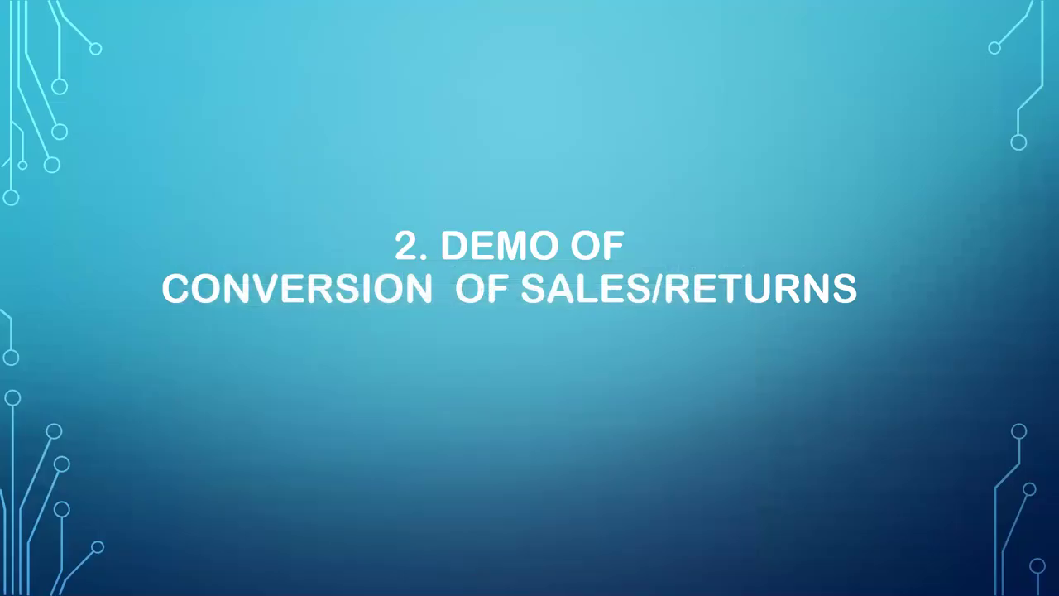
# Step: Switch to File Explorer and show the exported XML files in the Desktop folder
pyautogui.hotkey('alt', 'Tab')
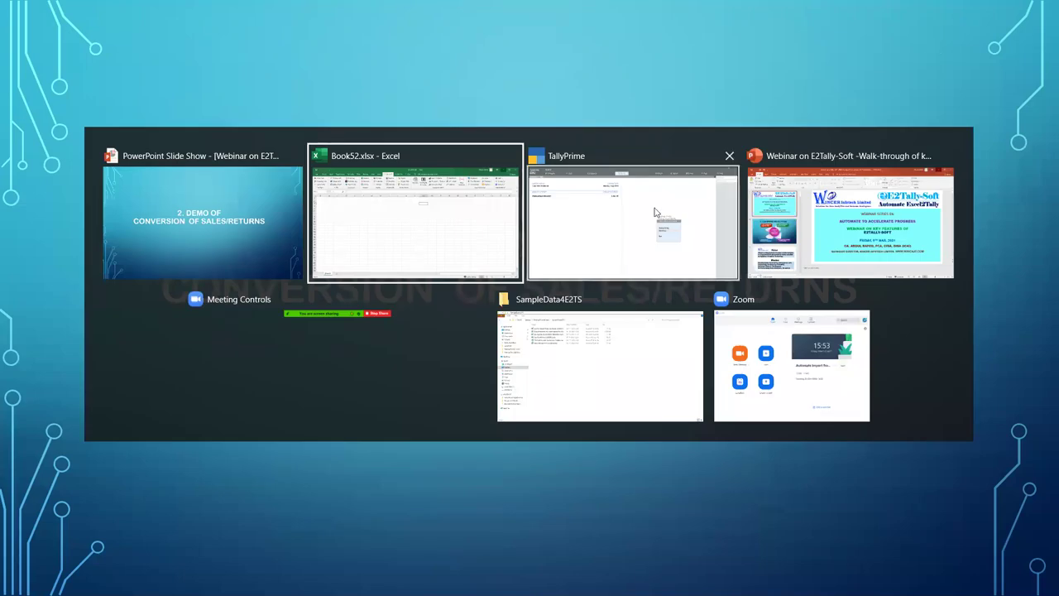
pyautogui.click(555, 438)
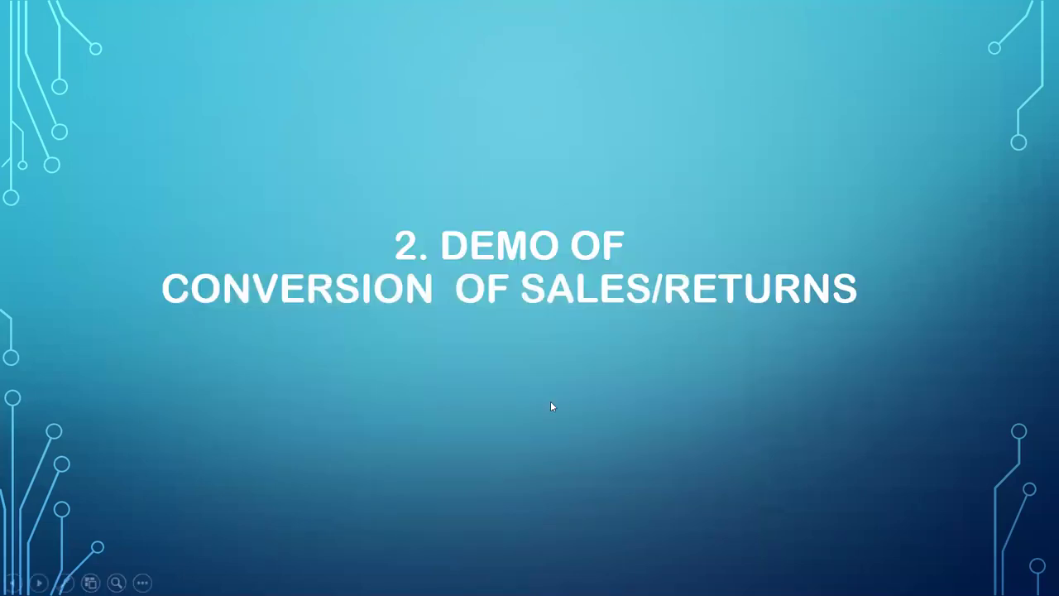
pyautogui.hotkey('alt', 'Tab')
pyautogui.click(576, 389)
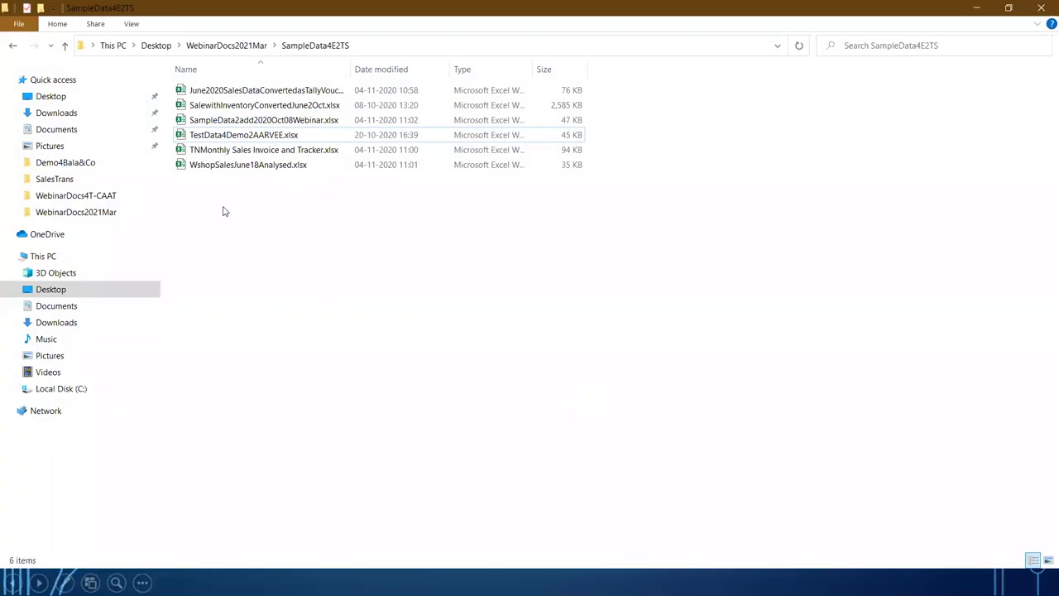
pyautogui.click(43, 97)
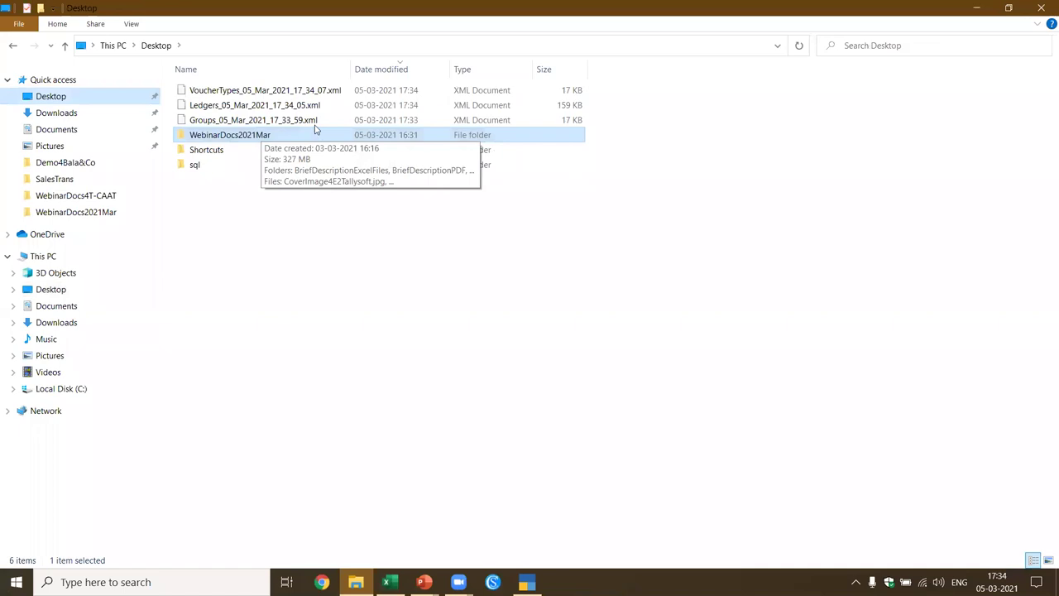
# Step: Open the exported Groups XML file in Notepad++, look over its group entries and close the editor
pyautogui.click(275, 120)
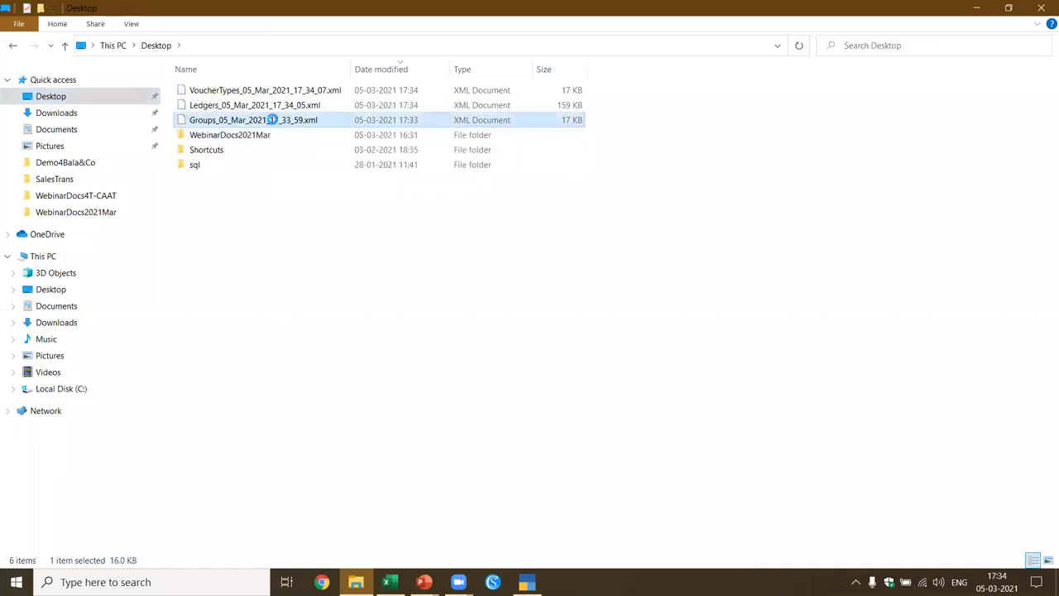
pyautogui.rightClick(274, 119)
pyautogui.click(303, 147)
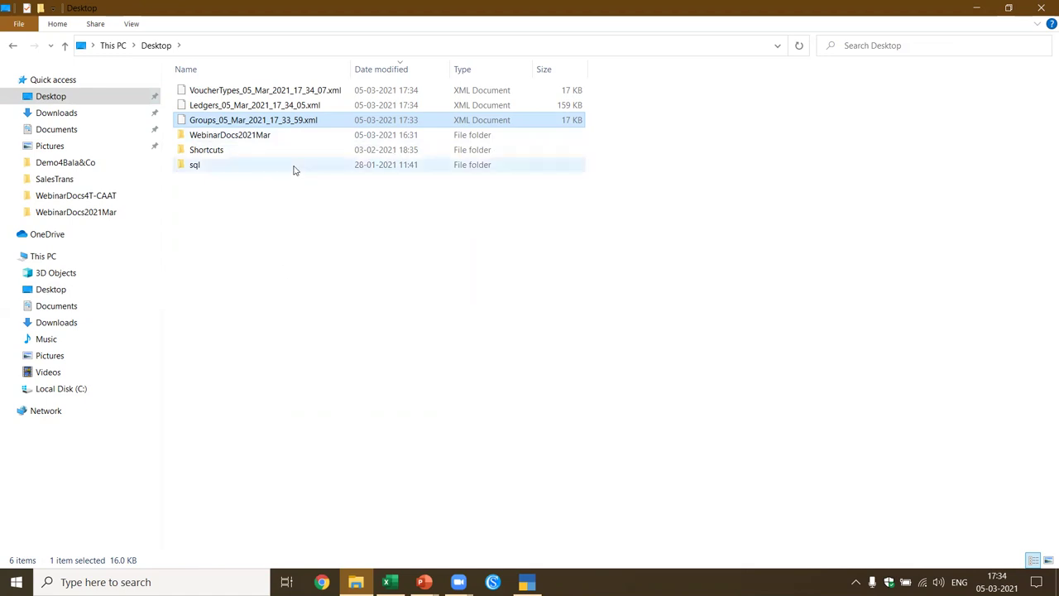
pyautogui.rightClick(297, 123)
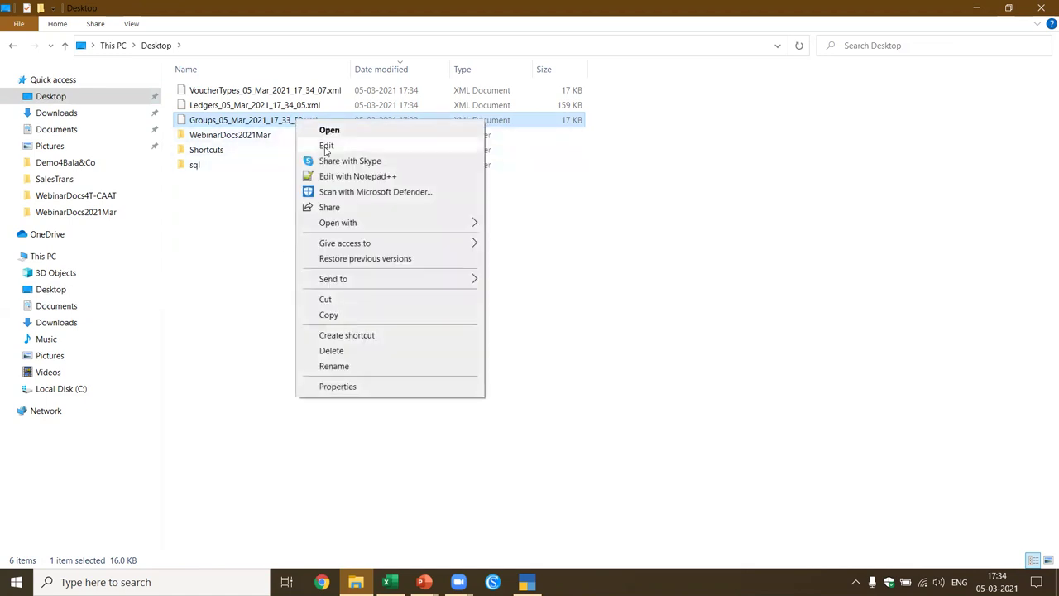
pyautogui.click(348, 178)
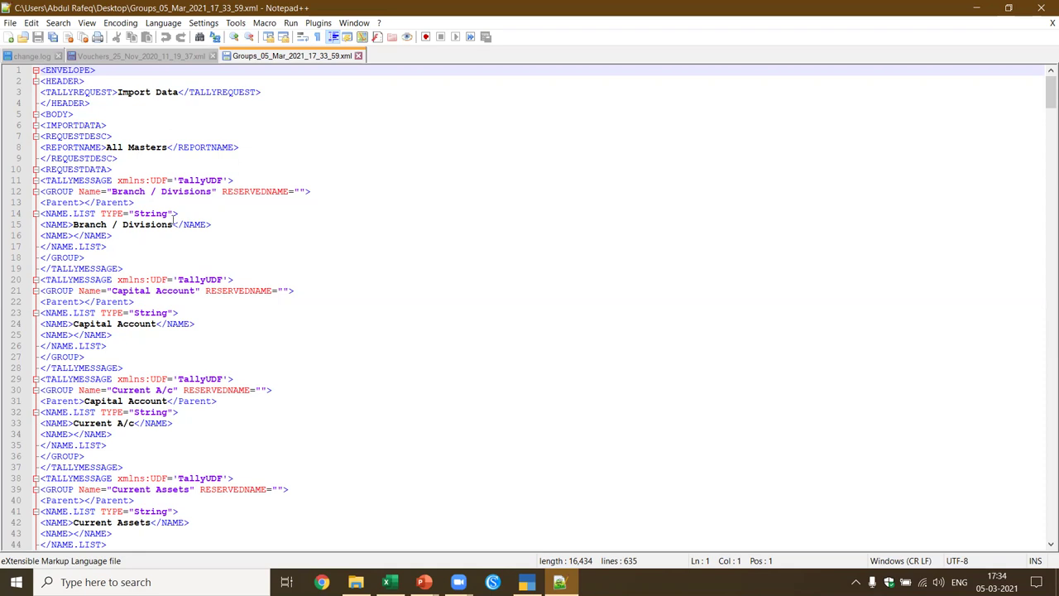
pyautogui.click(1043, 8)
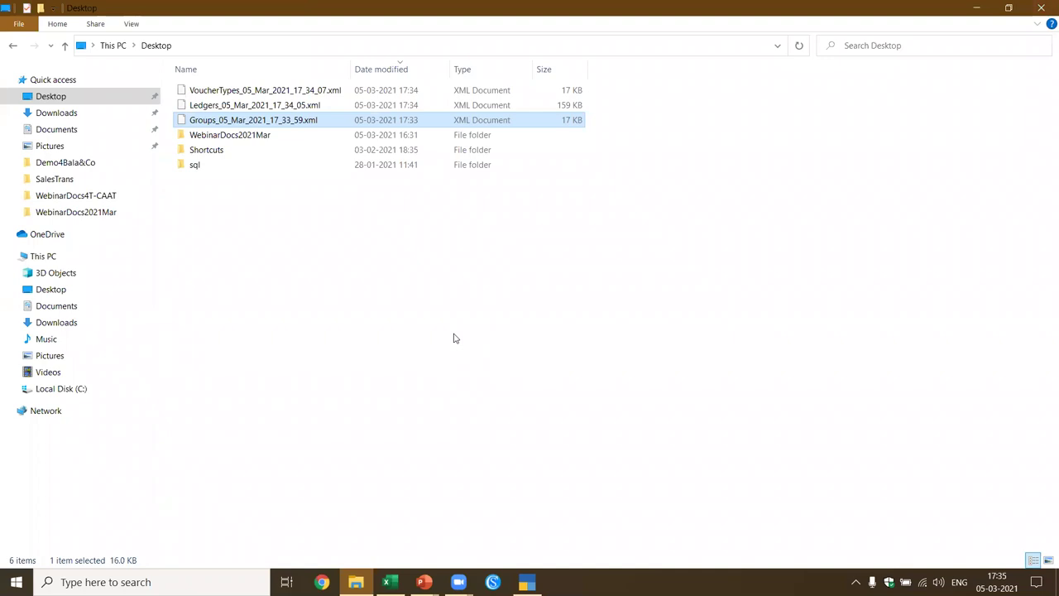
# Step: Switch from the Desktop folder to the Excel workbook Book52.xlsx
pyautogui.hotkey('alt', 'Tab')
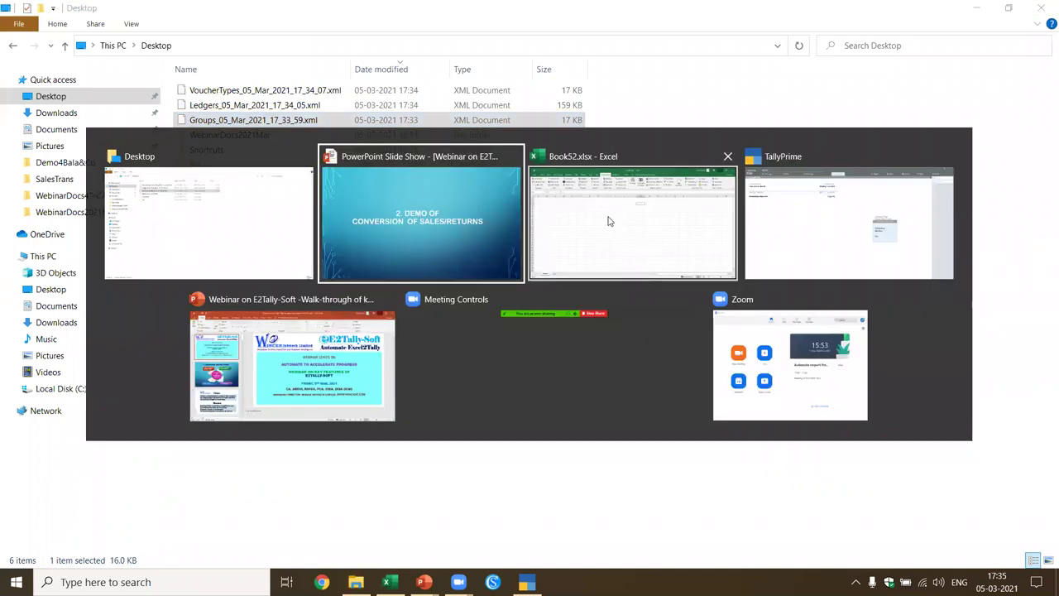
pyautogui.hotkey('alt', 'Tab')
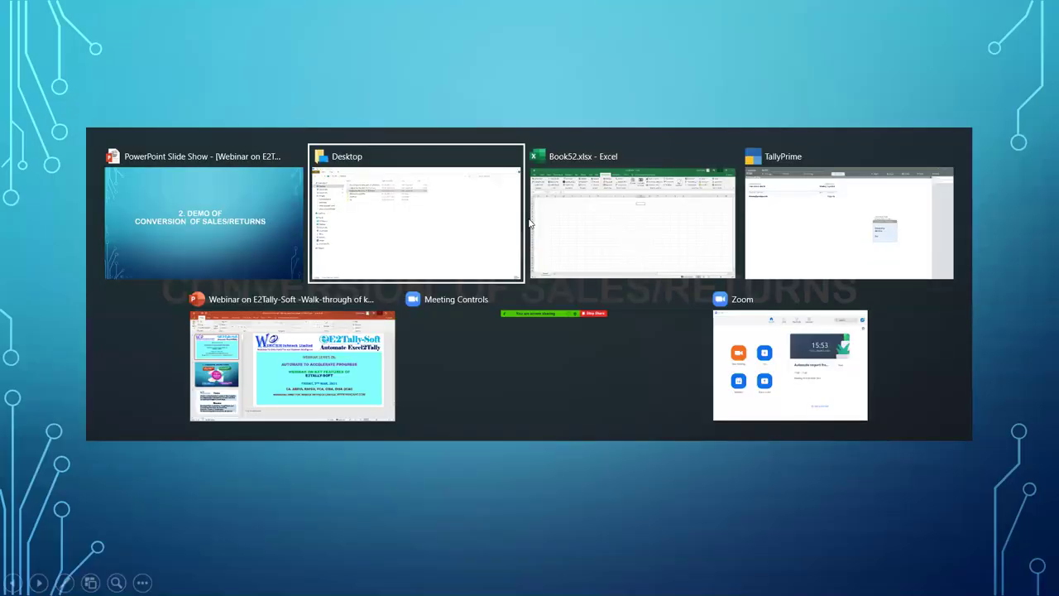
pyautogui.click(583, 199)
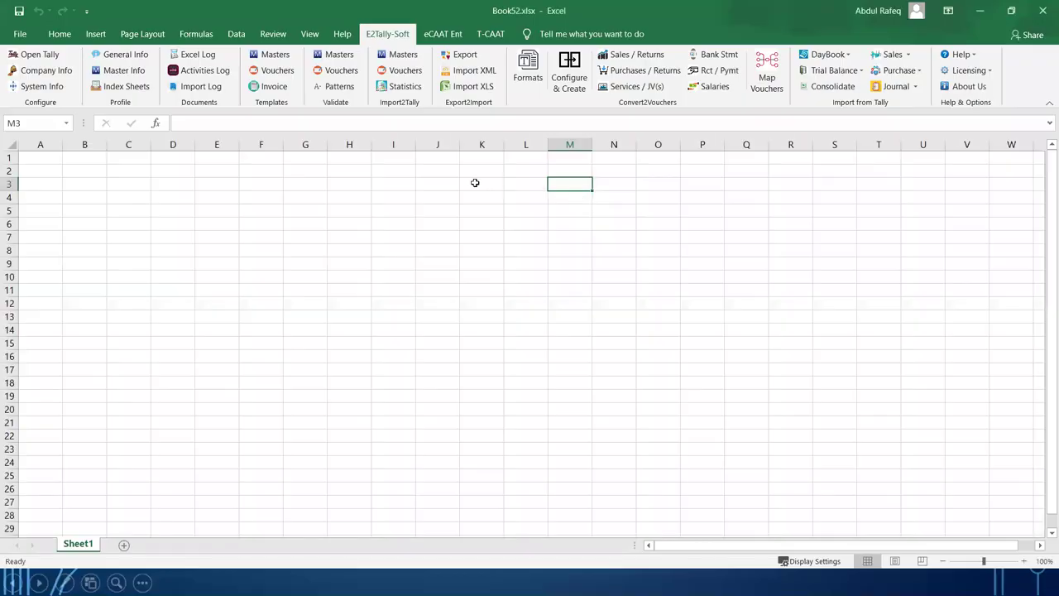
pyautogui.click(483, 213)
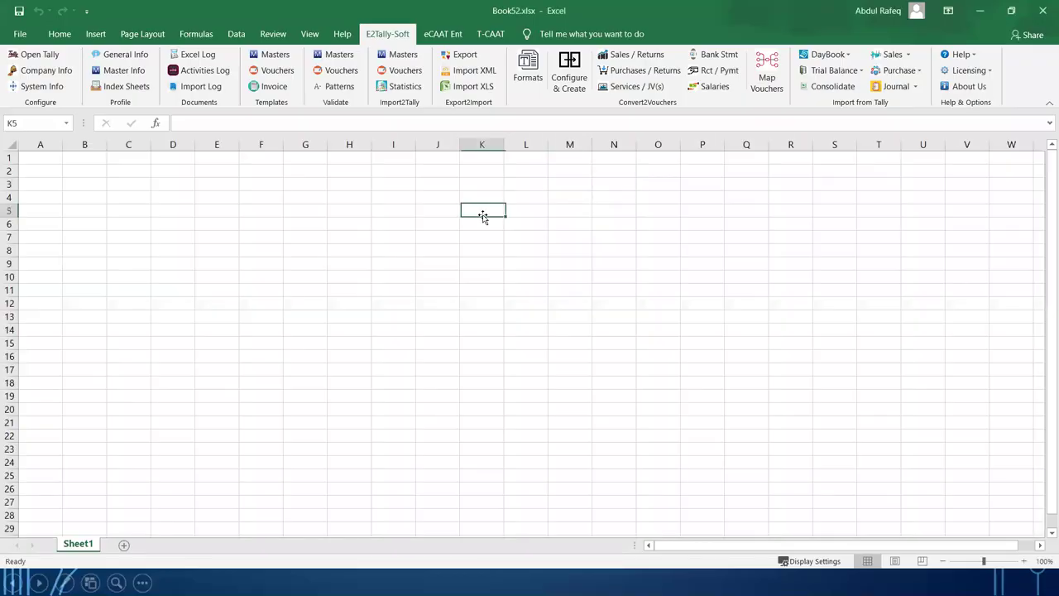
# Step: Check the E2Tally-Soft masters export settings with XLS as the save format, and close them without exporting
pyautogui.click(464, 53)
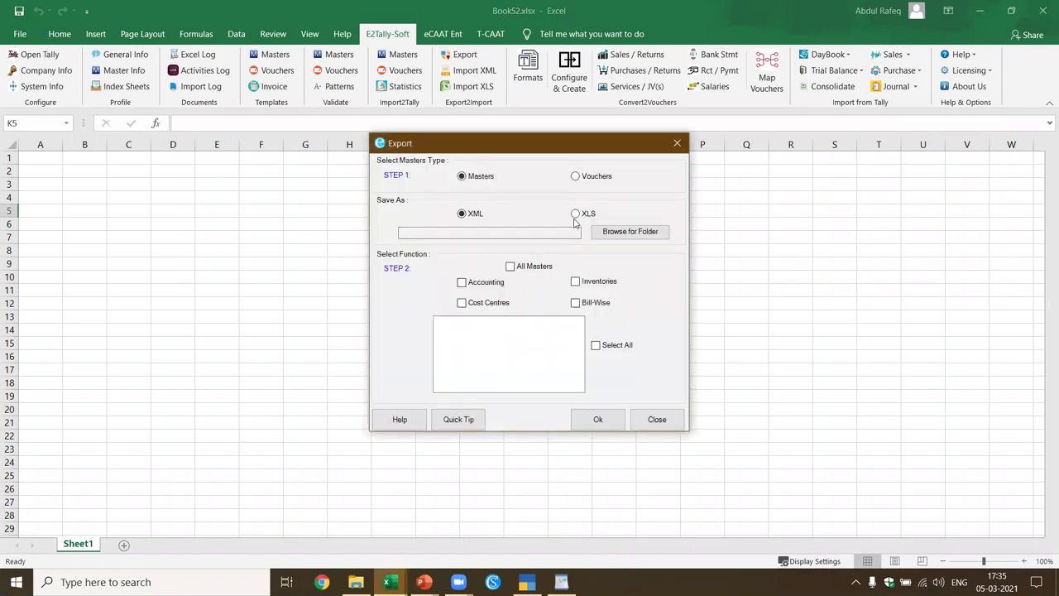
pyautogui.click(577, 214)
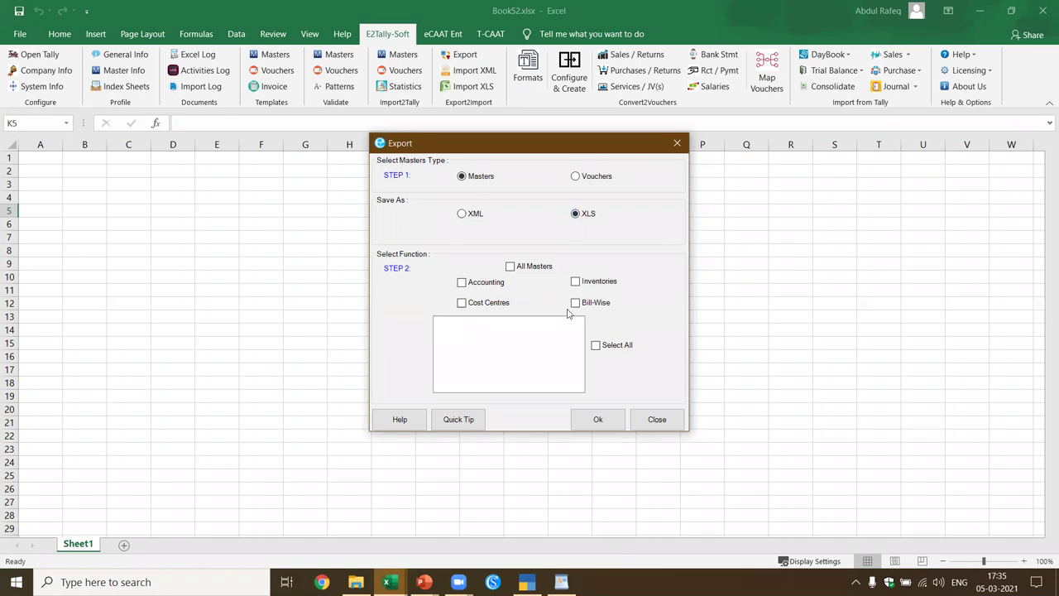
pyautogui.click(656, 422)
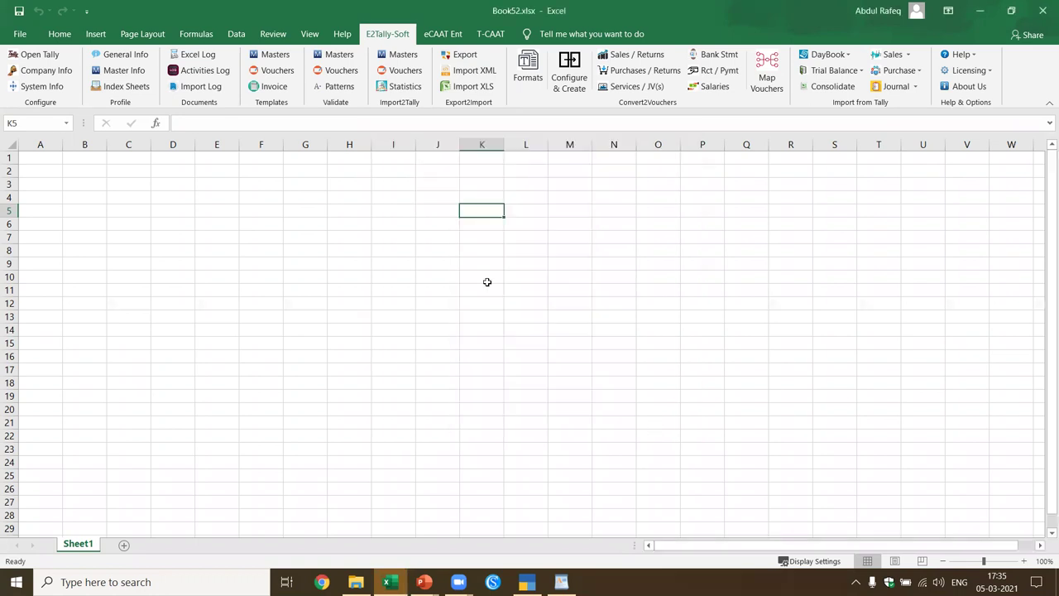
pyautogui.click(348, 236)
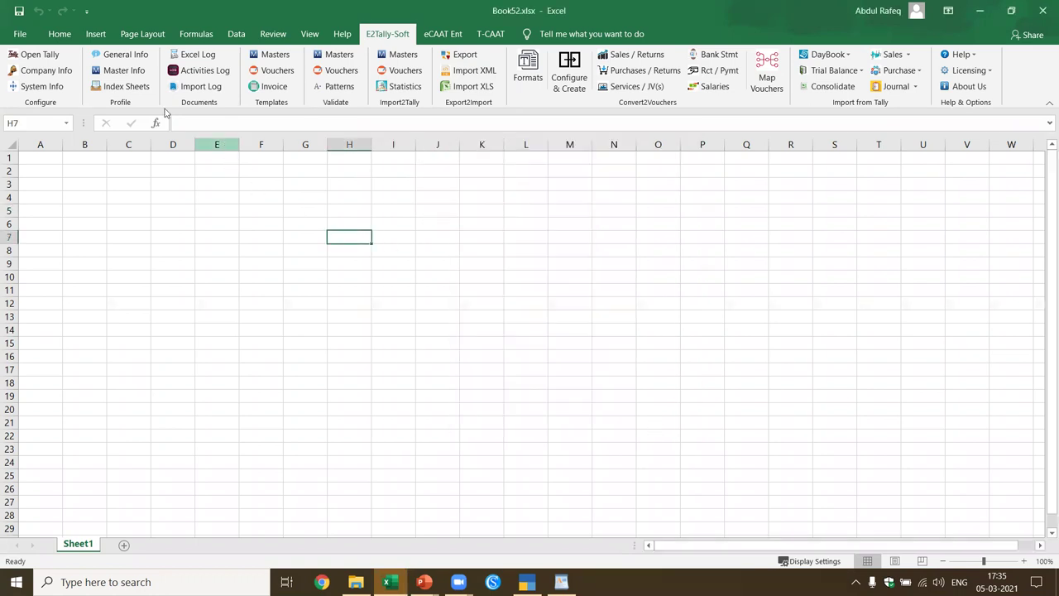
# Step: Import the default List Of Ledgers master info with an index sheet and open the All_ListofLedgers sheet
pyautogui.click(136, 74)
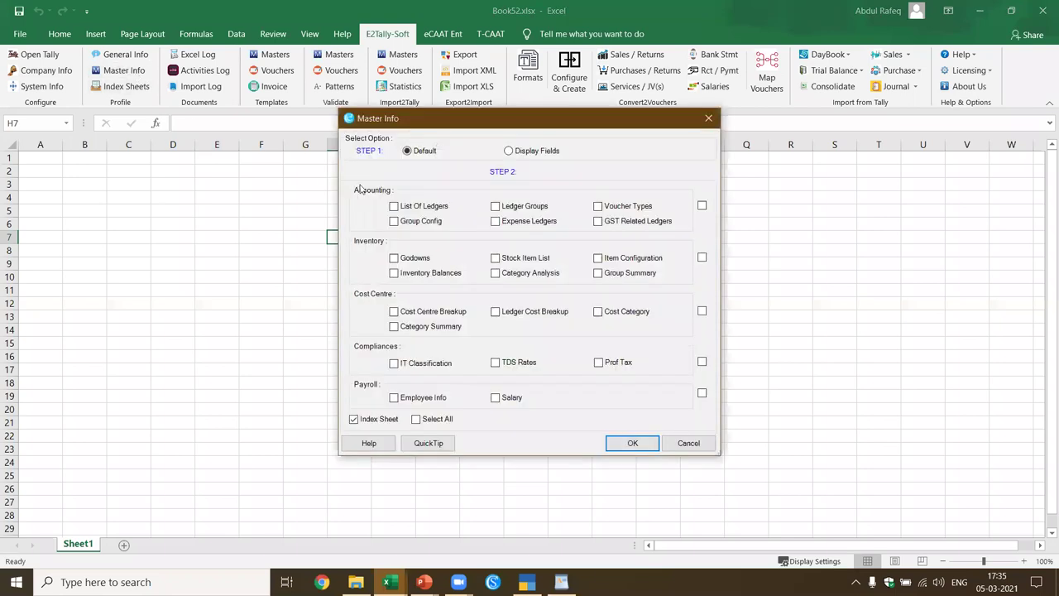
pyautogui.click(409, 208)
pyautogui.click(635, 442)
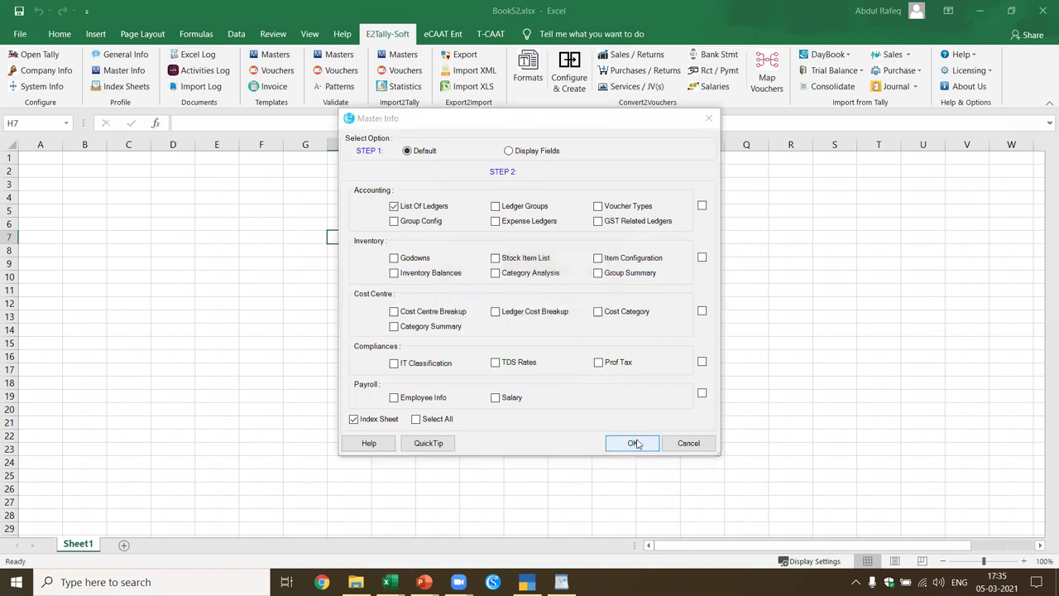
pyautogui.click(590, 346)
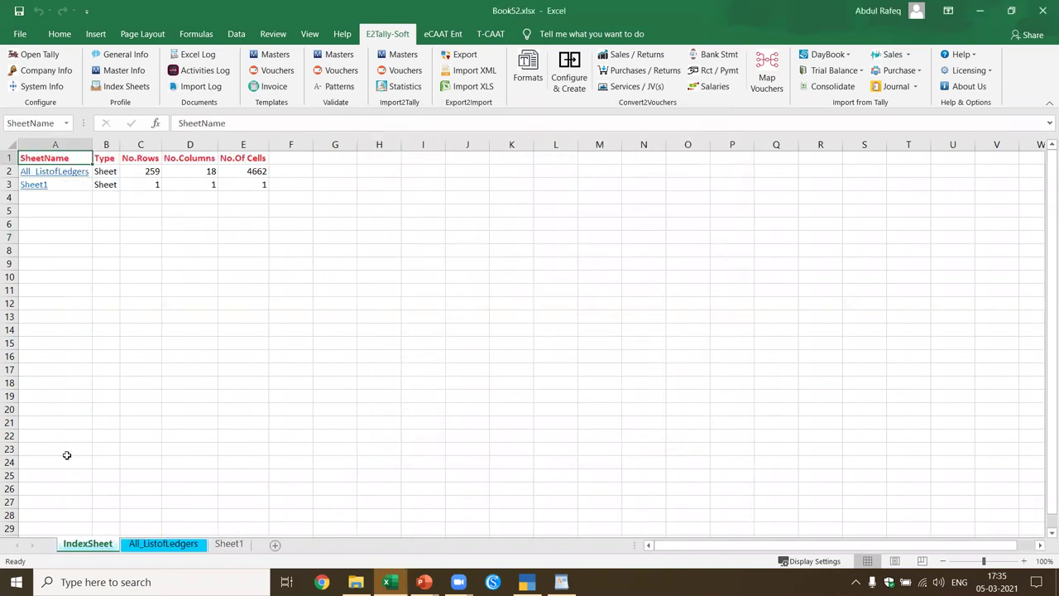
pyautogui.click(72, 172)
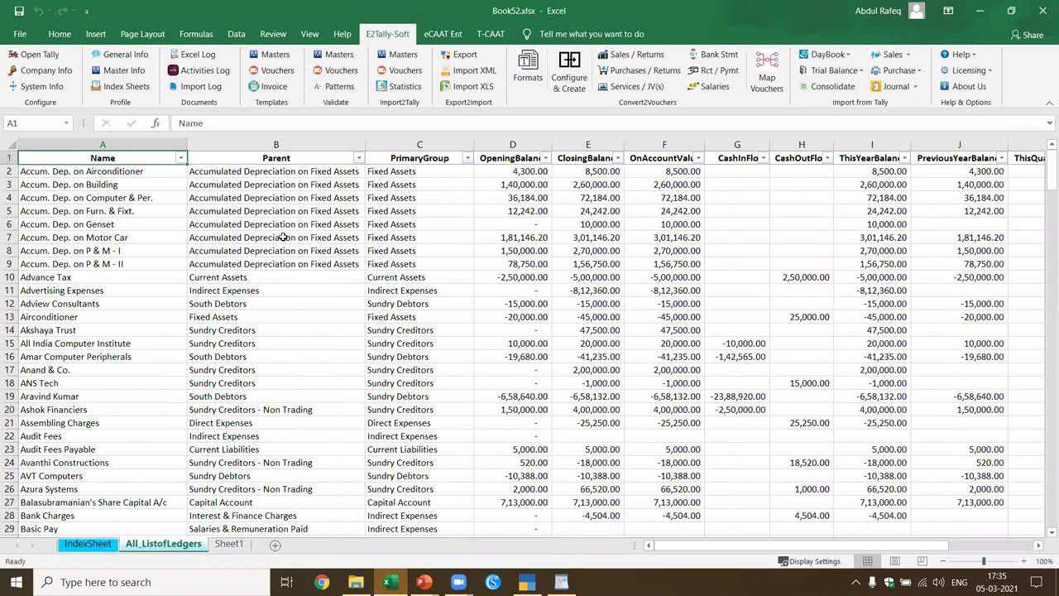
# Step: Try to import the default Ledger Groups master info with an index sheet
pyautogui.click(122, 70)
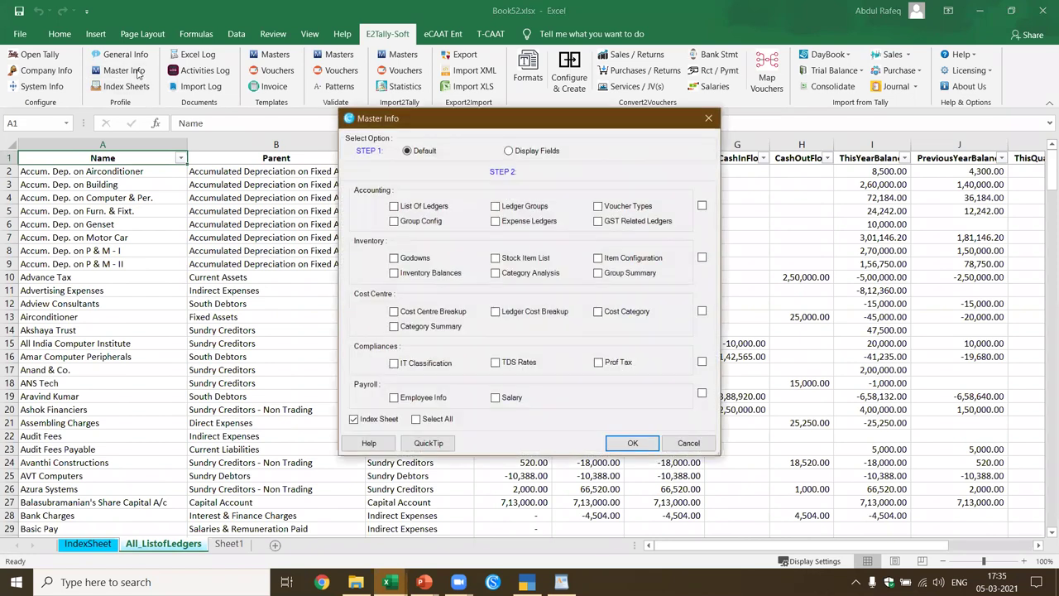
pyautogui.click(496, 206)
pyautogui.click(633, 442)
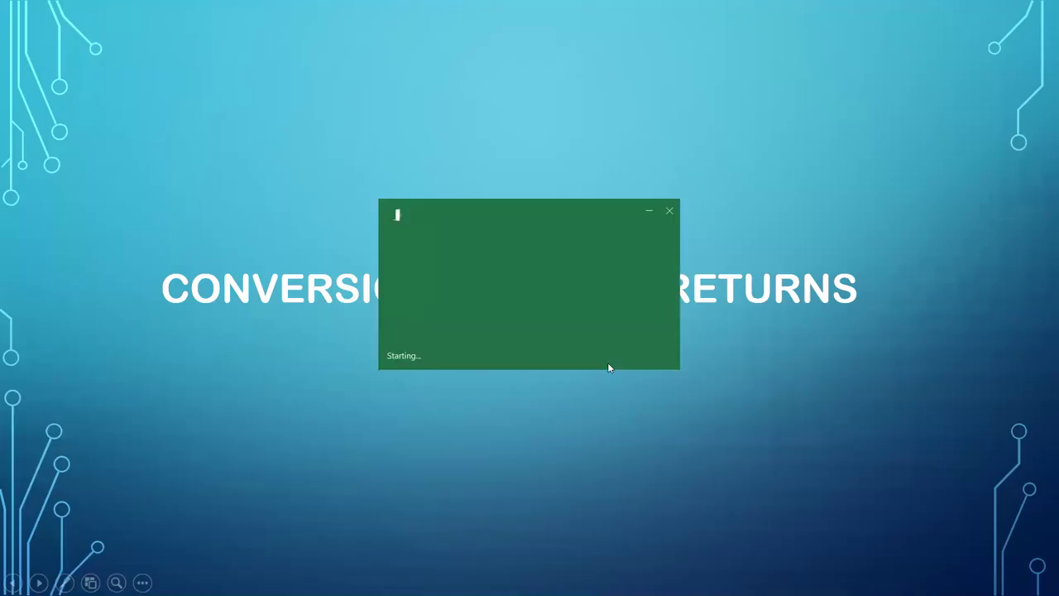
# Step: Switch to the restarting Excel window and look at the ledger list on the Ledgers sheet of Book52.xlsx
pyautogui.hotkey('alt', 'Tab')
pyautogui.hotkey('alt', 'Tab')
pyautogui.hotkey('alt', 'Tab')
pyautogui.hotkey('alt', 'Tab')
pyautogui.hotkey('alt', 'Tab')
pyautogui.hotkey('alt', 'Tab')
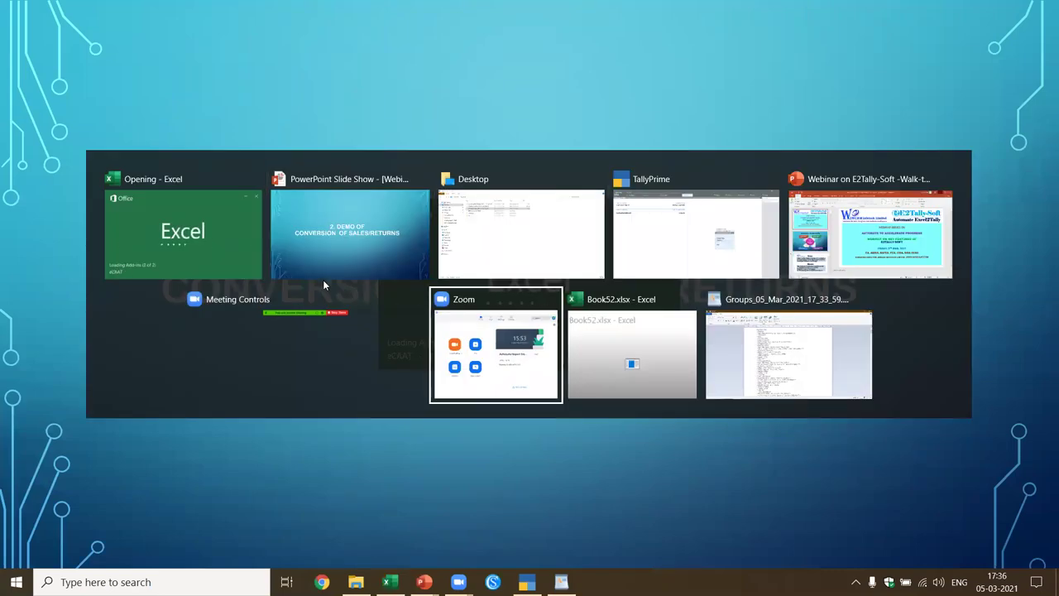
pyautogui.click(182, 236)
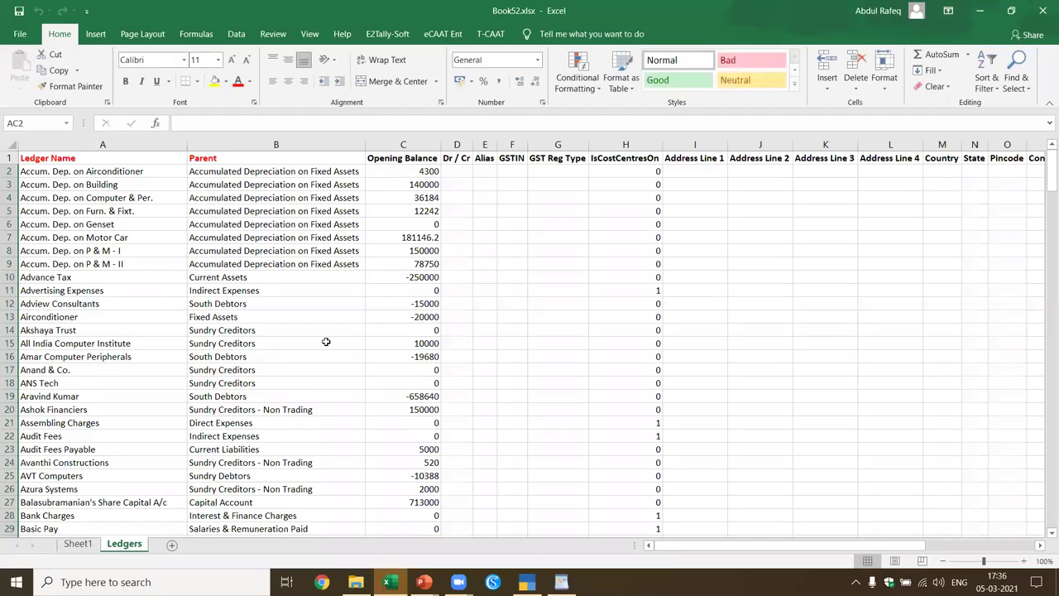
pyautogui.click(144, 294)
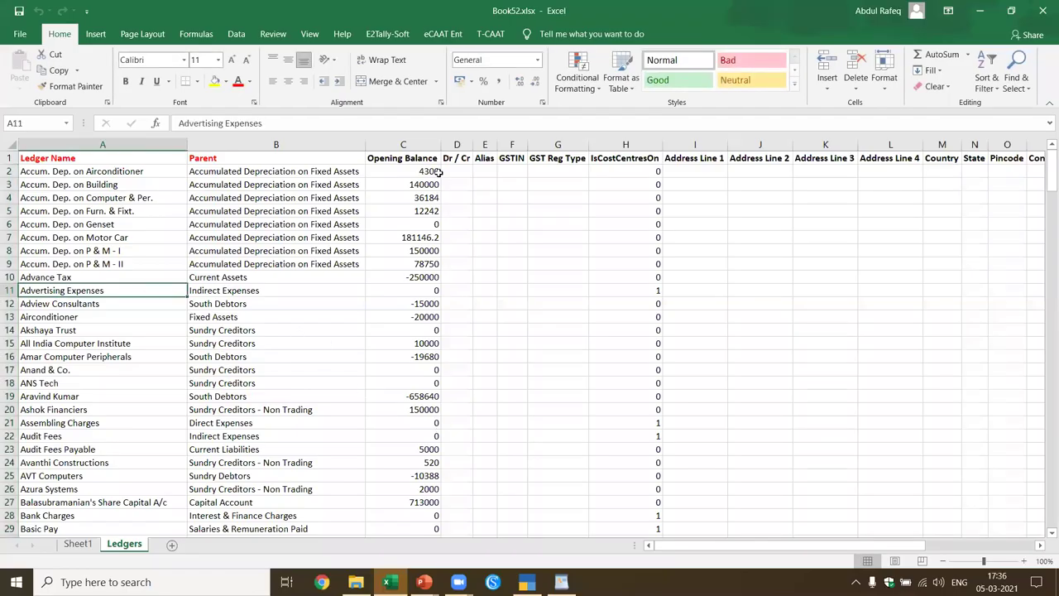
# Step: Import all General Info details from Tally, covering company, features, security, system, license and statutory info, with an index sheet
pyautogui.click(385, 33)
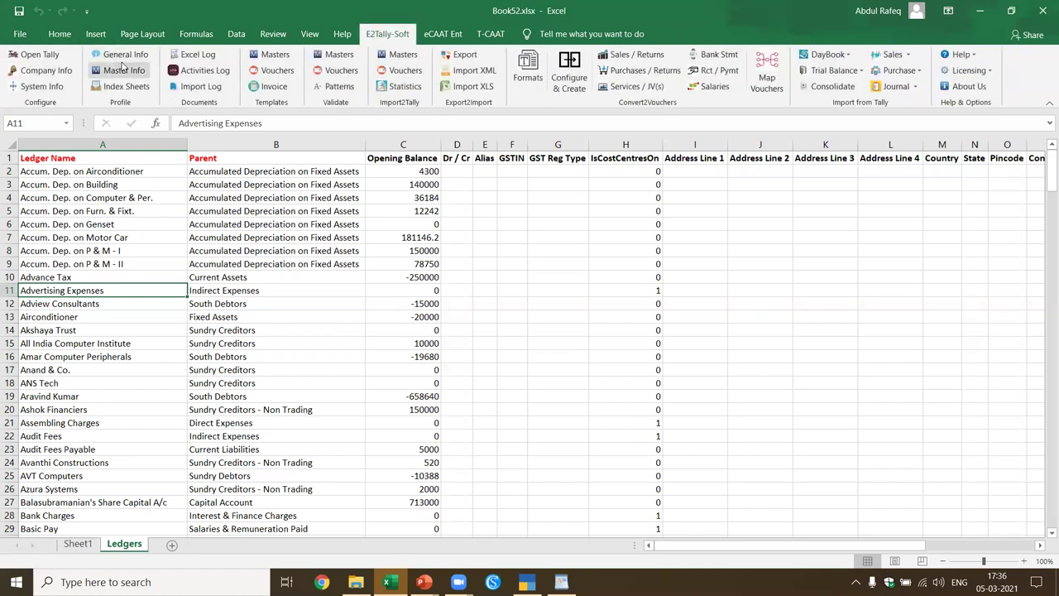
pyautogui.click(122, 56)
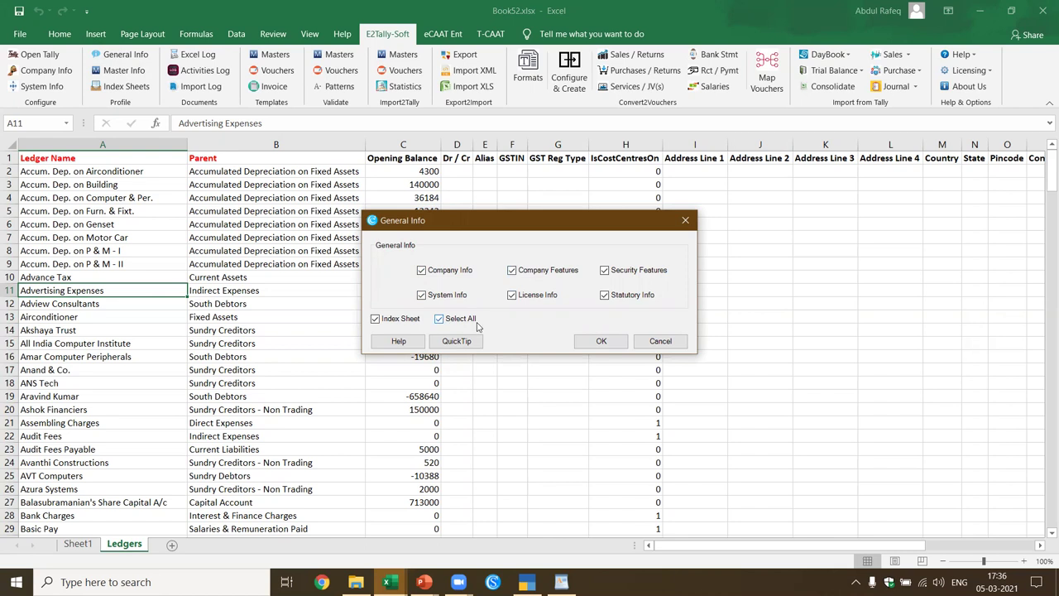
pyautogui.click(602, 349)
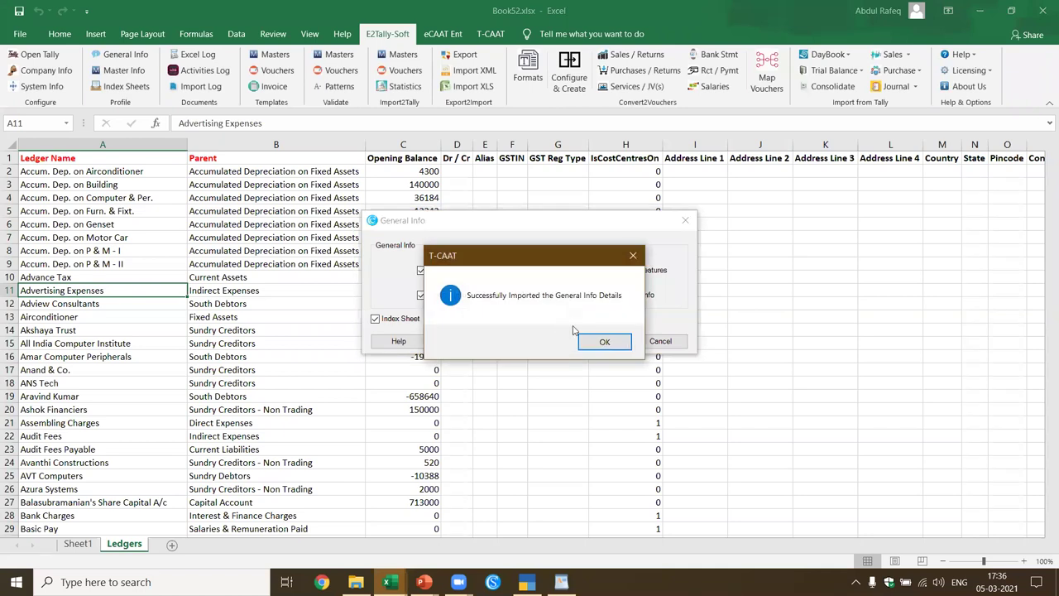
pyautogui.click(602, 344)
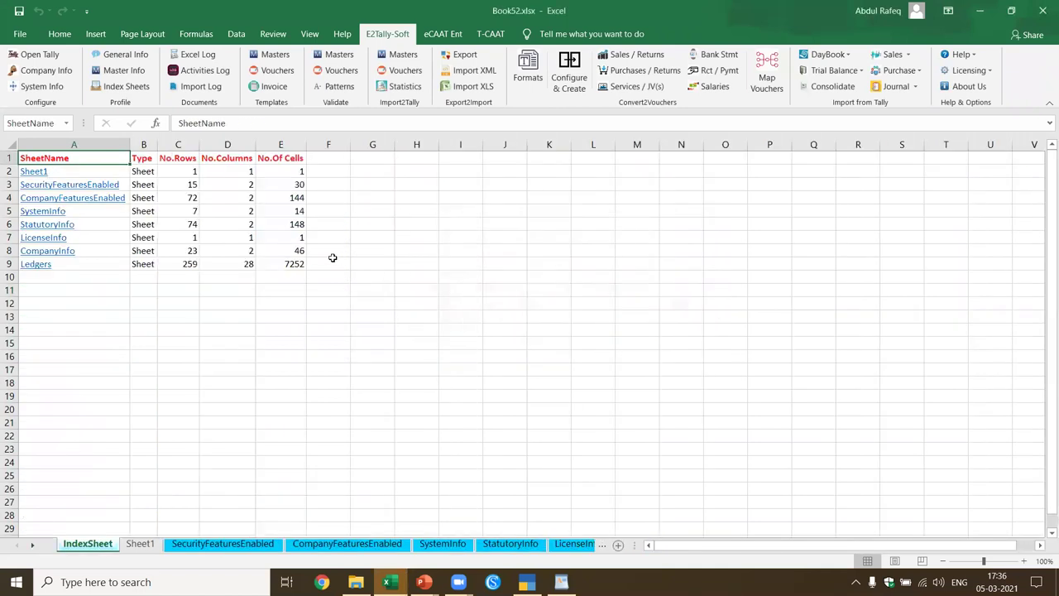
# Step: Examine the SecurityFeaturesEnabled, CompanyFeaturesEnabled, SystemInfo, StatutoryInfo and LicenseInfo sheets in turn
pyautogui.click(104, 184)
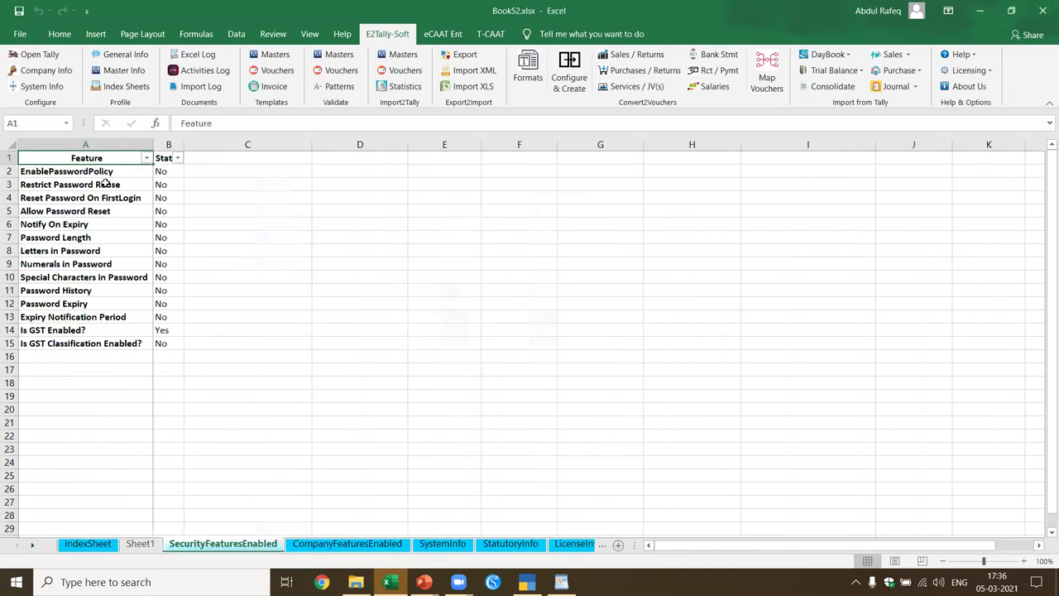
pyautogui.click(347, 543)
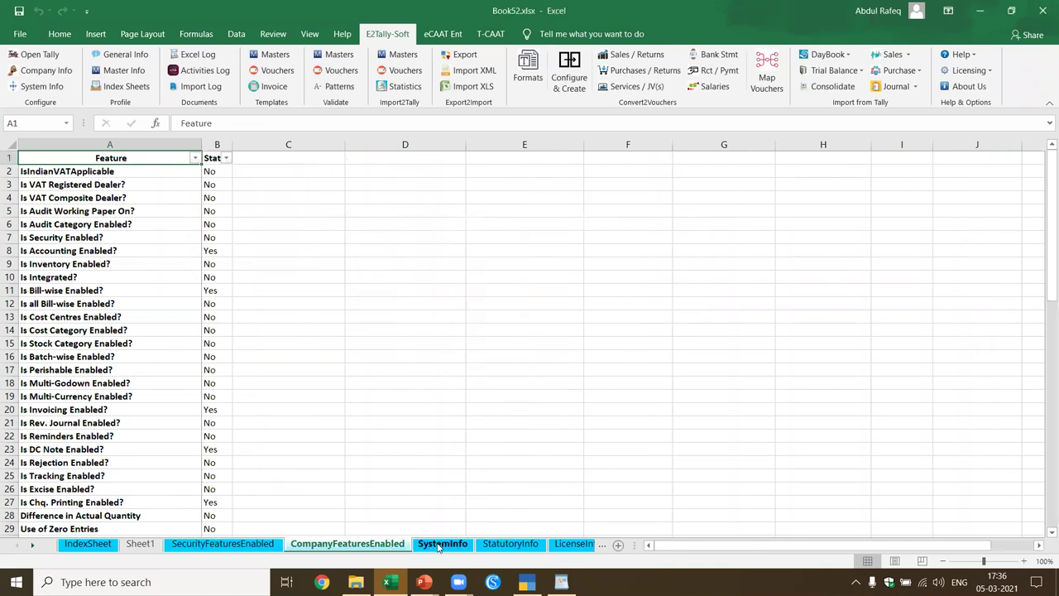
pyautogui.click(441, 546)
pyautogui.click(508, 544)
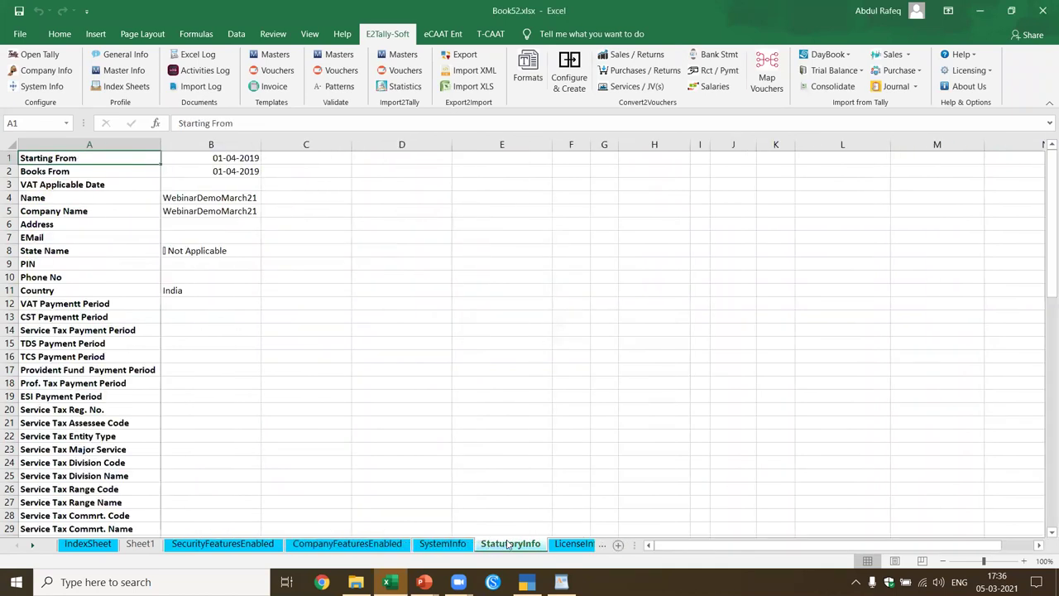
pyautogui.click(567, 544)
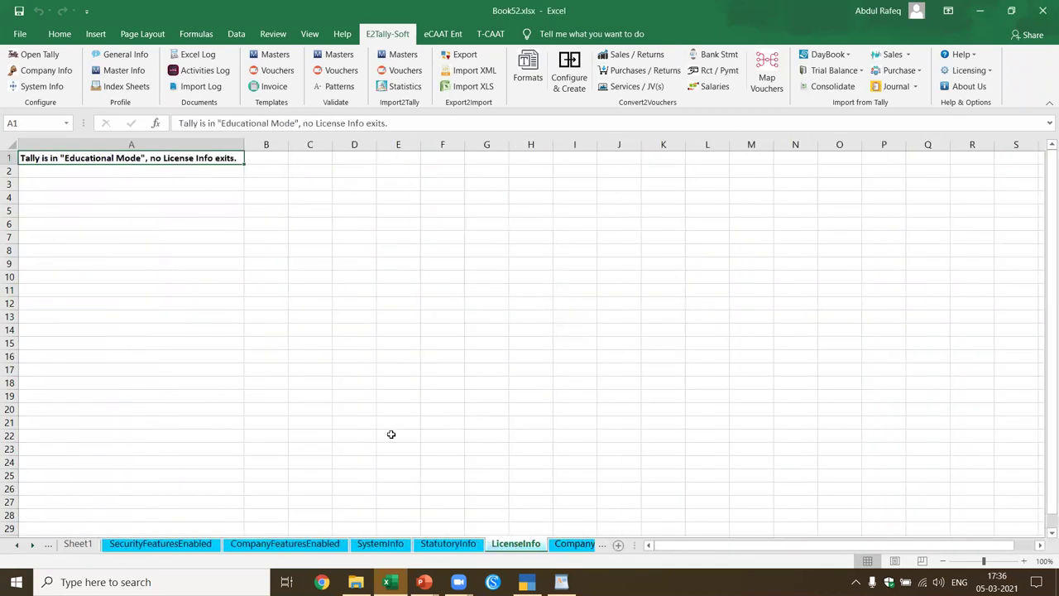
pyautogui.click(248, 365)
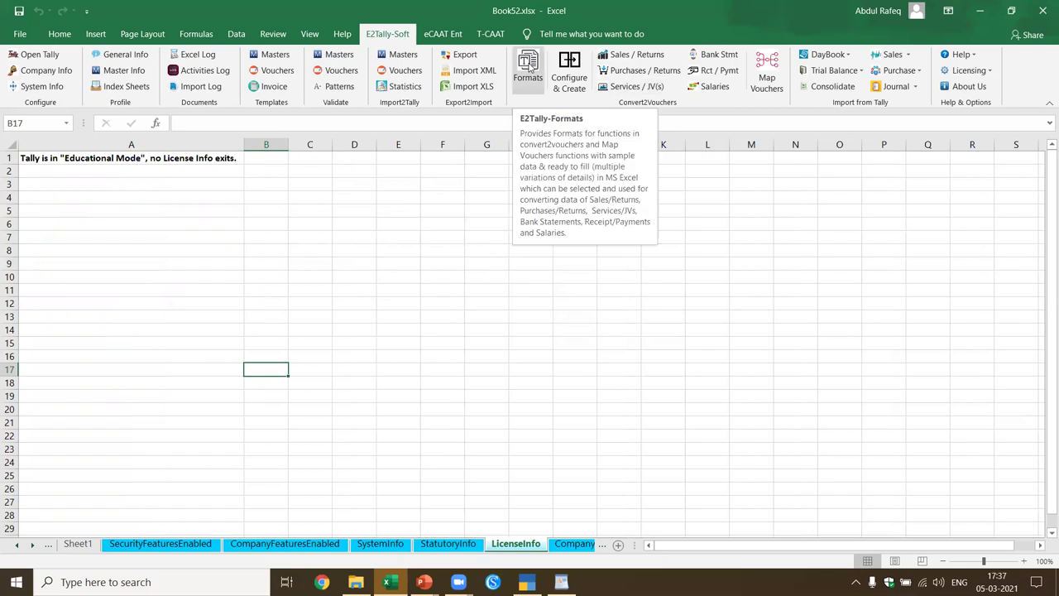
# Step: Open fresh sample data for the Sales format, using Single Rate with Header as Ledger Name
pyautogui.click(537, 82)
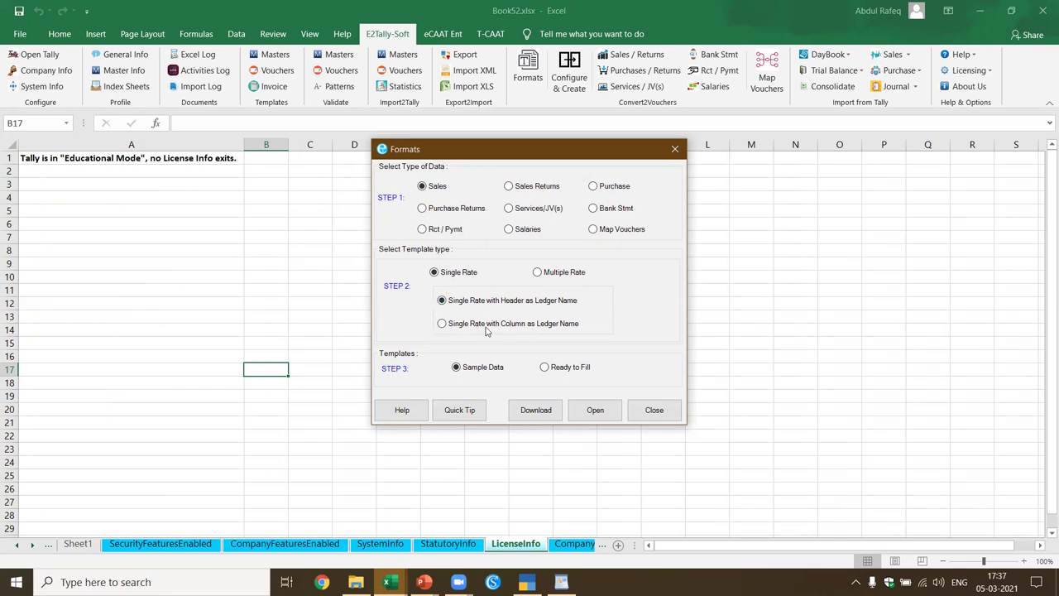
pyautogui.click(538, 273)
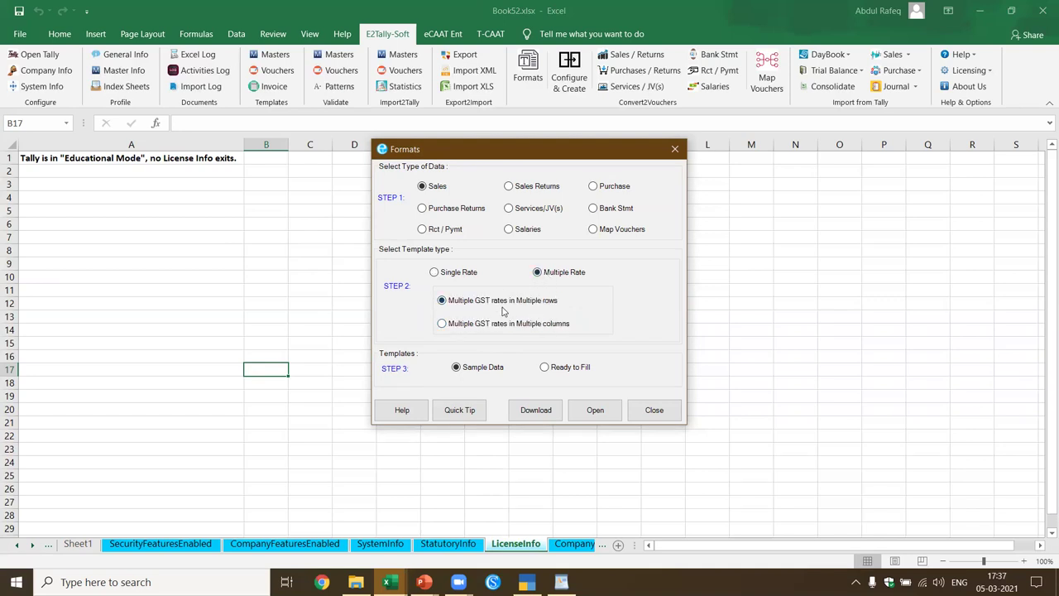
pyautogui.click(442, 275)
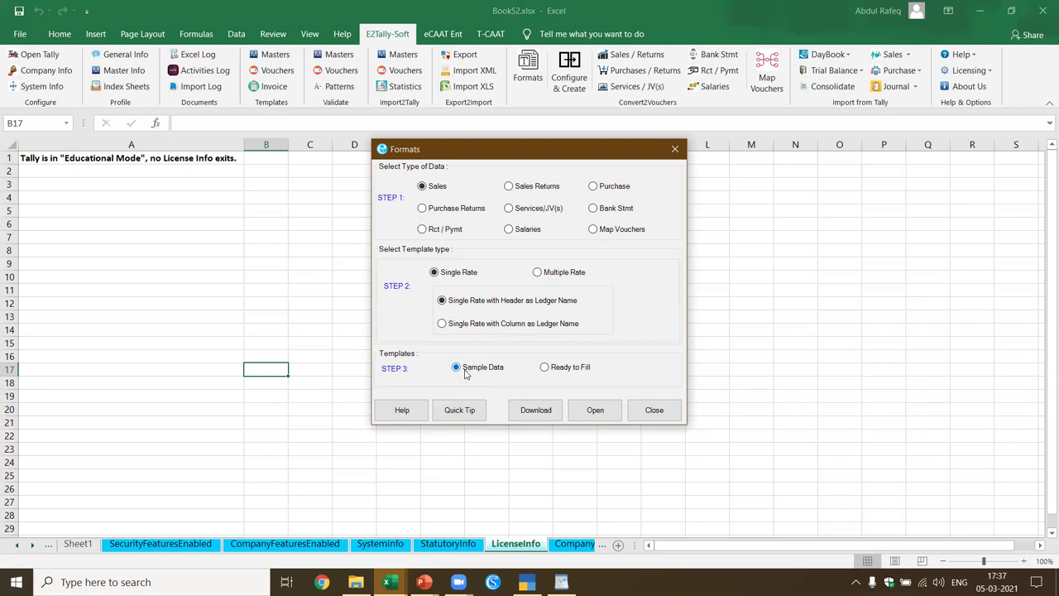
pyautogui.click(595, 410)
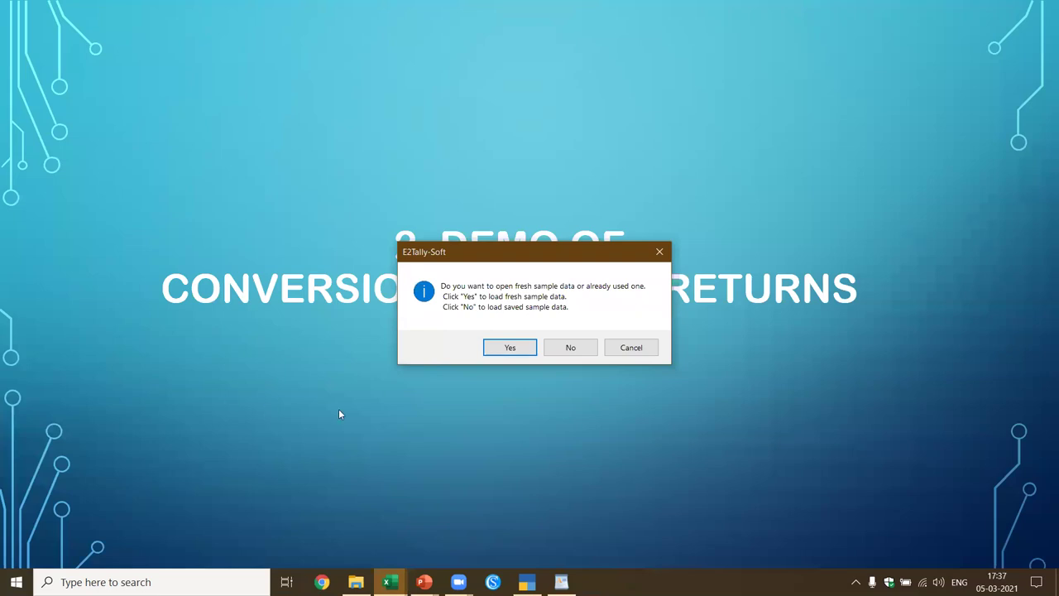
pyautogui.click(520, 347)
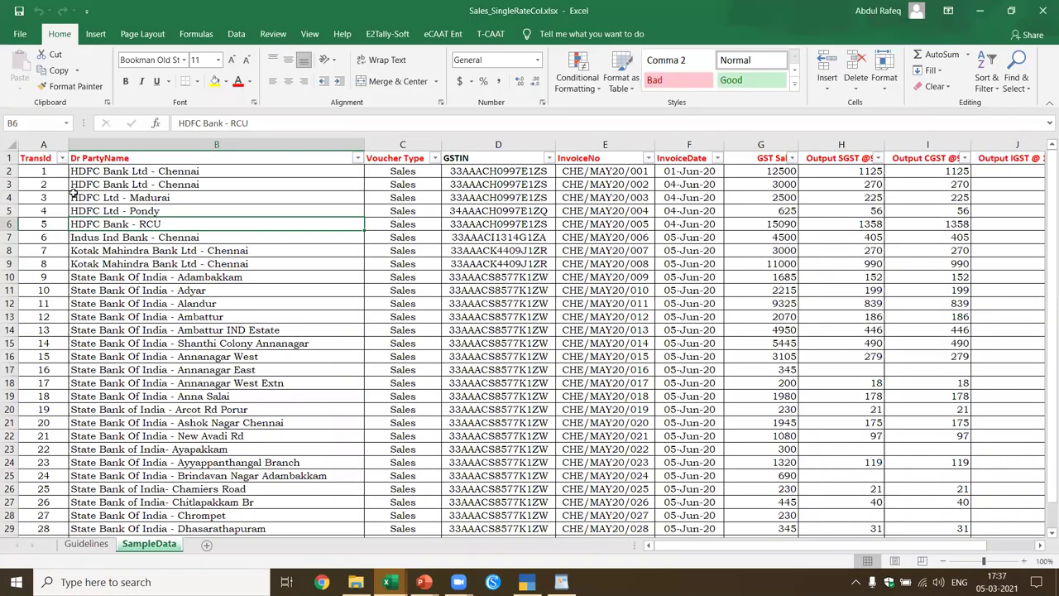
# Step: Examine the column headers of the SampleData sheet from TransId through DrAmount
pyautogui.click(38, 155)
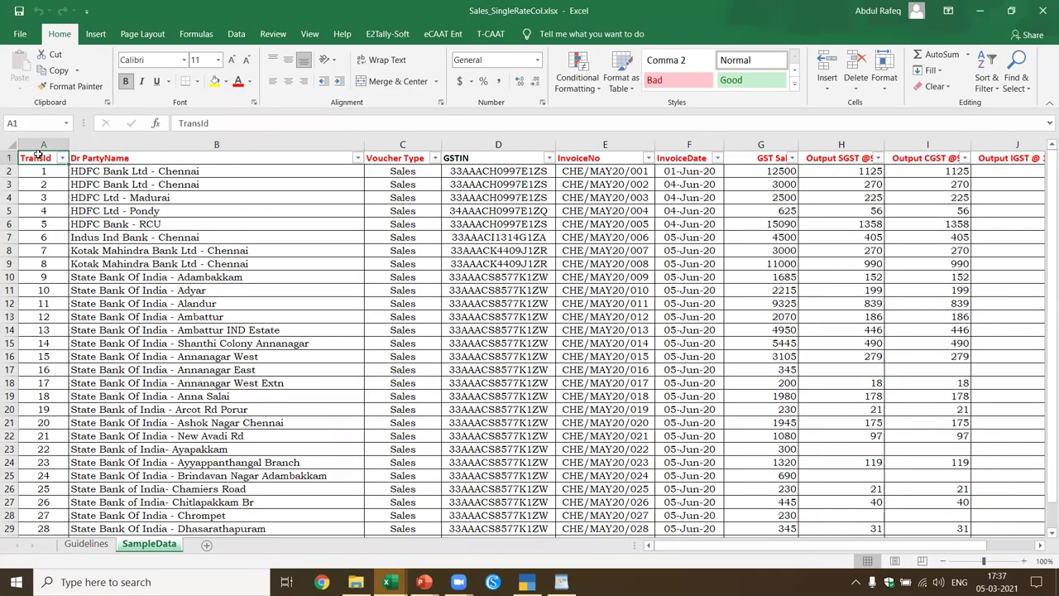
pyautogui.press('Right')
pyautogui.press('Right')
pyautogui.press('Right')
pyautogui.press('Right')
pyautogui.press('Right')
pyautogui.press('Right')
pyautogui.press('Right')
pyautogui.press('Right')
pyautogui.press('Right')
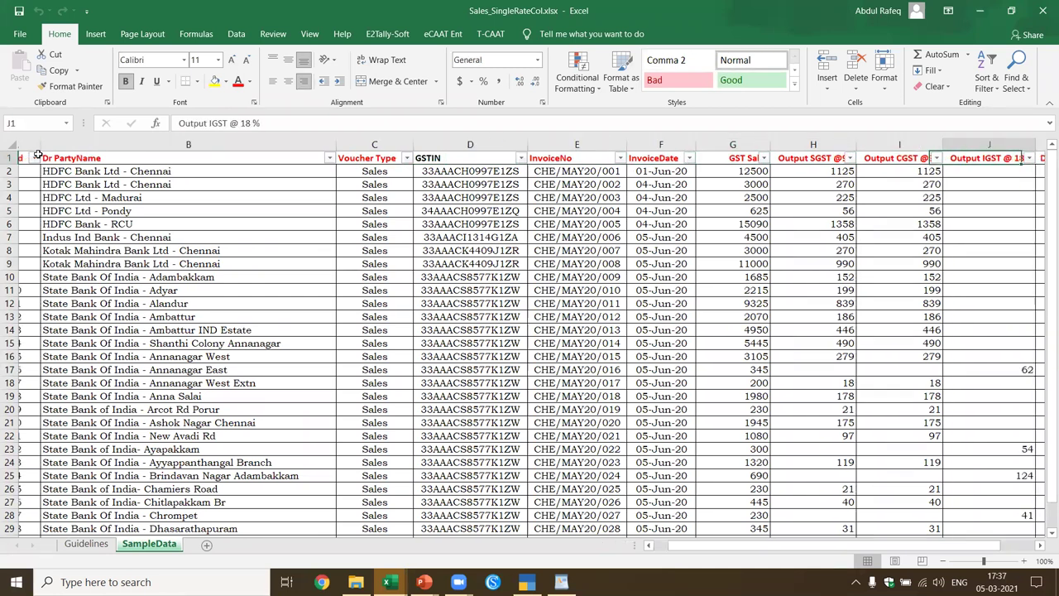
pyautogui.press('Right')
pyautogui.press('Left')
pyautogui.press('Left')
pyautogui.press('Left')
pyautogui.press('Left')
pyautogui.press('Left')
pyautogui.press('Left')
pyautogui.press('Left')
pyautogui.press('Left')
pyautogui.press('Left')
pyautogui.press('Left')
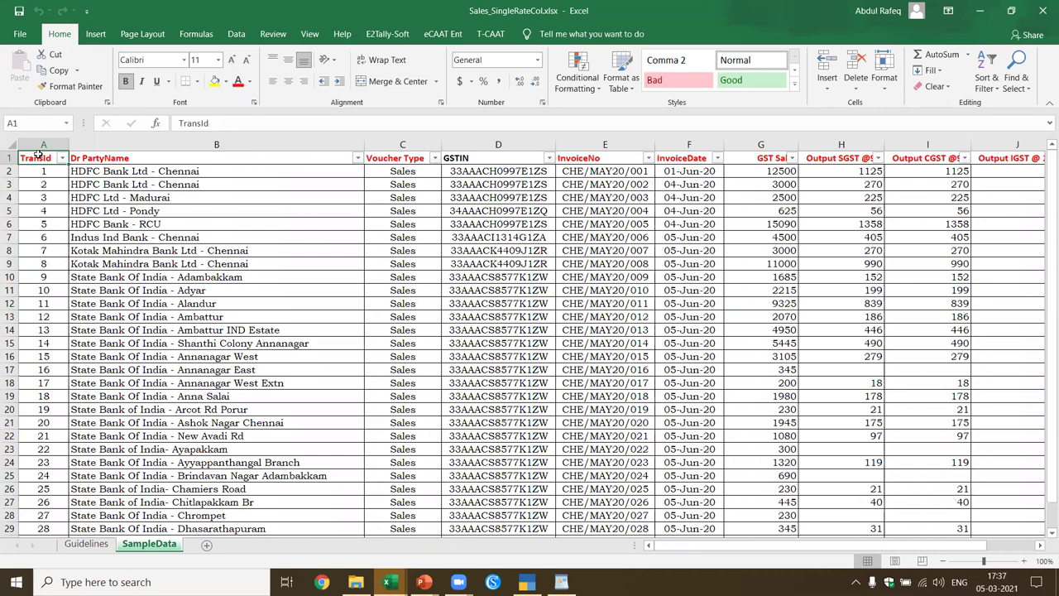
# Step: Review the party, voucher type, GSTIN, invoice number and invoice date headers of the sample data again
pyautogui.press('Right')
pyautogui.press('Down')
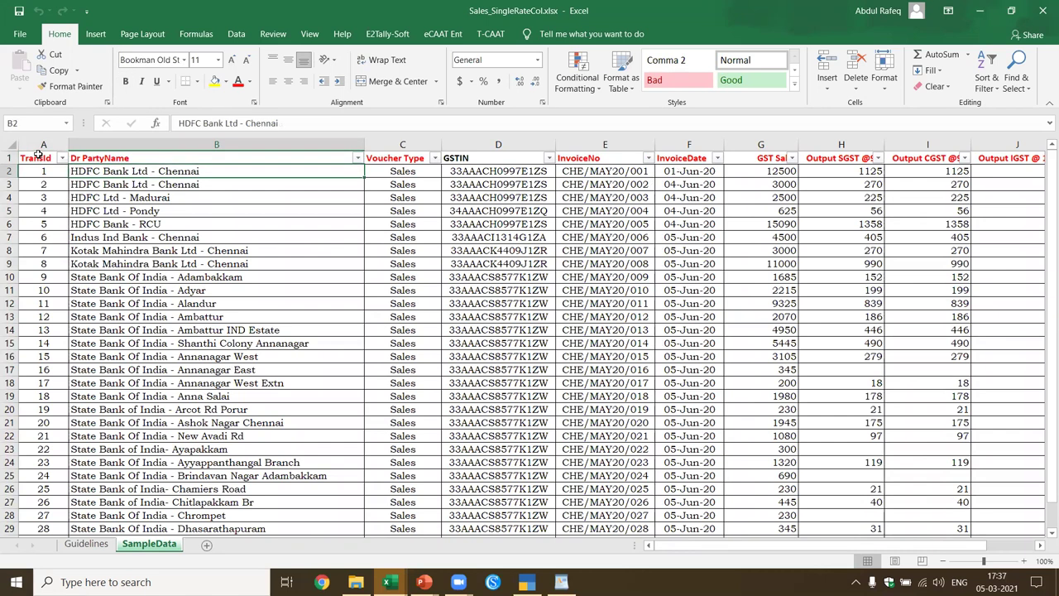
pyautogui.press('Up')
pyautogui.press('Right')
pyautogui.press('Right')
pyautogui.press('Right')
pyautogui.press('Right')
pyautogui.press('Right')
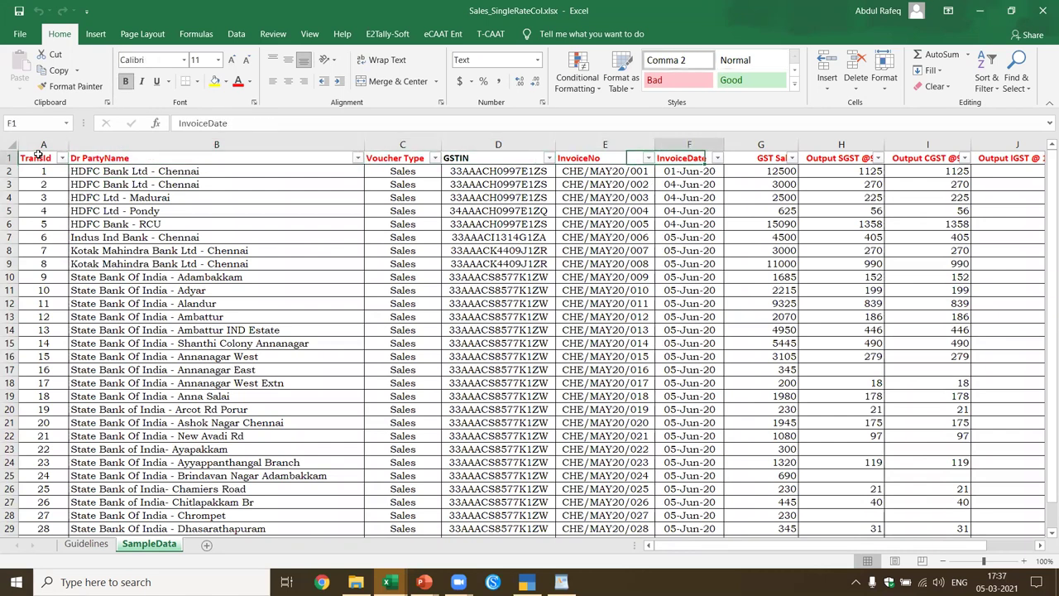
pyautogui.press('Left')
pyautogui.press('Left')
pyautogui.press('Left')
pyautogui.press('Left')
pyautogui.press('Left')
pyautogui.press('Left')
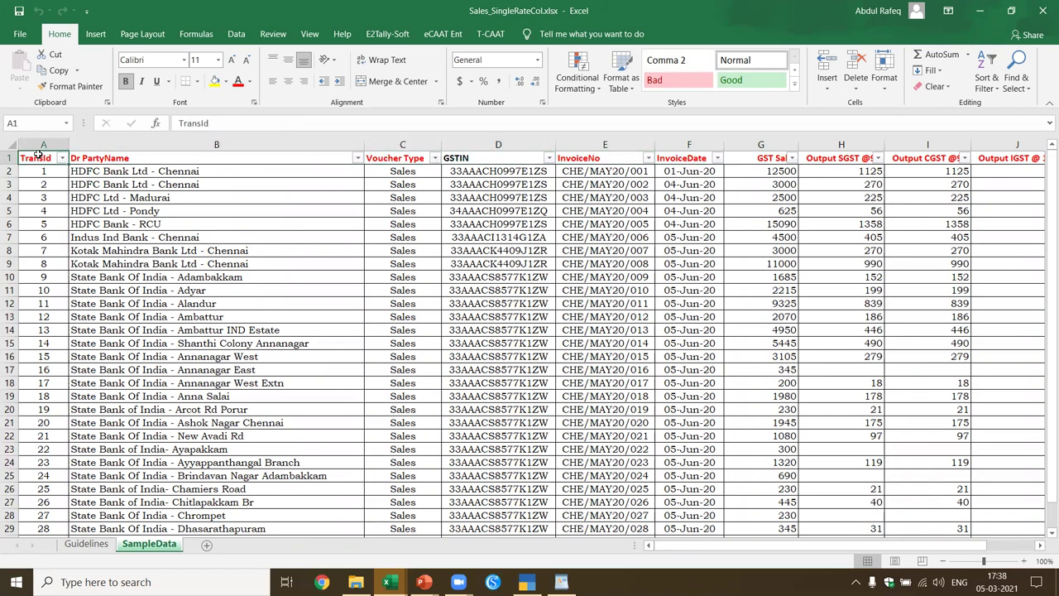
# Step: Examine the first sample transaction field by field, from party name through the GST amounts to BillType
pyautogui.press('Right')
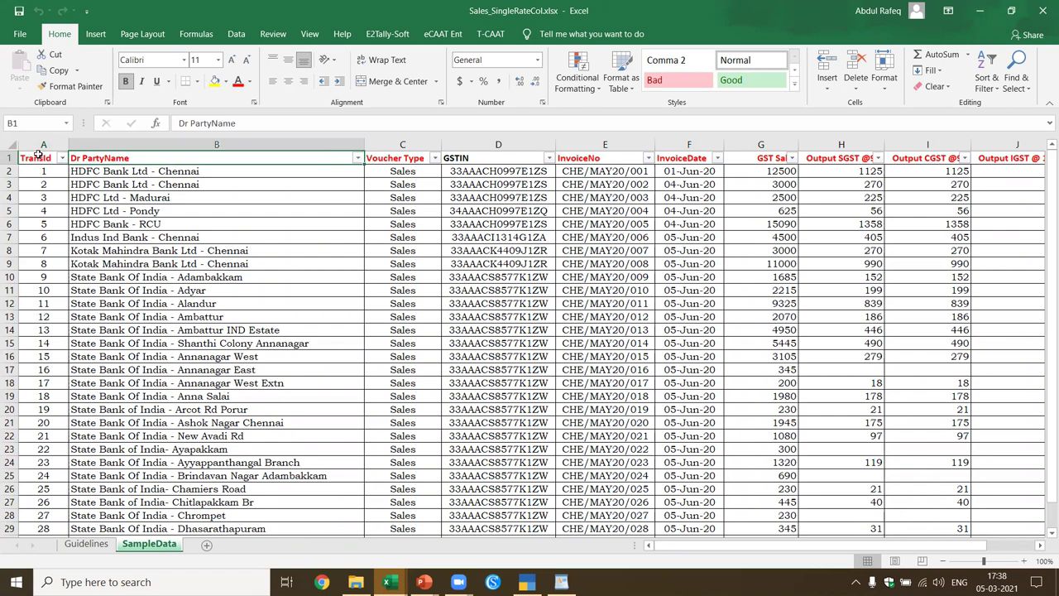
pyautogui.press('Down')
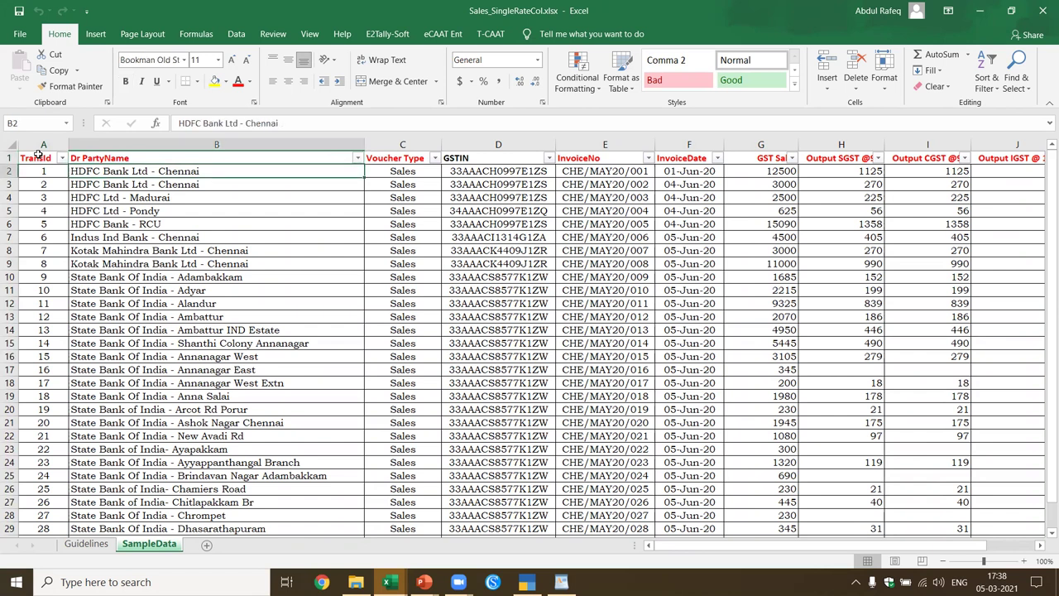
pyautogui.press('Right')
pyautogui.press('Right')
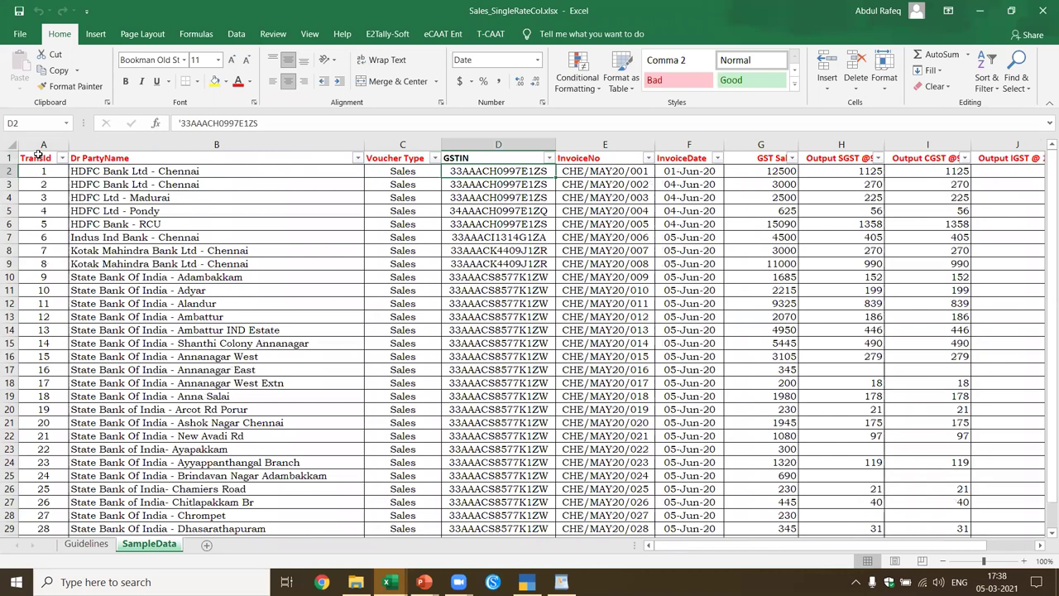
pyautogui.press('Right')
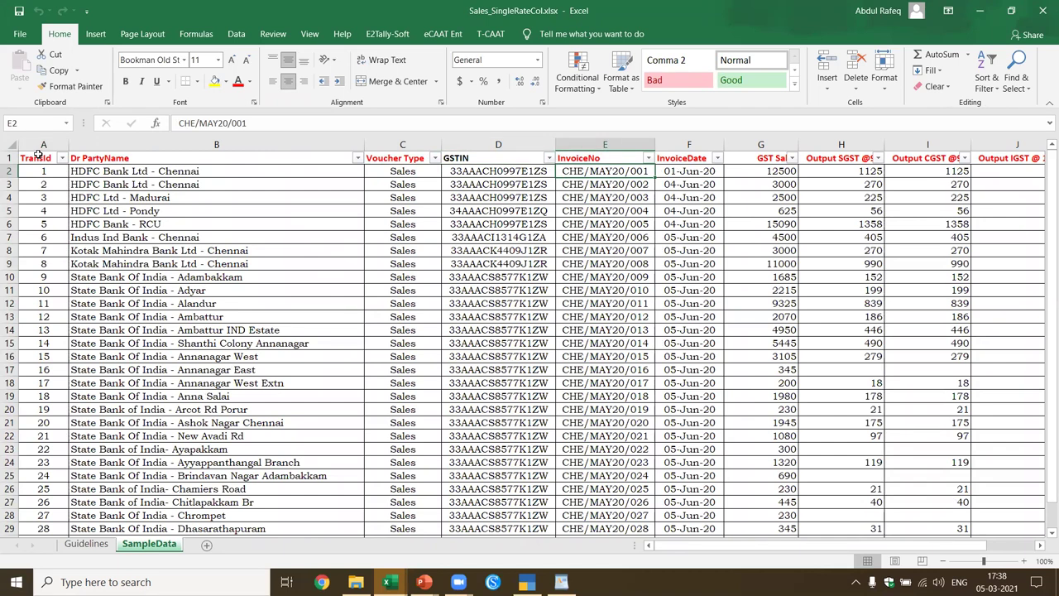
pyautogui.press('Right')
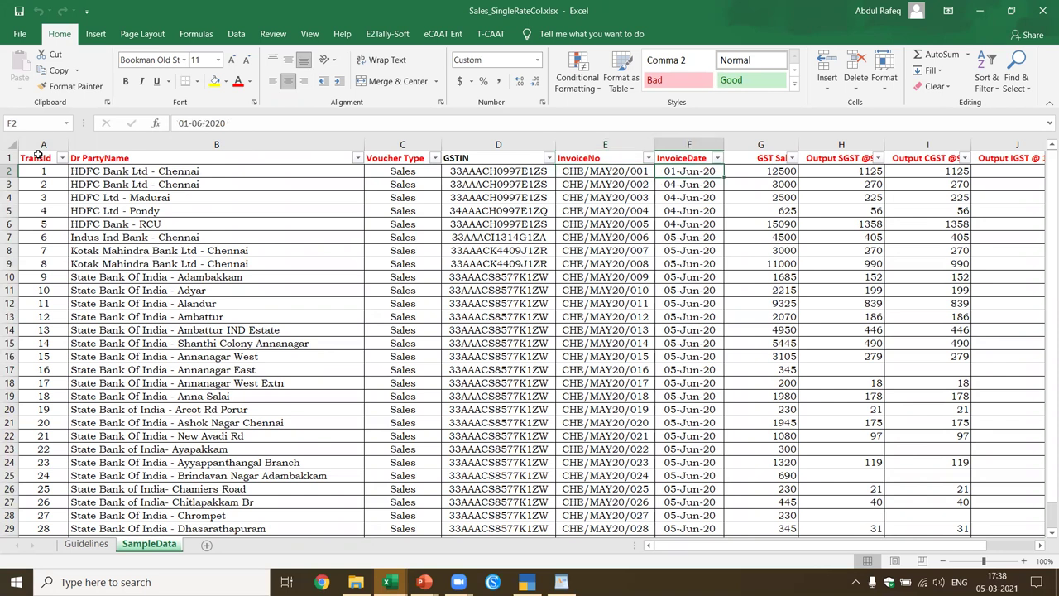
pyautogui.press('Right')
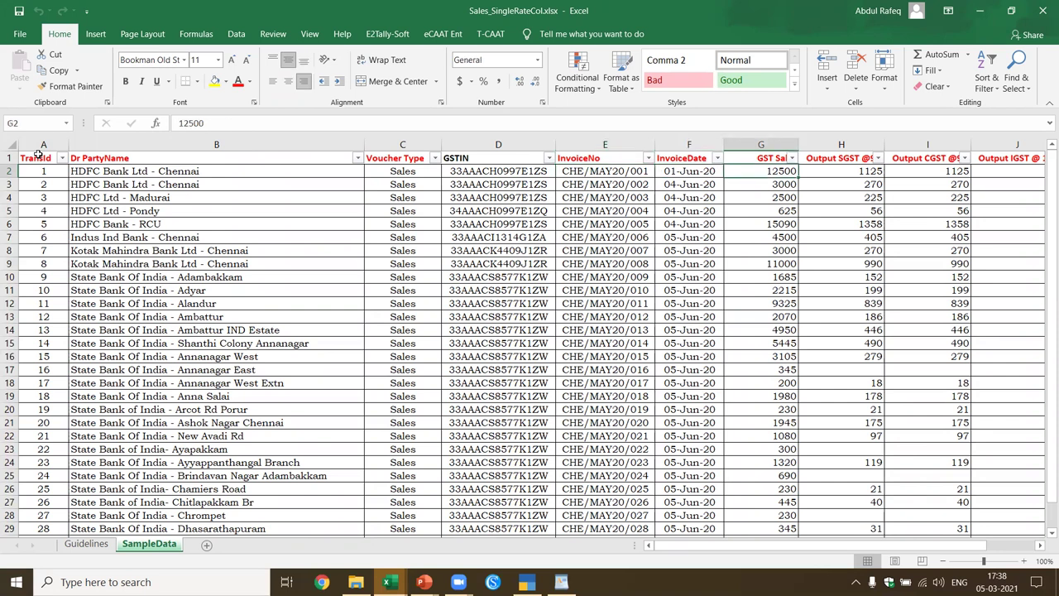
pyautogui.press('Right')
pyautogui.press('Right')
pyautogui.press('Right')
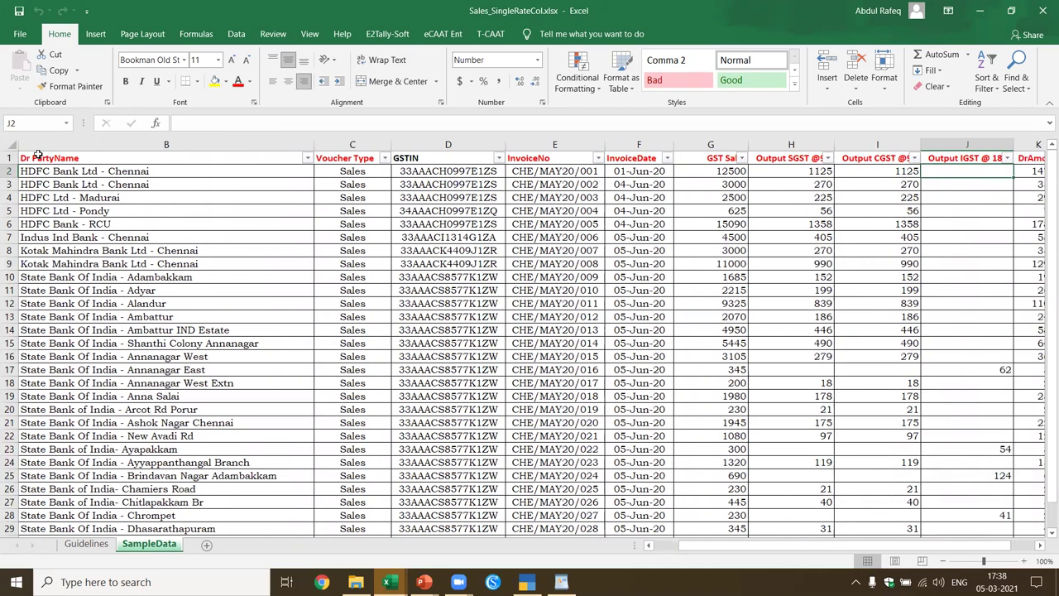
pyautogui.press('Right')
pyautogui.press('Right')
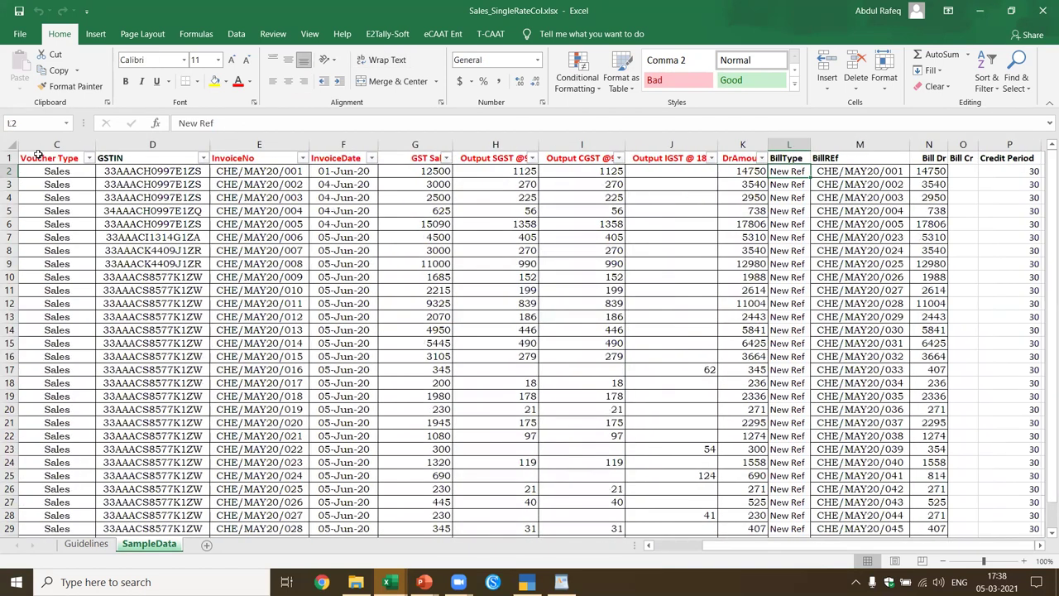
pyautogui.press('Left')
pyautogui.press('Left')
pyautogui.press('Left')
pyautogui.press('Left')
pyautogui.press('Left')
pyautogui.press('Left')
pyautogui.press('Left')
pyautogui.press('Left')
pyautogui.press('Left')
pyautogui.press('Left')
pyautogui.press('Left')
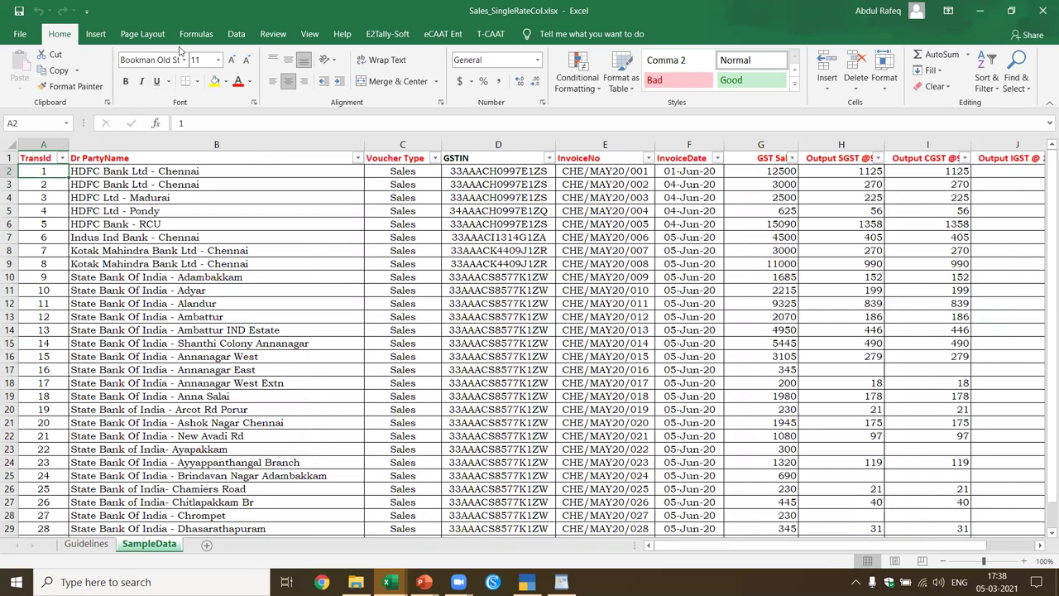
# Step: Start a Sales conversion from the current worksheet and enter abc as the company name
pyautogui.click(389, 34)
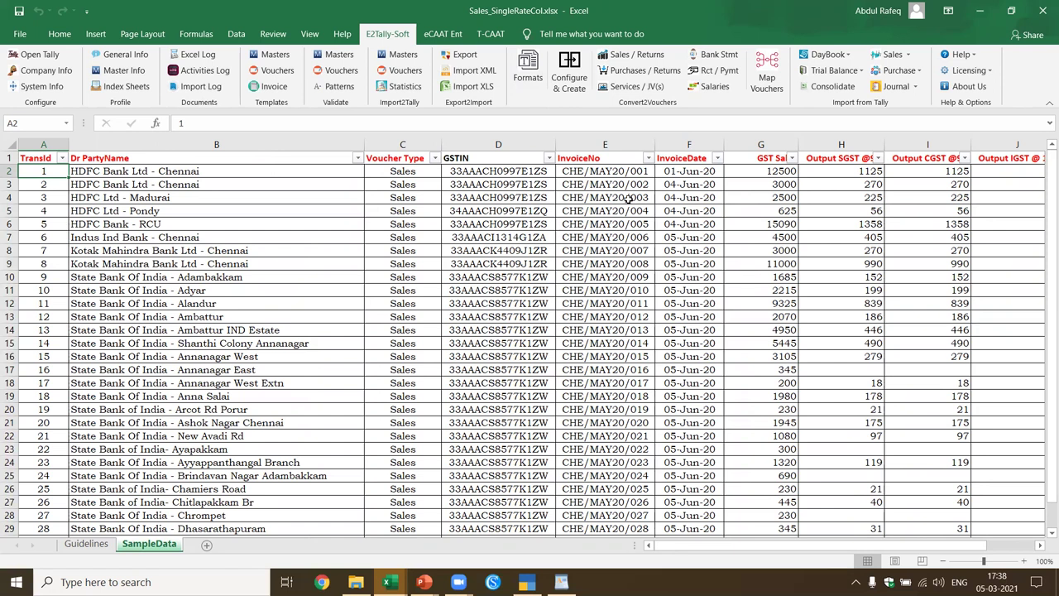
pyautogui.click(637, 55)
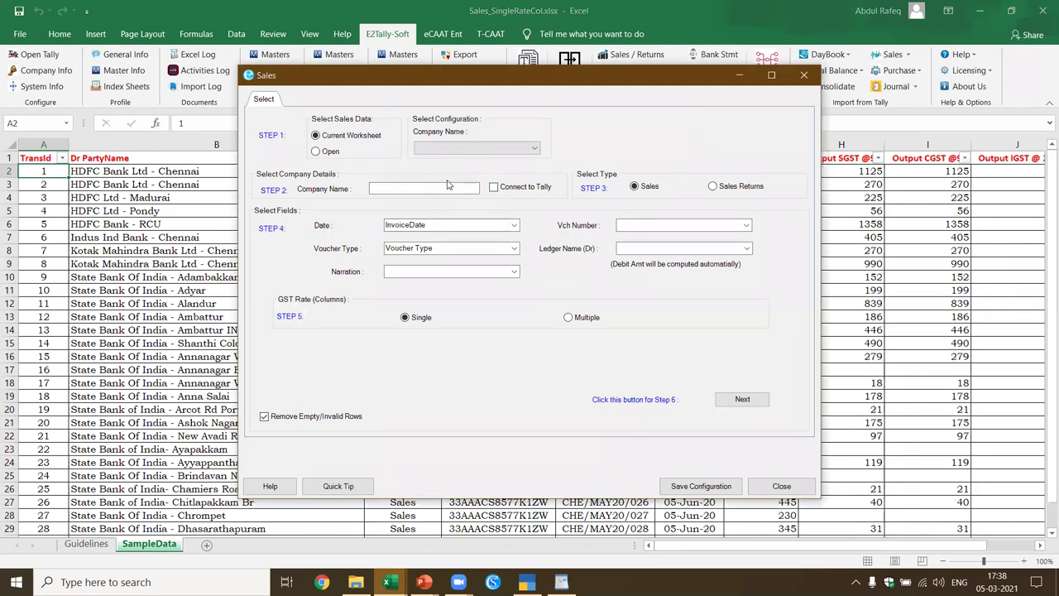
pyautogui.click(445, 185)
pyautogui.write('abc')
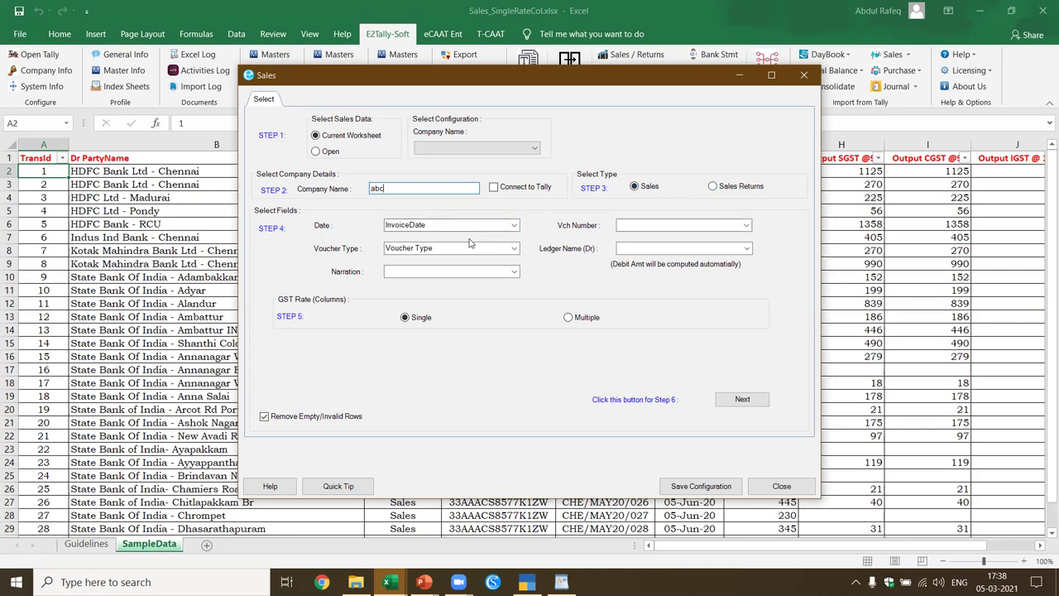
# Step: Map the voucher number to the InvoiceNo column and the debit ledger name to the Dr PartyName column
pyautogui.click(633, 224)
pyautogui.write('InvoiceDate')
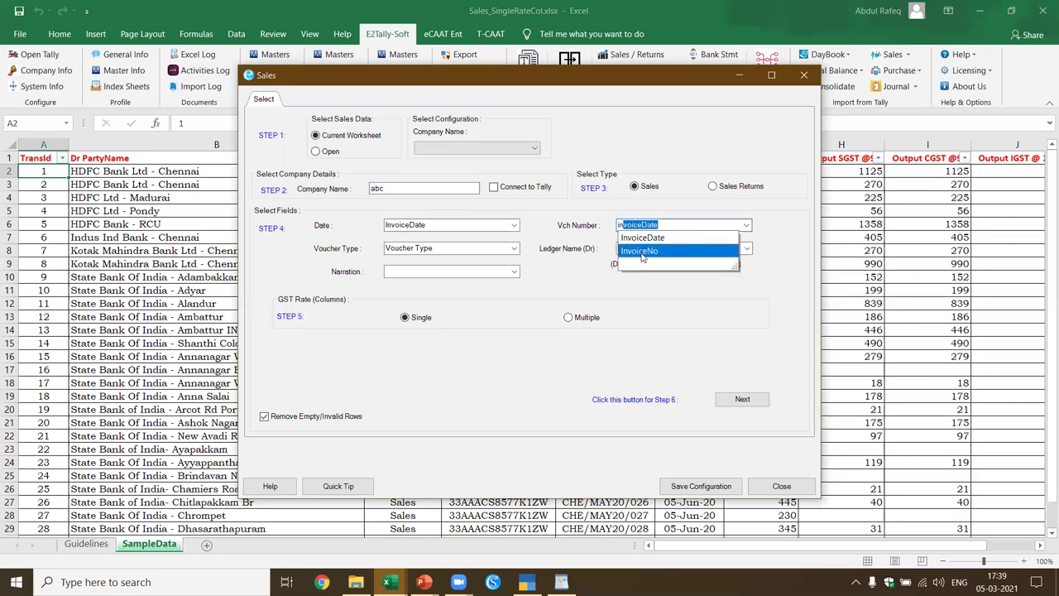
pyautogui.click(641, 251)
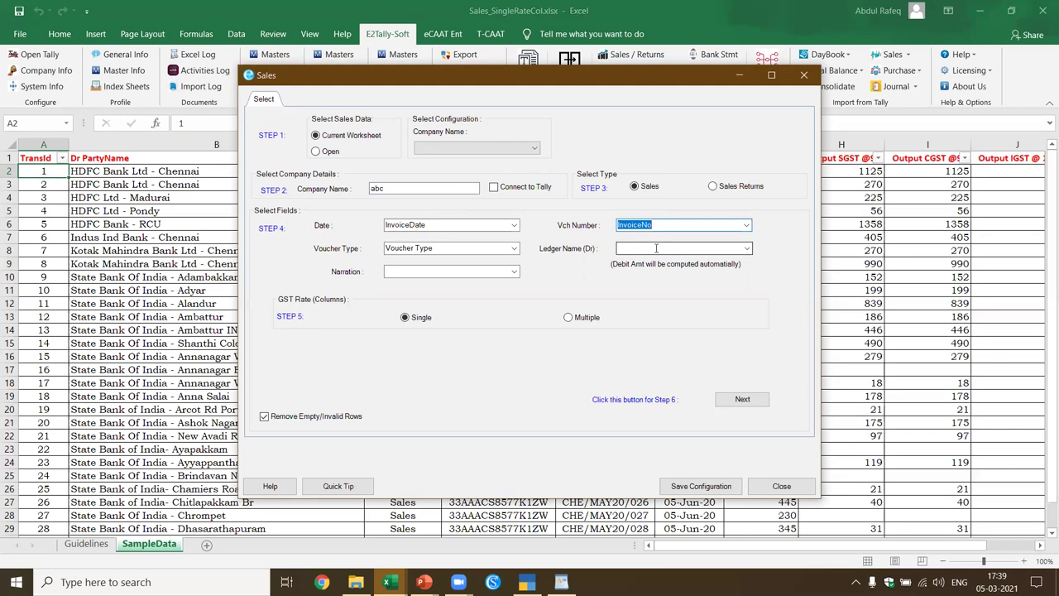
pyautogui.click(746, 250)
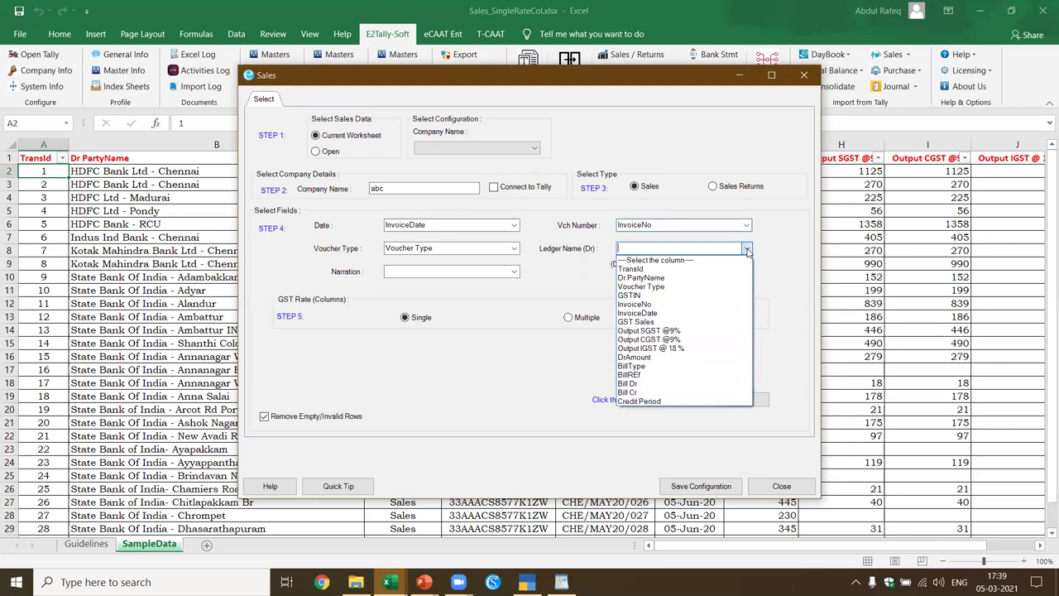
pyautogui.click(705, 279)
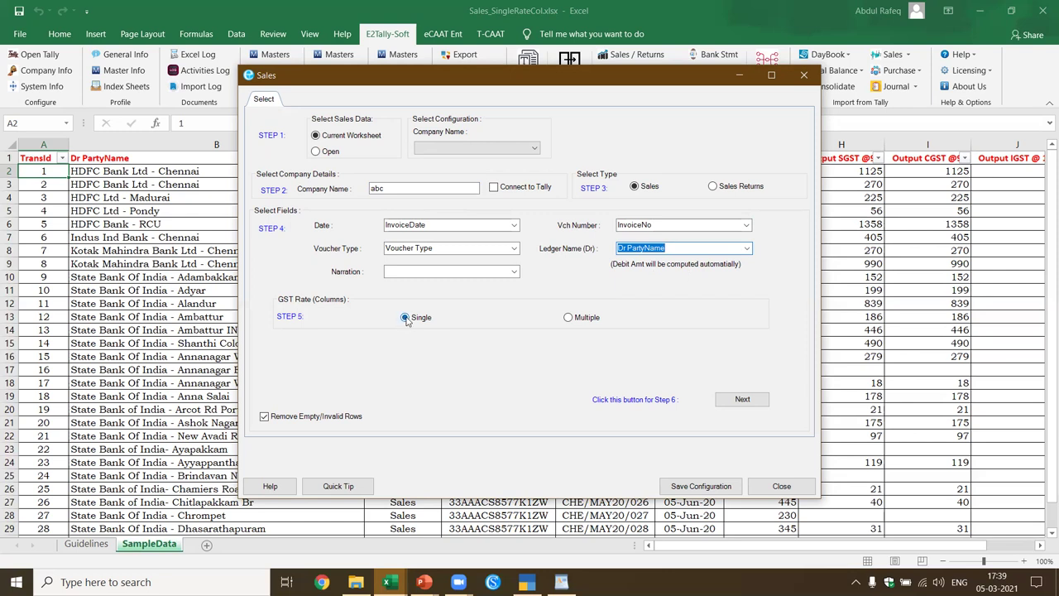
# Step: Continue to the credit ledger settings for the single GST rate and open the amount column choices for Sales
pyautogui.click(739, 400)
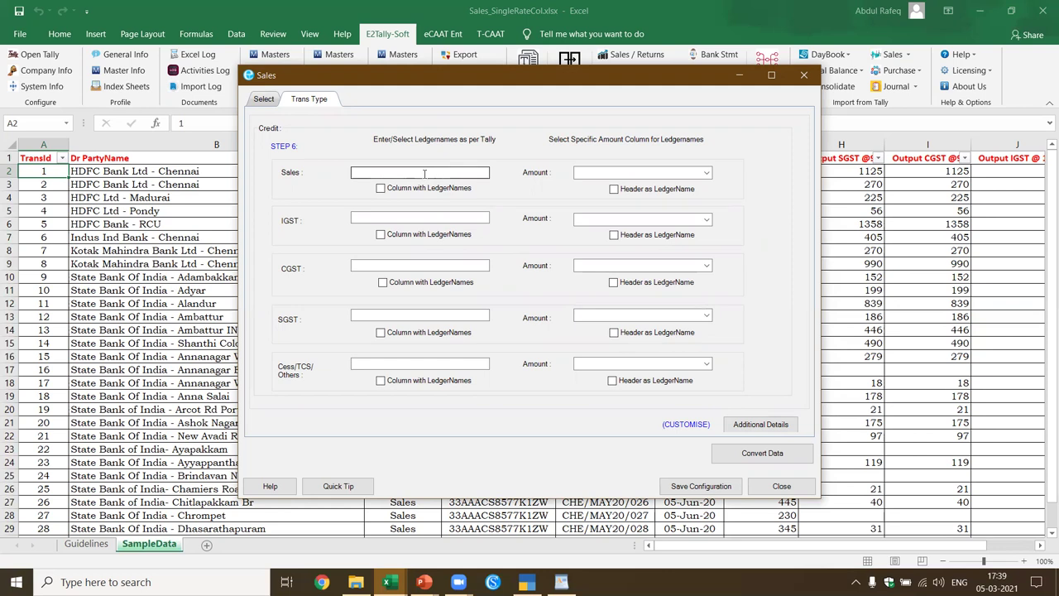
pyautogui.click(706, 173)
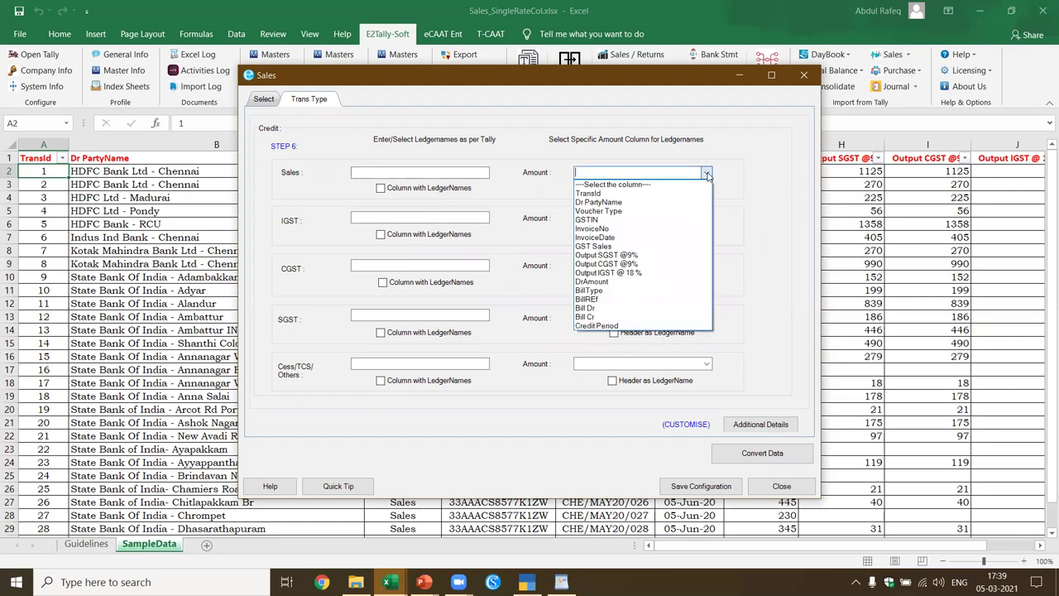
# Step: Map the Sales amount to GST Sales and the IGST amount to Output IGST @ 18 %, using both headers as ledger names
pyautogui.click(637, 247)
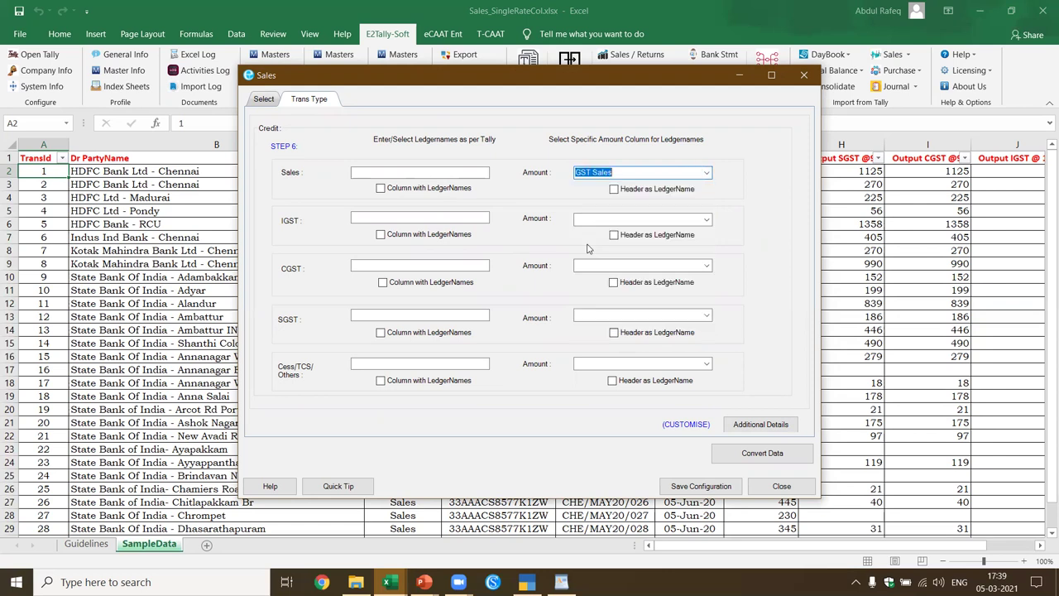
pyautogui.click(614, 189)
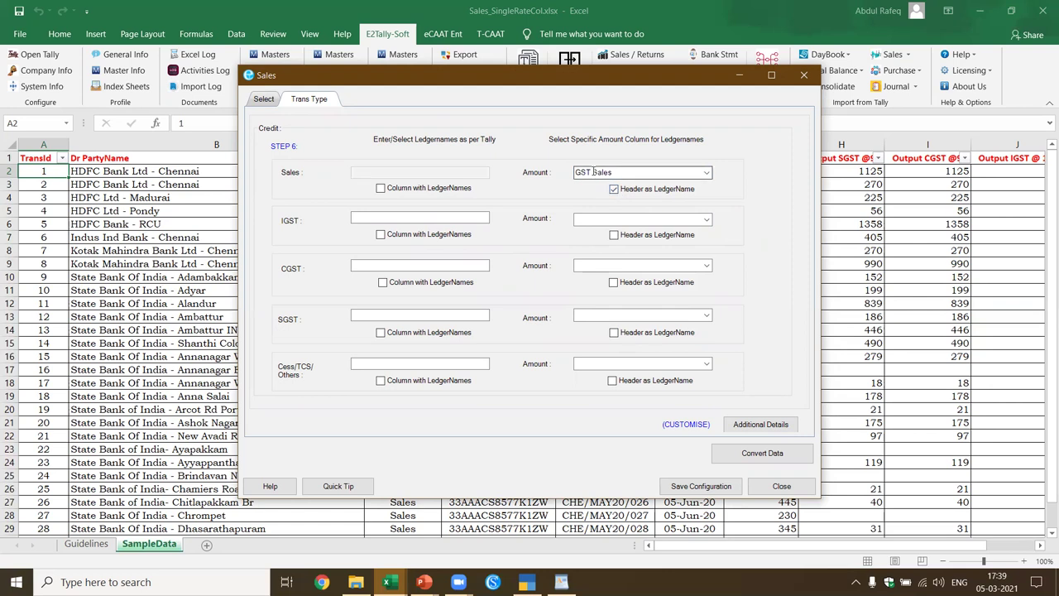
pyautogui.click(614, 235)
pyautogui.click(705, 220)
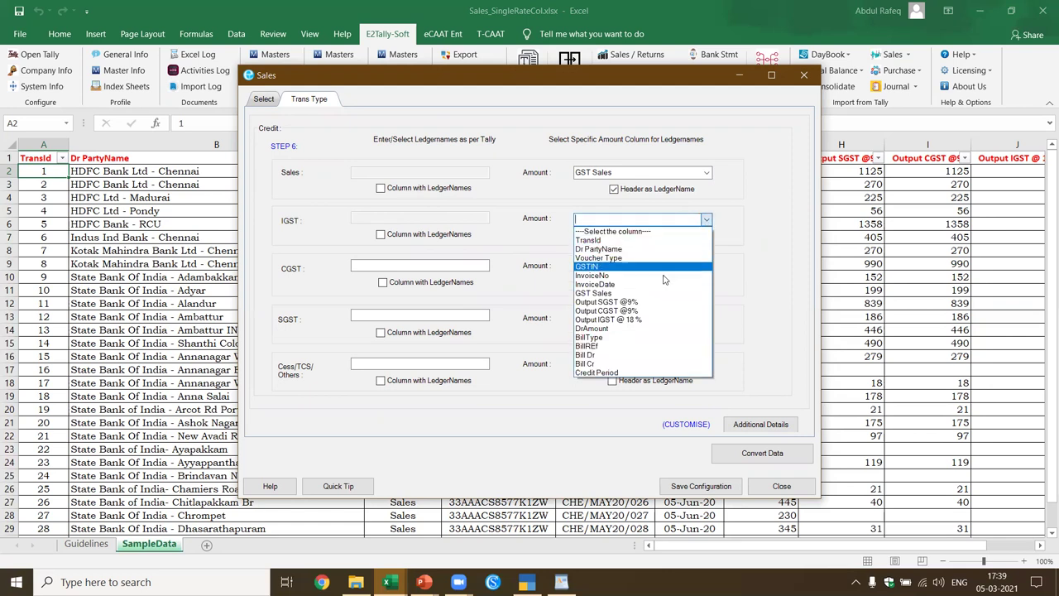
pyautogui.click(652, 321)
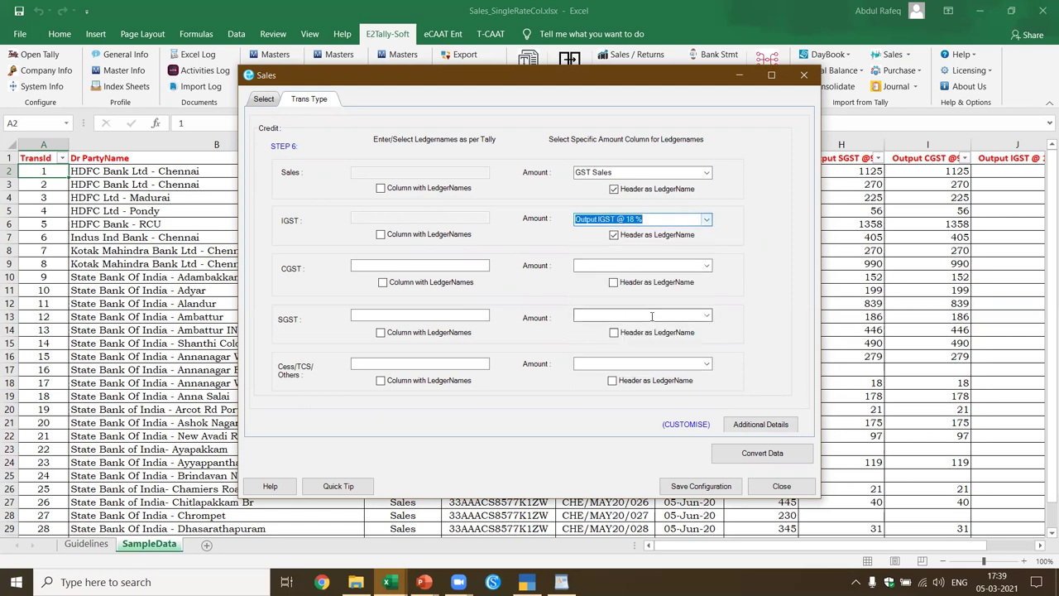
# Step: Map the CGST amount to Output CGST @9% and the SGST amount to Output SGST @9%, using both headers as ledger names
pyautogui.click(613, 282)
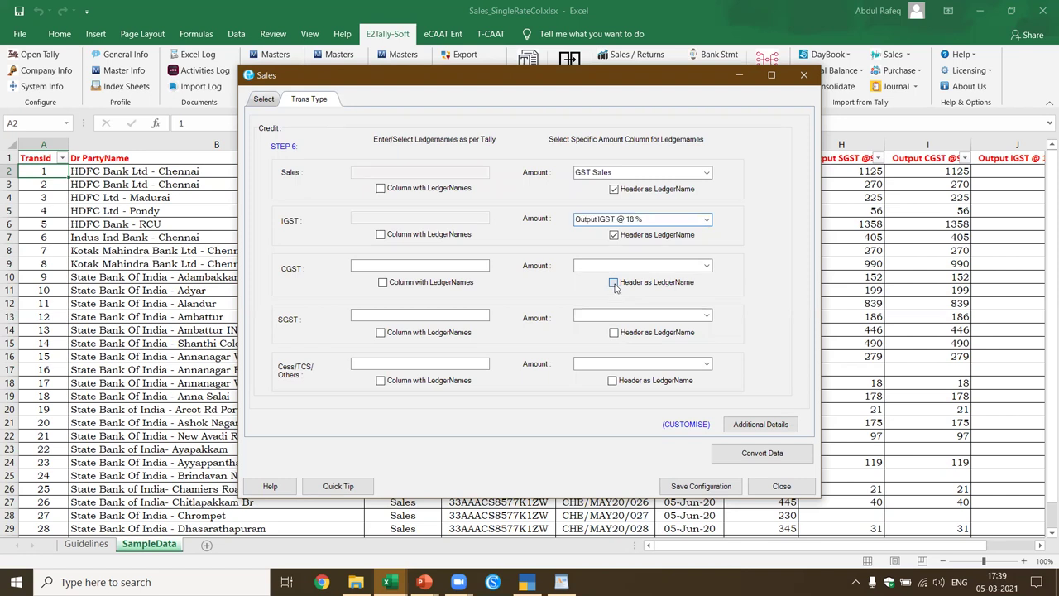
pyautogui.click(707, 266)
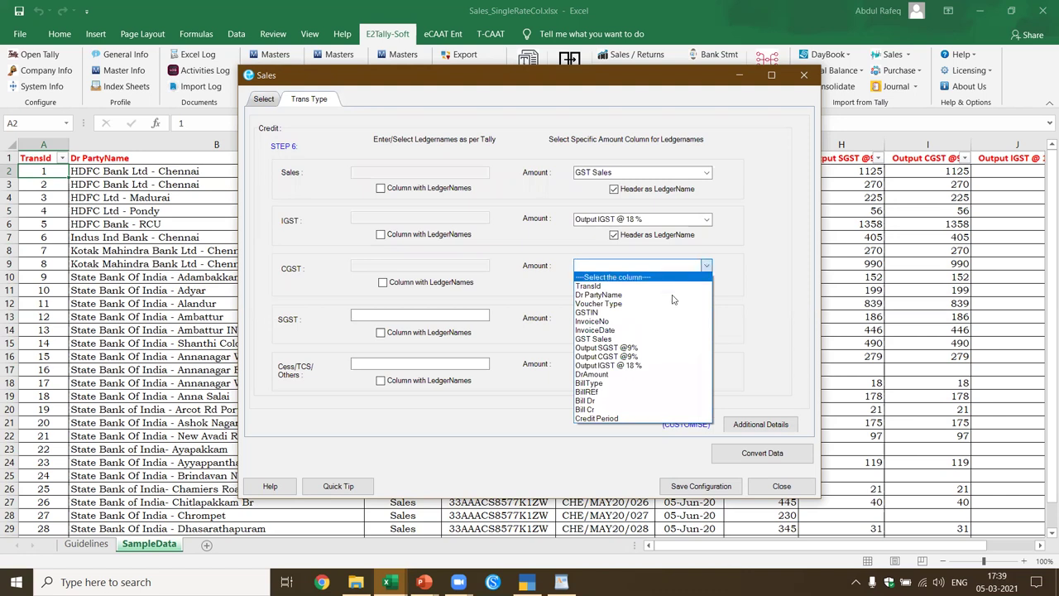
pyautogui.click(650, 356)
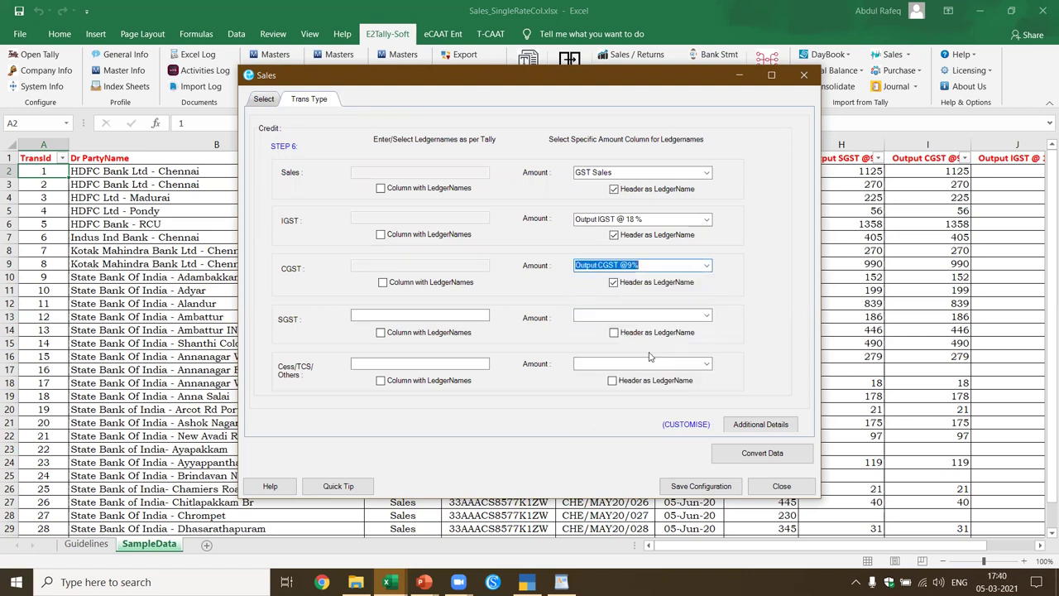
pyautogui.click(613, 333)
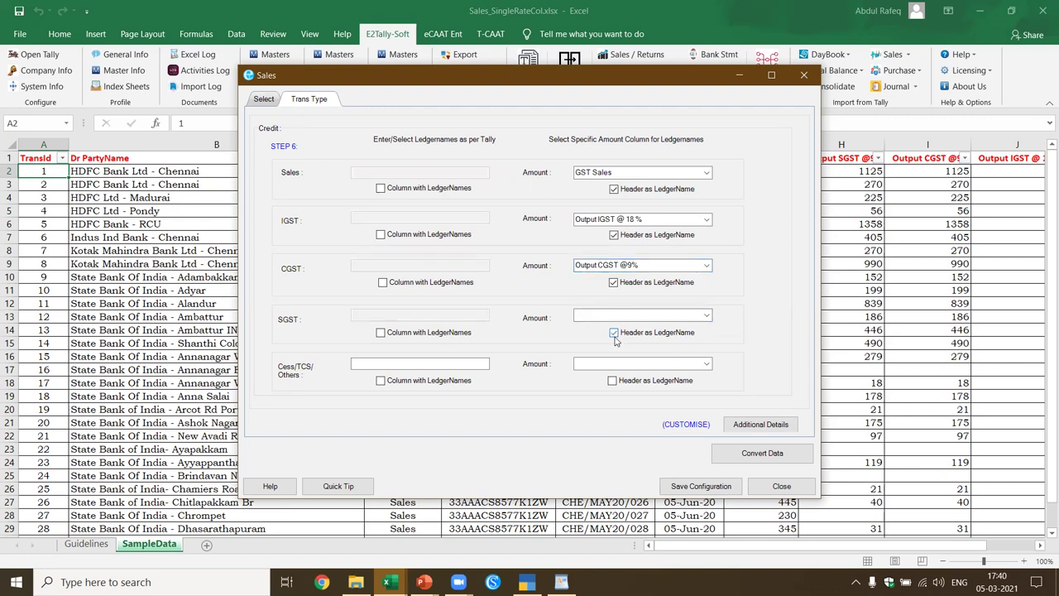
pyautogui.click(707, 318)
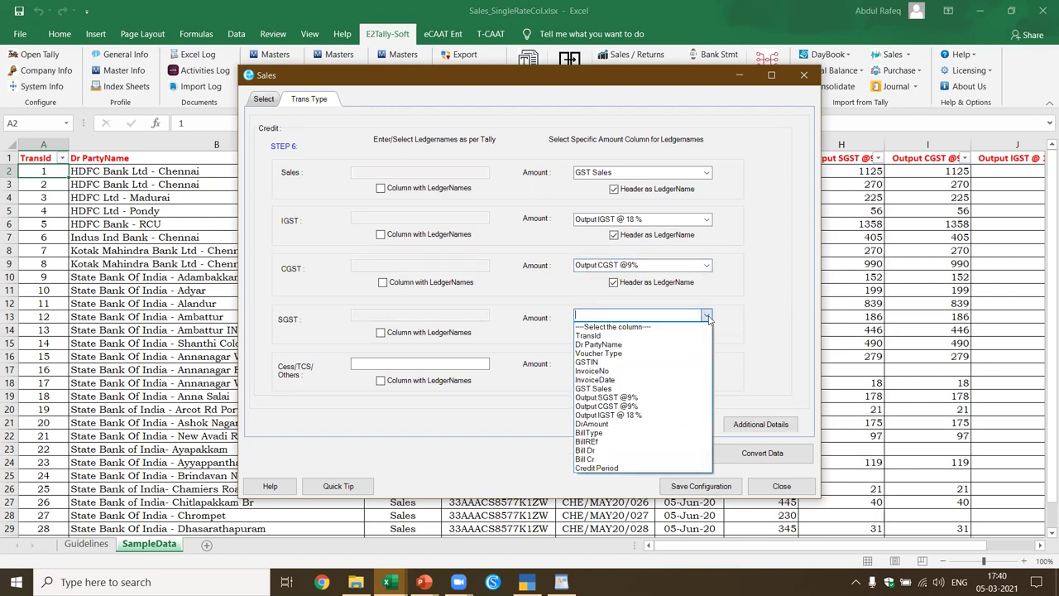
pyautogui.click(648, 398)
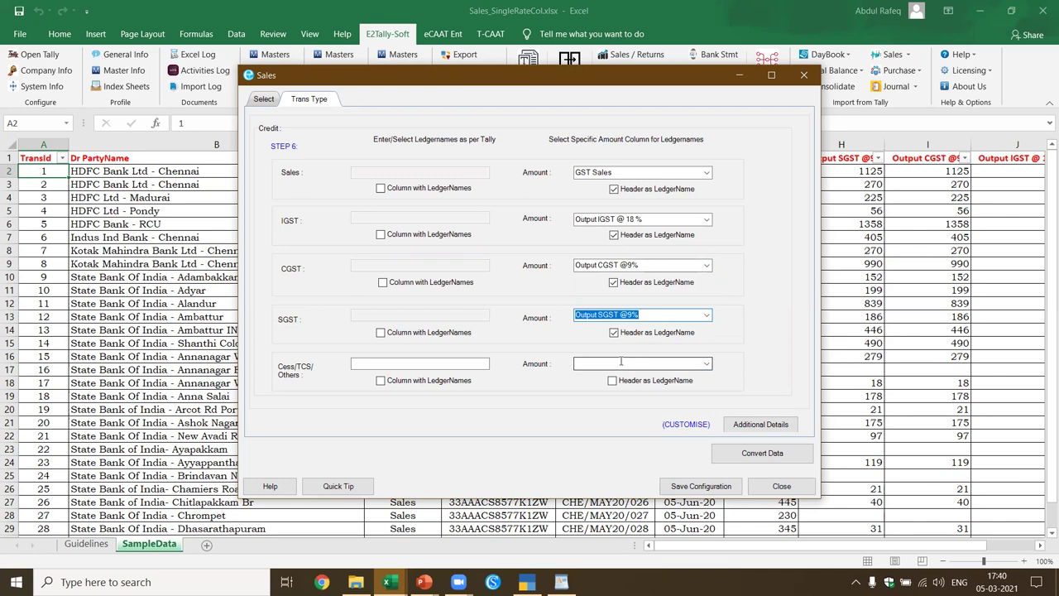
# Step: Open the additional details and examine the optional cost centre, bill-wise and inventory fields, leaving all three options disabled
pyautogui.click(778, 425)
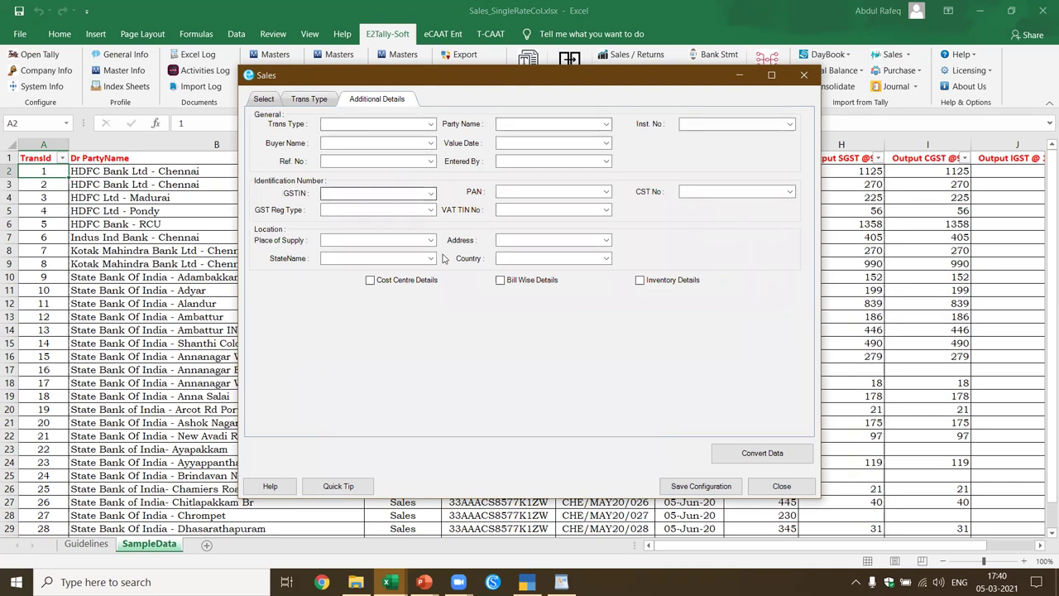
pyautogui.click(371, 281)
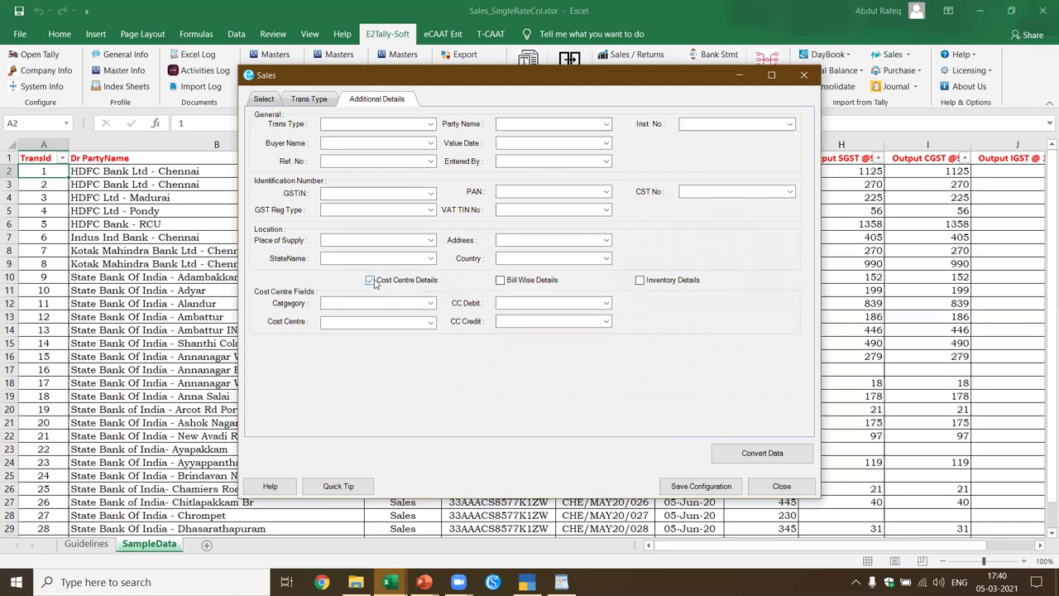
pyautogui.click(503, 281)
pyautogui.click(640, 283)
pyautogui.click(640, 283)
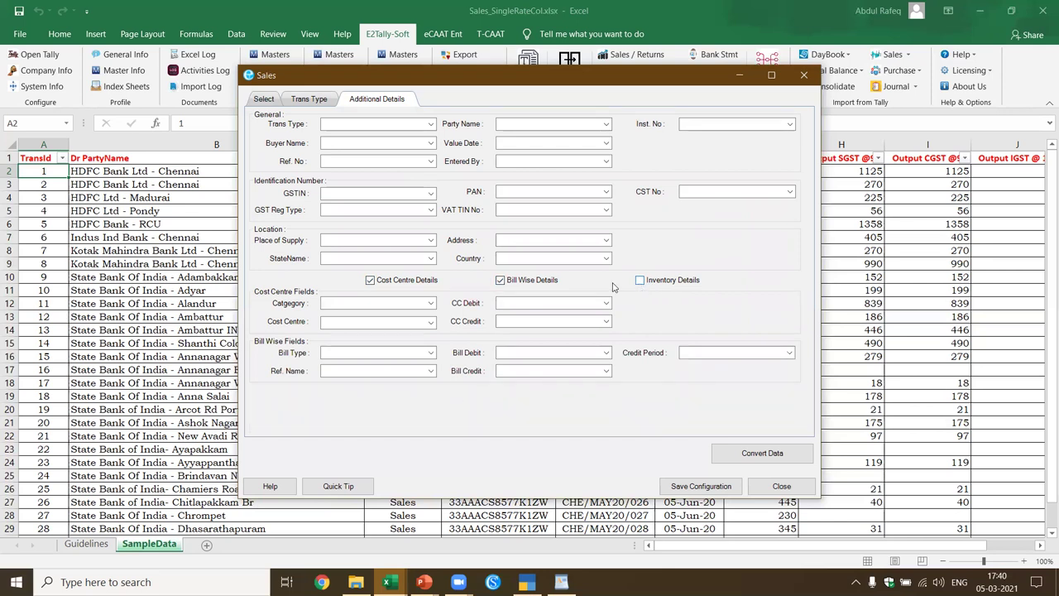
pyautogui.click(506, 282)
pyautogui.click(371, 281)
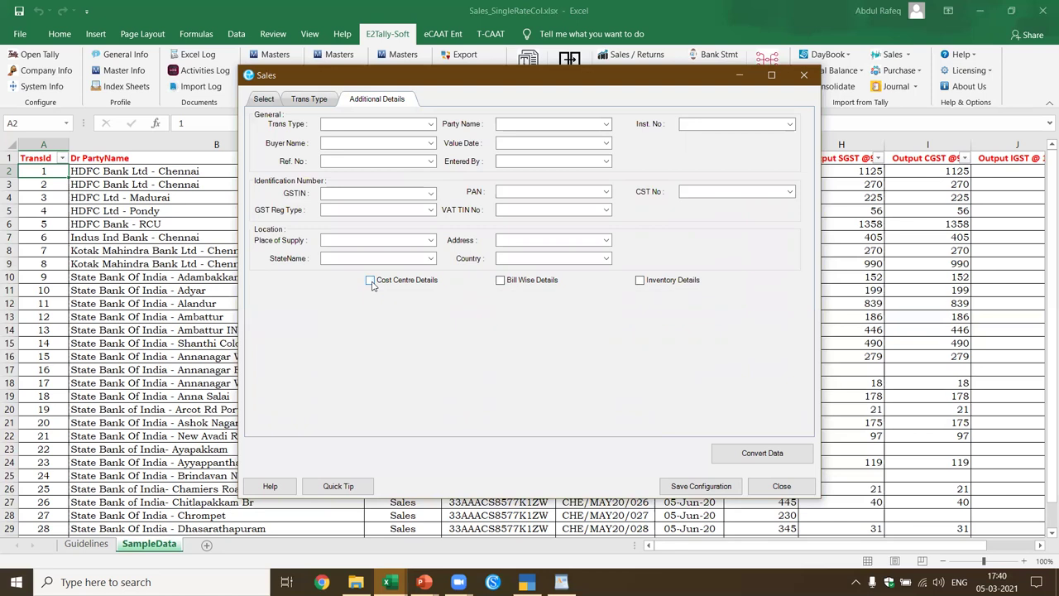
# Step: Convert the mapped sales data and review the transaction statistics
pyautogui.click(774, 454)
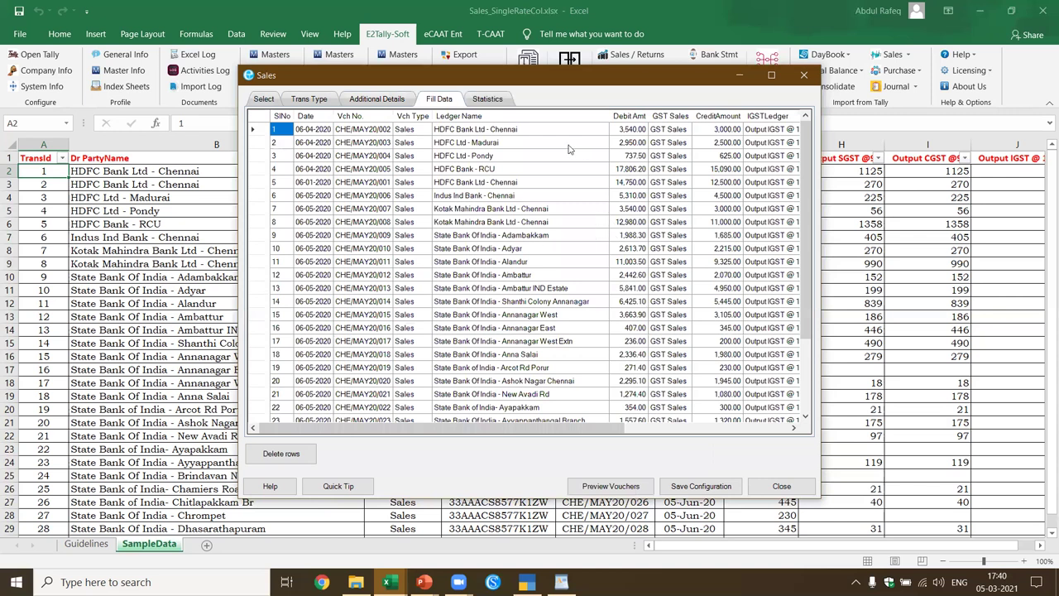
pyautogui.click(488, 99)
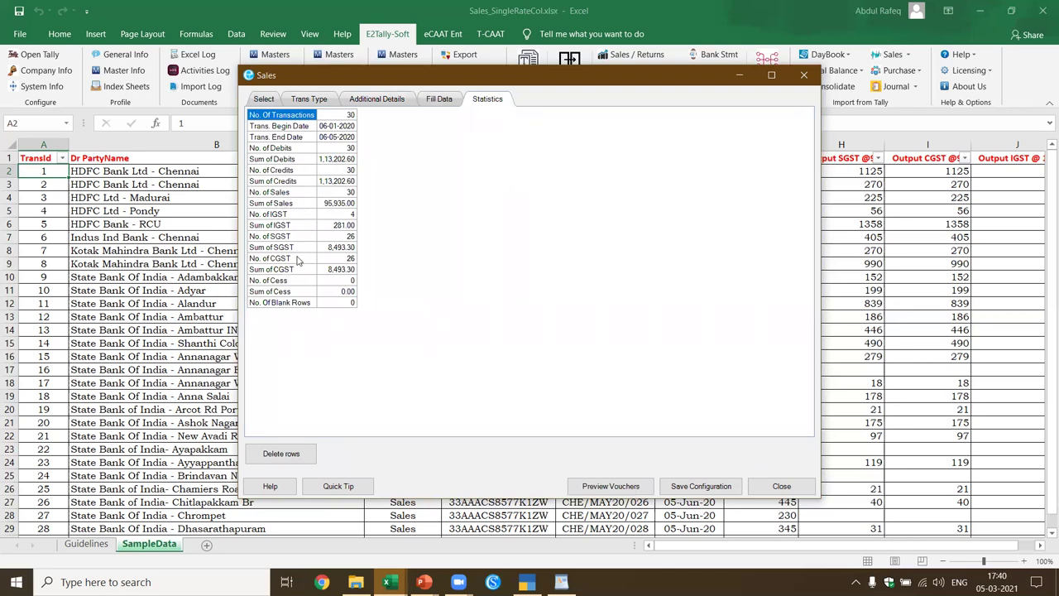
# Step: Preview the sales vouchers, save them in the current workbook and open the exported result
pyautogui.click(594, 486)
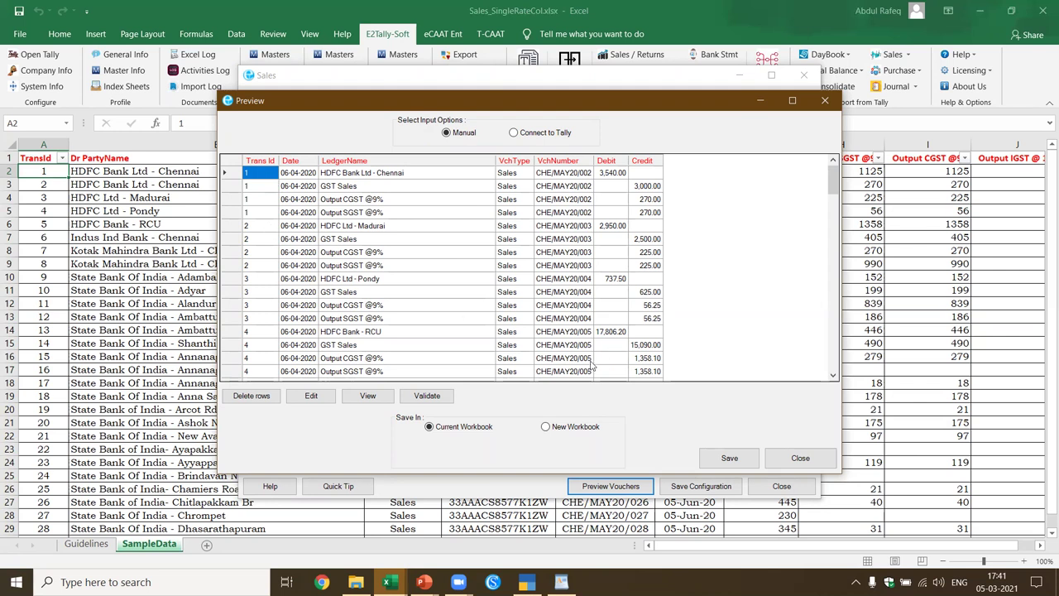
pyautogui.click(725, 458)
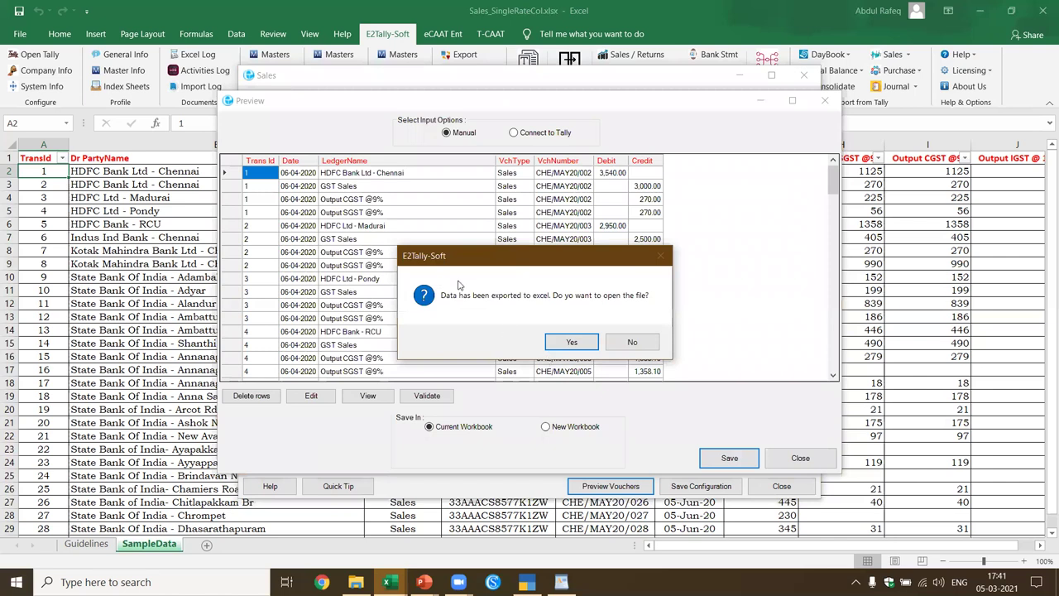
pyautogui.click(568, 346)
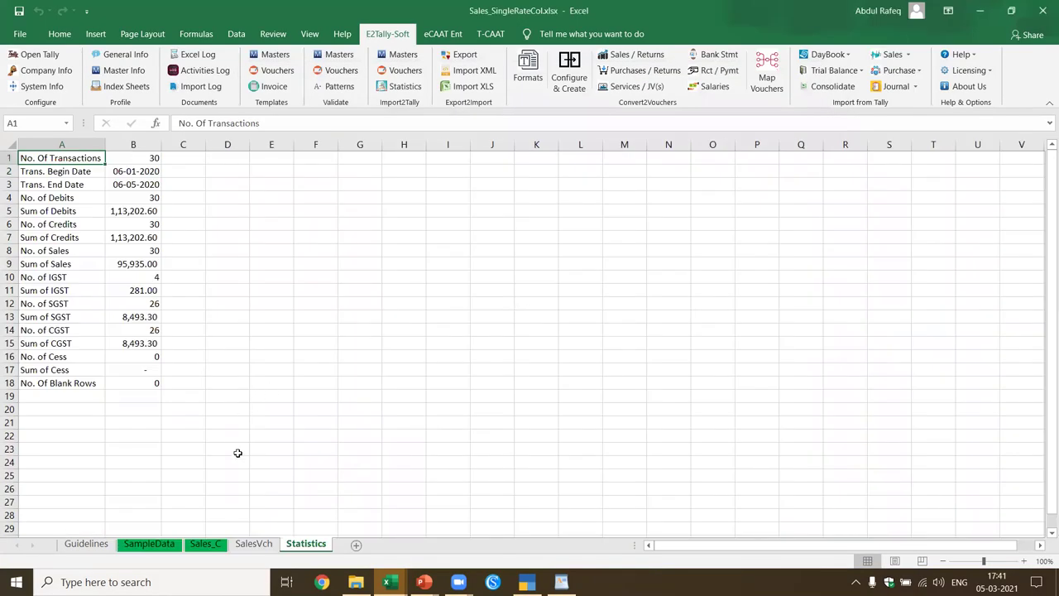
# Step: Review the ledger entries on the SalesVch sheet, then close the Sales_SingleRateCol workbook
pyautogui.click(260, 544)
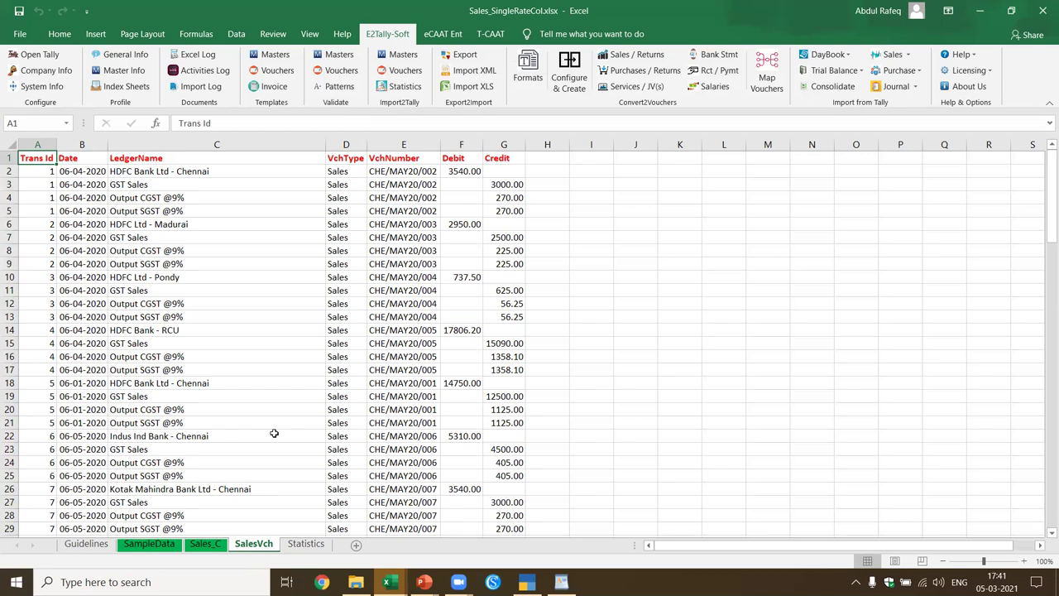
pyautogui.click(198, 343)
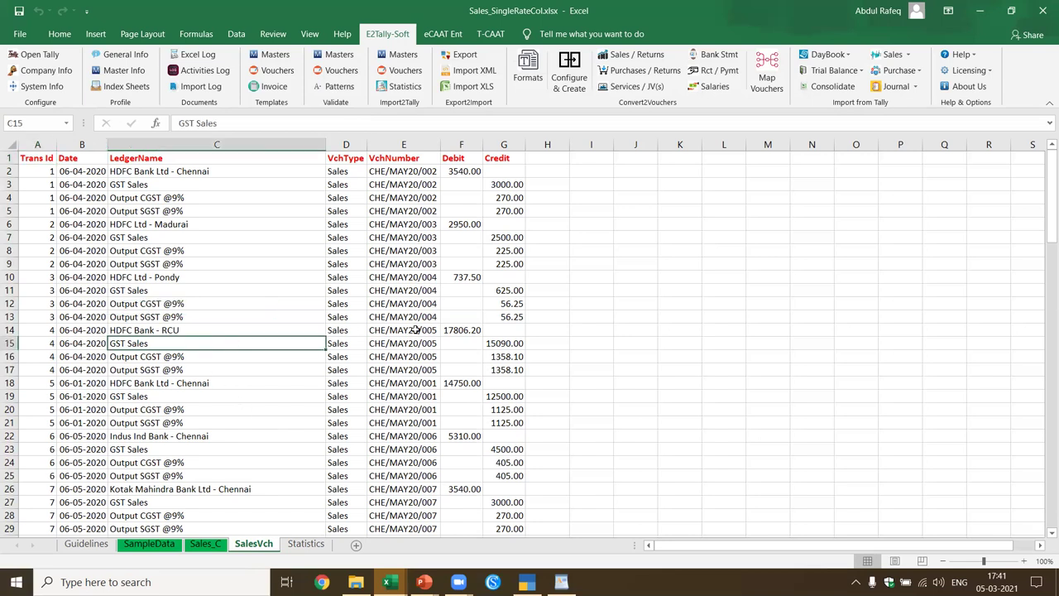
pyautogui.click(1043, 11)
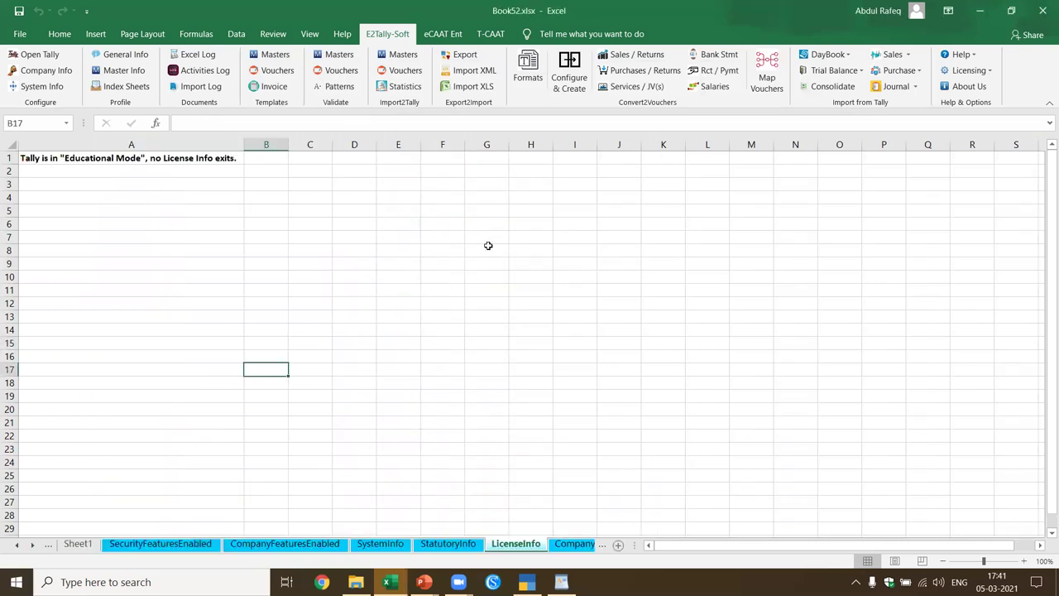
# Step: Open the Sales Returns sample data format for Single Rate with Header as Ledger Name
pyautogui.click(523, 69)
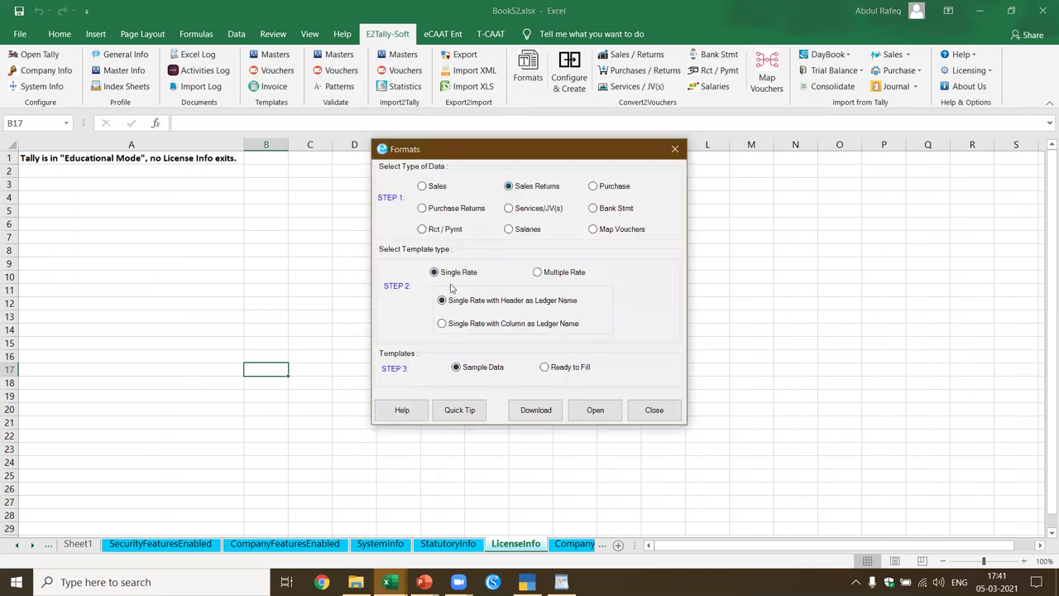
pyautogui.click(595, 410)
pyautogui.click(519, 348)
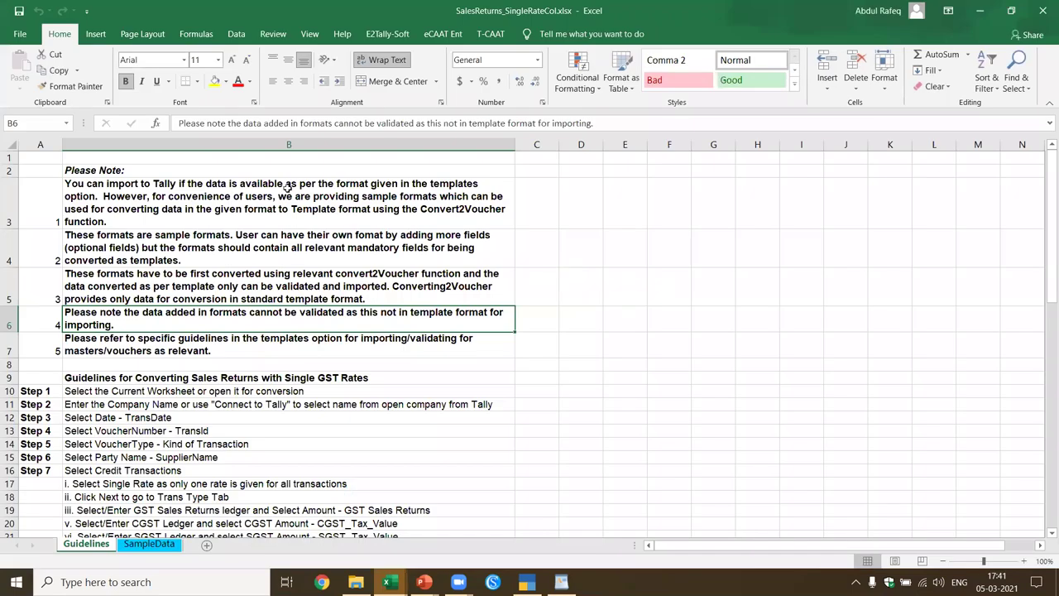
# Step: Examine the conversion guidelines and the voucher type and tax columns of the sales returns sample data
pyautogui.click(288, 187)
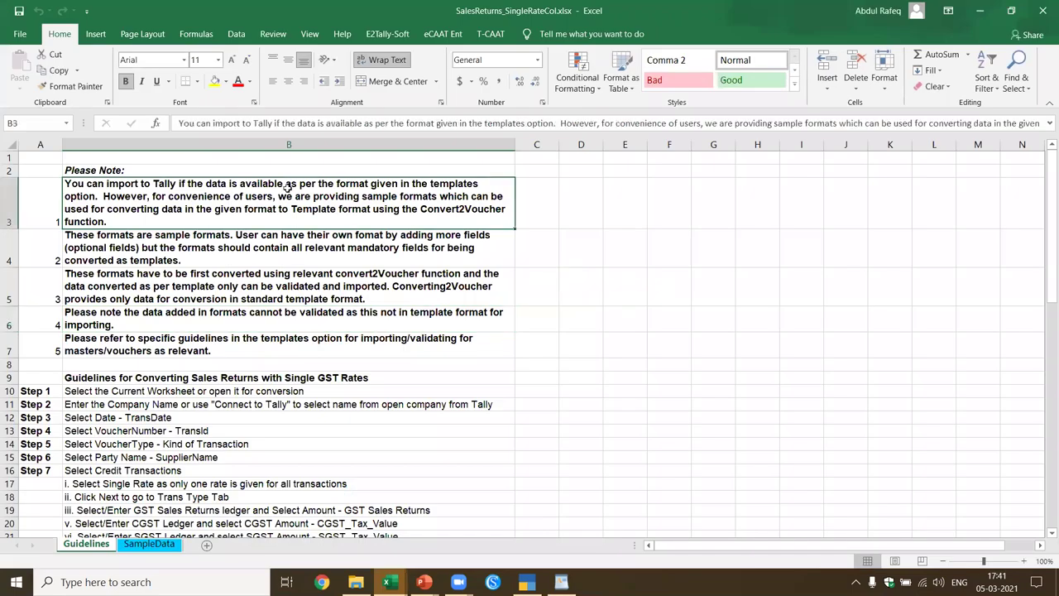
pyautogui.click(161, 545)
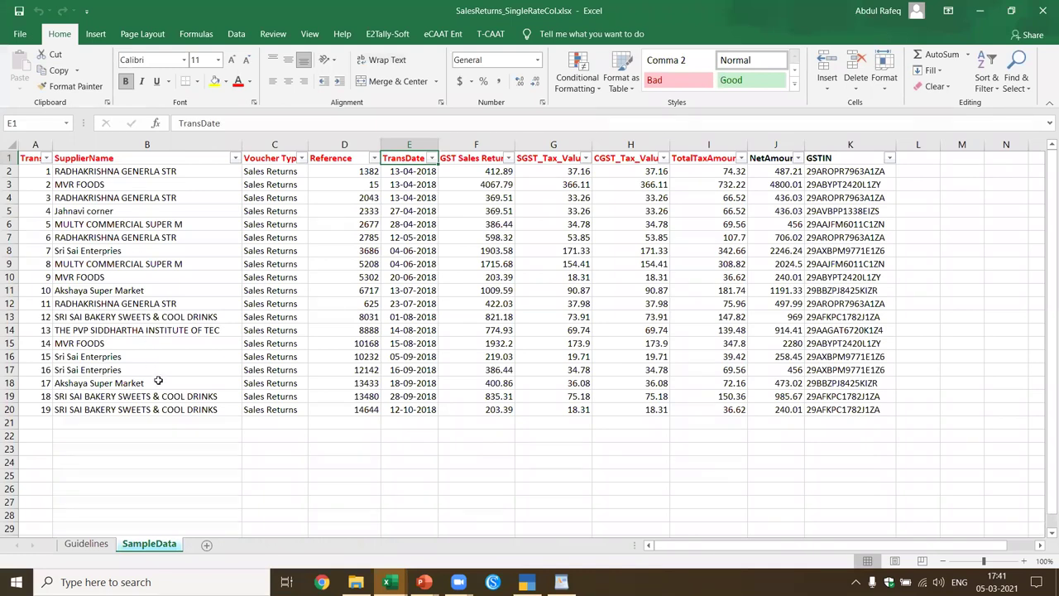
pyautogui.click(284, 170)
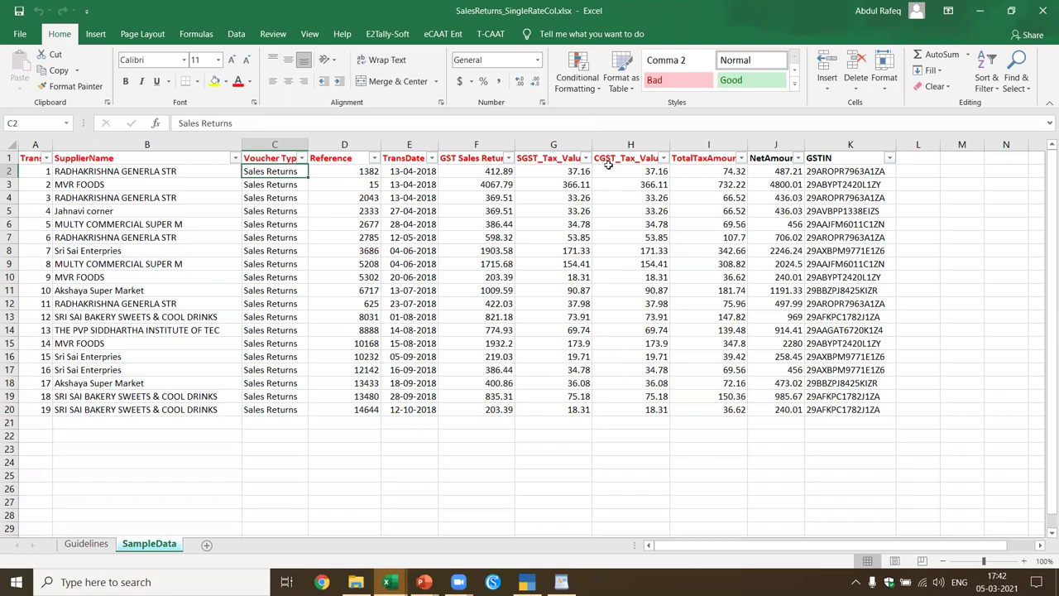
# Step: Start the sales/returns voucher conversion on the SampleData sheet with Sales Returns as the type, and bring its dialog to the front
pyautogui.click(392, 33)
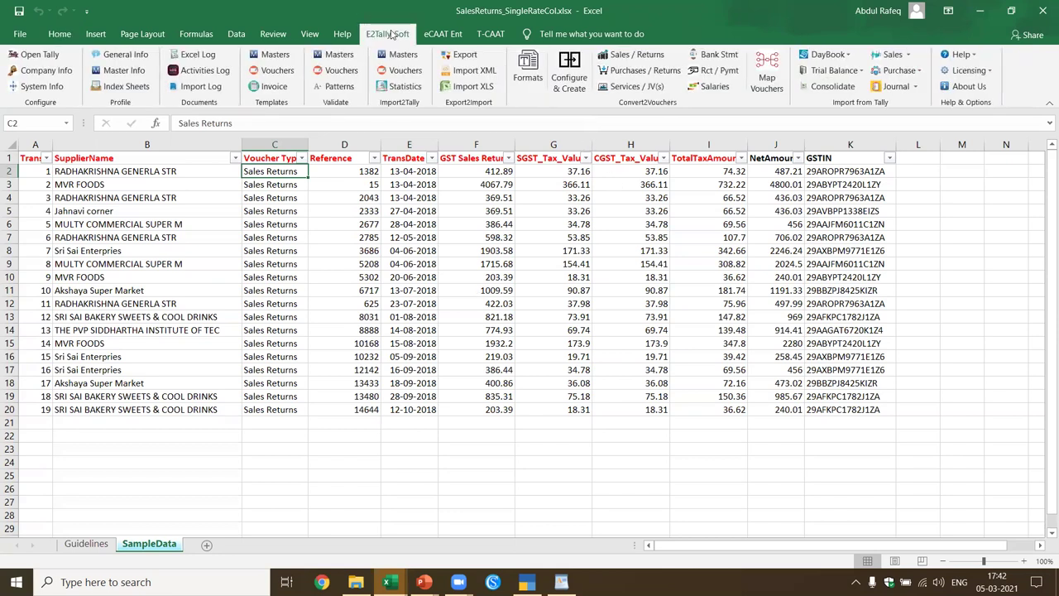
pyautogui.click(648, 56)
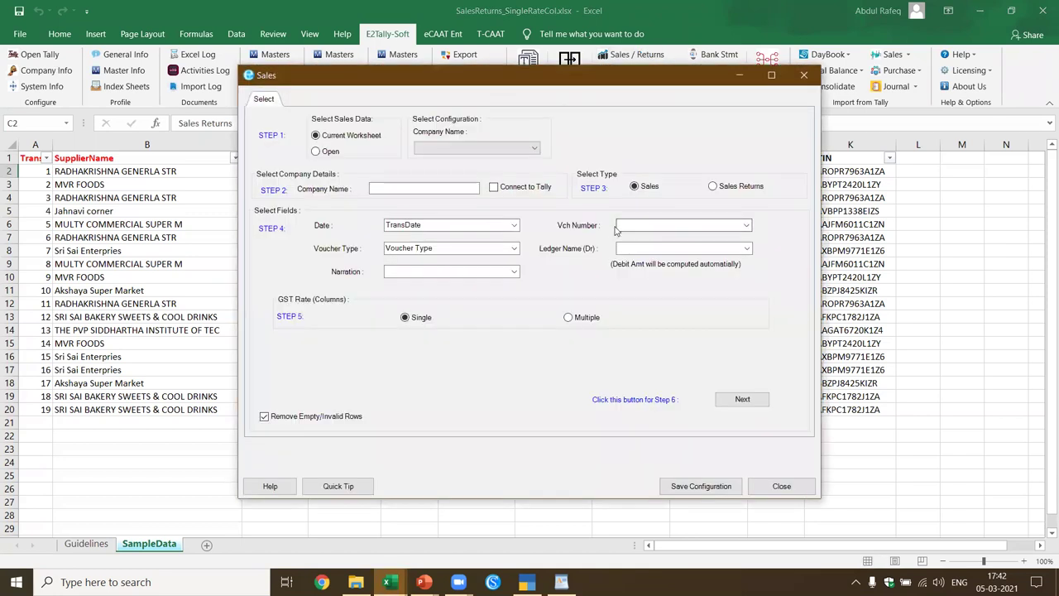
pyautogui.click(713, 187)
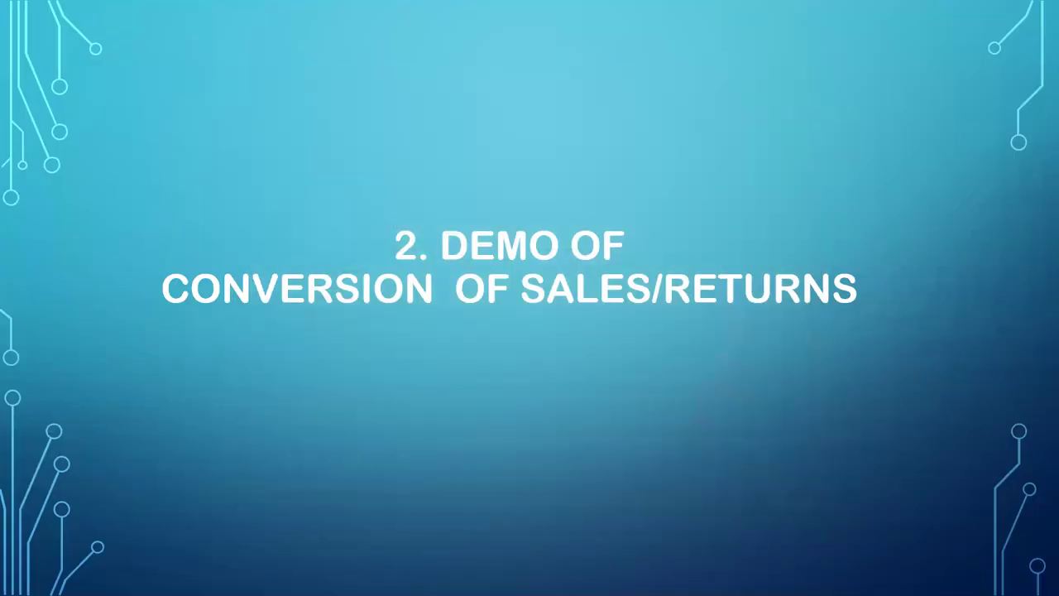
pyautogui.hotkey('alt', 'Tab')
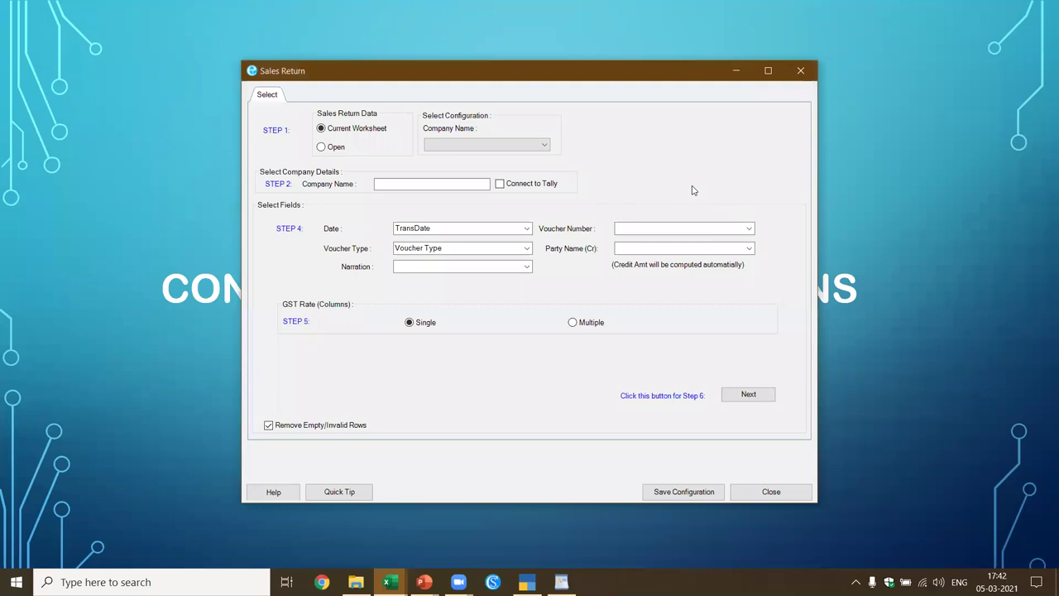
pyautogui.hotkey('alt', 'Tab')
pyautogui.hotkey('alt', 'Tab')
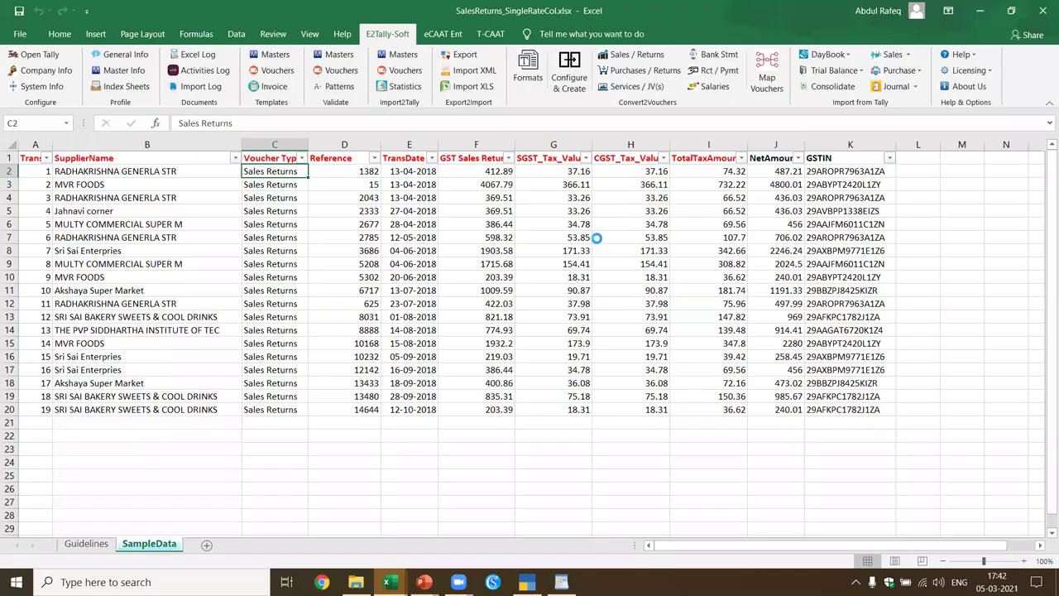
pyautogui.hotkey('alt', 'Tab')
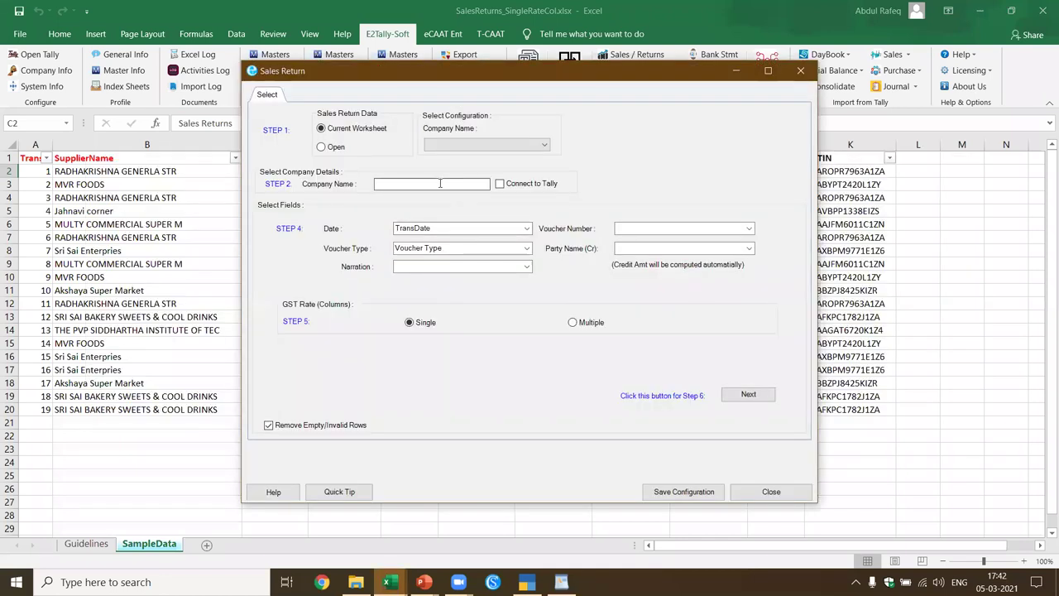
# Step: Set the company name to aa and use the GSTIN column as the narration for the sales return
pyautogui.click(439, 182)
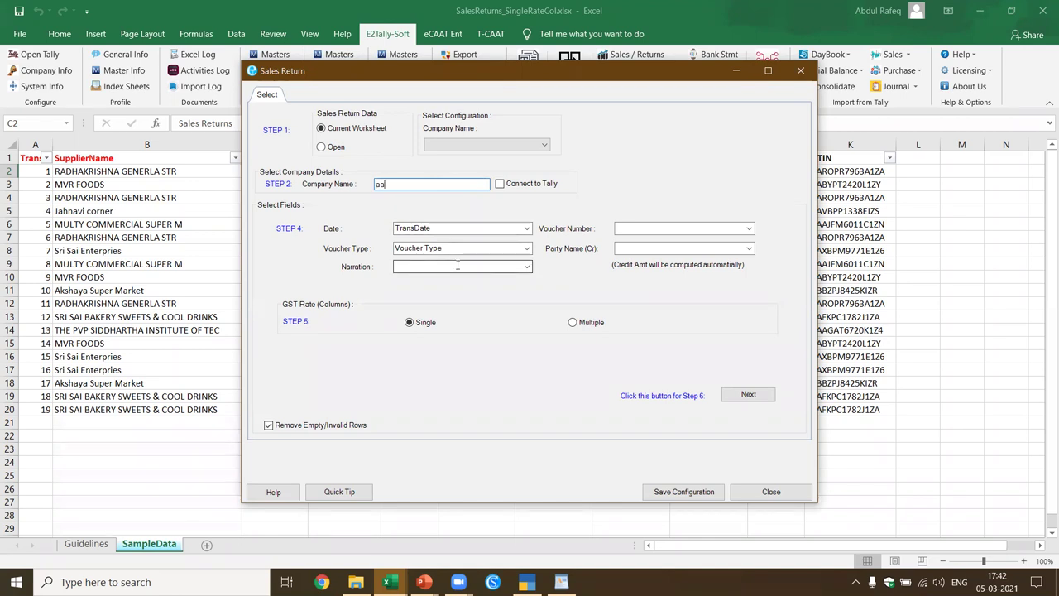
pyautogui.click(526, 268)
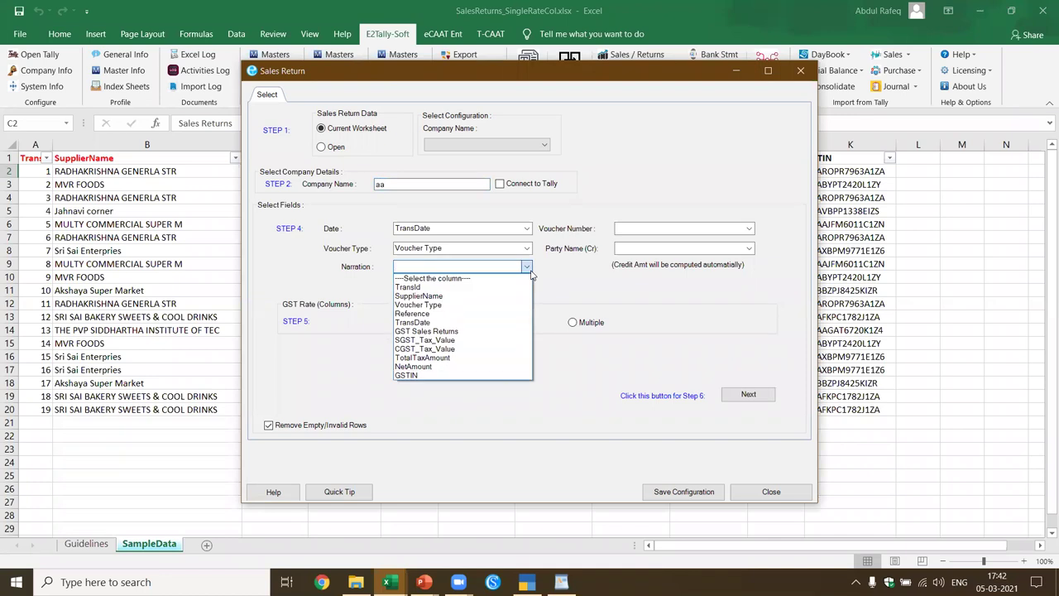
pyautogui.click(465, 377)
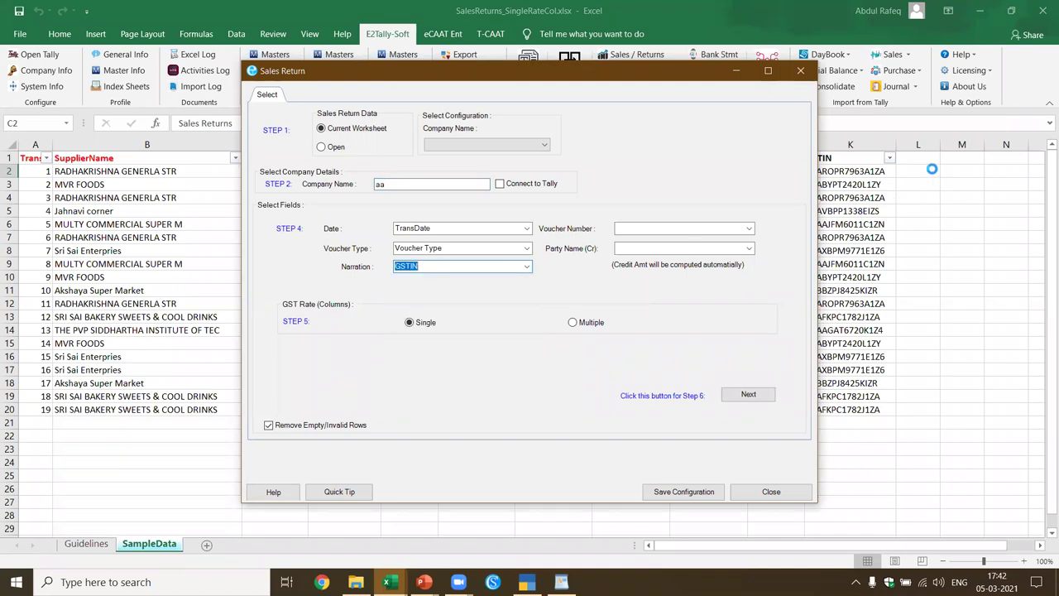
# Step: Map the voucher number to TransId and the party name to SupplierName, then proceed to the ledger and amount settings
pyautogui.click(748, 230)
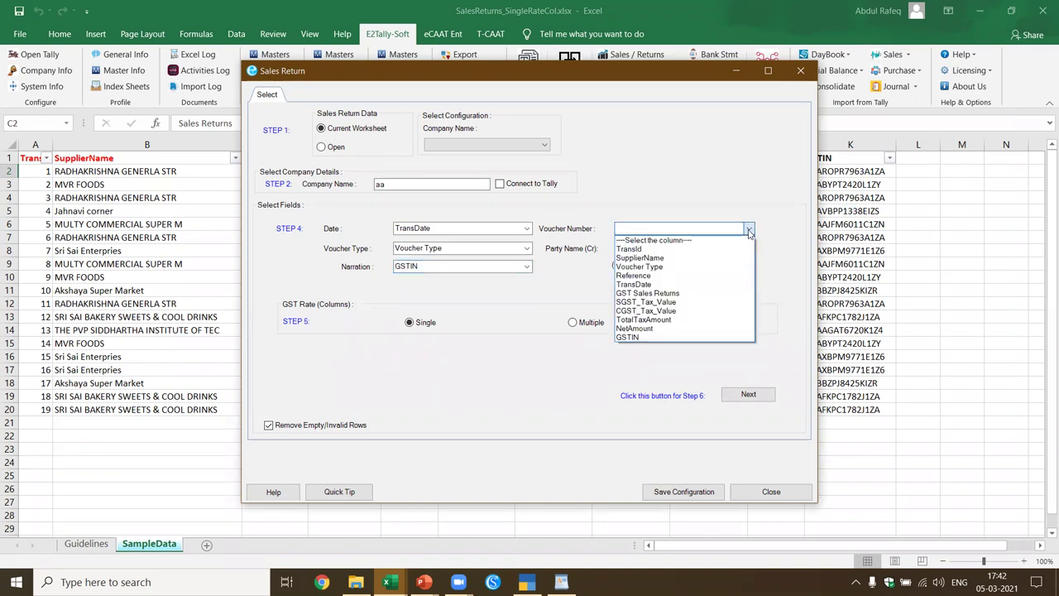
pyautogui.click(716, 248)
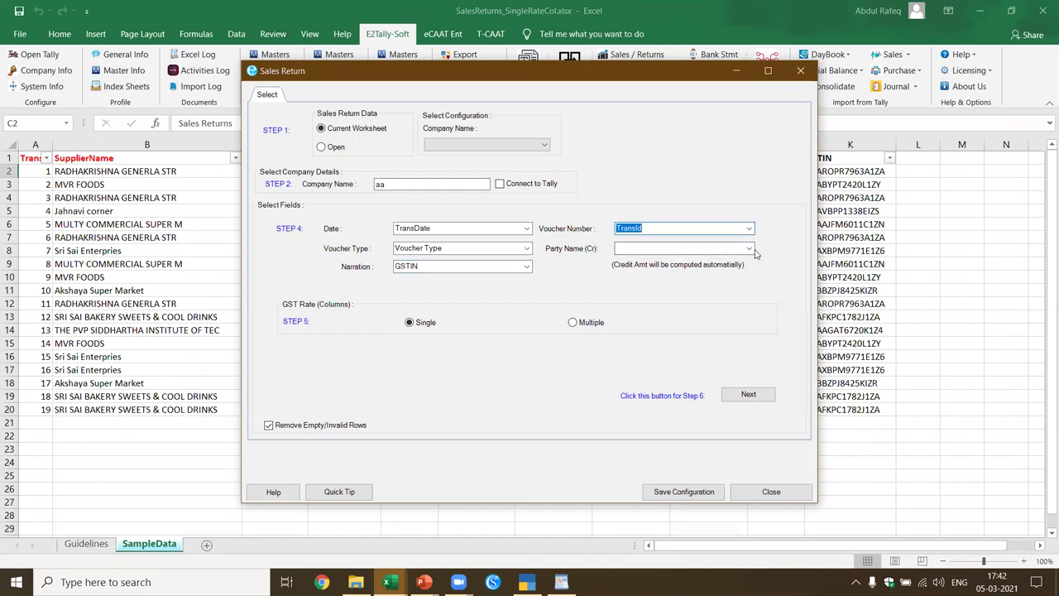
pyautogui.click(749, 249)
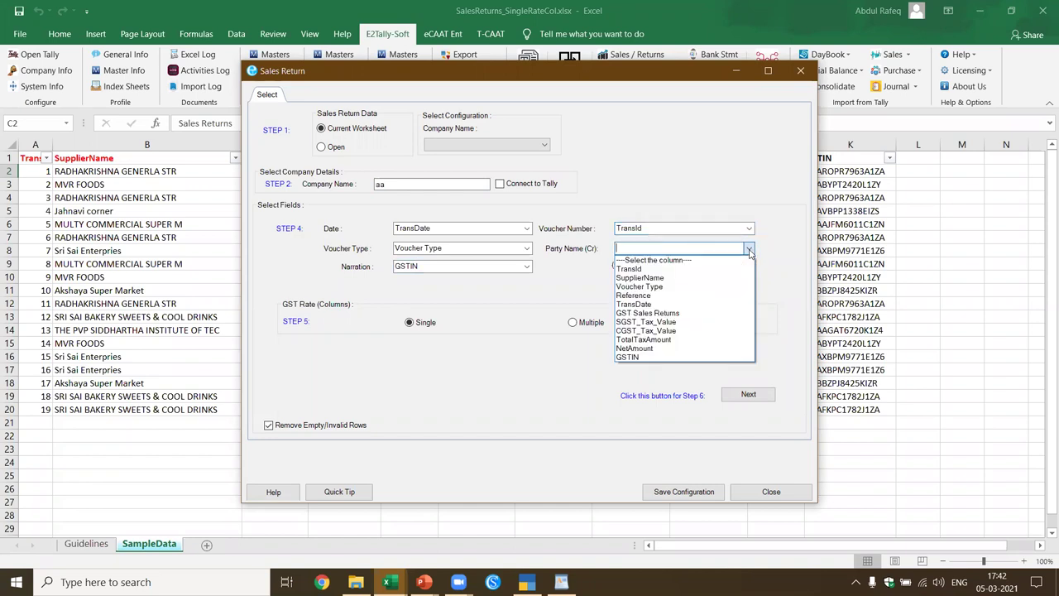
pyautogui.click(709, 277)
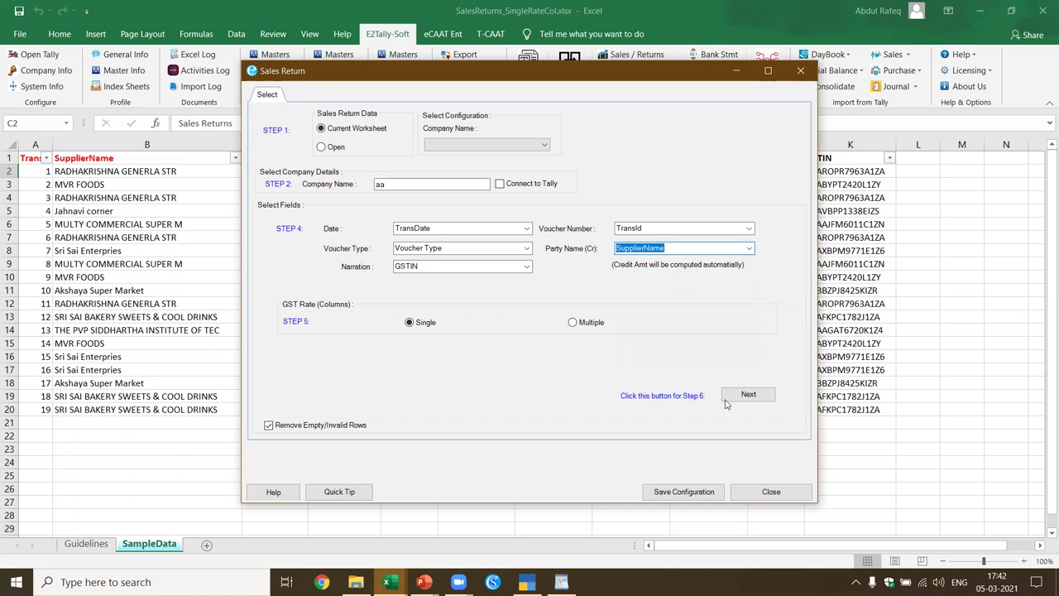
pyautogui.click(753, 395)
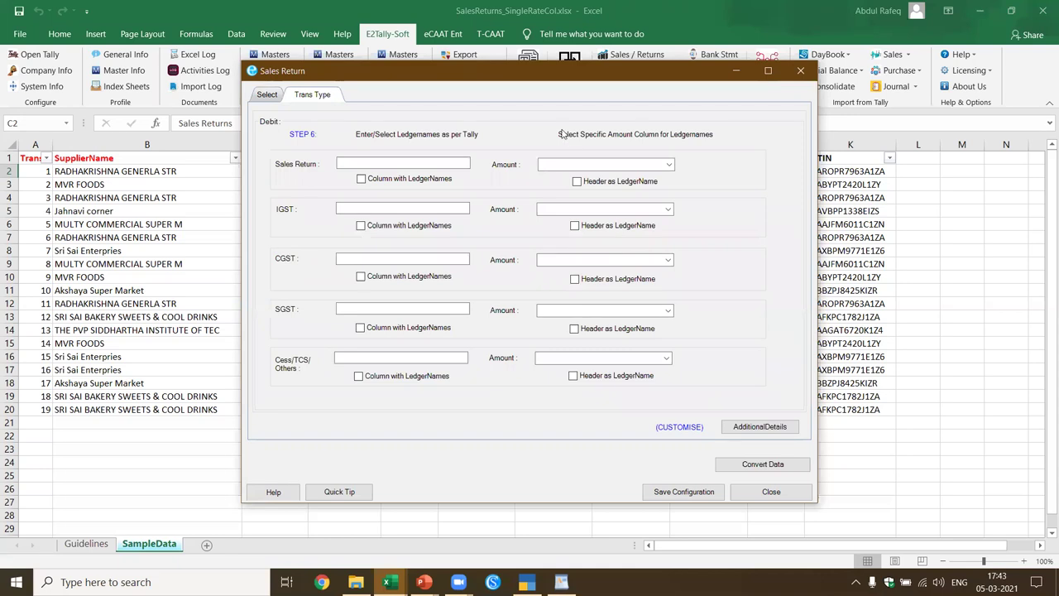
# Step: Assign the GST Sales Returns column as the Sales Return amount, using its header as the ledger name
pyautogui.click(576, 182)
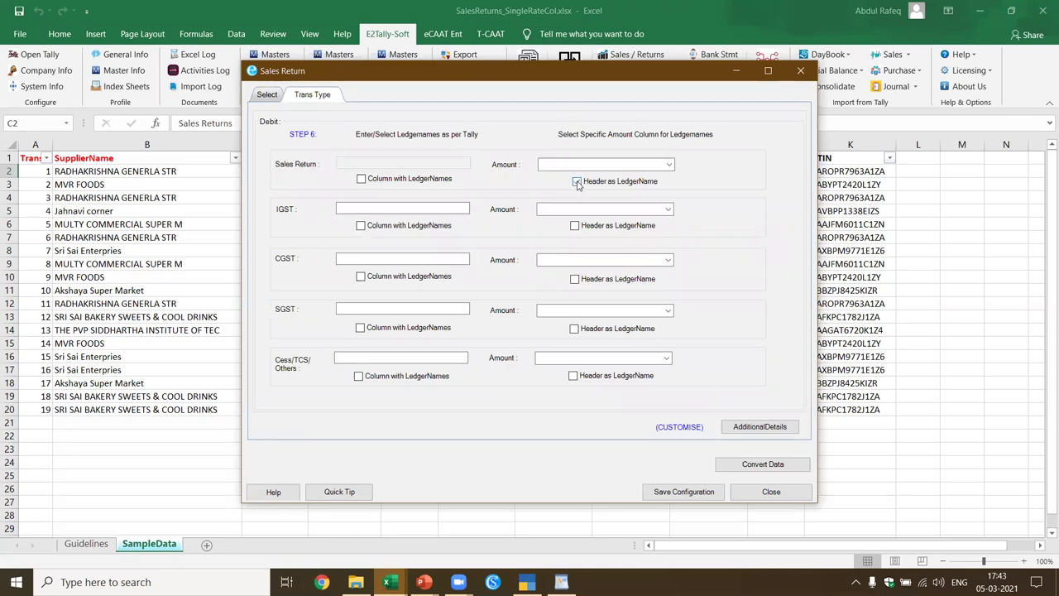
pyautogui.click(669, 164)
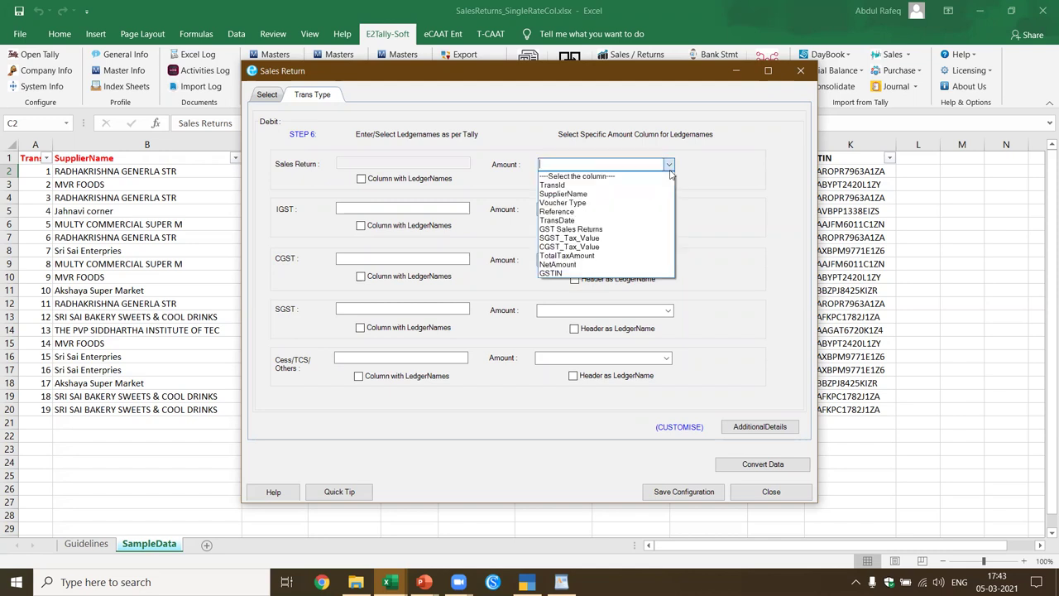
pyautogui.click(597, 230)
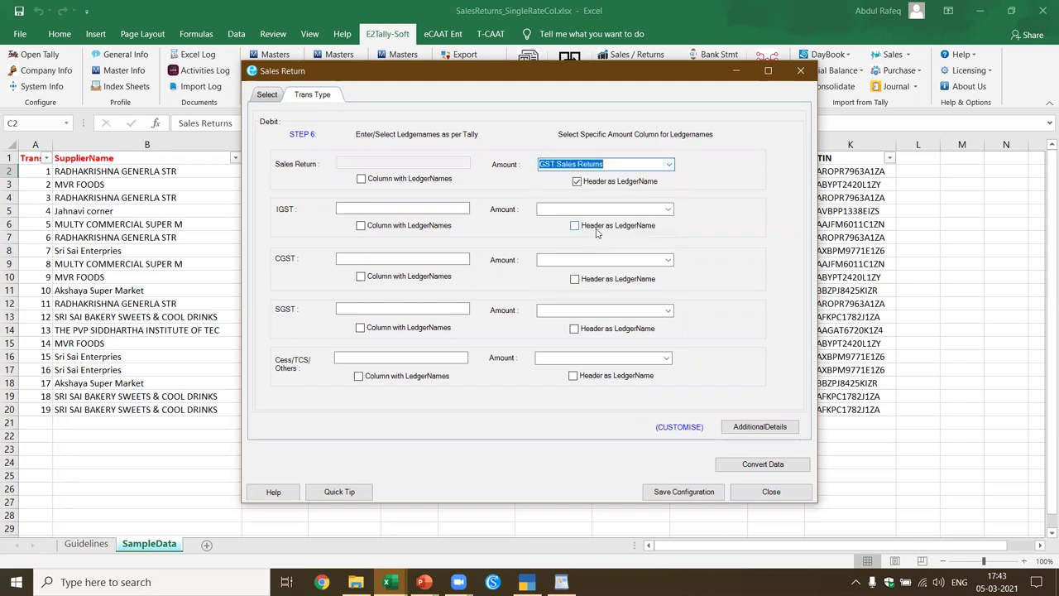
pyautogui.click(575, 226)
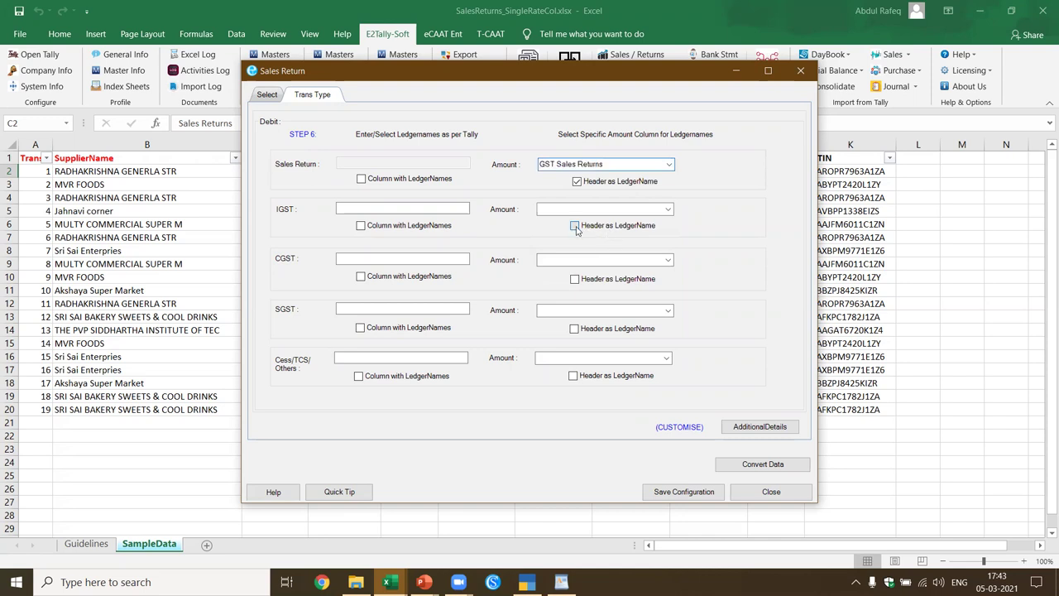
pyautogui.click(652, 210)
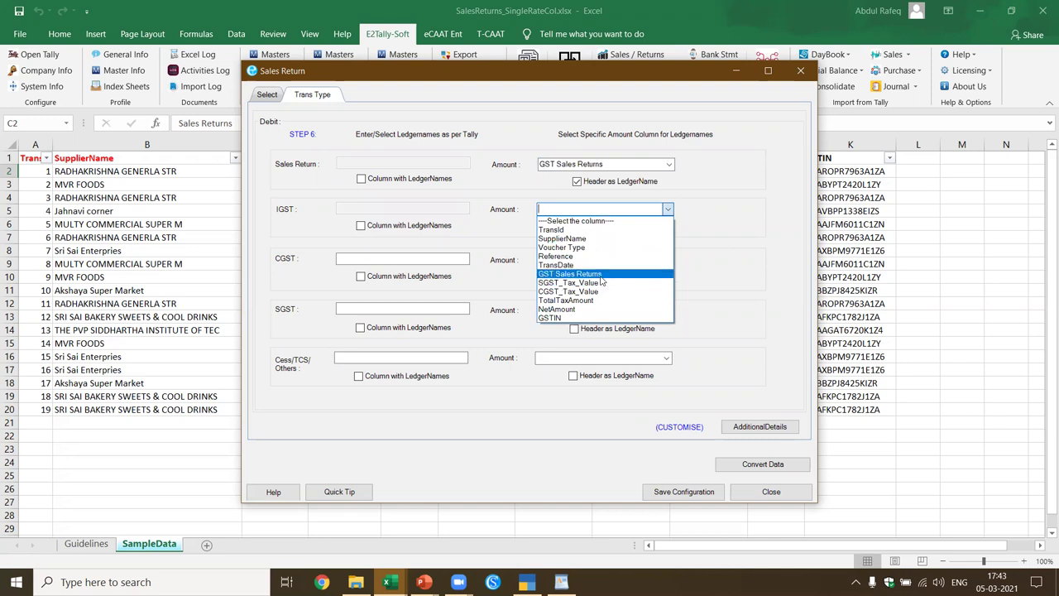
pyautogui.click(727, 254)
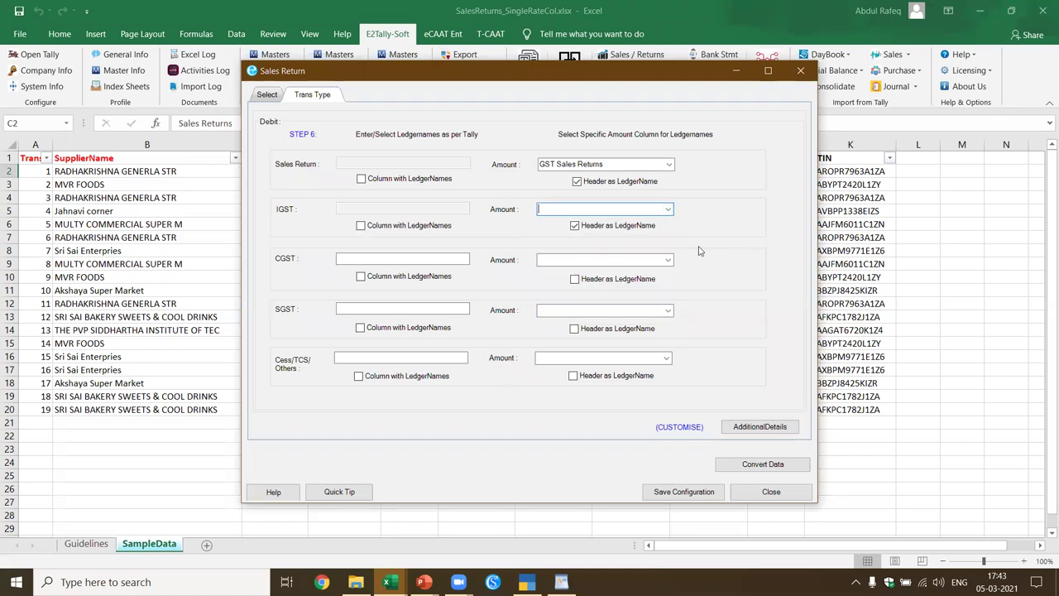
pyautogui.click(575, 226)
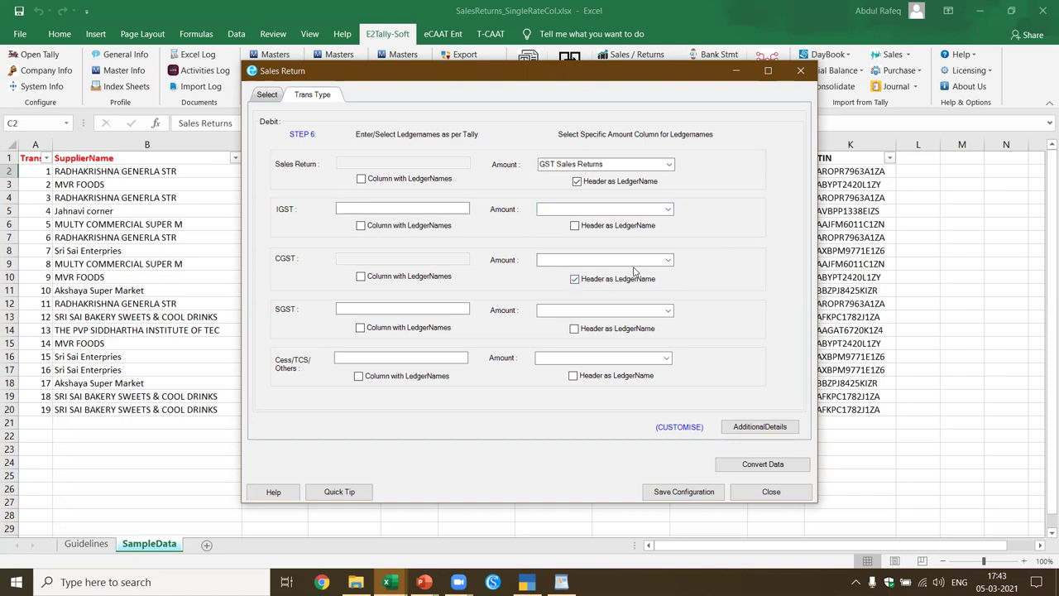
# Step: Assign CGST_Tax_Value and SGST_Tax_Value as the CGST and SGST amounts, with their headers as ledger names
pyautogui.click(667, 260)
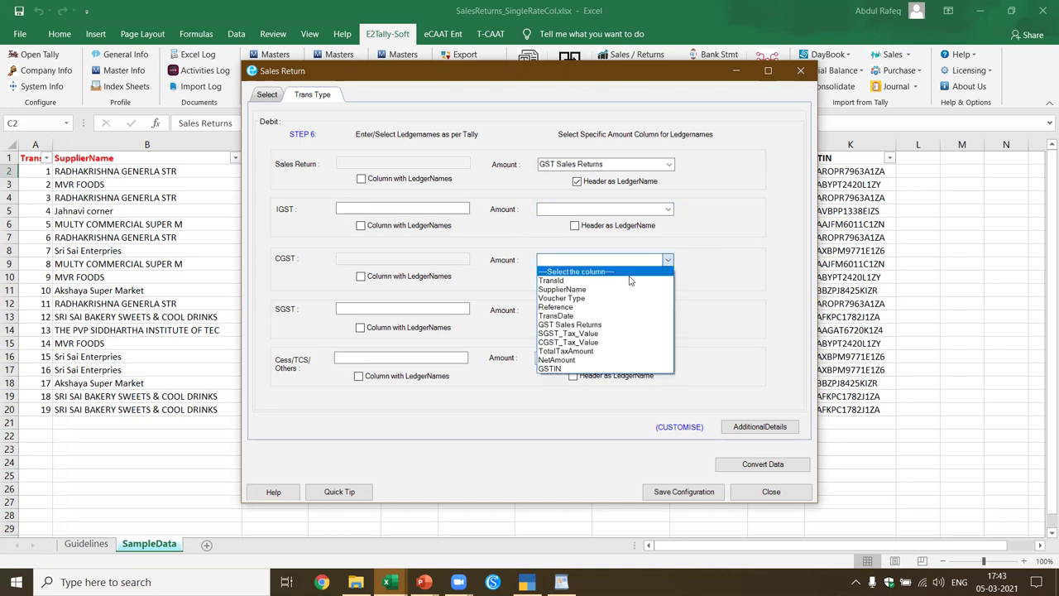
pyautogui.click(594, 343)
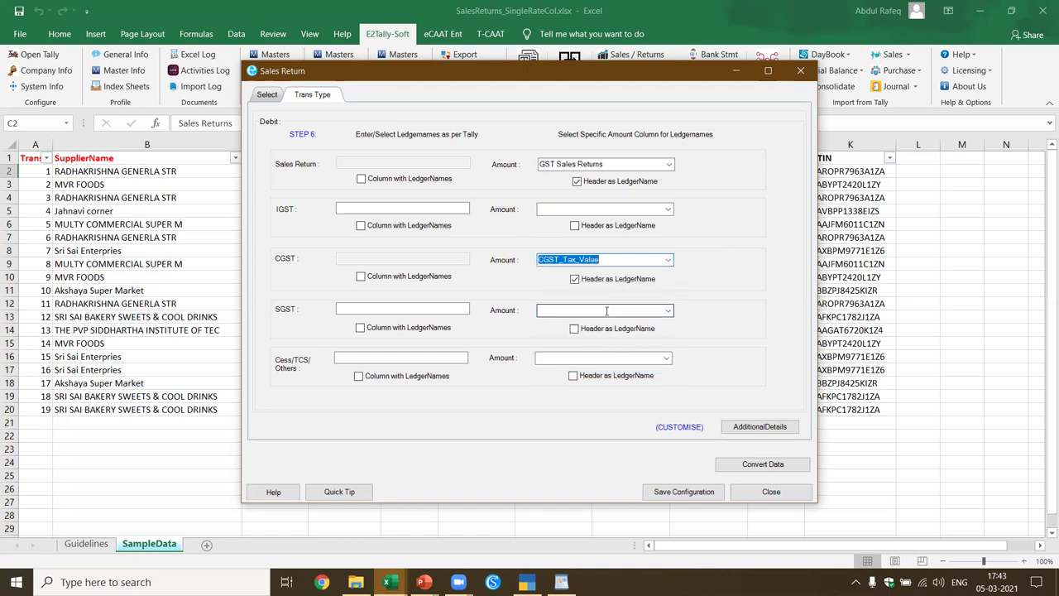
pyautogui.click(574, 329)
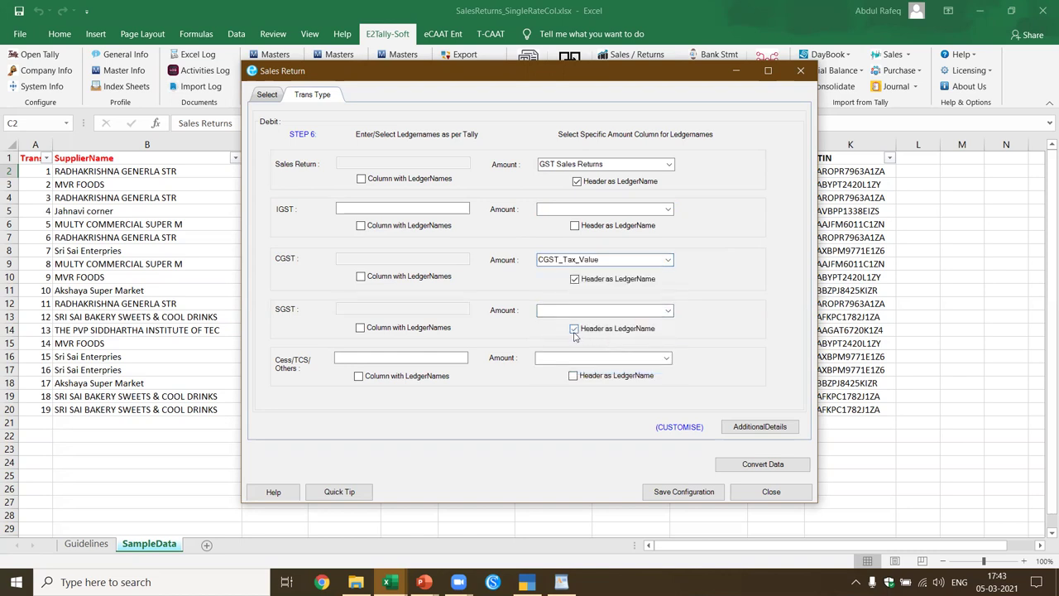
pyautogui.click(666, 312)
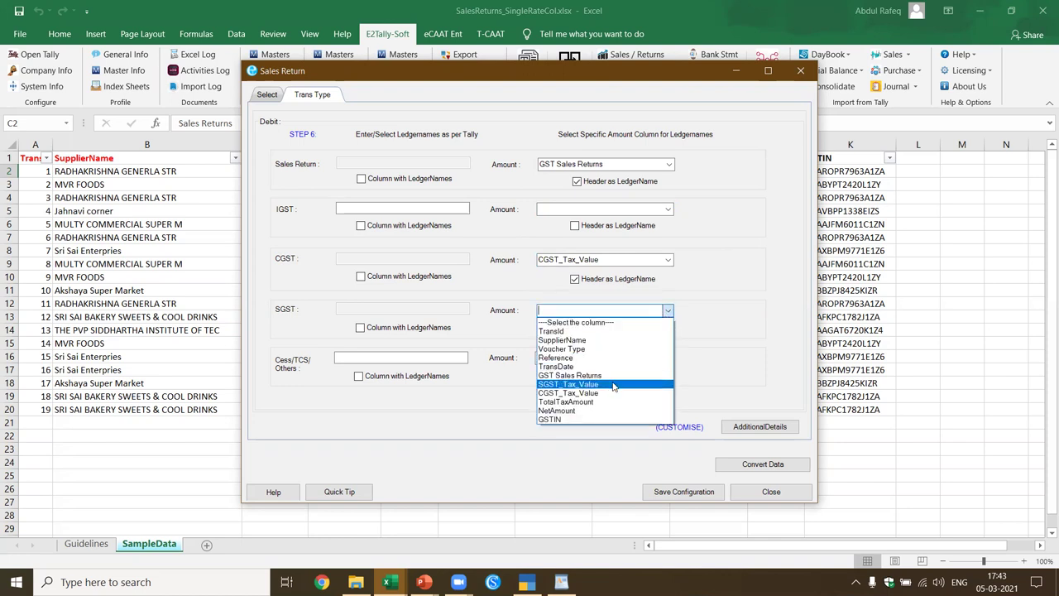
pyautogui.click(613, 385)
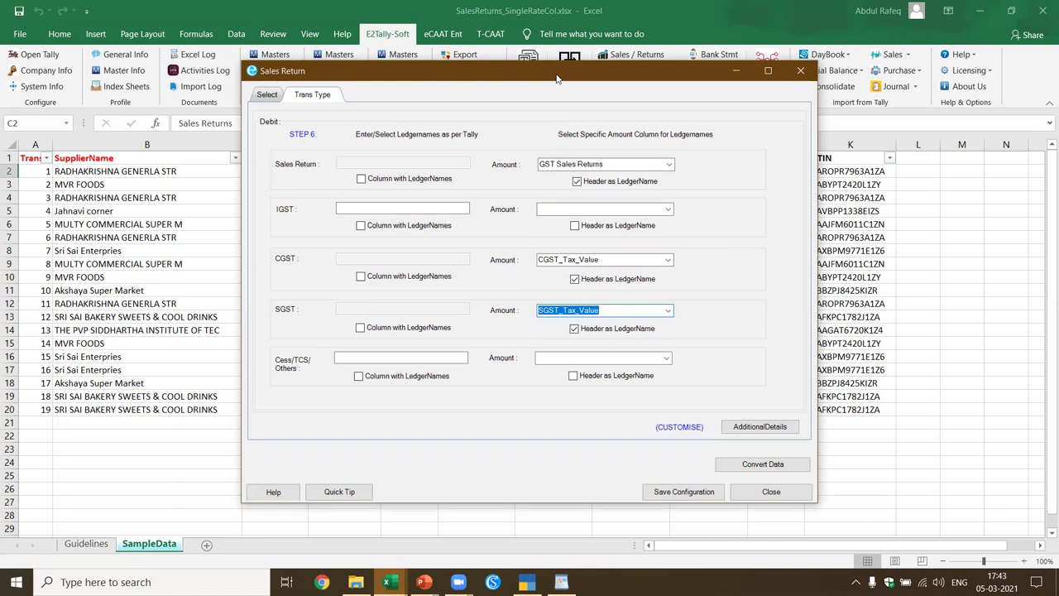
# Step: Convert the sales returns data with the configured column mapping
pyautogui.moveTo(557, 78); pyautogui.dragTo(539, 116)
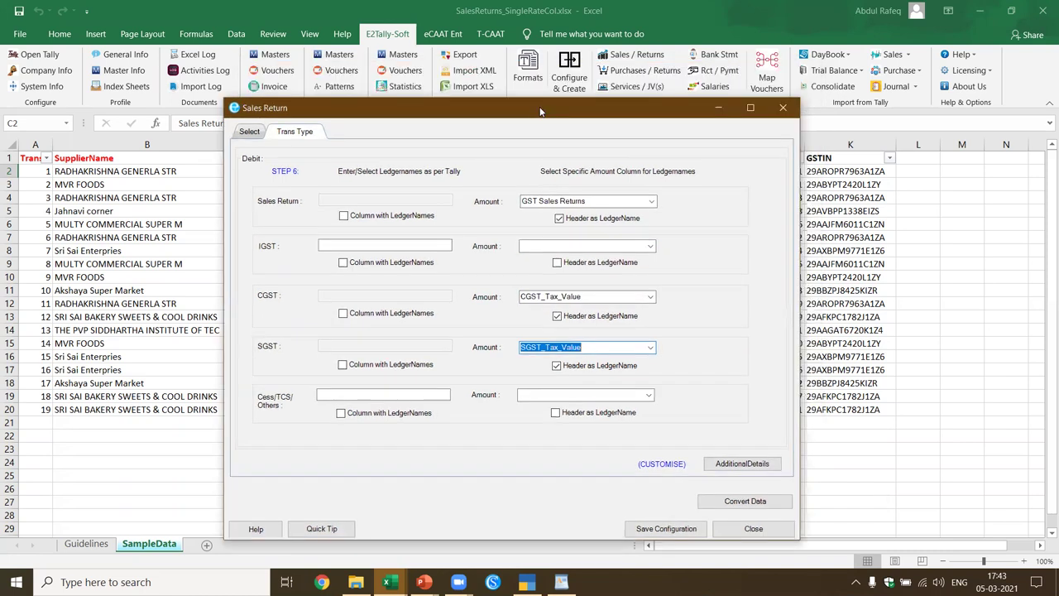
pyautogui.click(733, 500)
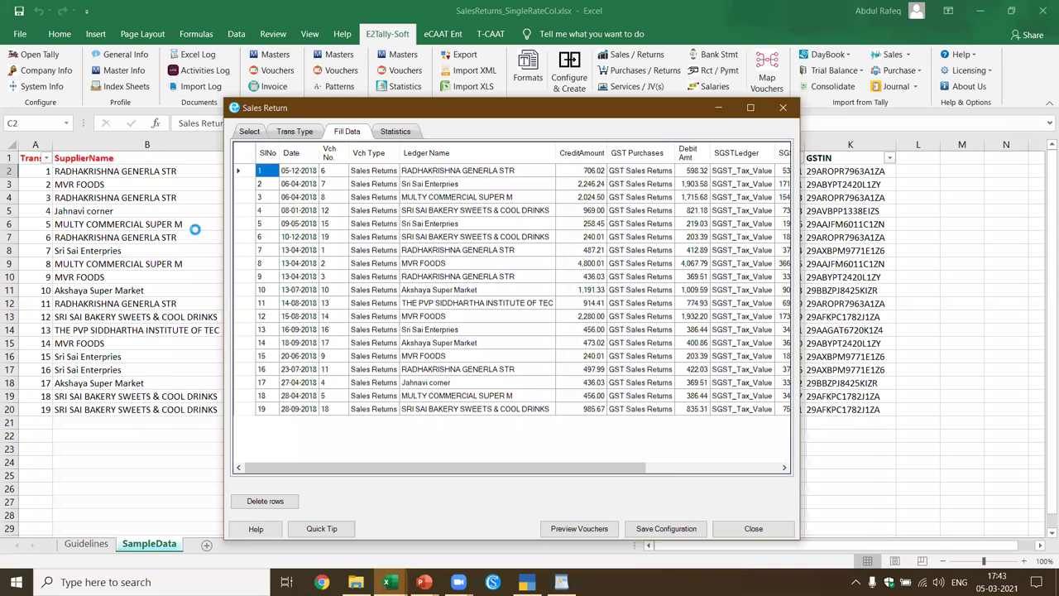
# Step: Review the conversion statistics and the sales return voucher preview, then close both dialogs
pyautogui.click(393, 136)
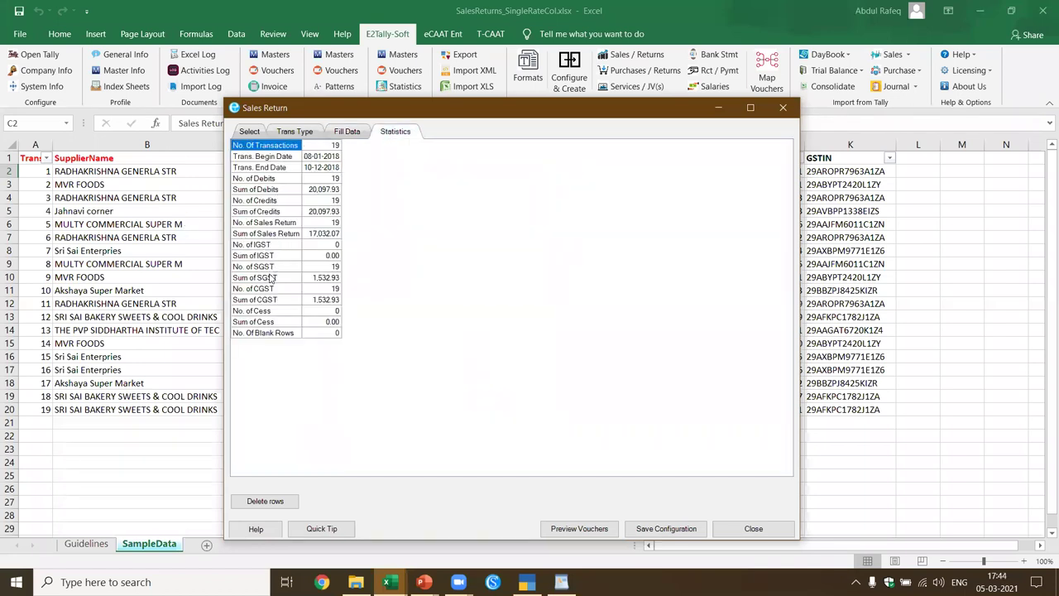
pyautogui.click(579, 528)
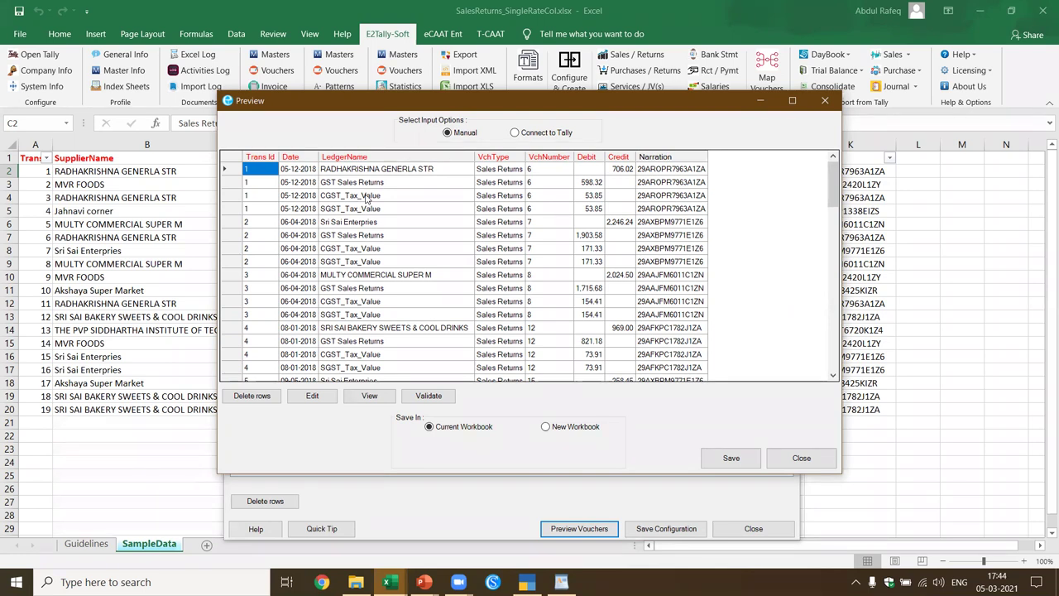
pyautogui.click(824, 102)
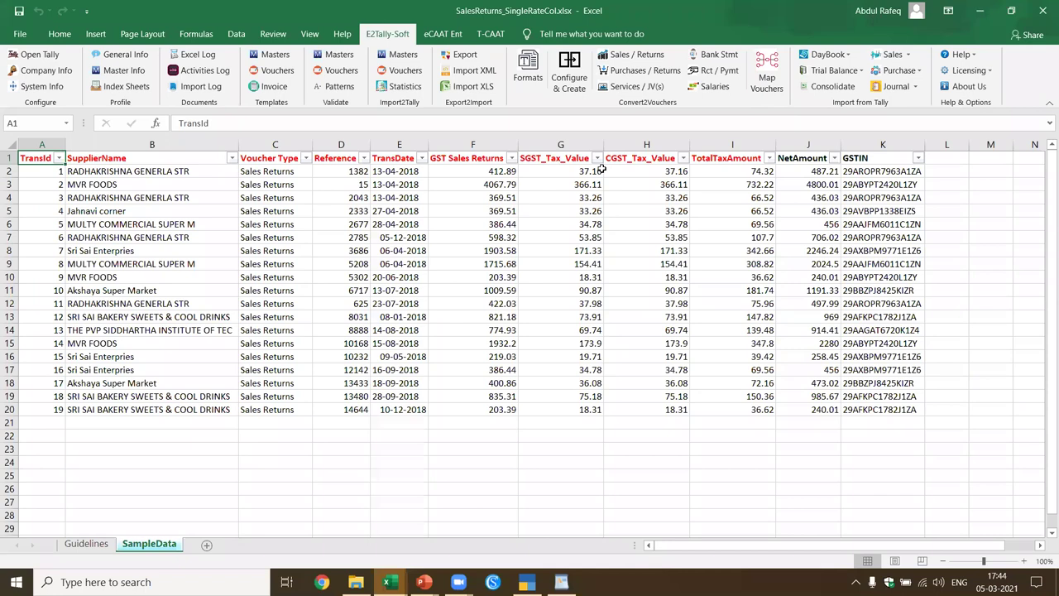
# Step: Open the Purchase sample data format for Single Rate with Header as Ledger Name
pyautogui.click(527, 76)
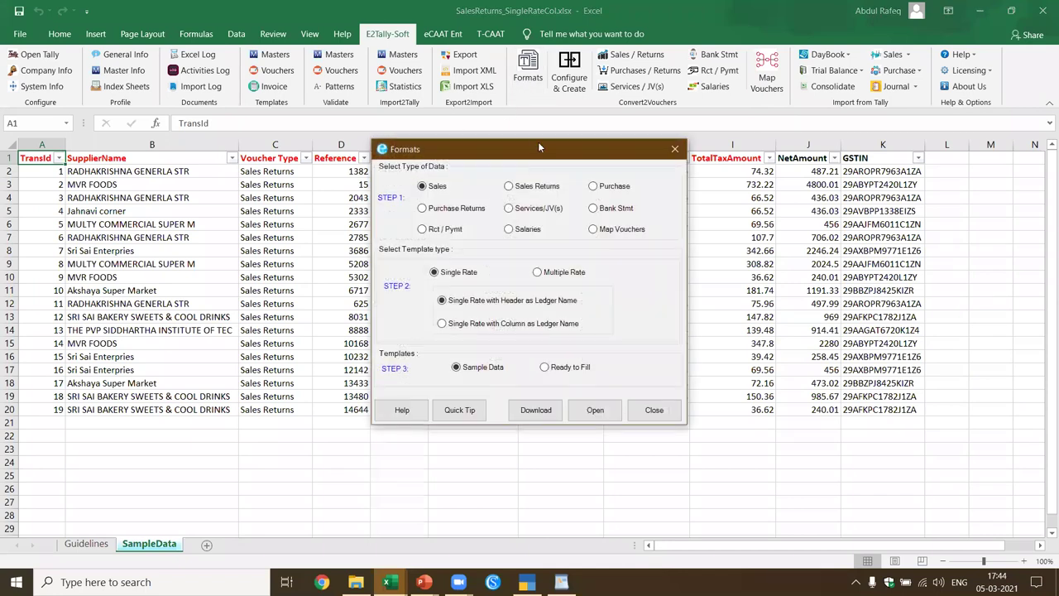
pyautogui.click(594, 186)
pyautogui.click(594, 411)
pyautogui.click(510, 346)
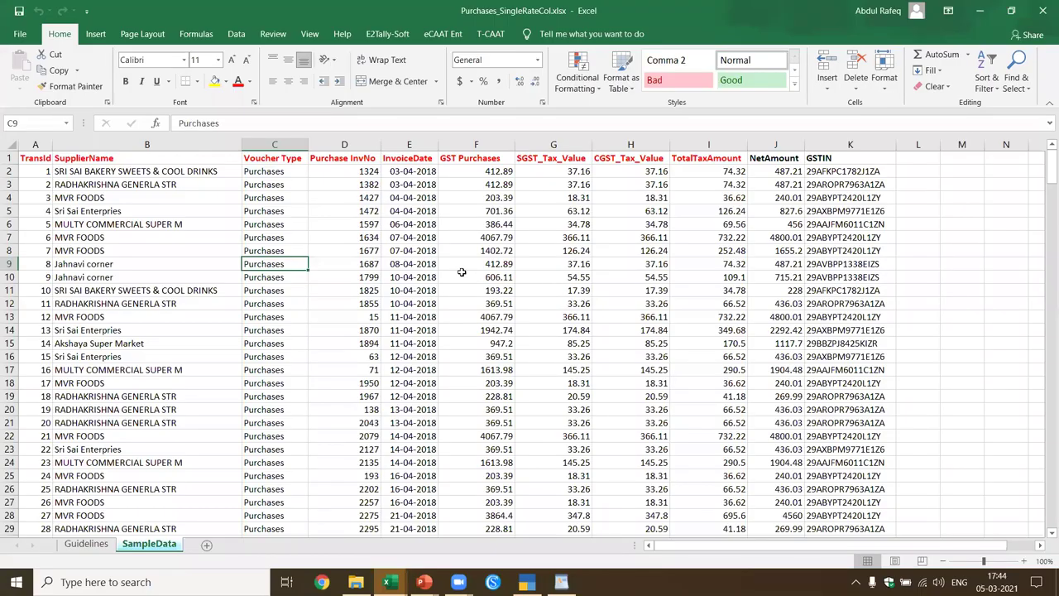
# Step: Start the purchases/returns voucher conversion on the purchase SampleData sheet
pyautogui.click(221, 241)
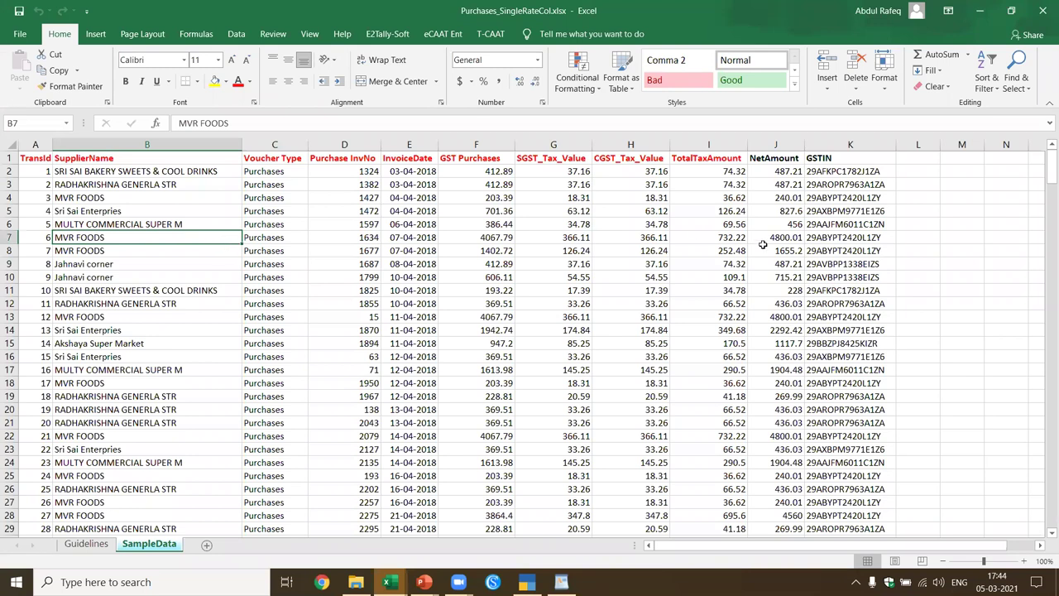
pyautogui.click(393, 31)
pyautogui.click(652, 73)
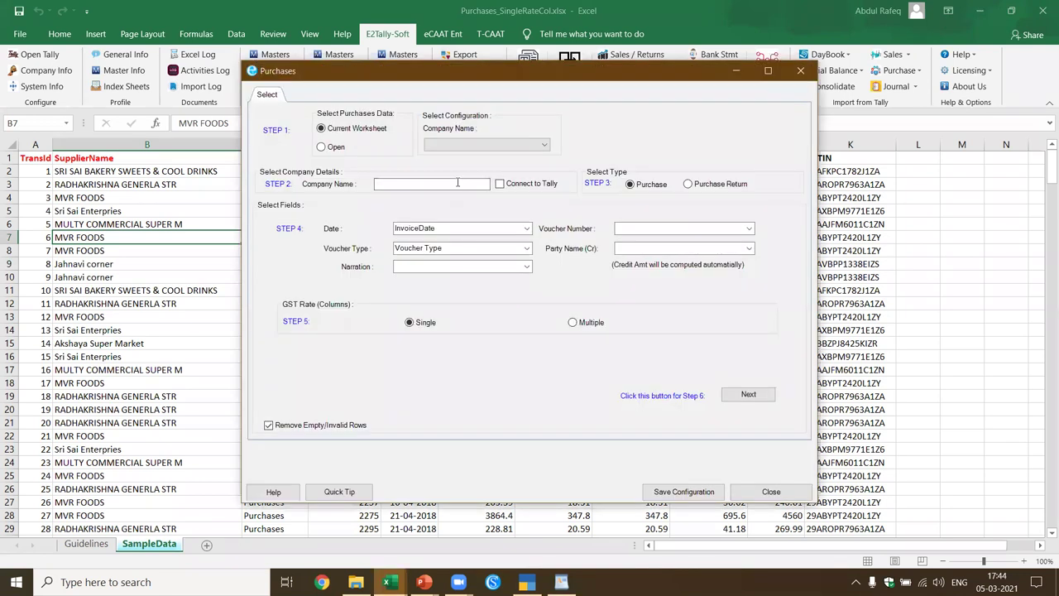
# Step: Enter company name abc, map voucher number to TransId and party name to SupplierName, and proceed to the ledger and amount settings
pyautogui.click(456, 183)
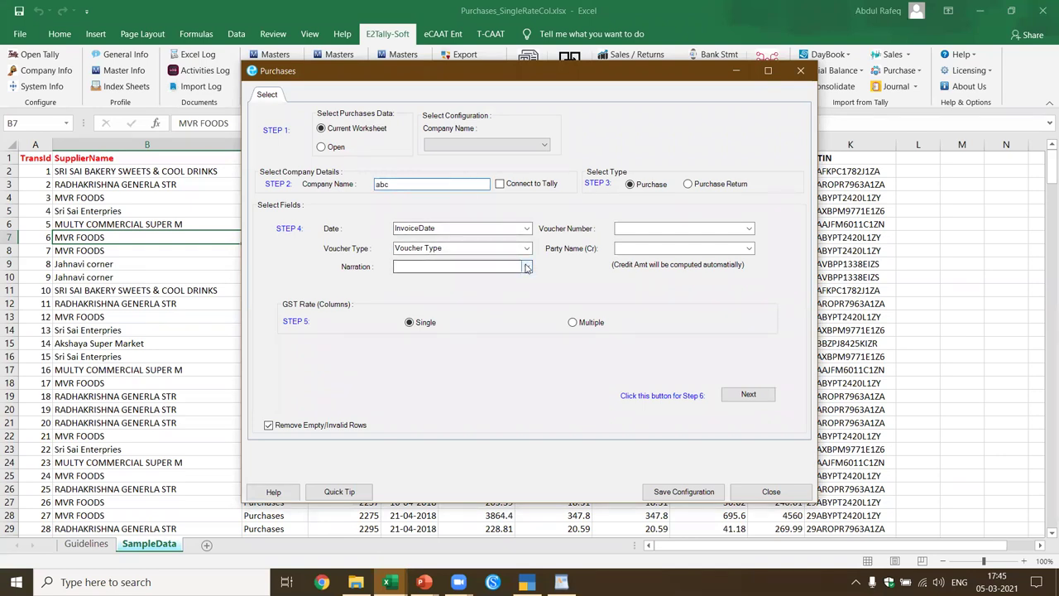
pyautogui.click(749, 230)
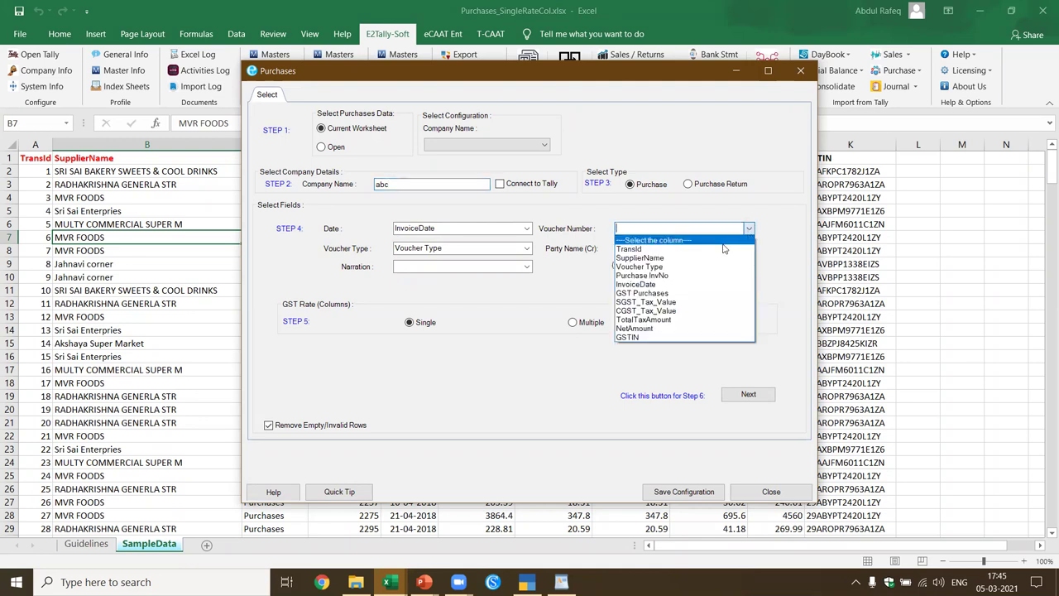
pyautogui.click(721, 248)
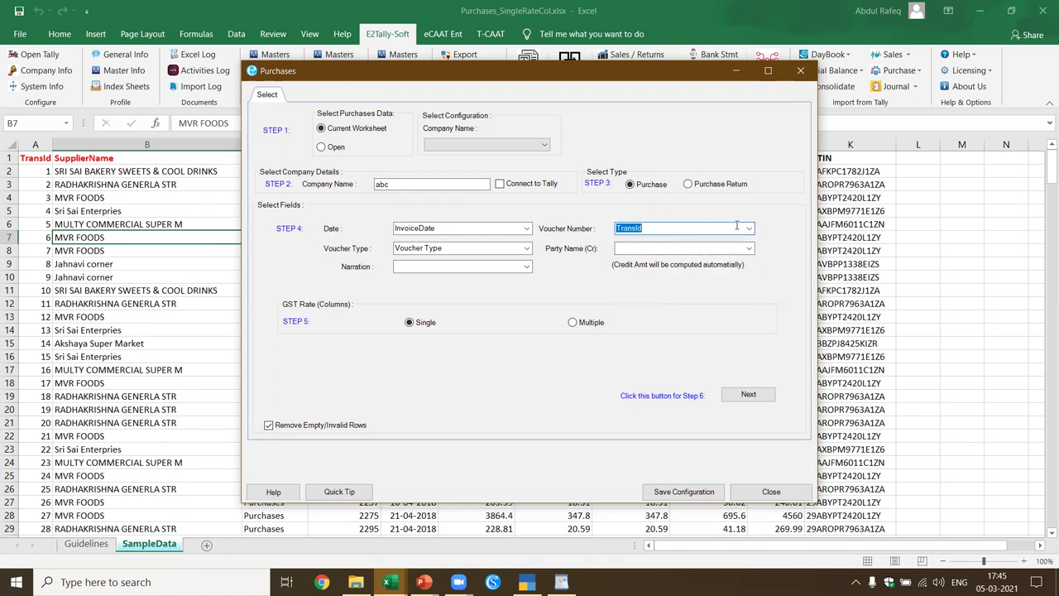
pyautogui.click(748, 249)
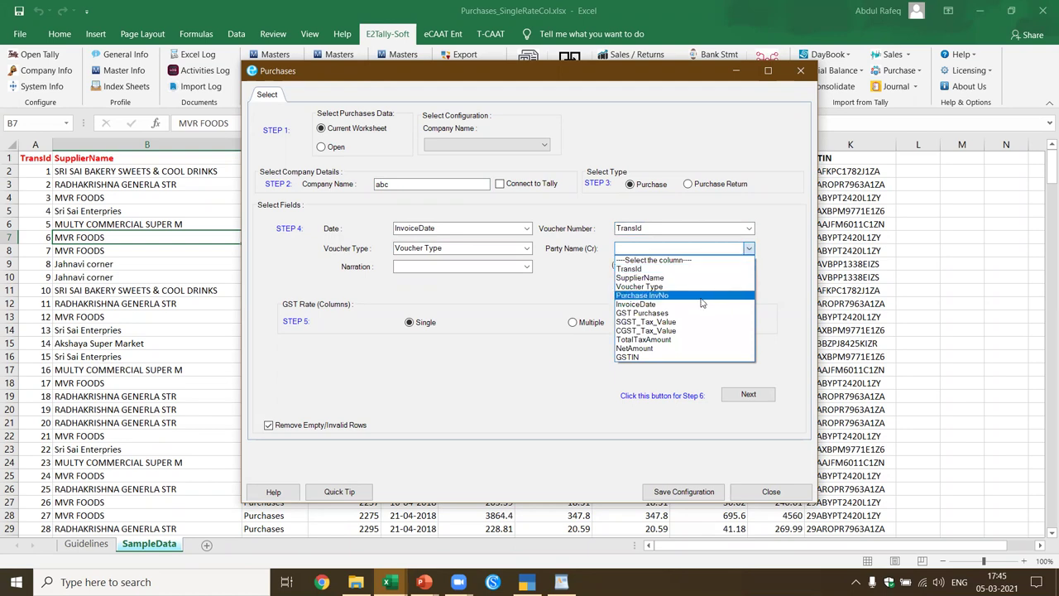
pyautogui.click(684, 278)
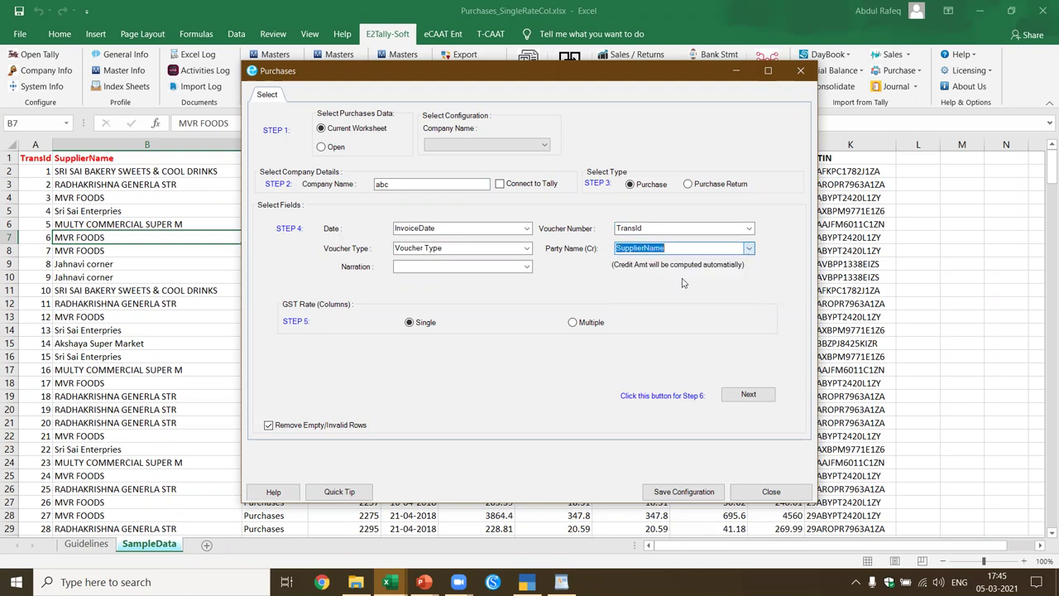
pyautogui.click(746, 393)
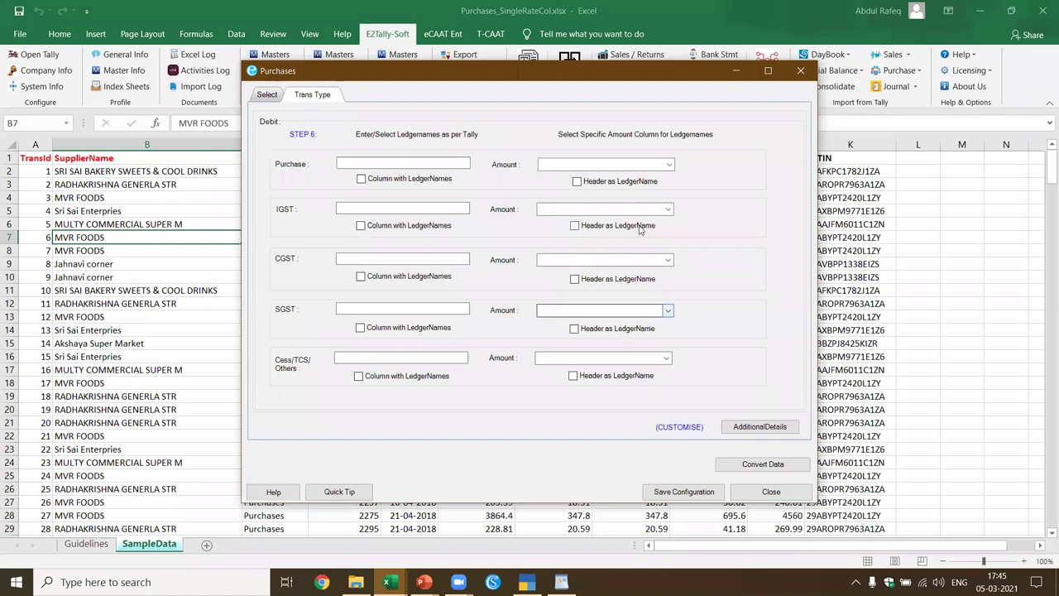
# Step: Use the header as ledger name for Purchase and map its amount to the GST Purchases column
pyautogui.click(578, 182)
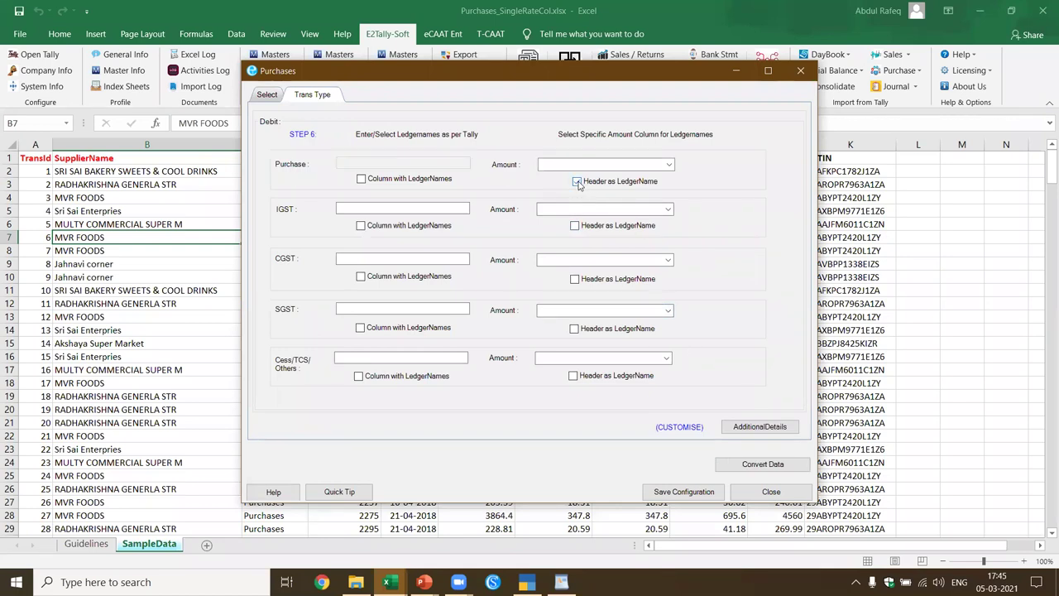
pyautogui.click(669, 164)
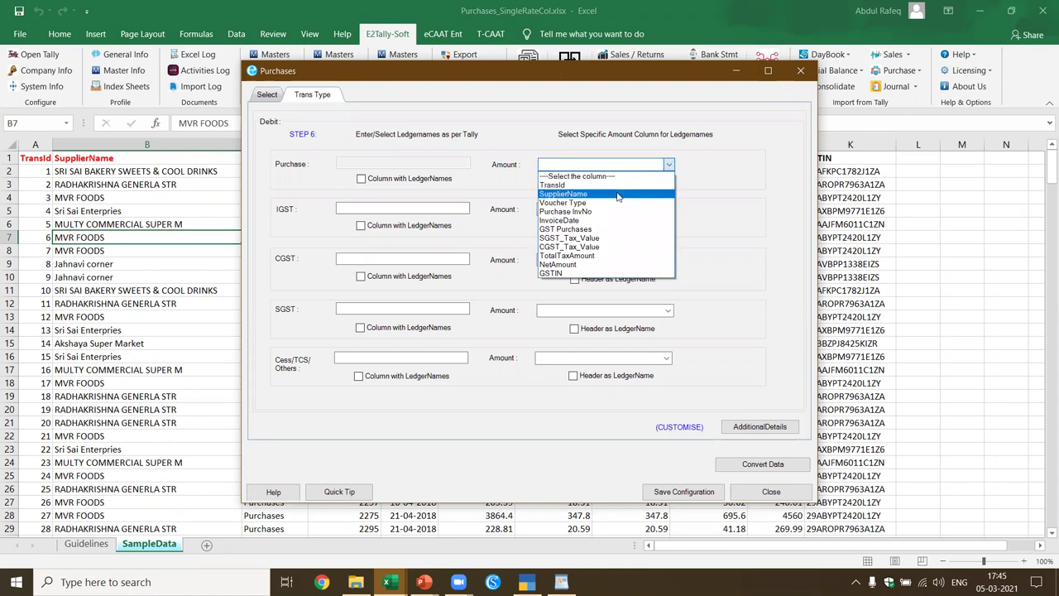
pyautogui.click(595, 230)
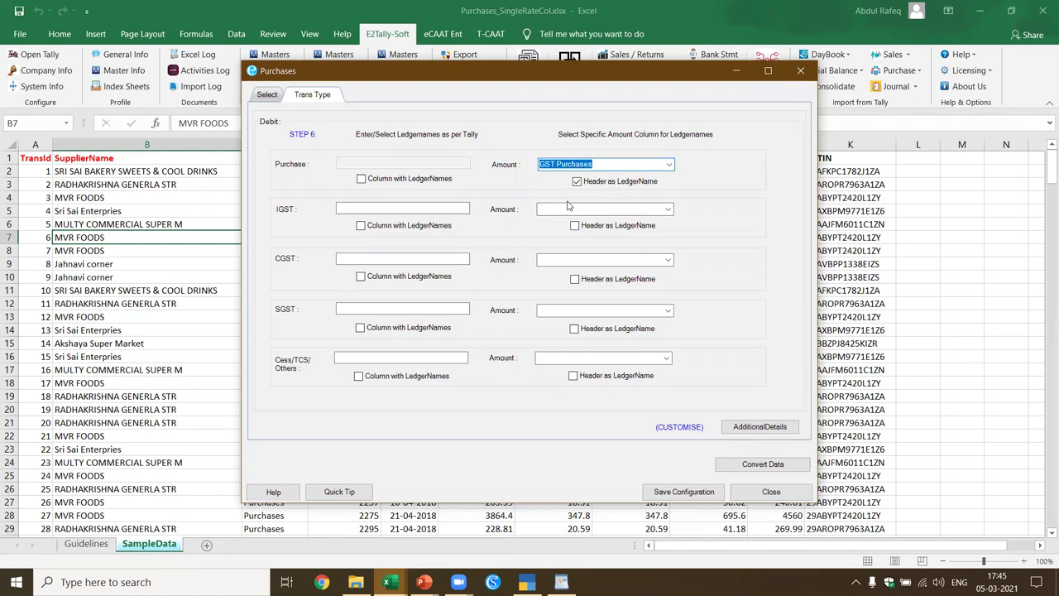
pyautogui.click(575, 225)
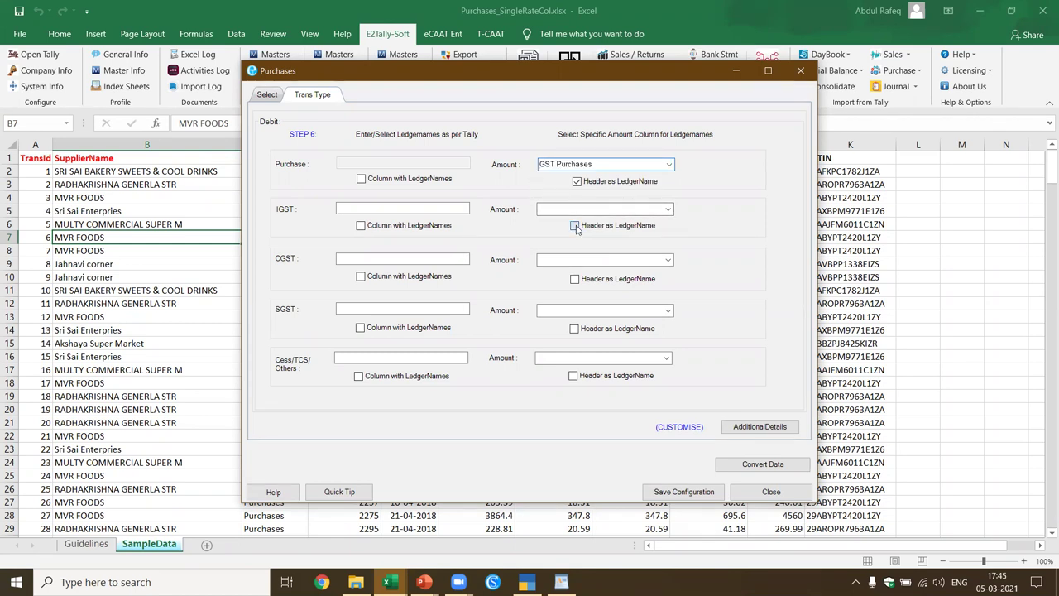
pyautogui.click(668, 210)
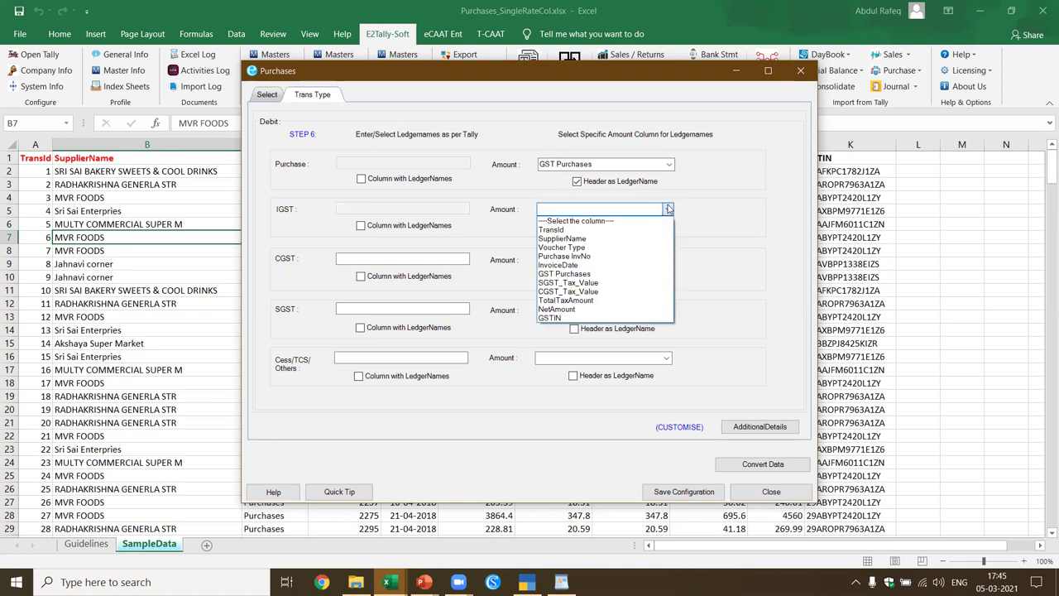
pyautogui.click(668, 209)
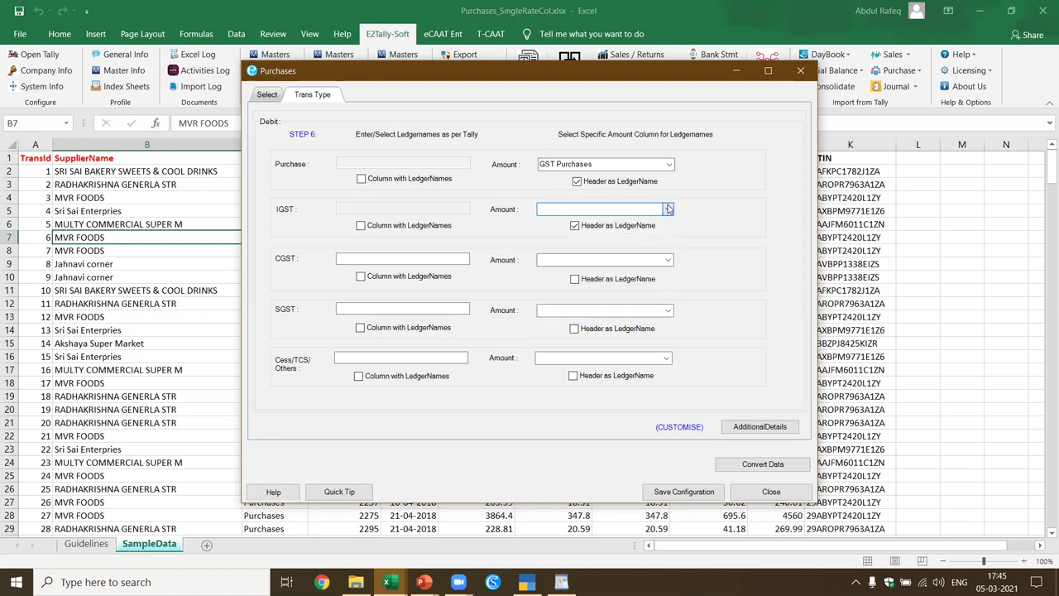
pyautogui.click(575, 226)
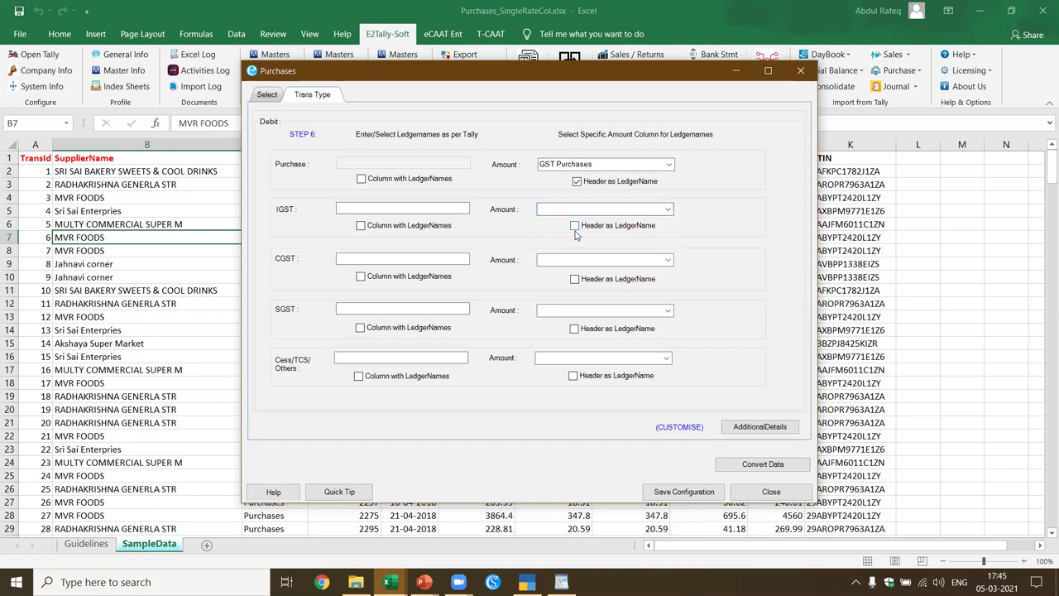
# Step: Map CGST to CGST_Tax_Value and SGST to SGST_Tax_Value with headers as ledger names, and convert the data
pyautogui.click(668, 261)
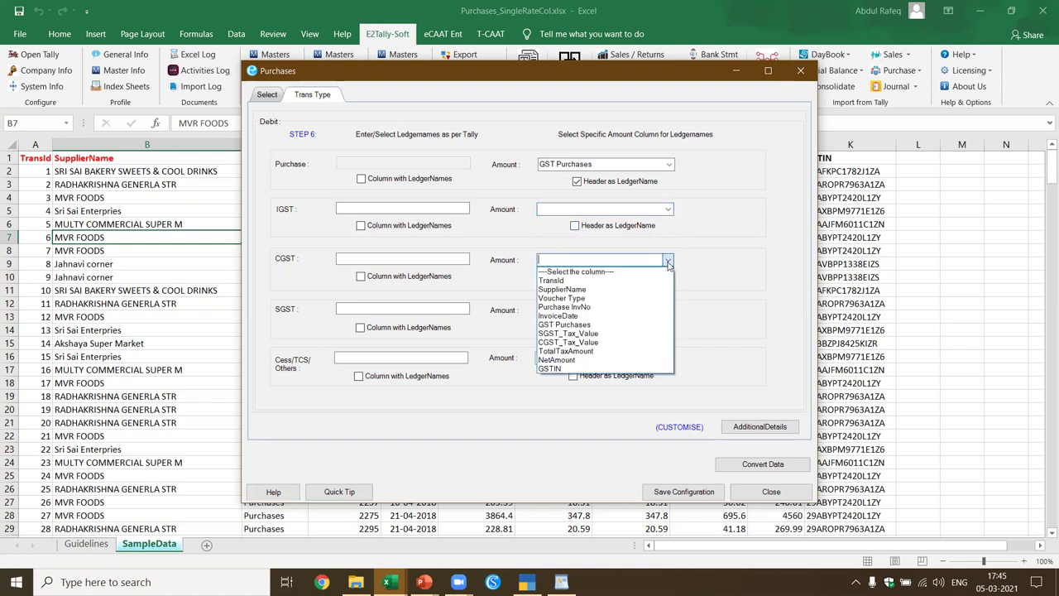
pyautogui.click(615, 342)
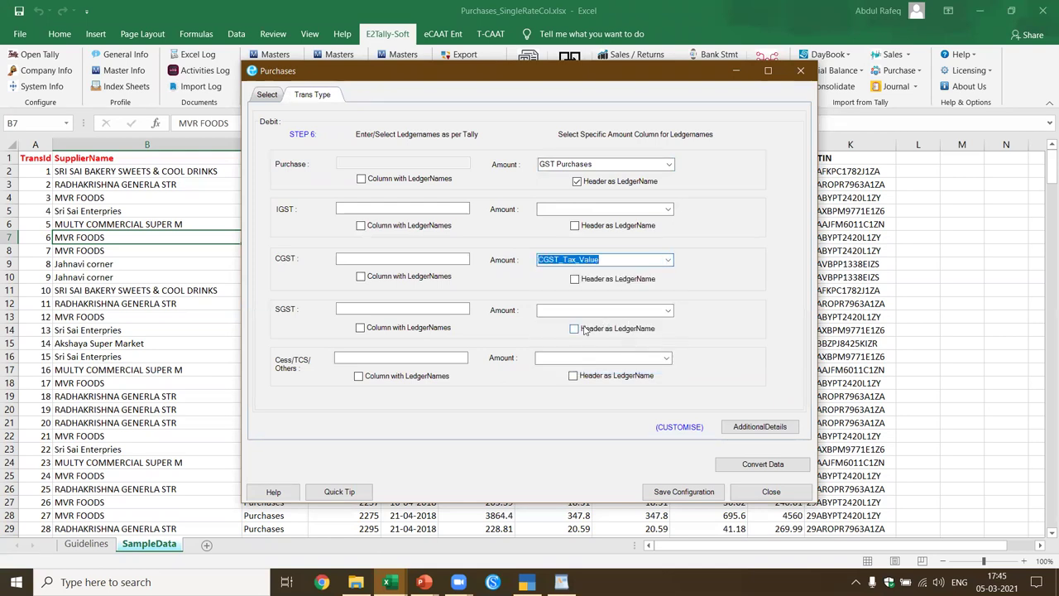
pyautogui.click(575, 280)
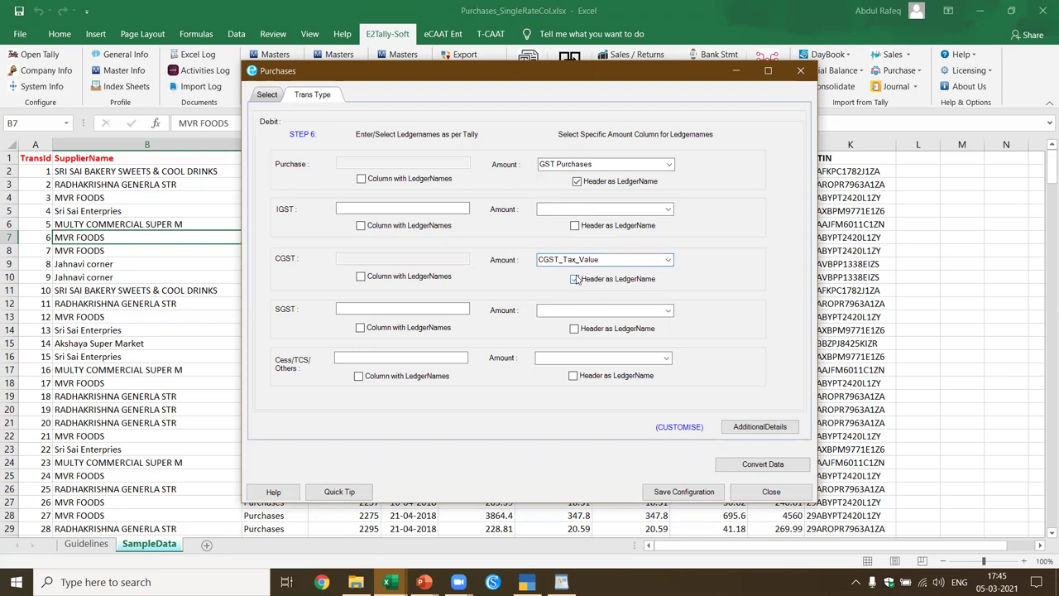
pyautogui.click(577, 329)
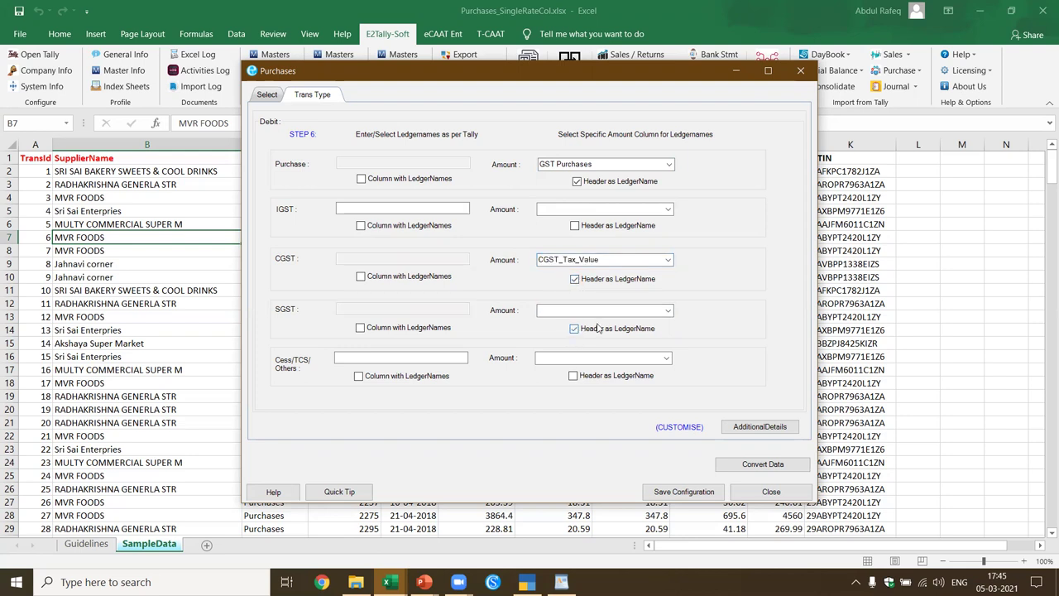
pyautogui.click(668, 313)
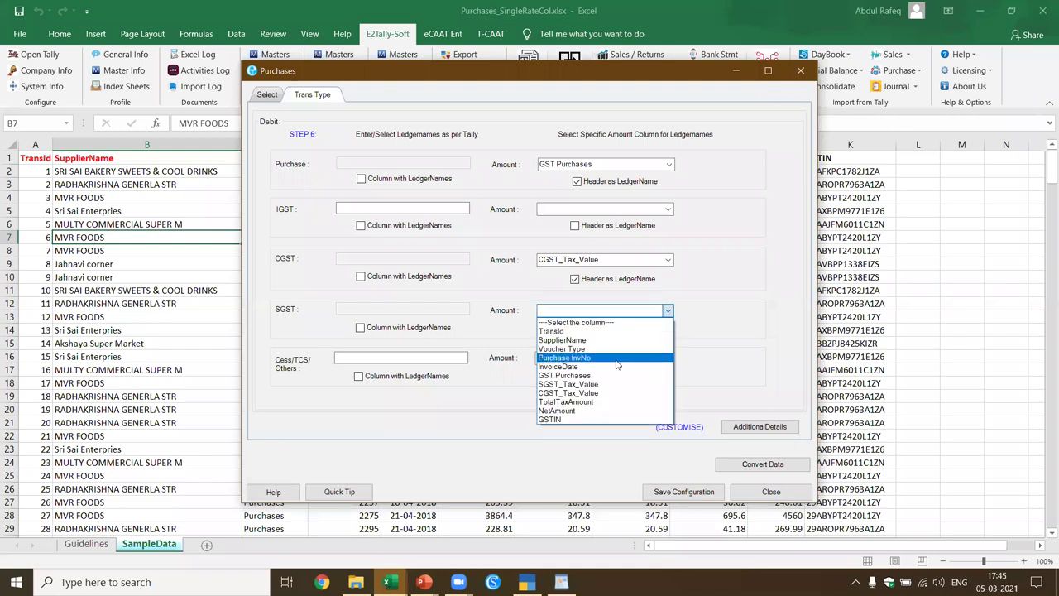
pyautogui.click(608, 391)
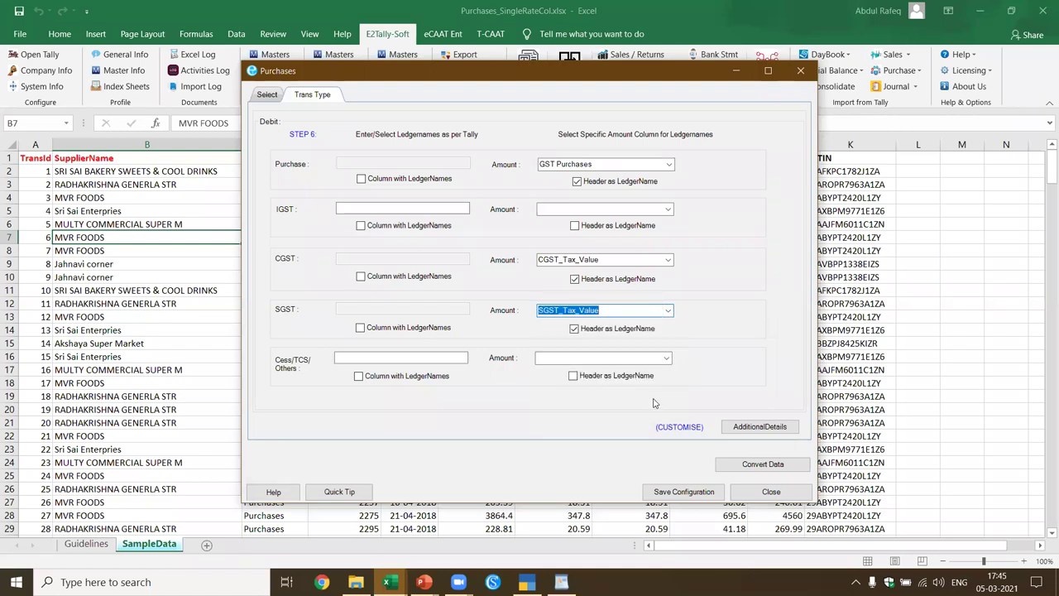
pyautogui.click(760, 465)
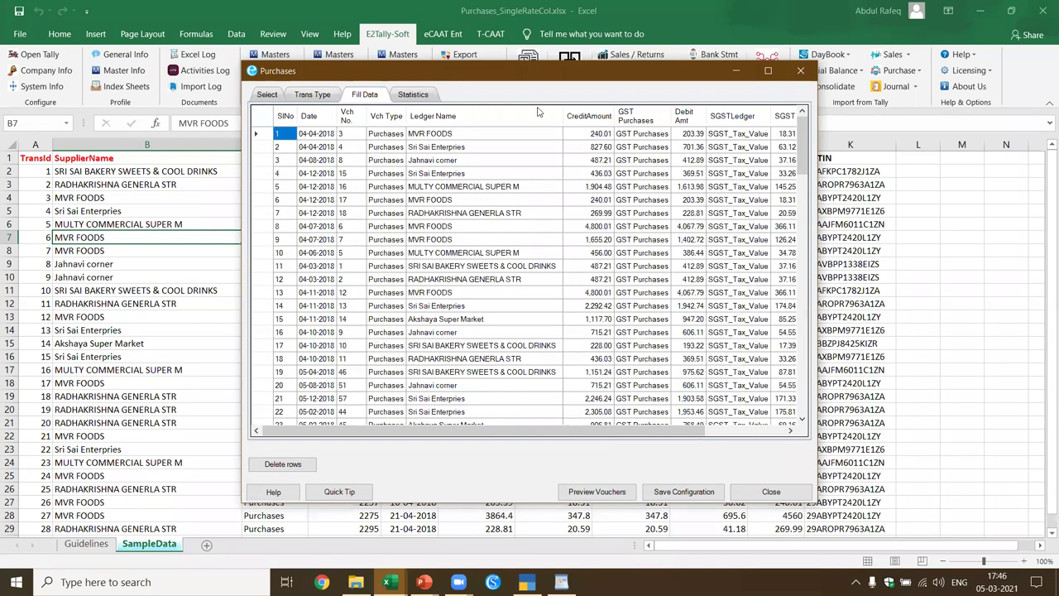
# Step: Review the conversion statistics and the purchase voucher preview, then close without saving the vouchers
pyautogui.click(416, 96)
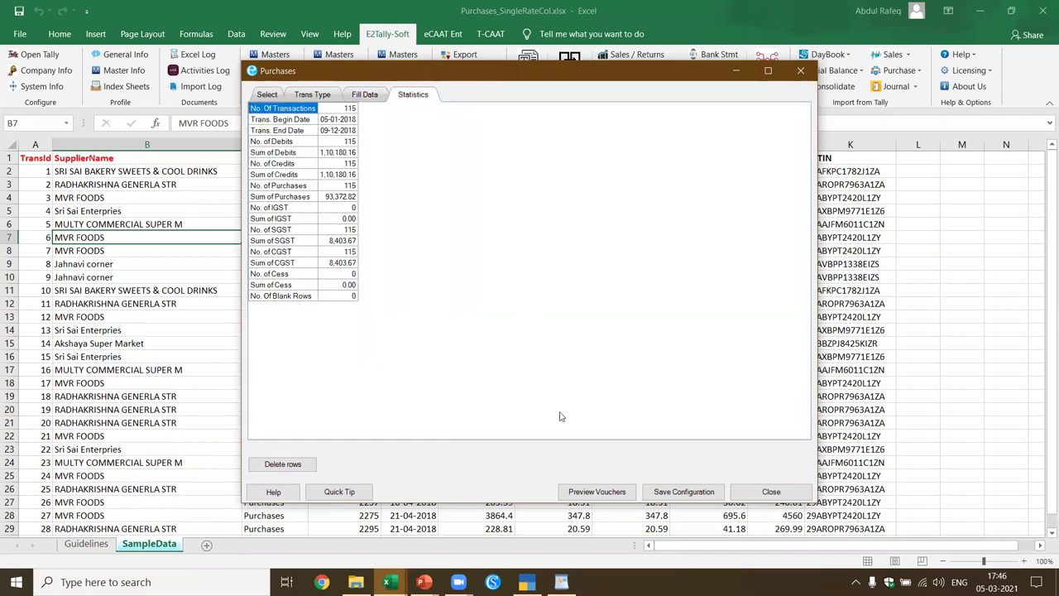
pyautogui.click(605, 492)
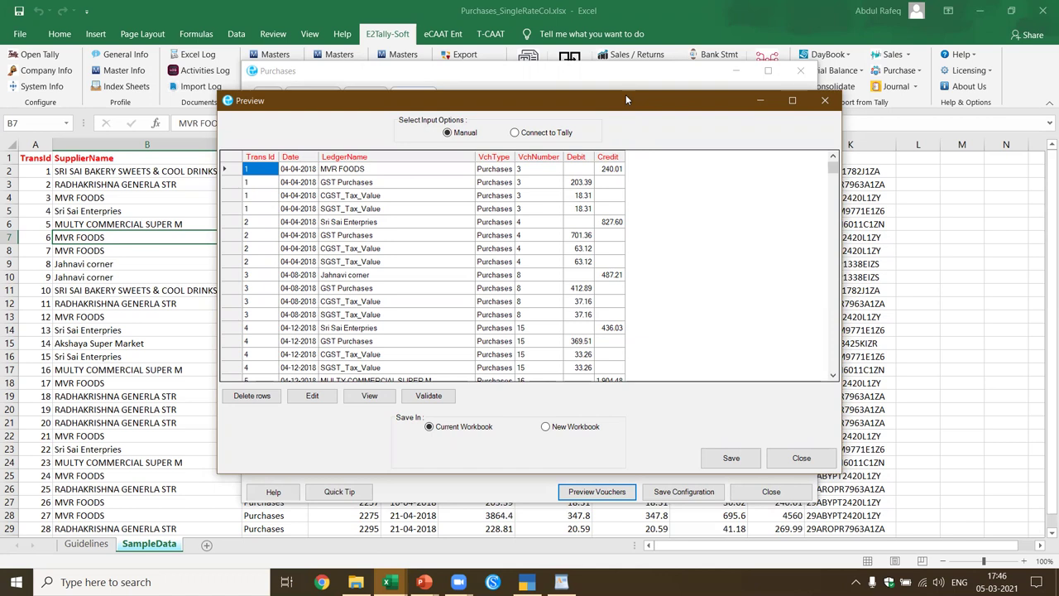
pyautogui.moveTo(626, 98); pyautogui.dragTo(639, 167)
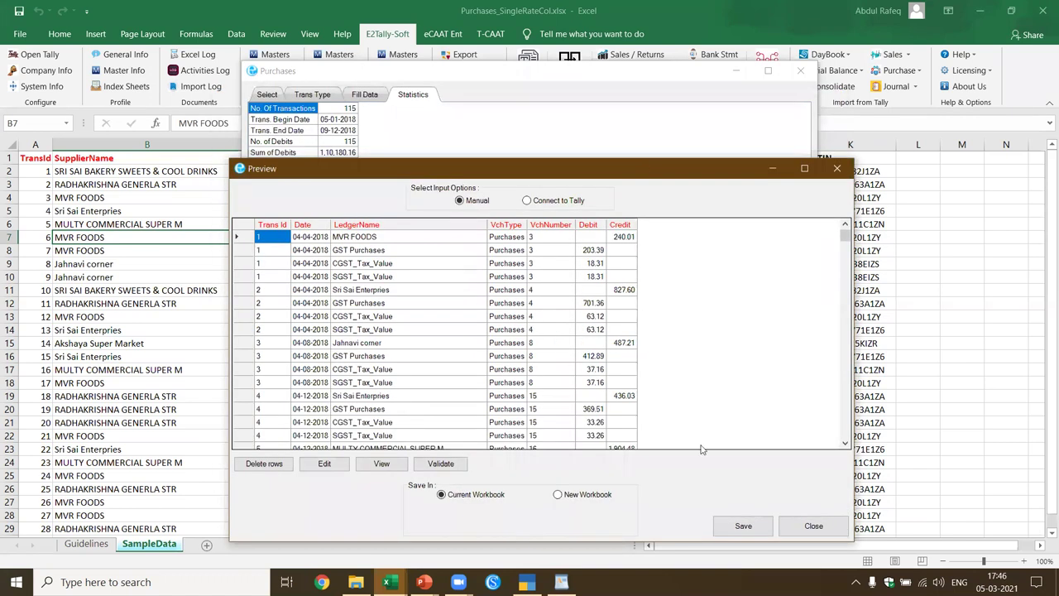
pyautogui.click(814, 526)
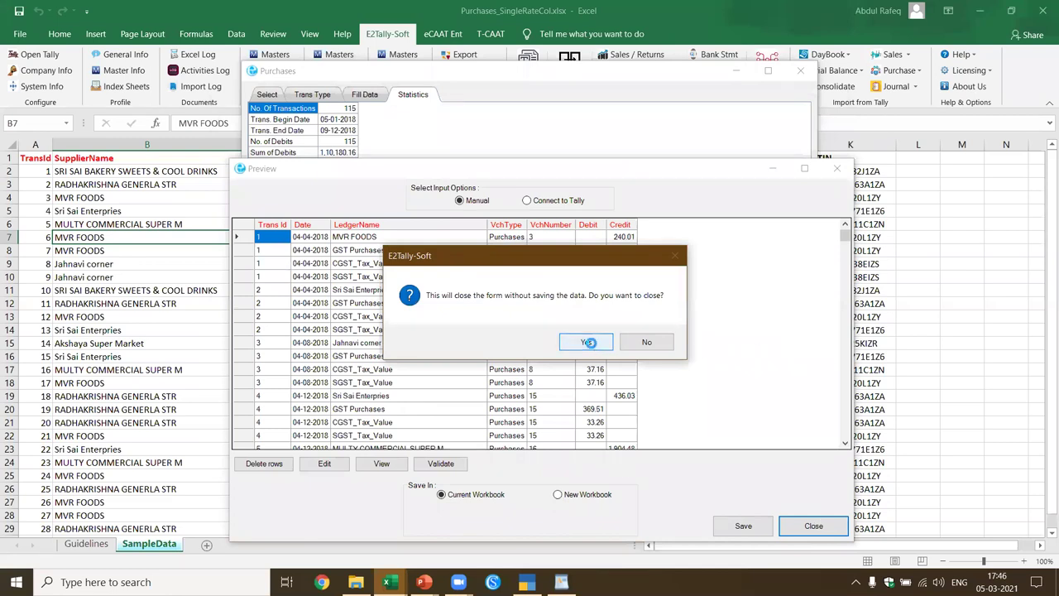
pyautogui.click(590, 345)
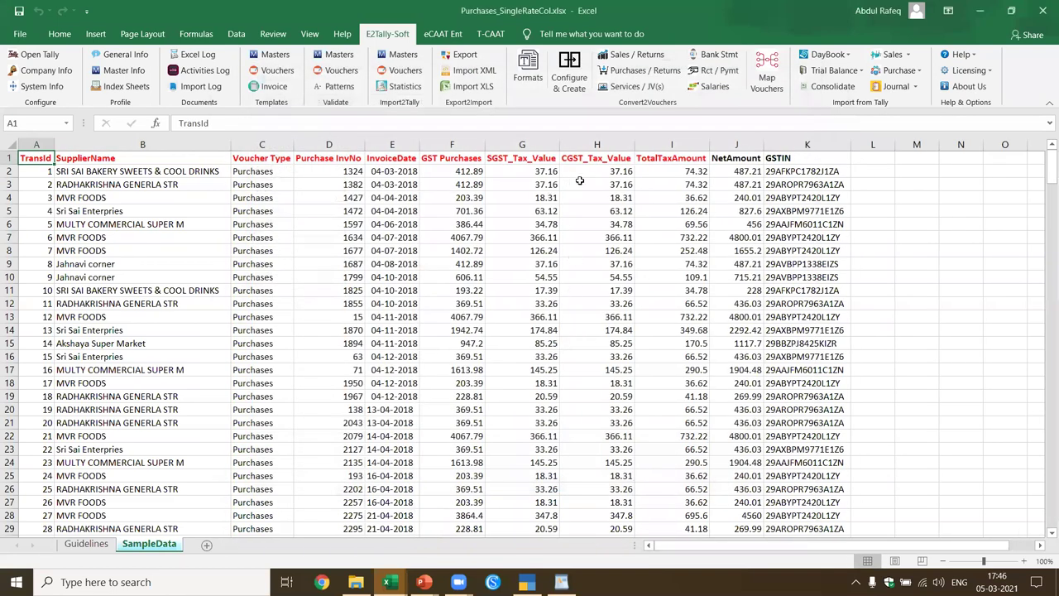
# Step: Open fresh sample data for the Bank Stmt format with Single Amount Column
pyautogui.click(586, 159)
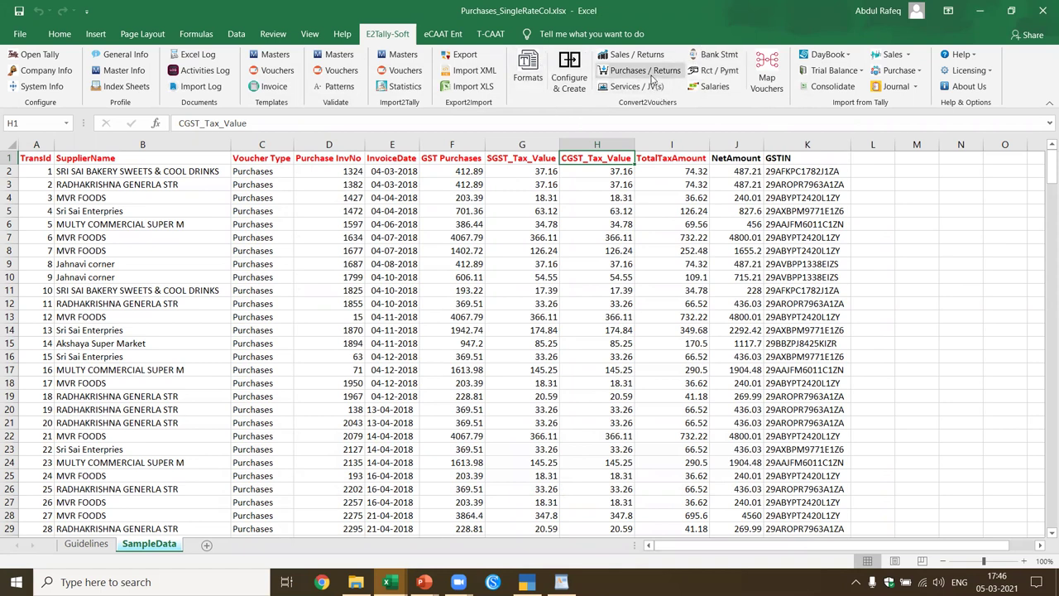
pyautogui.click(526, 66)
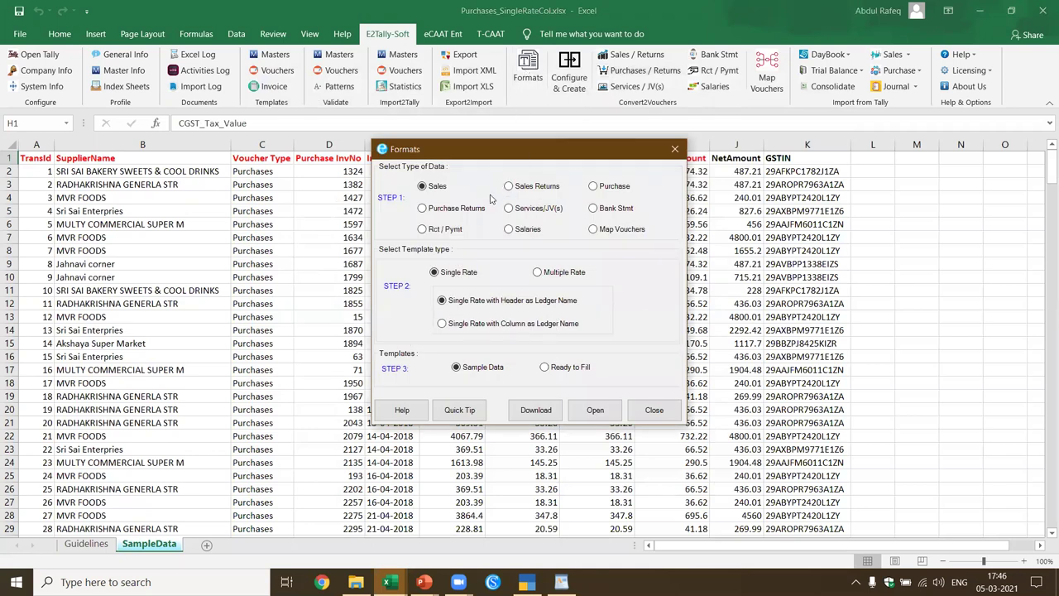
pyautogui.click(594, 209)
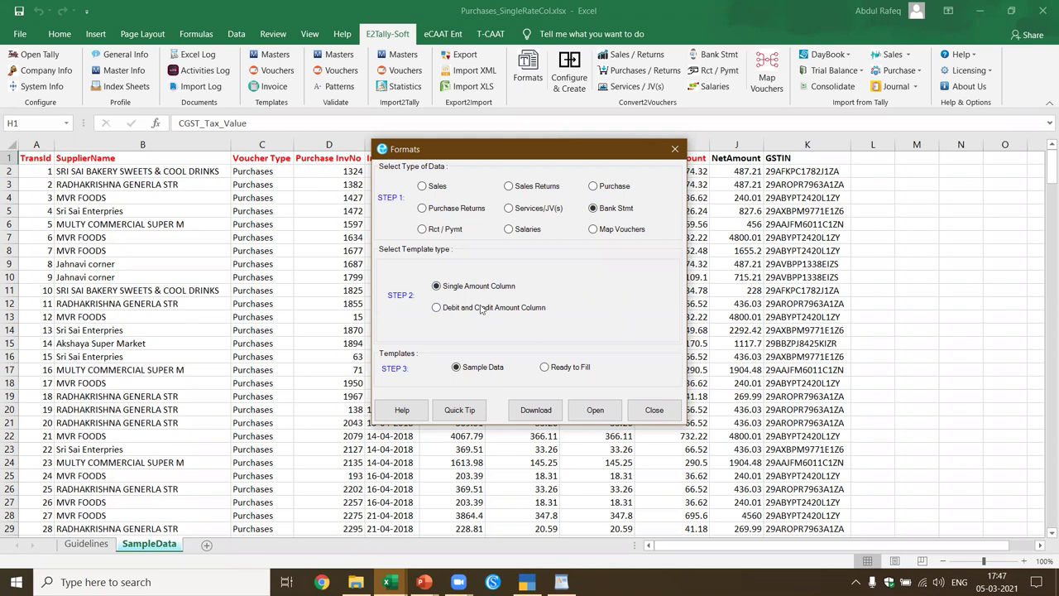
pyautogui.click(594, 411)
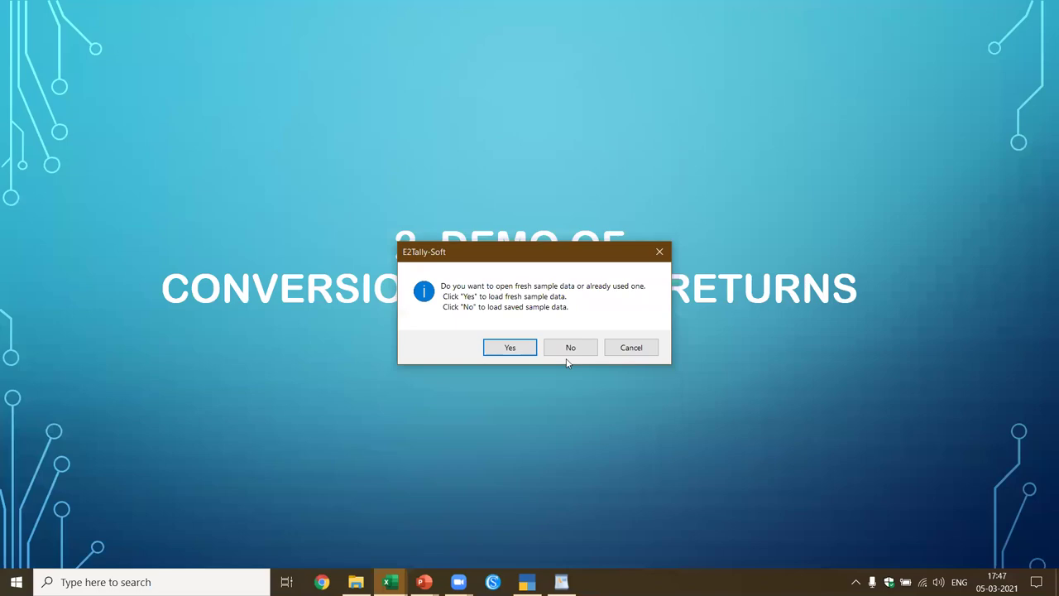
pyautogui.click(523, 351)
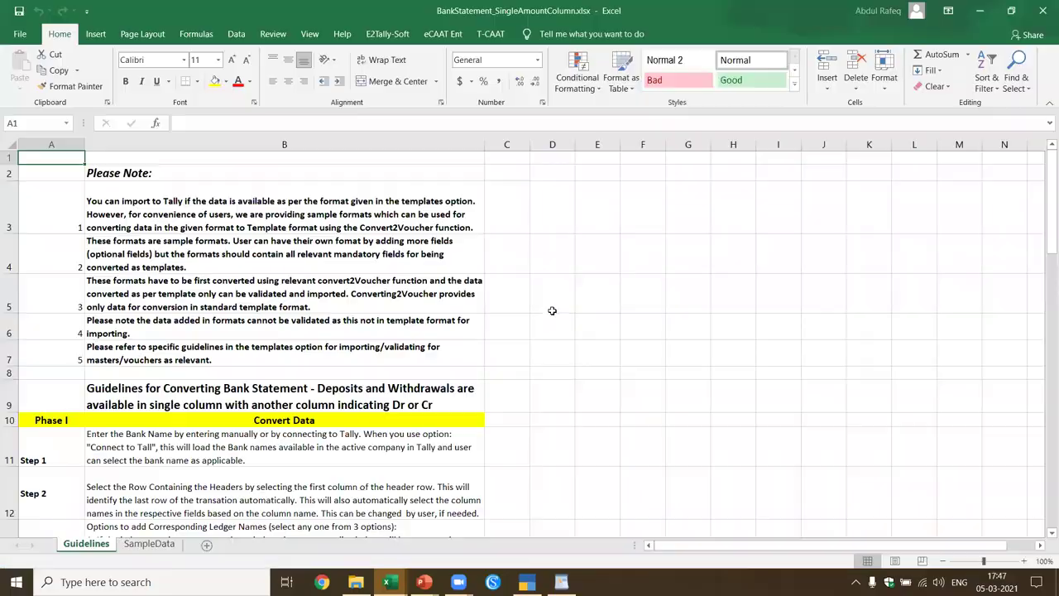
# Step: Start the bank statement voucher conversion on the bank statement's SampleData sheet
pyautogui.rightClick(254, 258)
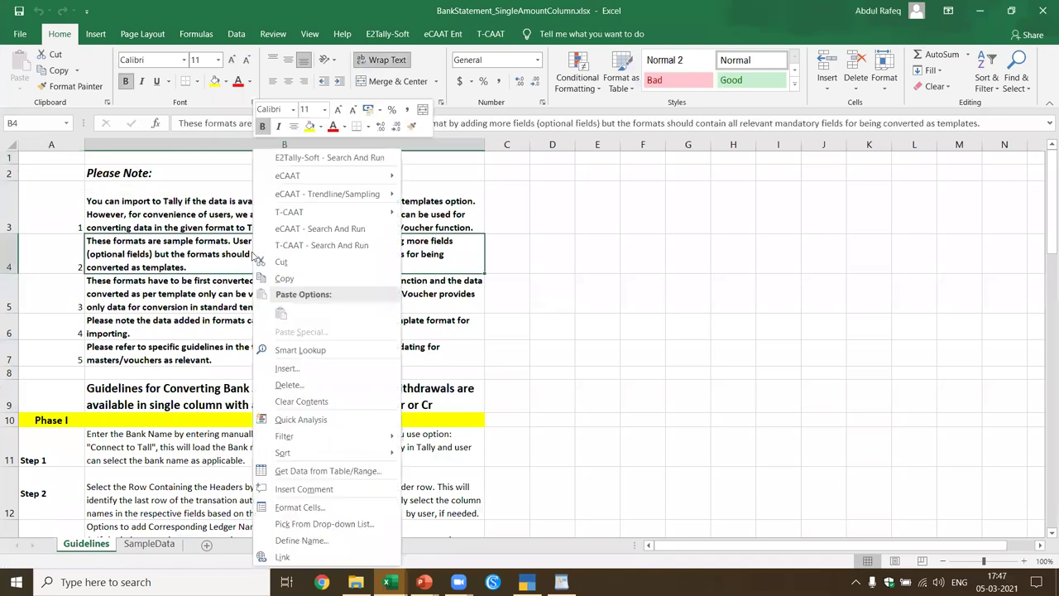
pyautogui.press('Escape')
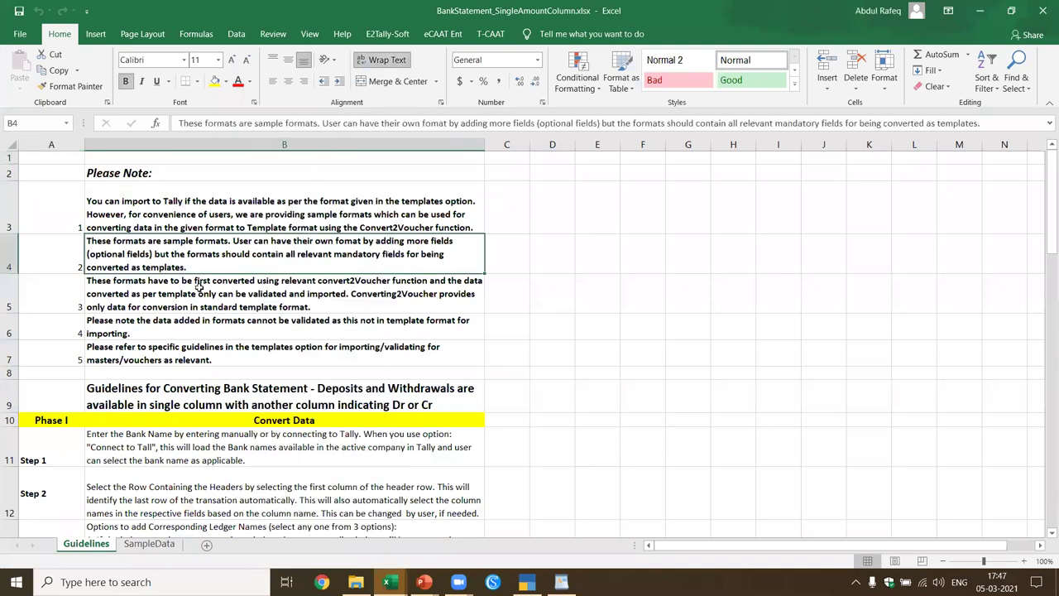
pyautogui.click(164, 544)
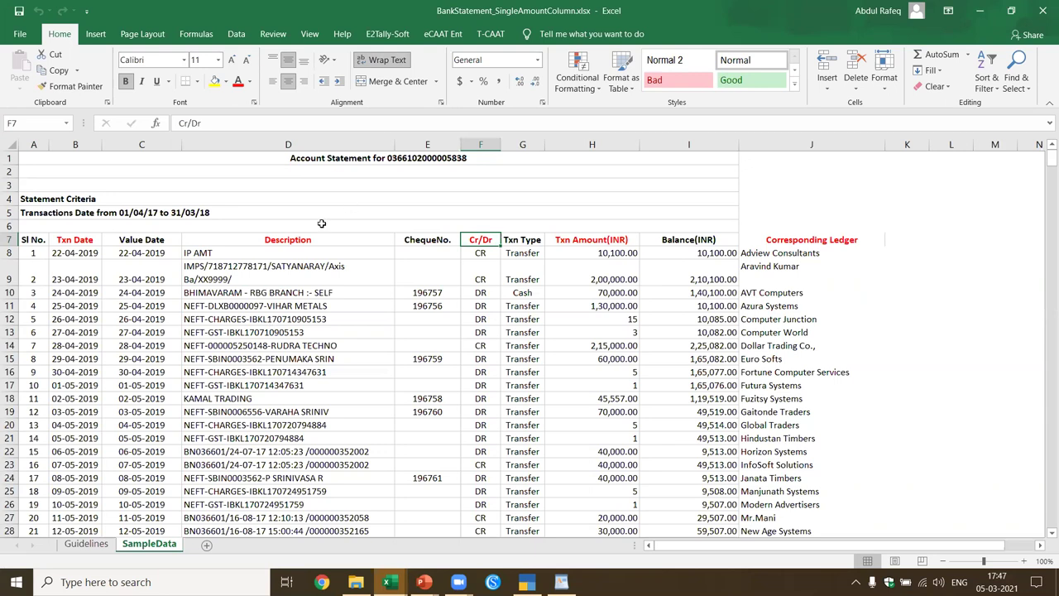
pyautogui.click(387, 33)
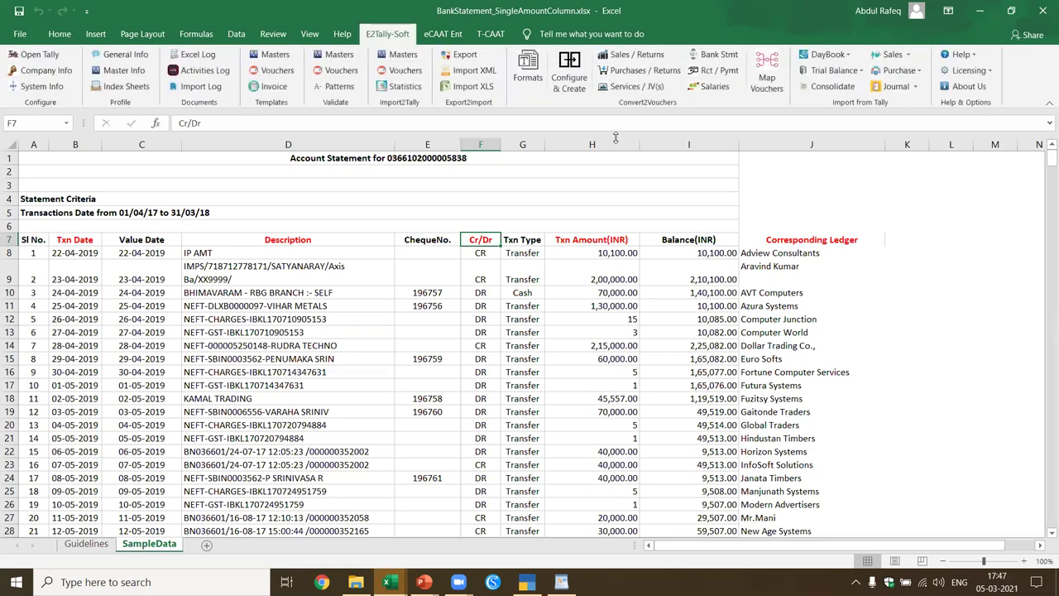
pyautogui.click(716, 54)
# Step: Enter HDFC as the bank name, set the column heading to cell A7, and accept the detected last transaction row
pyautogui.click(572, 181)
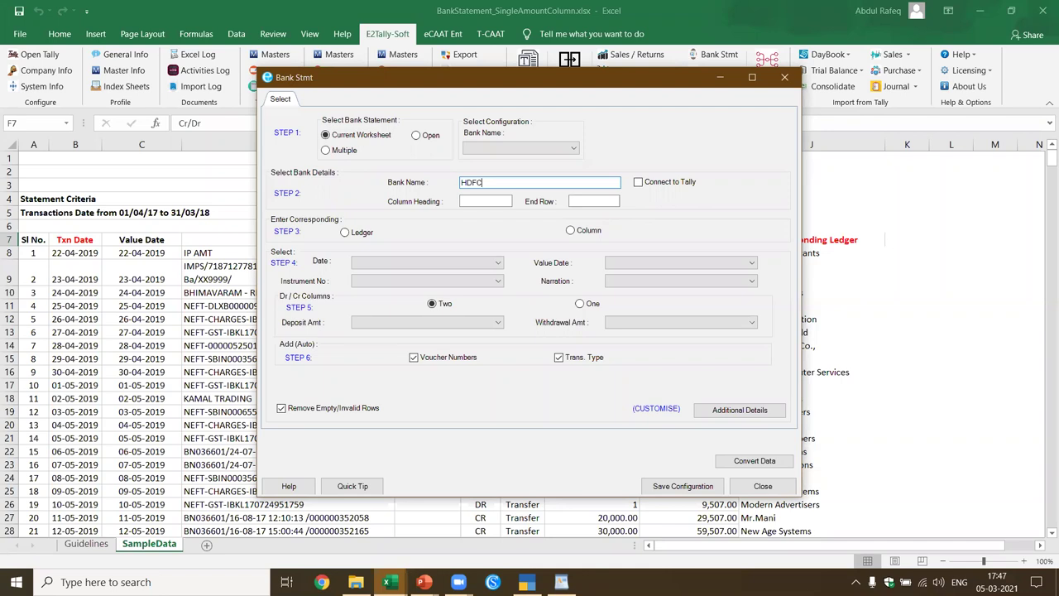
pyautogui.click(498, 204)
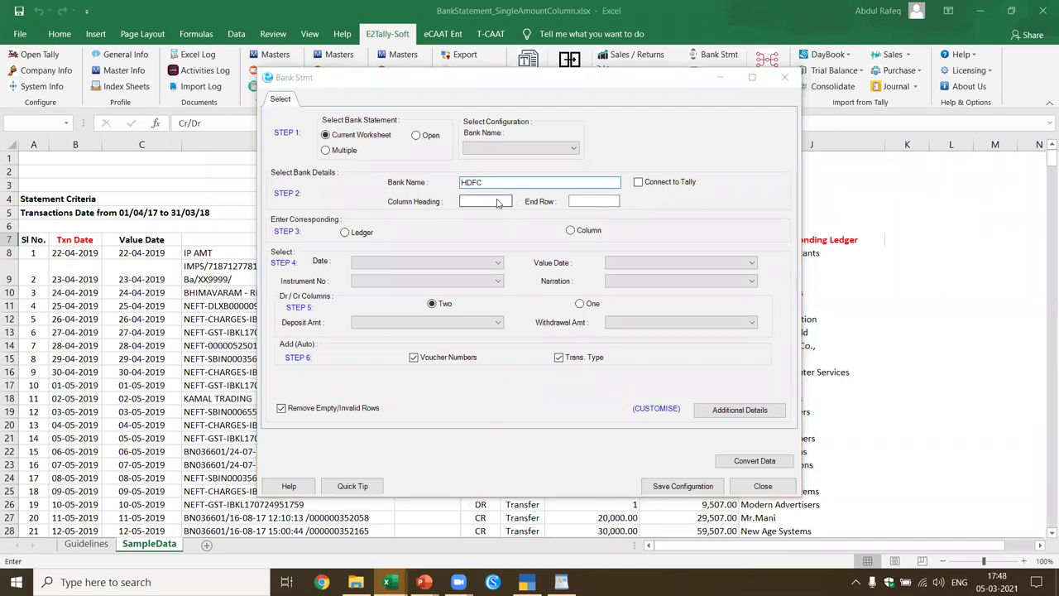
pyautogui.click(27, 240)
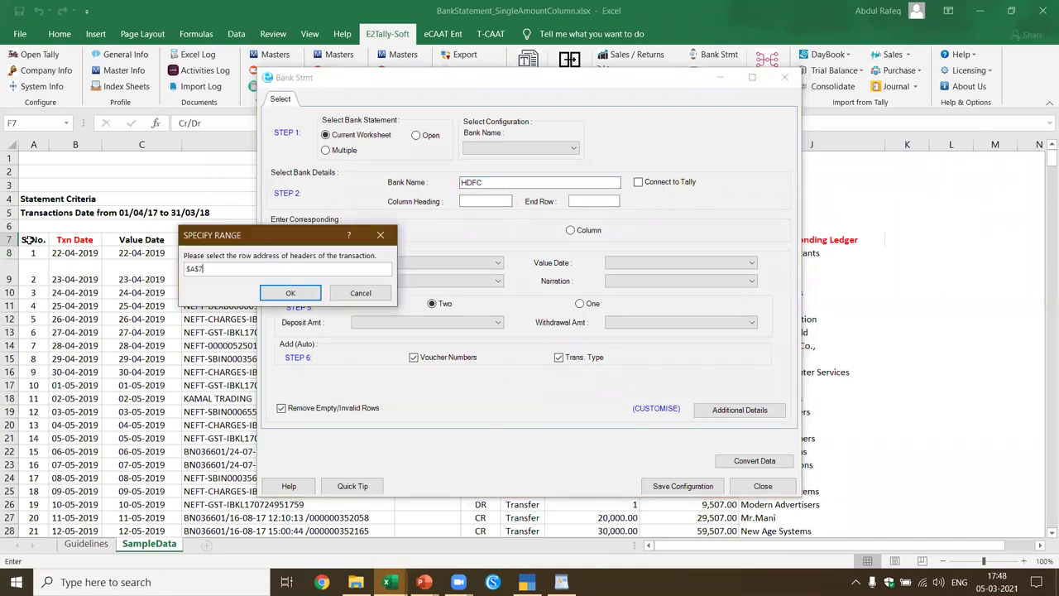
pyautogui.click(292, 292)
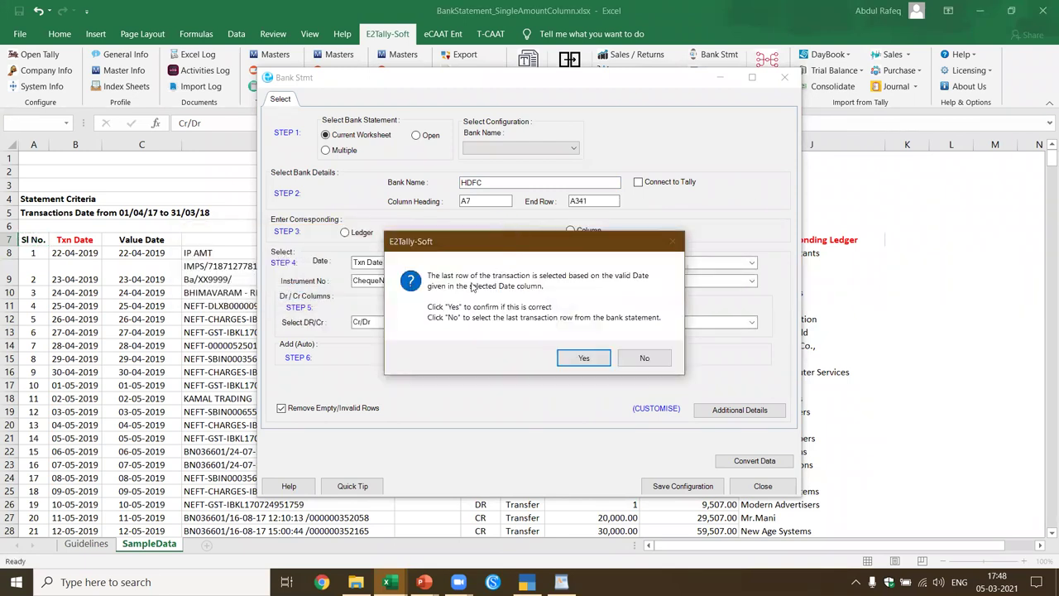
pyautogui.click(585, 359)
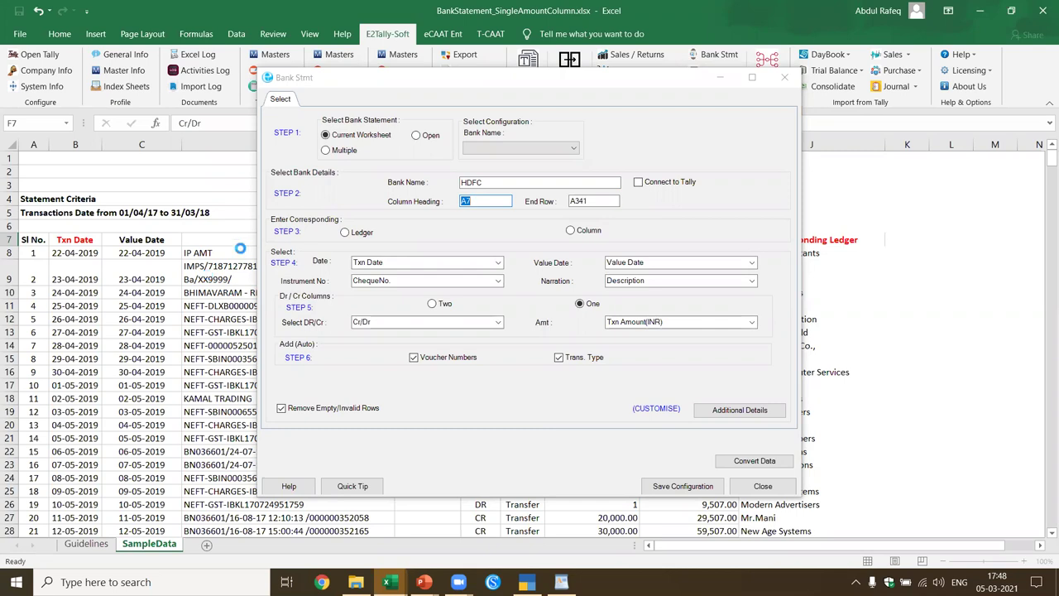
# Step: Set the corresponding ledger for the bank transactions to come from the Corresponding Ledger column
pyautogui.click(345, 232)
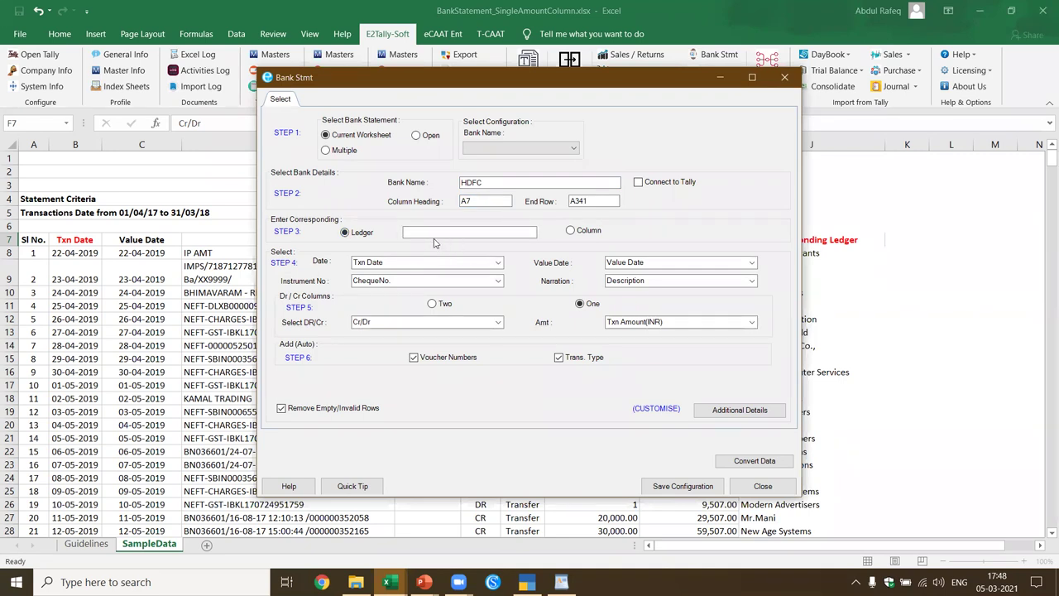
pyautogui.click(570, 231)
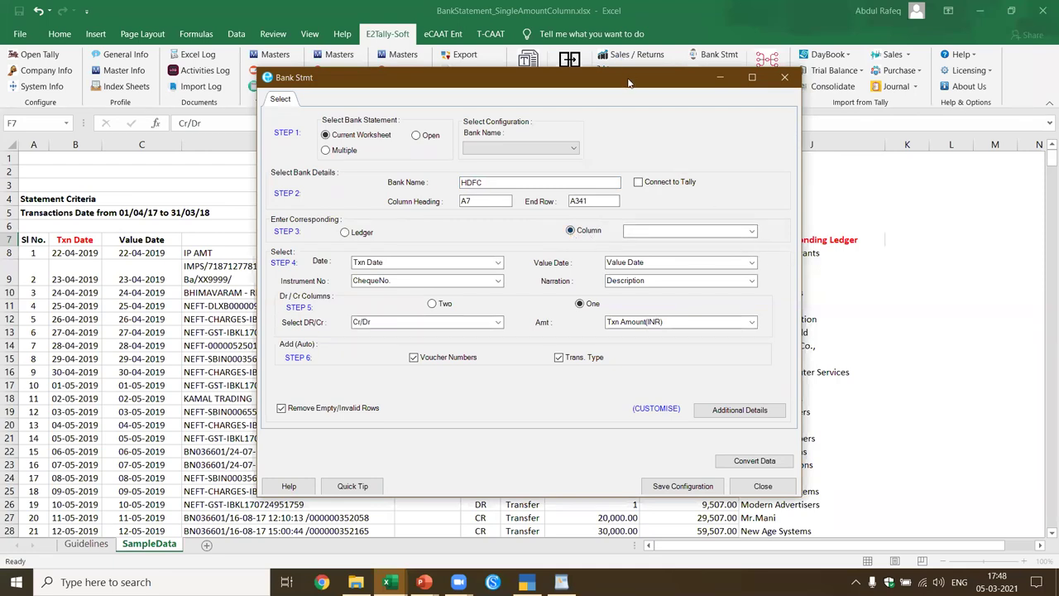
pyautogui.moveTo(628, 83); pyautogui.dragTo(537, 97)
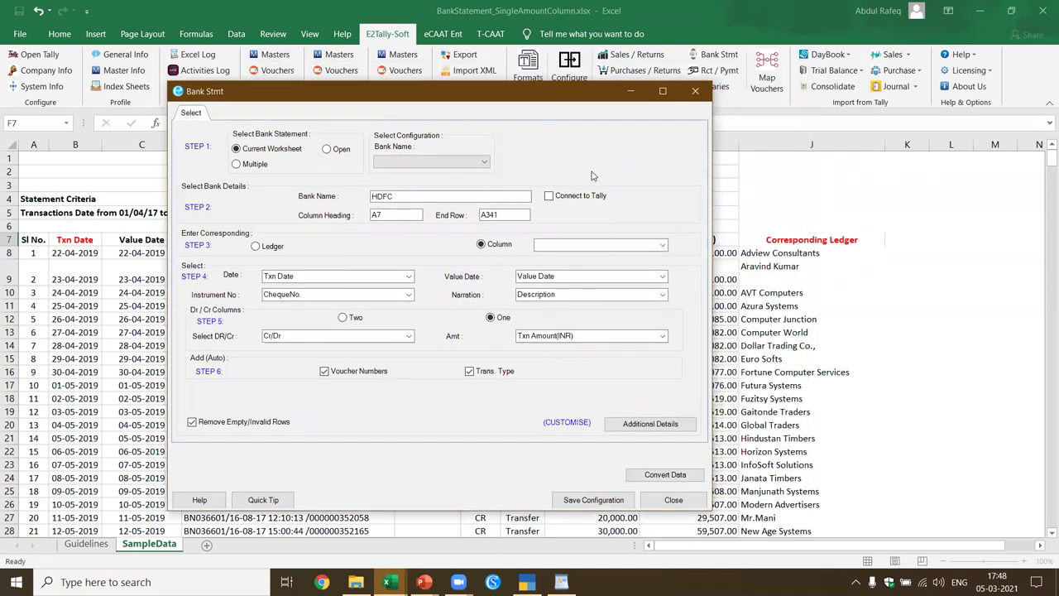
pyautogui.click(662, 248)
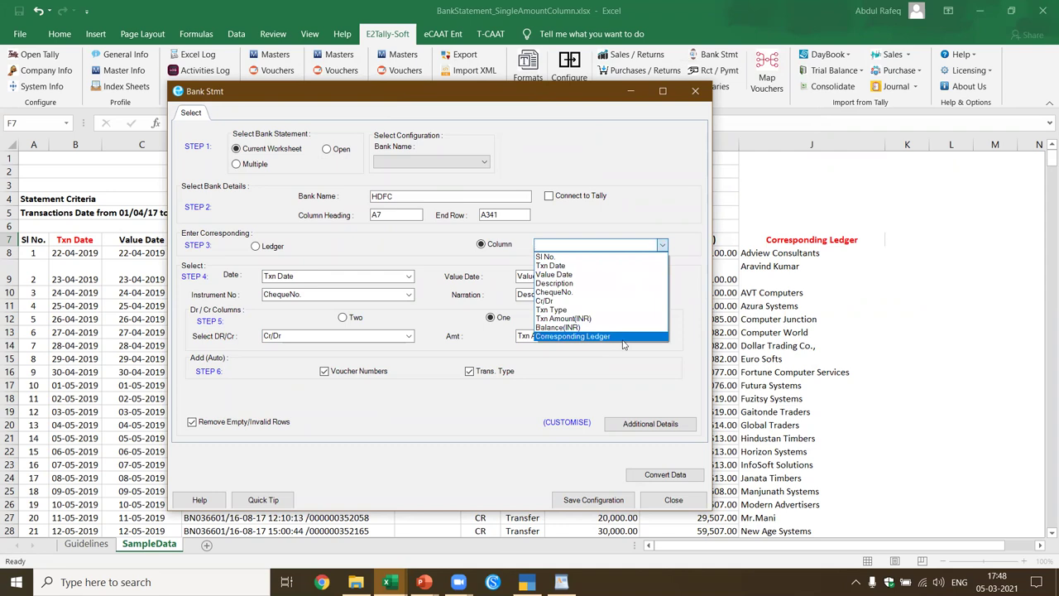
pyautogui.click(596, 338)
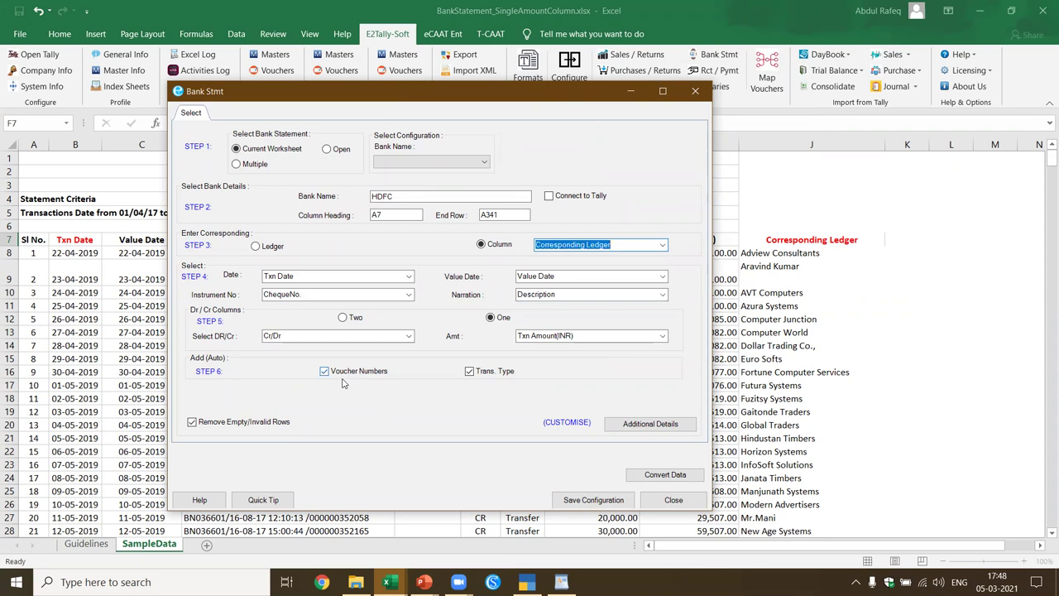
# Step: Convert the bank statement data, preview the vouchers, save them in the current workbook and open the exported result
pyautogui.click(658, 477)
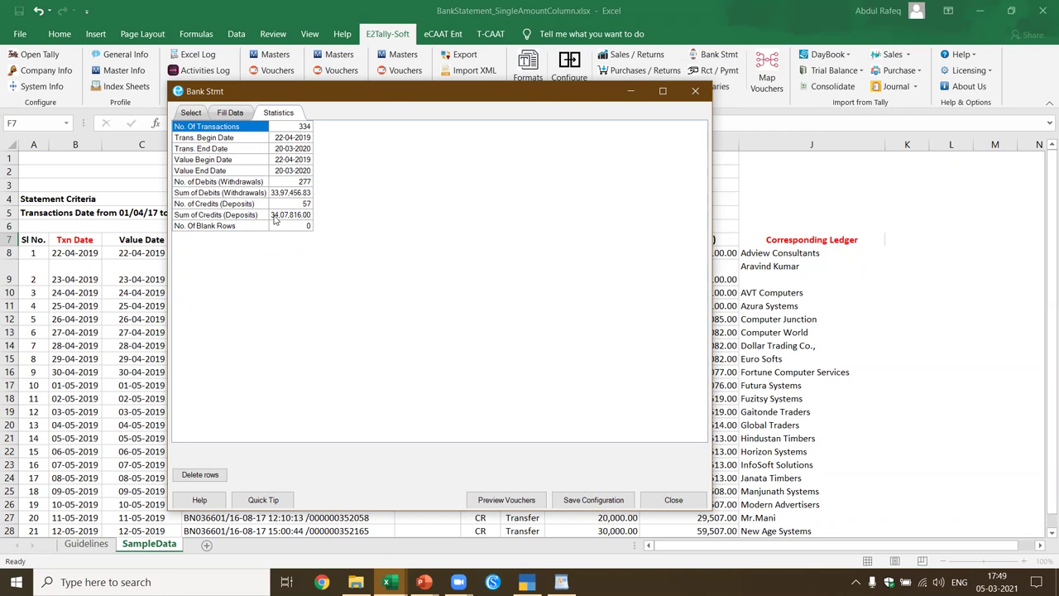
pyautogui.click(514, 501)
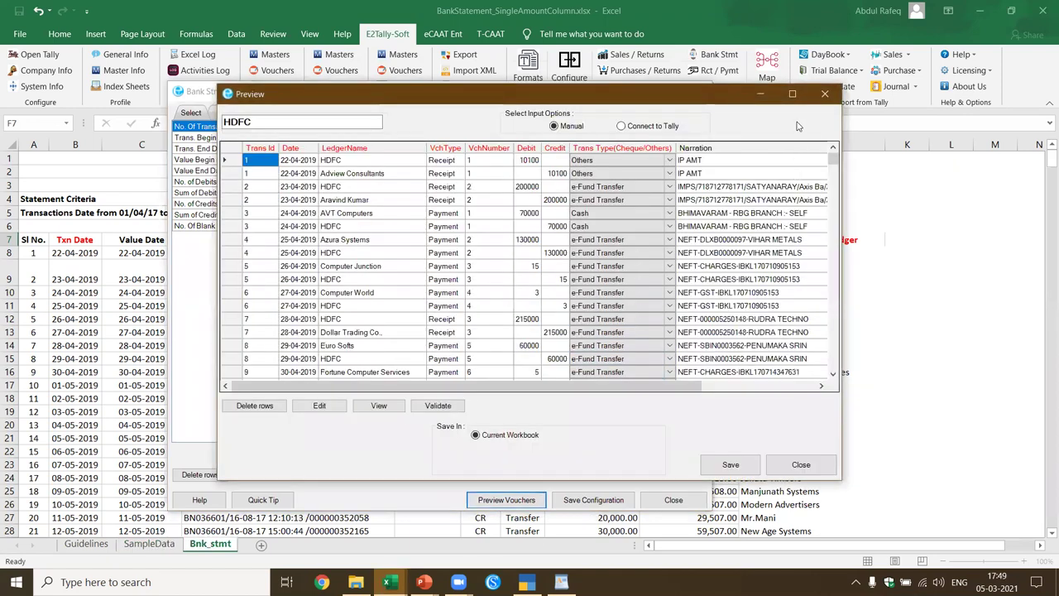
pyautogui.click(792, 95)
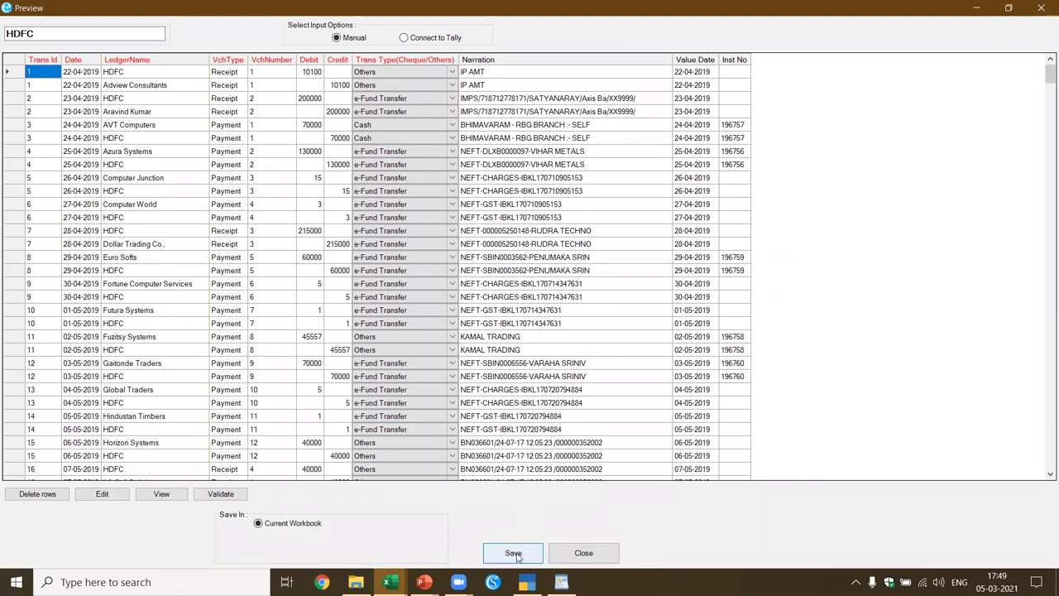
pyautogui.click(515, 554)
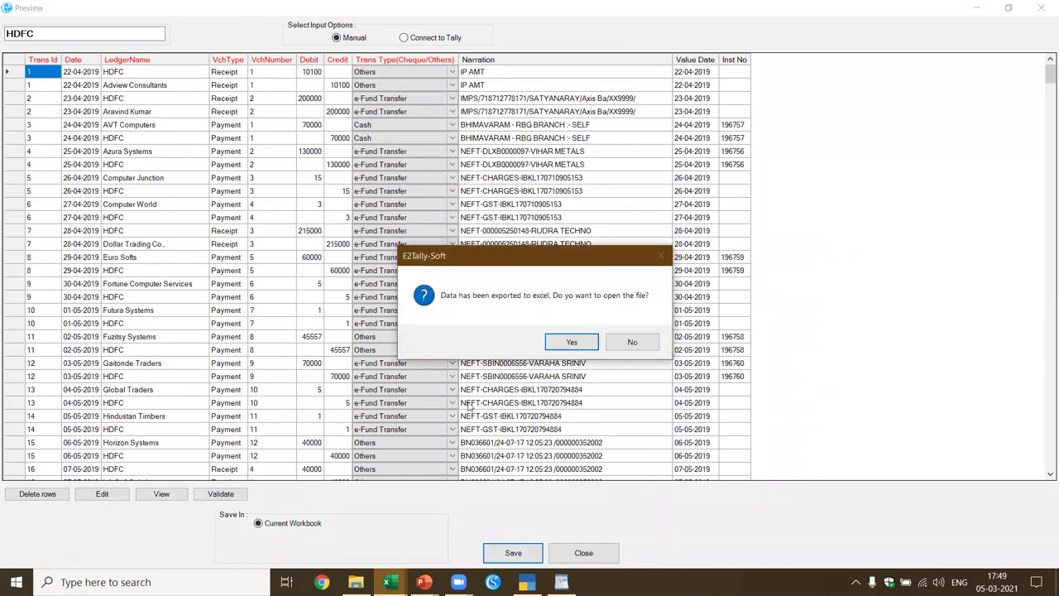
pyautogui.click(577, 345)
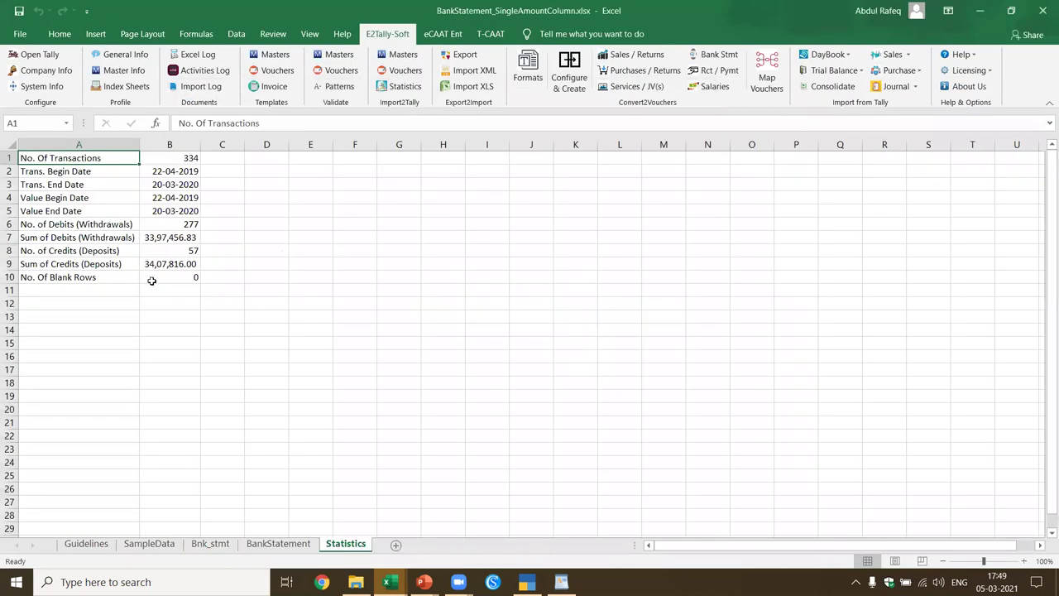
# Step: Examine the converted vouchers on the BankStatement sheet down to the last row, including the transaction type and narration columns
pyautogui.click(278, 544)
pyautogui.click(130, 330)
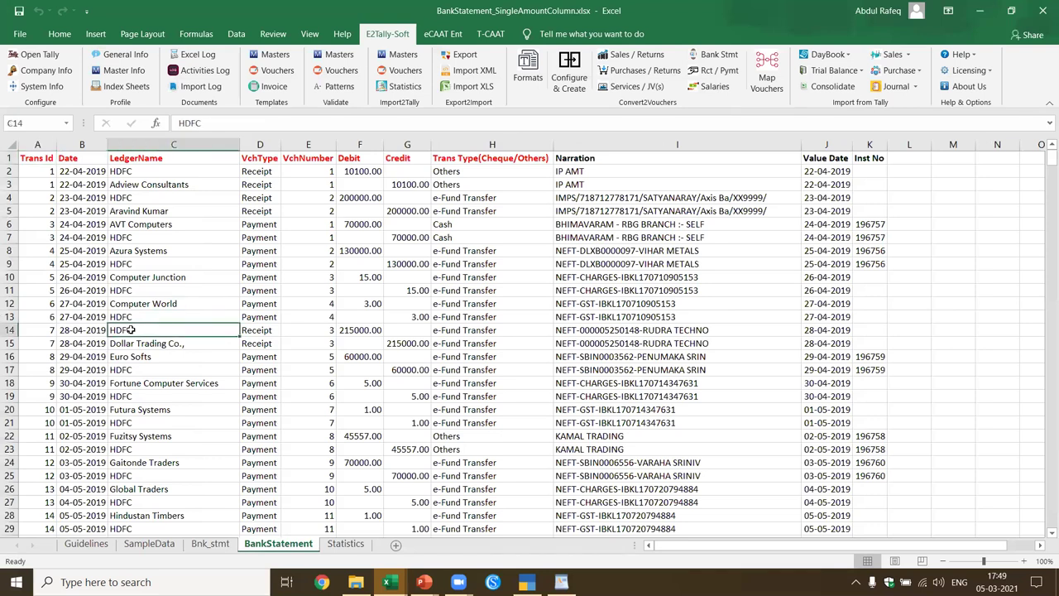
pyautogui.hotkey('ctrl', 'Down')
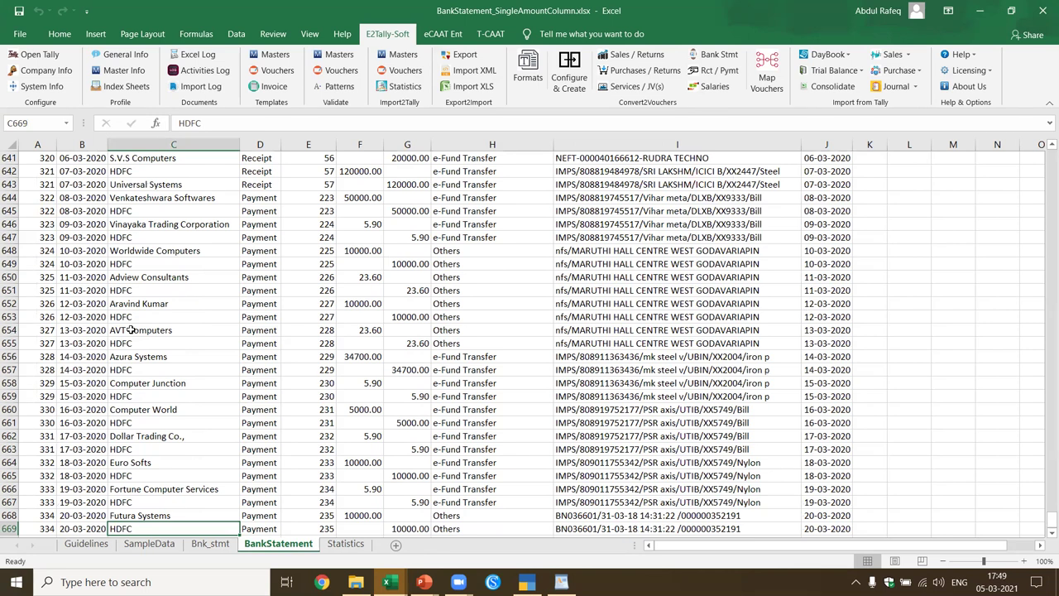
pyautogui.hotkey('ctrl', 'Home')
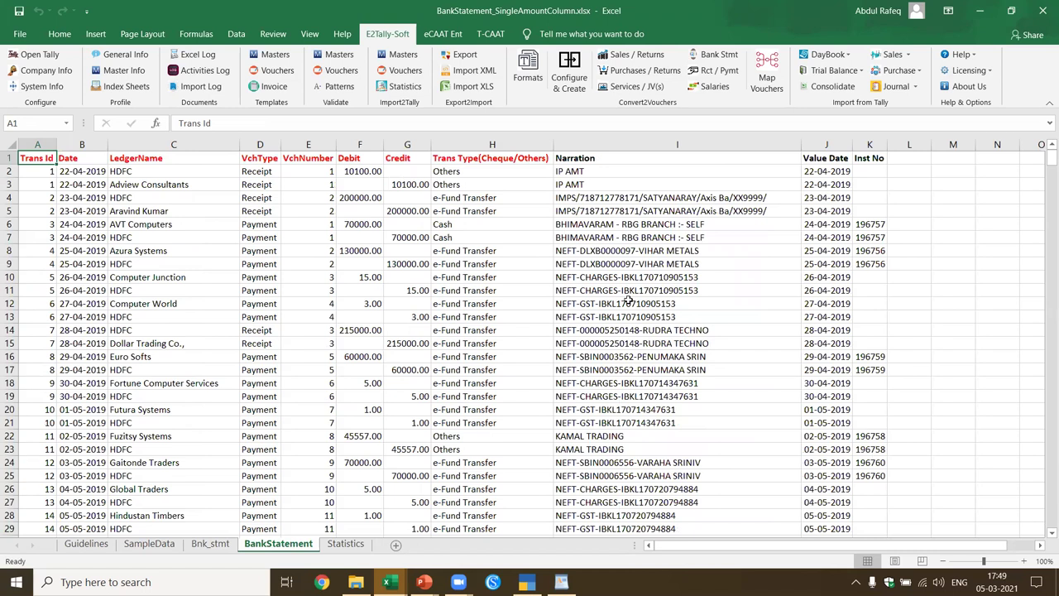
pyautogui.click(470, 198)
pyautogui.click(461, 229)
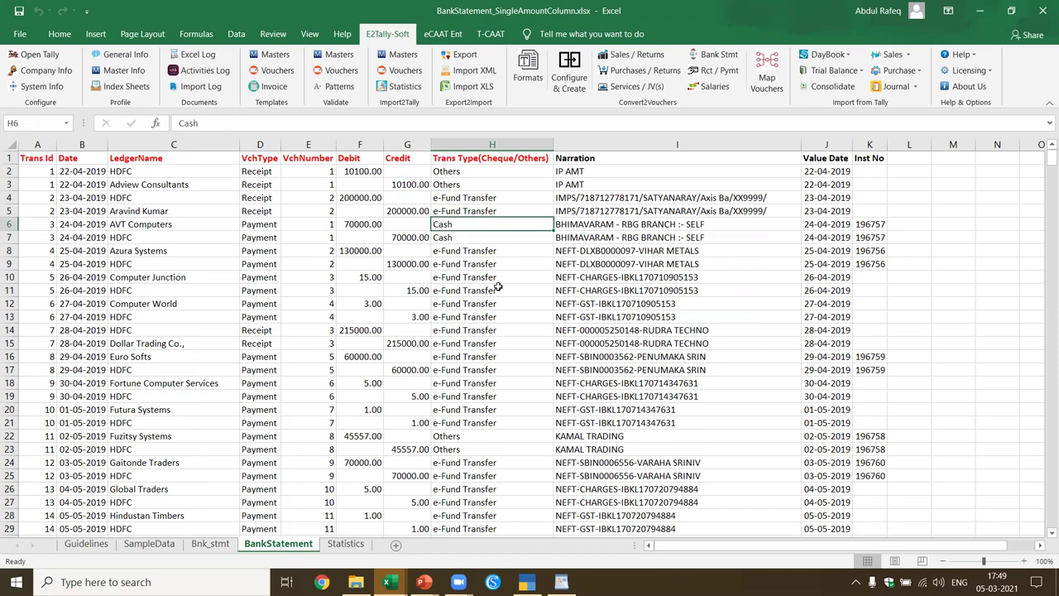
pyautogui.click(672, 329)
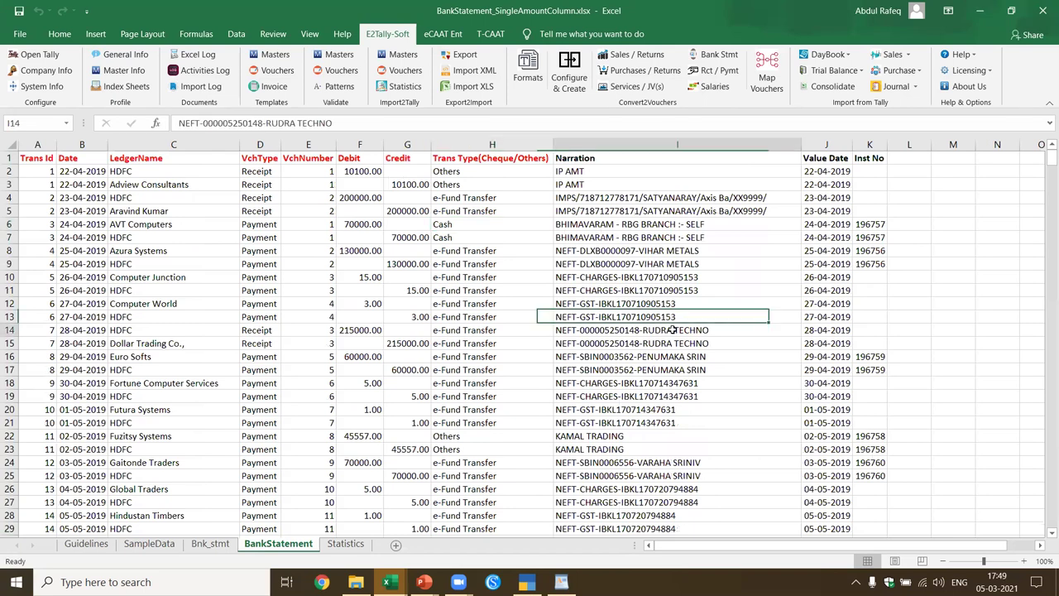
# Step: Close the bank statement workbook and the Purchases_SingleRateCol workbook, discarding the changes to the purchases file
pyautogui.click(1043, 14)
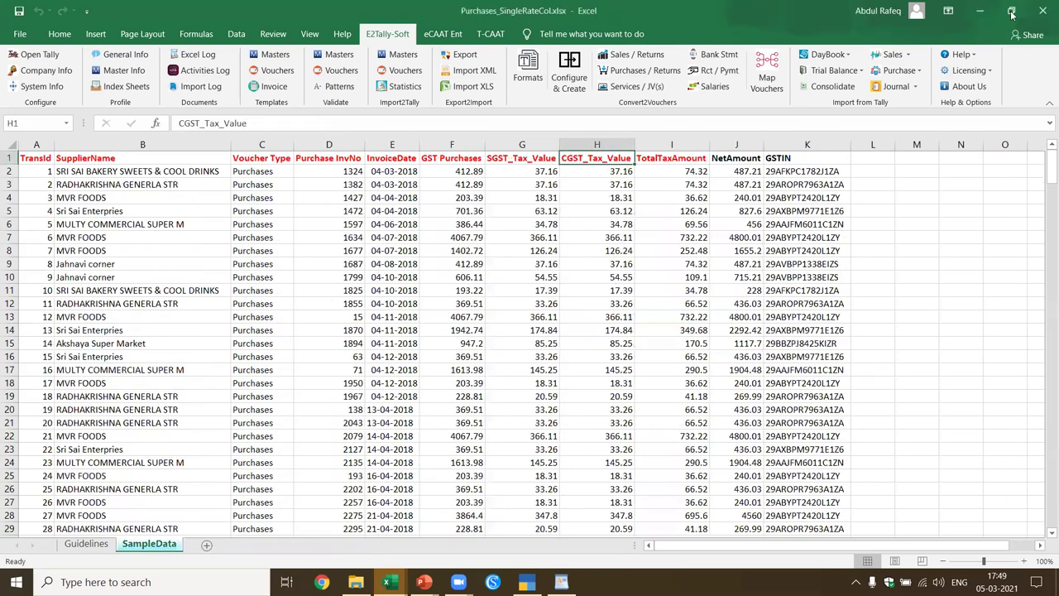
pyautogui.click(1042, 13)
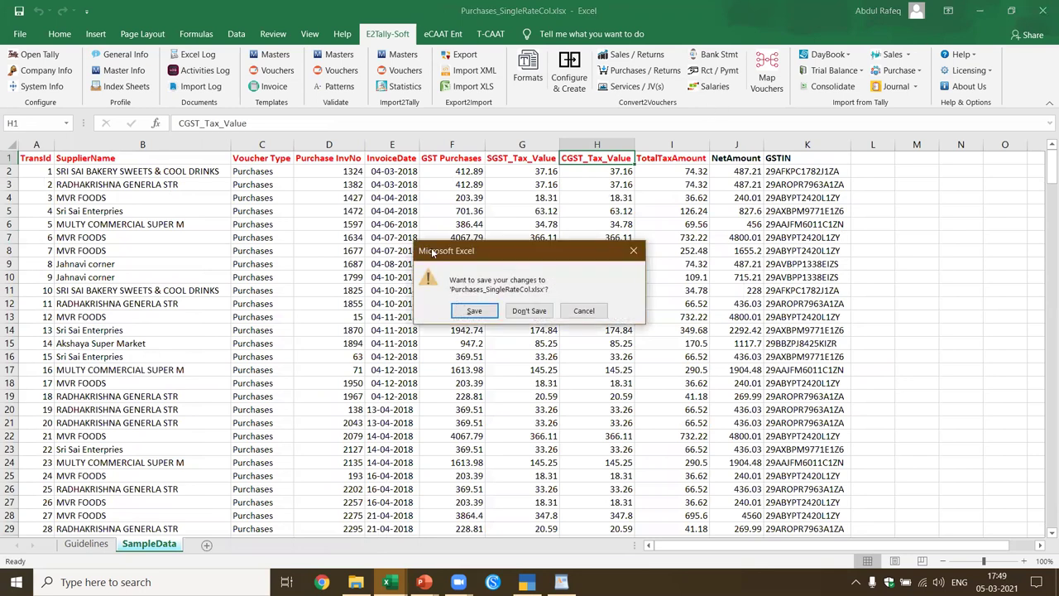
pyautogui.click(527, 313)
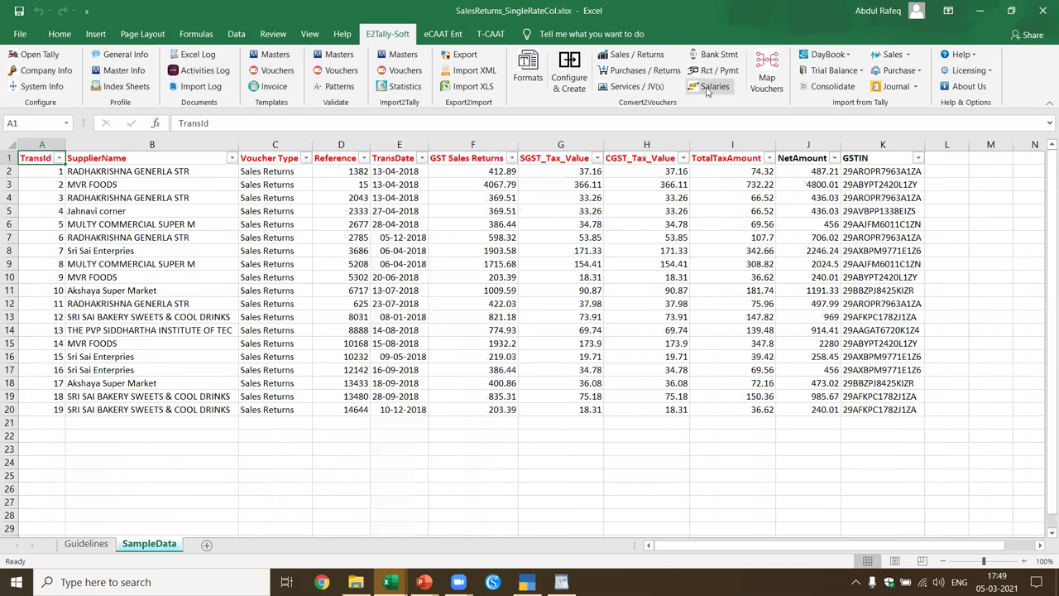
# Step: Open fresh sample data for the Services/JV(s) format with the Single Debit, Multiple Credit template
pyautogui.click(633, 86)
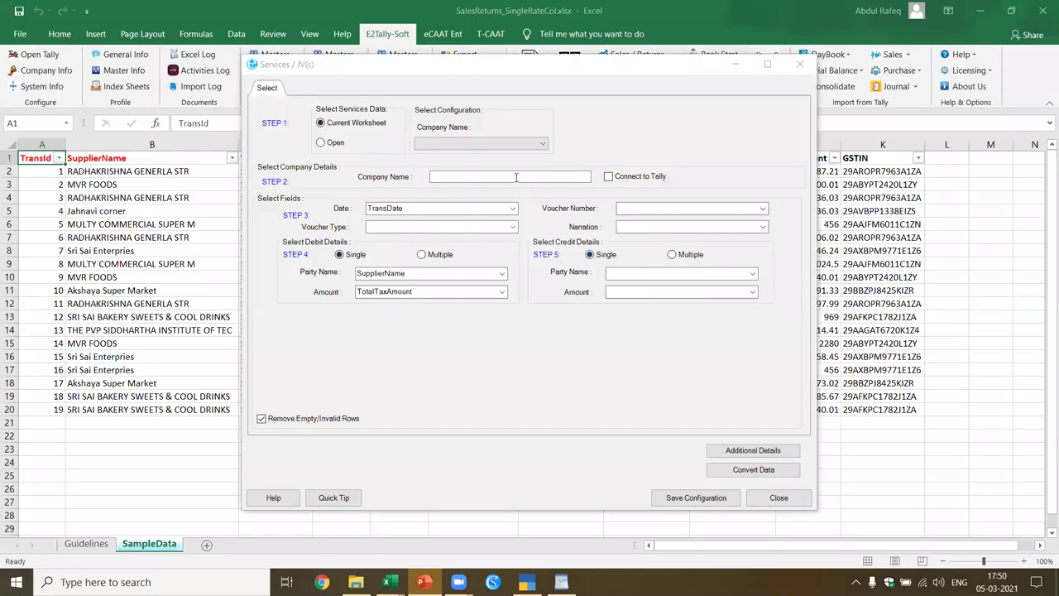
pyautogui.click(779, 498)
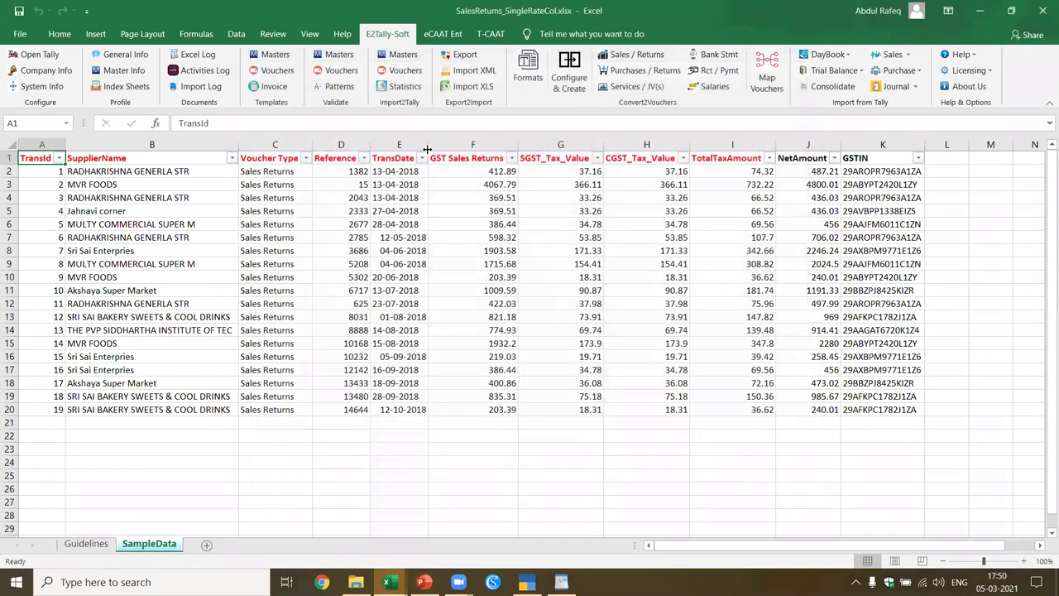
pyautogui.click(527, 75)
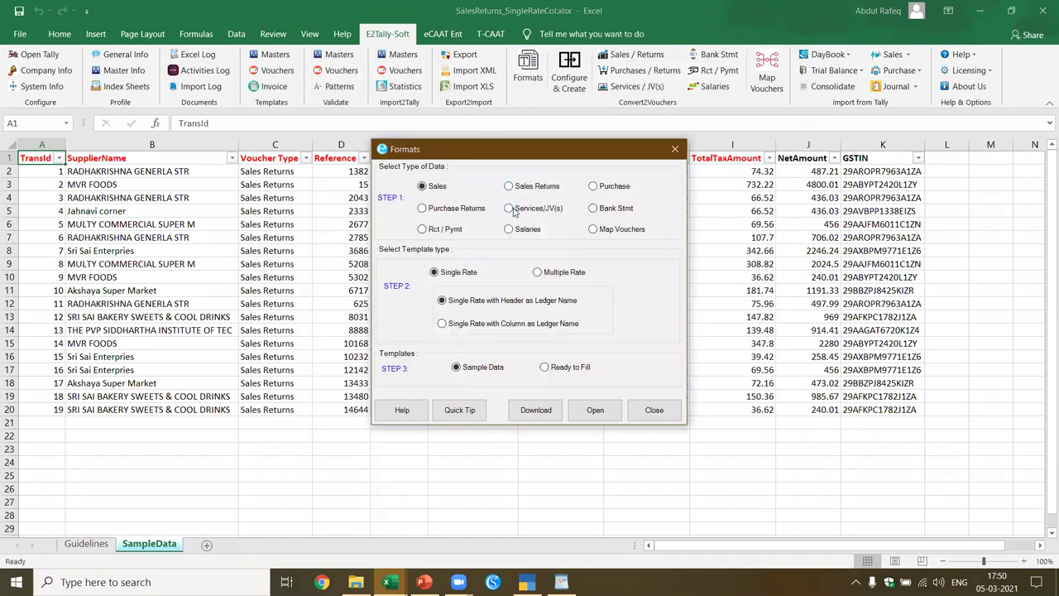
pyautogui.click(513, 208)
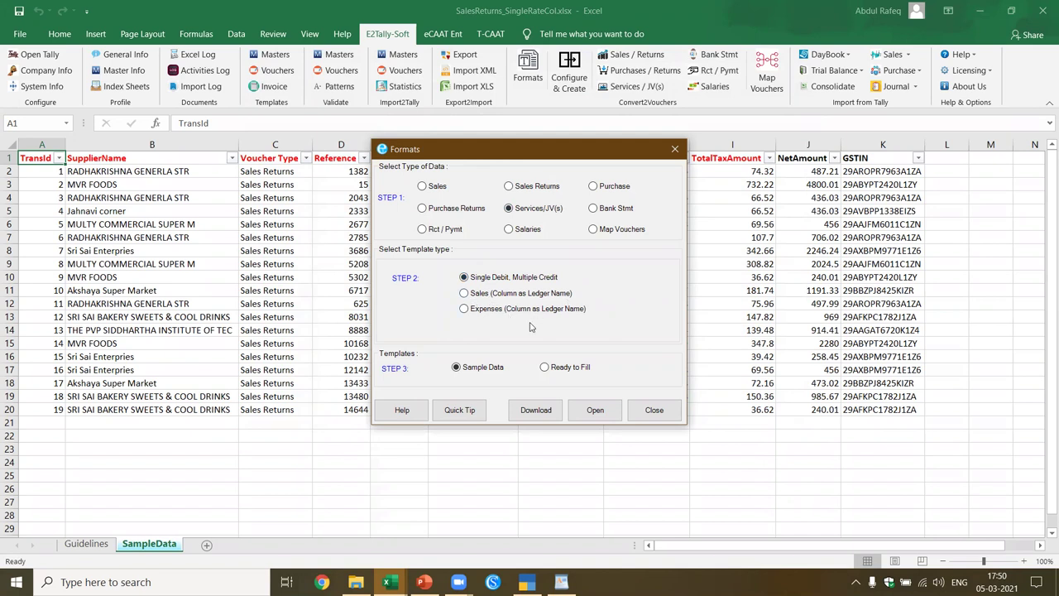
pyautogui.click(597, 414)
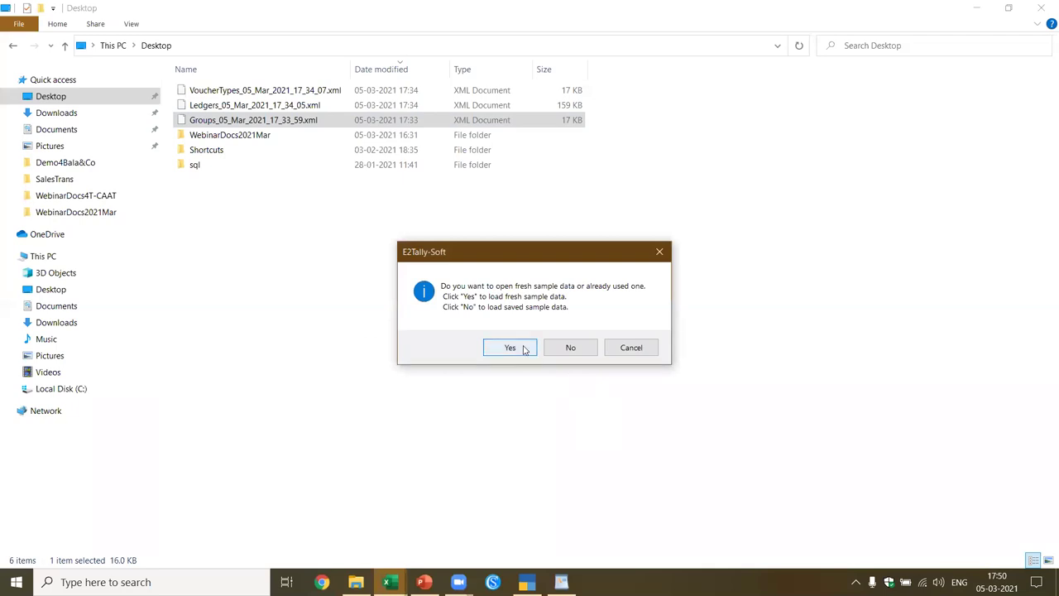
pyautogui.click(527, 348)
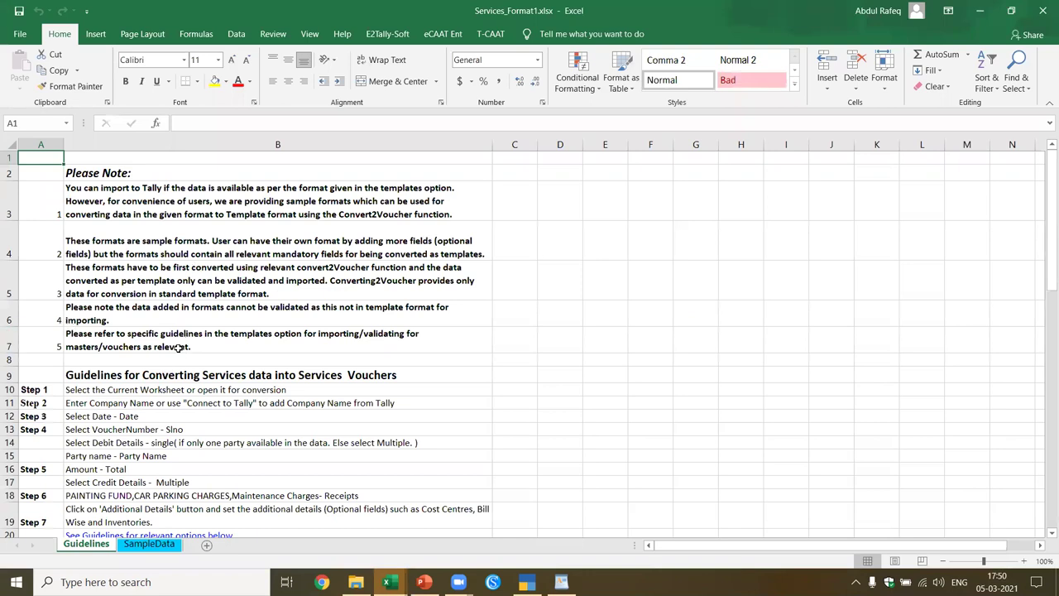
# Step: Examine the ledger names and charge columns on the SampleData sheet of the services workbook
pyautogui.click(154, 545)
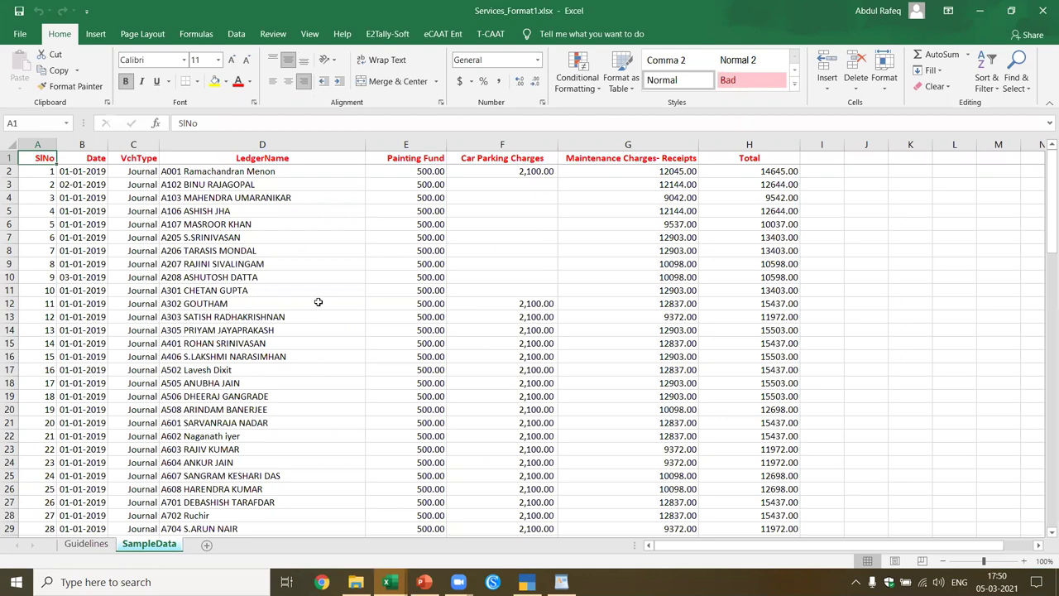
pyautogui.click(418, 161)
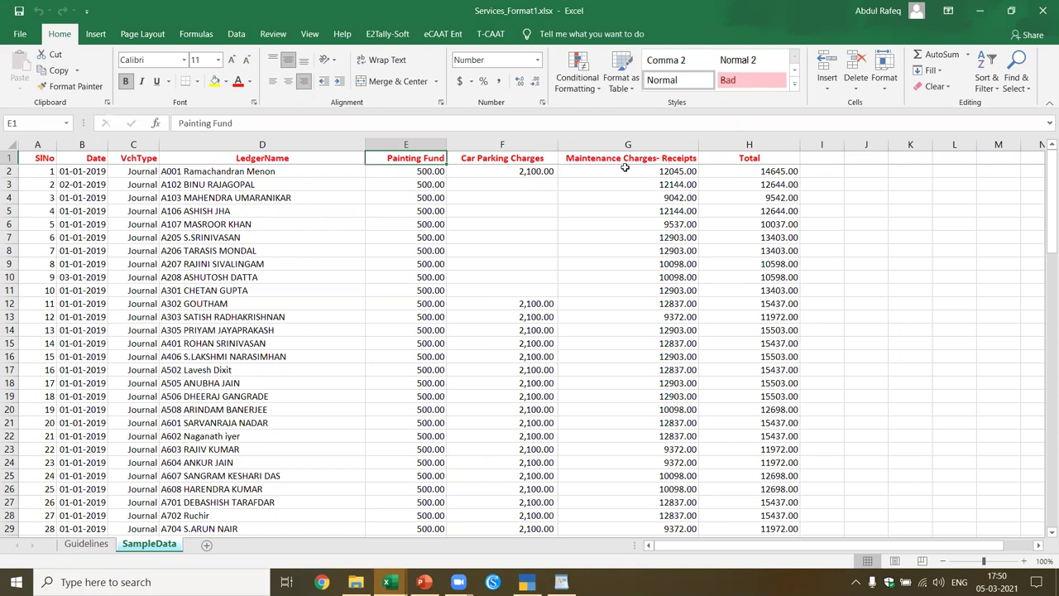
pyautogui.click(307, 209)
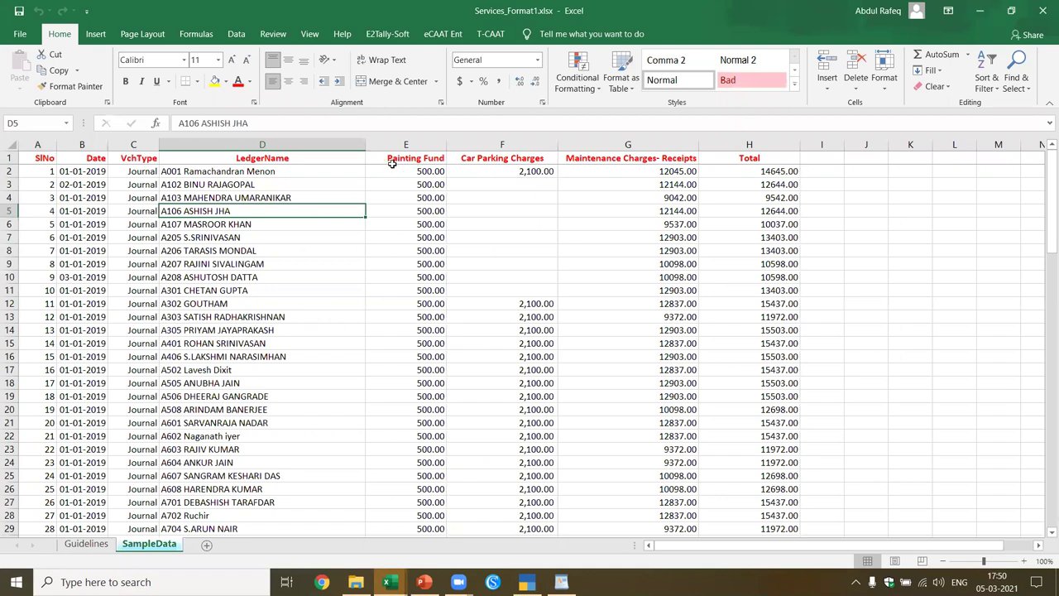
pyautogui.click(424, 159)
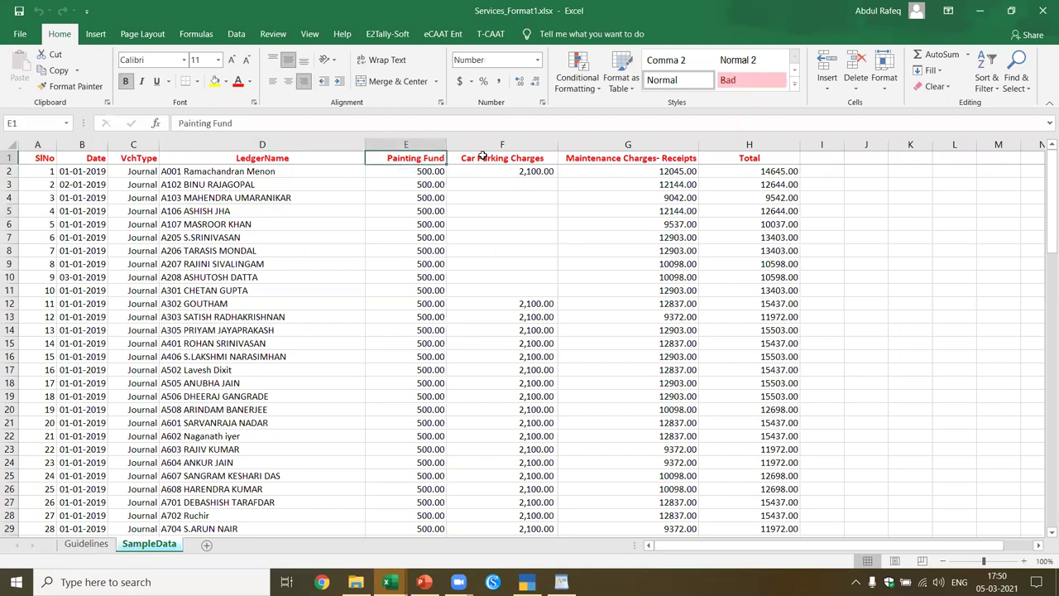
pyautogui.click(211, 175)
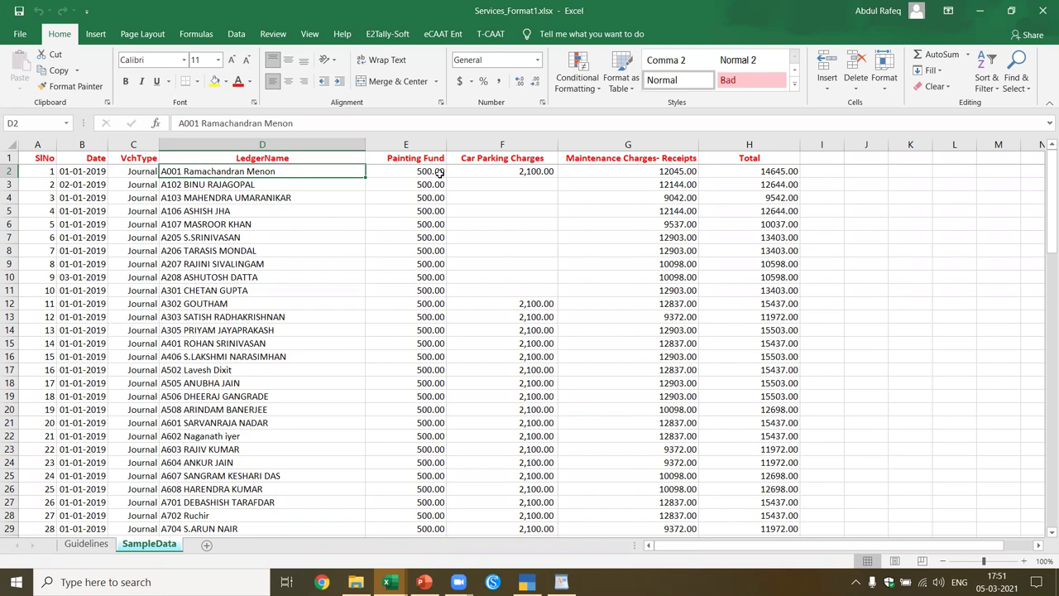
# Step: Start the Services / JV(s) conversion on the SampleData sheet, with abc as the company name and VchType as the voucher type column
pyautogui.click(385, 33)
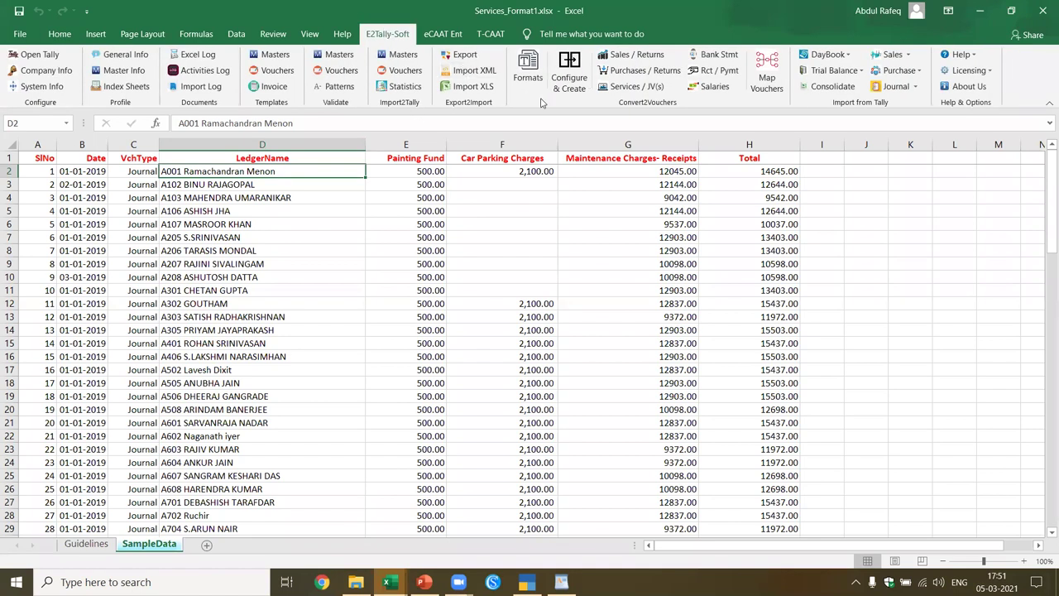
pyautogui.click(640, 87)
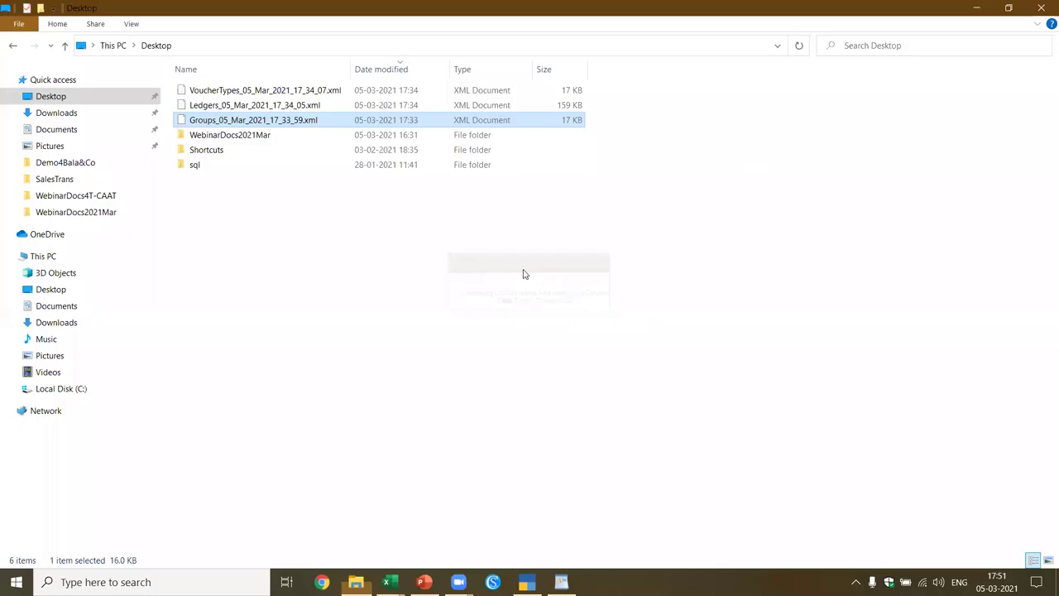
pyautogui.click(976, 8)
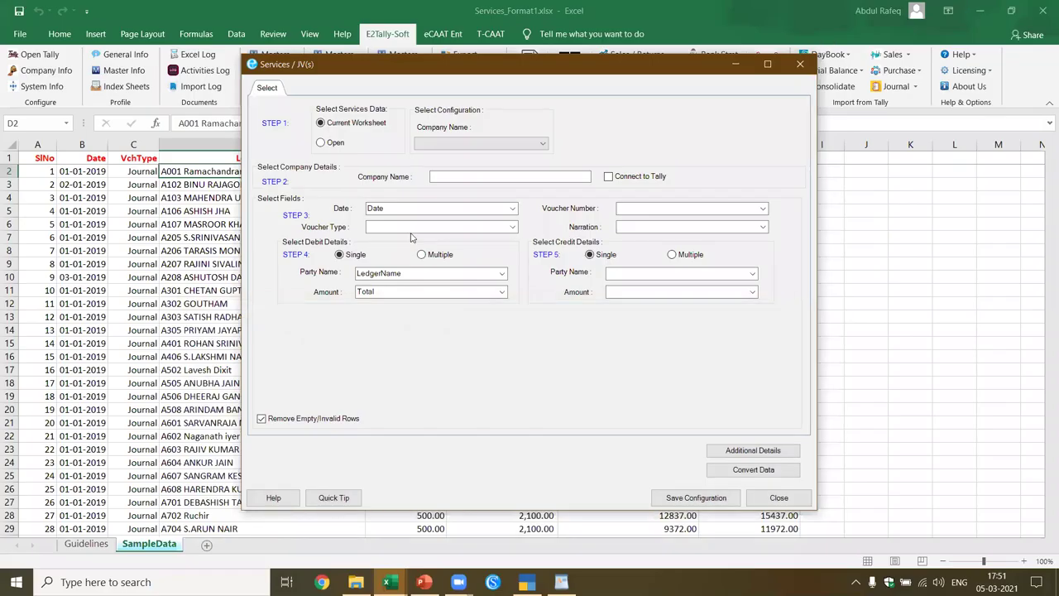
pyautogui.click(440, 177)
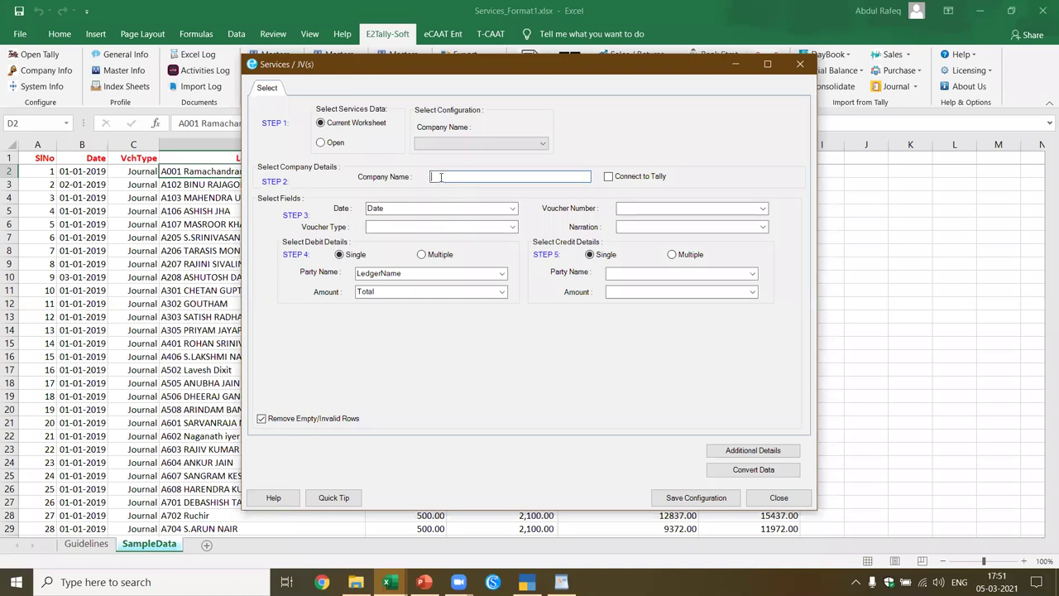
pyautogui.write('abc')
pyautogui.click(513, 227)
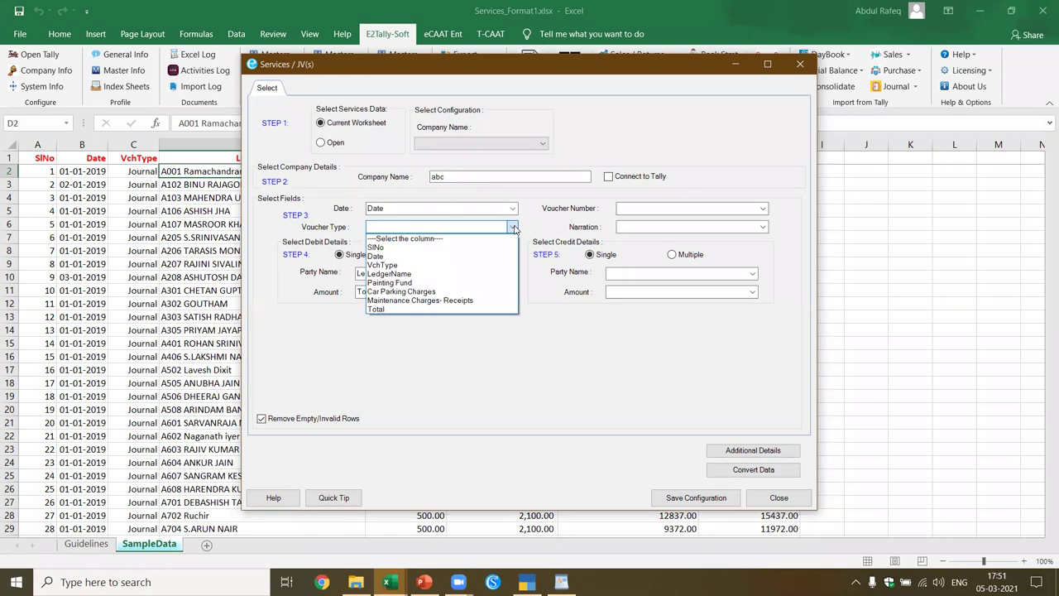
pyautogui.click(476, 266)
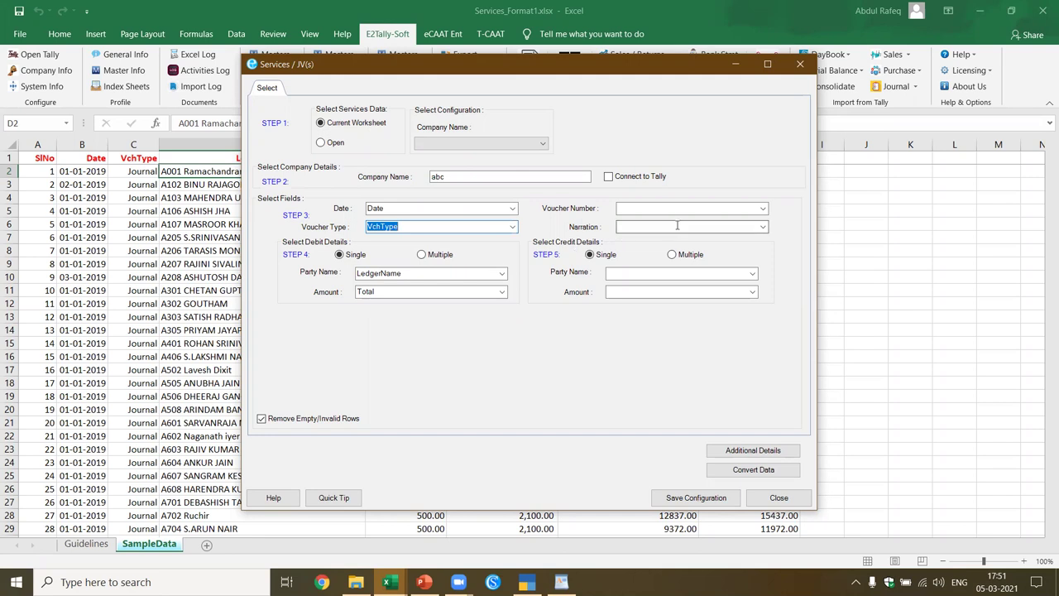
# Step: Use the SlNo column as the voucher number for the Services / JV(s) conversion
pyautogui.click(763, 210)
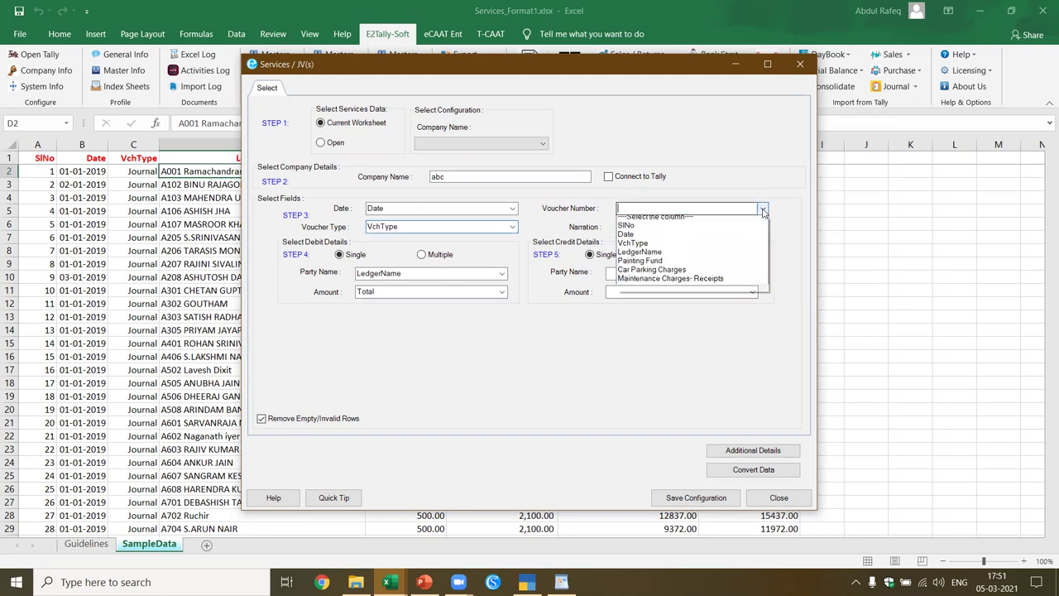
pyautogui.click(745, 230)
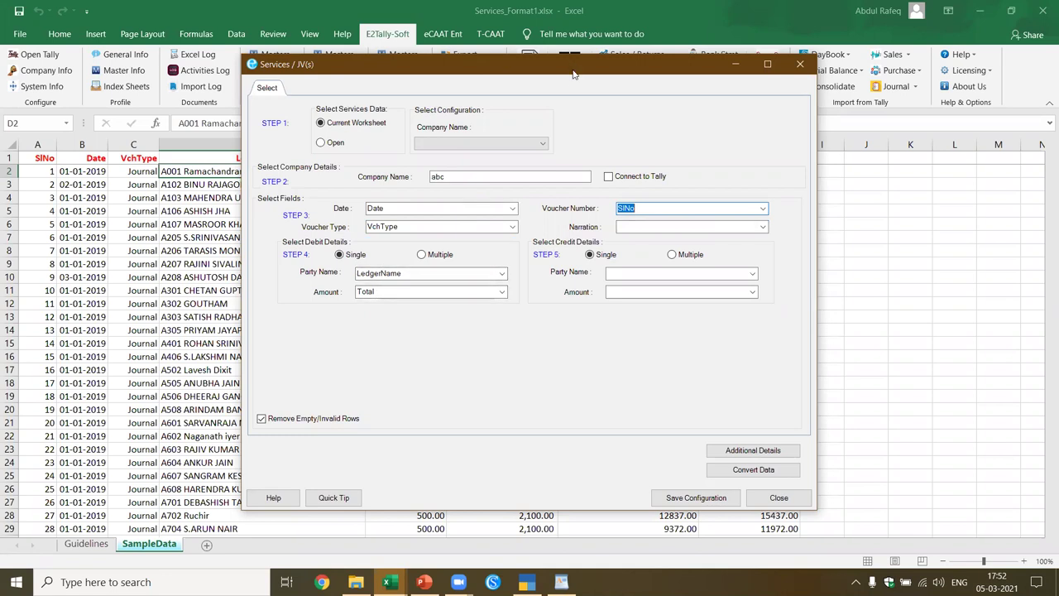
pyautogui.moveTo(574, 74); pyautogui.dragTo(545, 96)
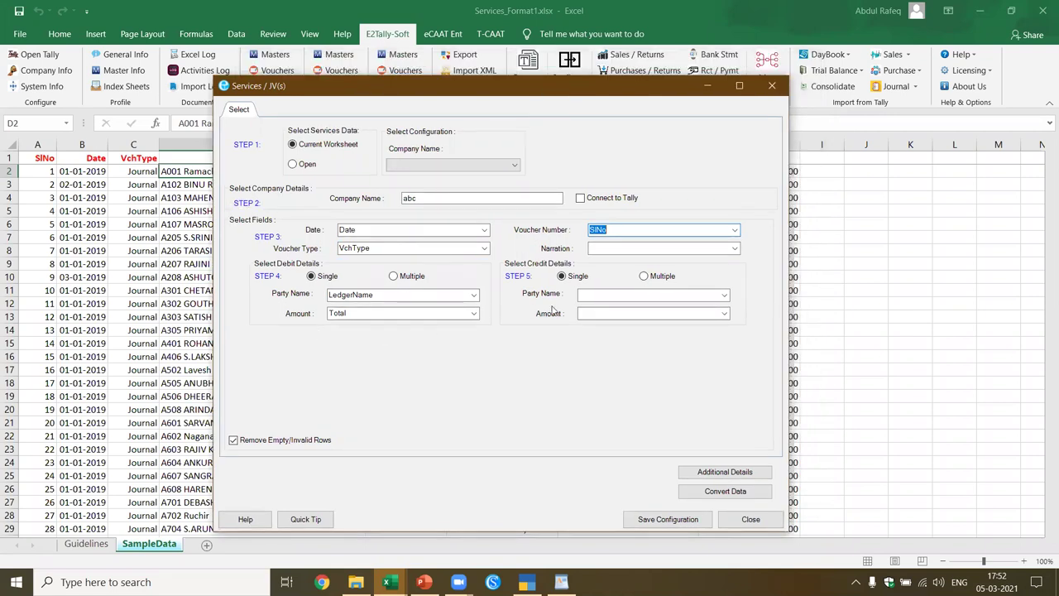
# Step: Set the credit details to Multiple and include Painting Fund, Car Parking Charges and Maintenance Charges- Receipts
pyautogui.click(645, 276)
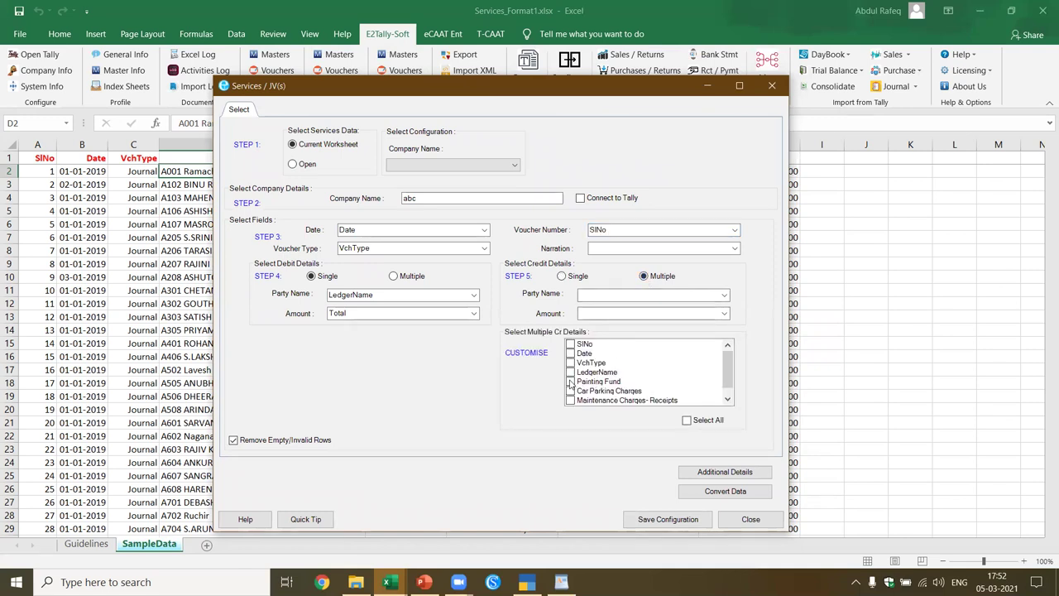
pyautogui.click(570, 381)
pyautogui.click(570, 392)
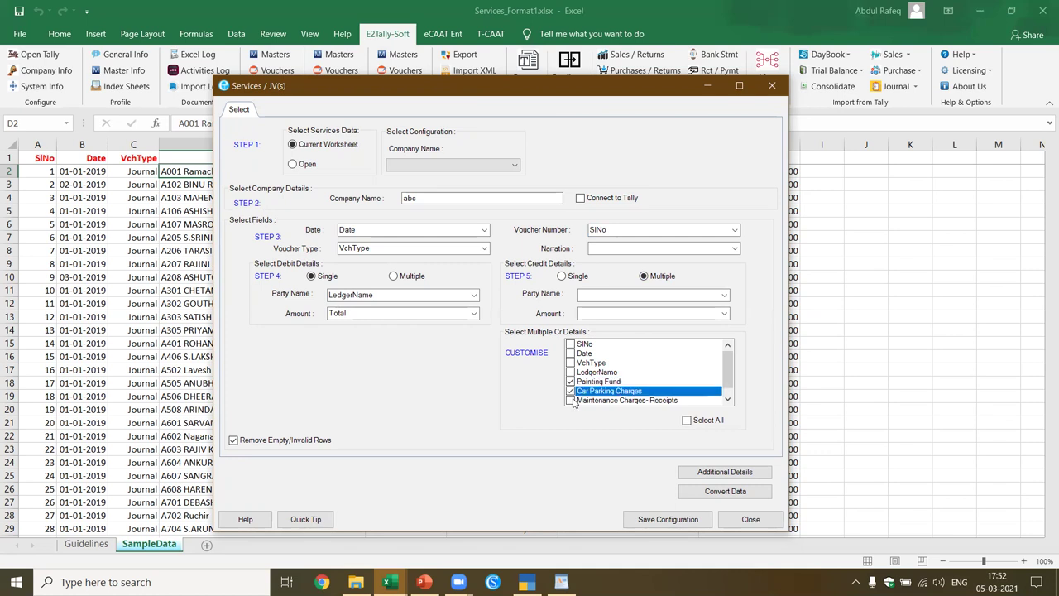
pyautogui.click(570, 401)
pyautogui.click(727, 399)
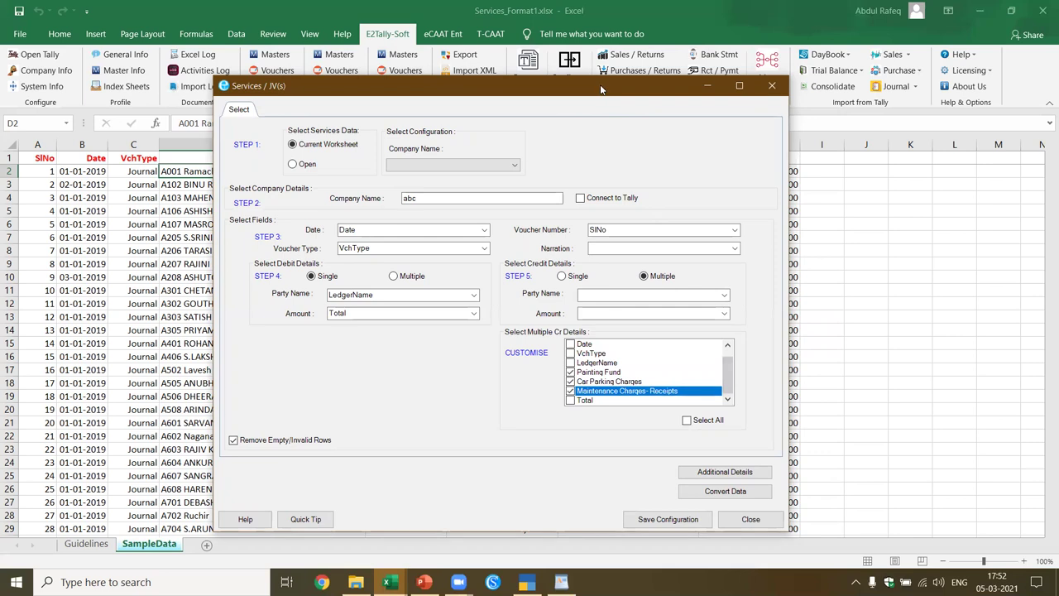
pyautogui.moveTo(602, 90); pyautogui.dragTo(582, 74)
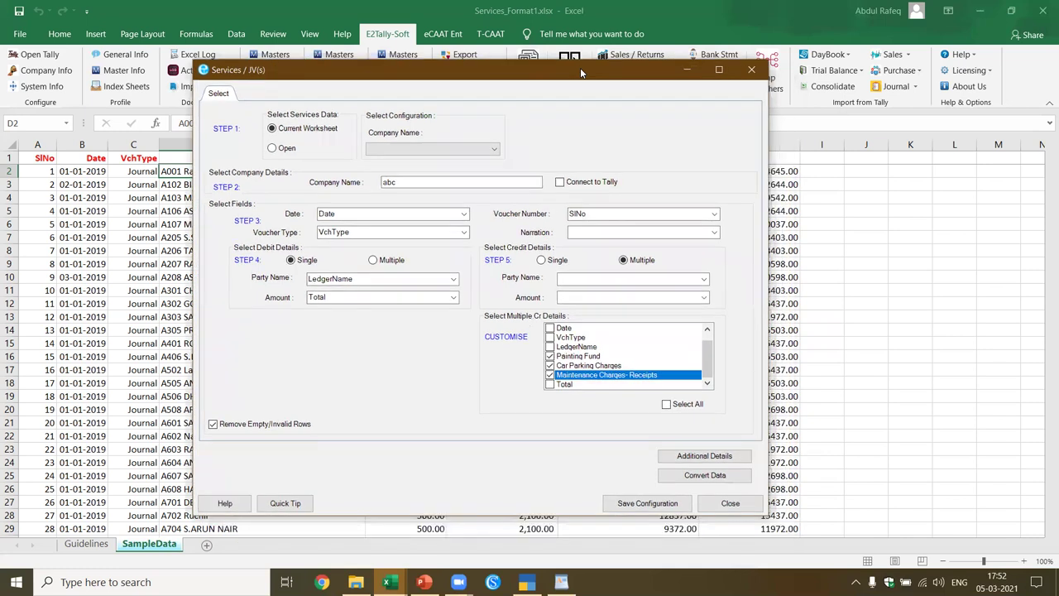
# Step: Convert the services data, save the previewed vouchers in the current workbook and display the ServicesVch sheet
pyautogui.click(705, 476)
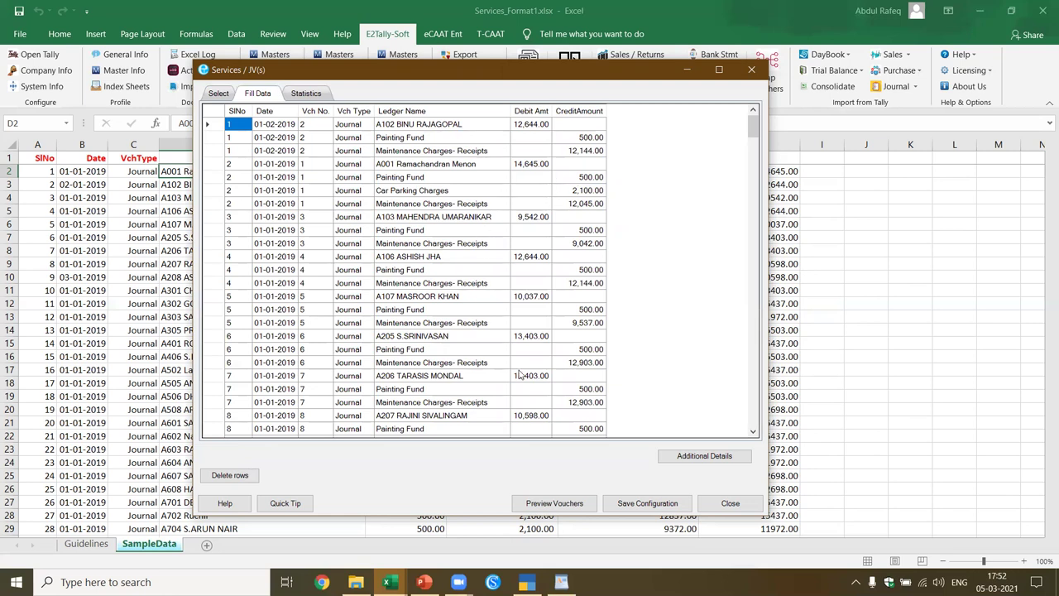
pyautogui.click(555, 503)
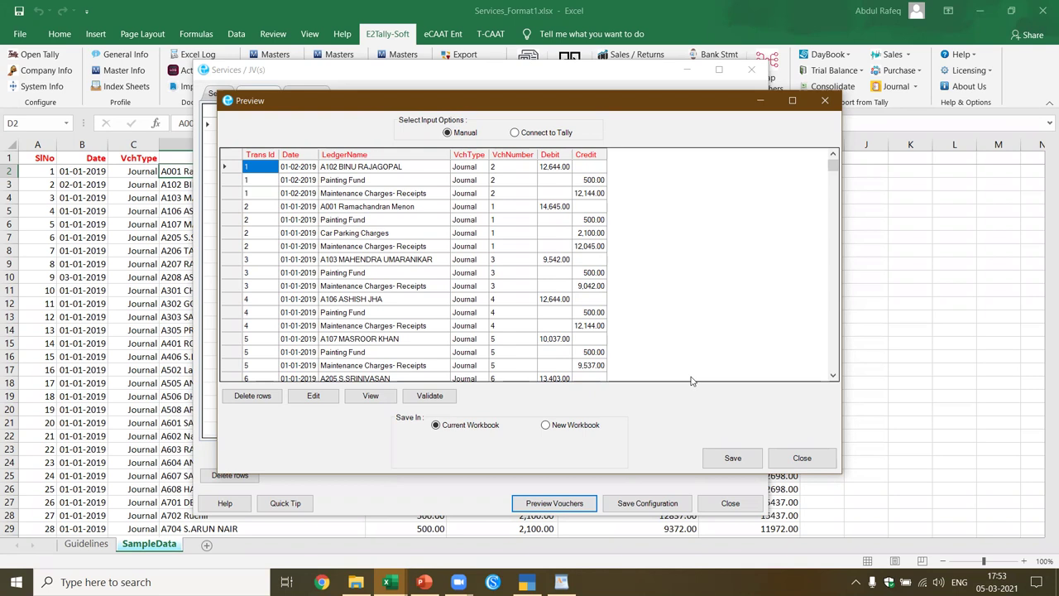
pyautogui.click(728, 459)
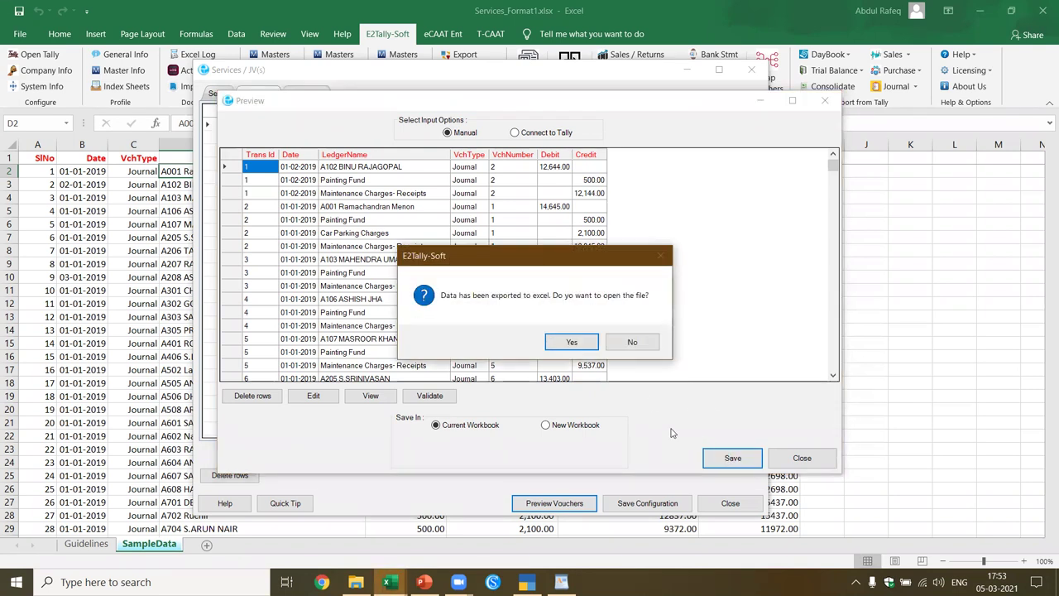
pyautogui.click(562, 338)
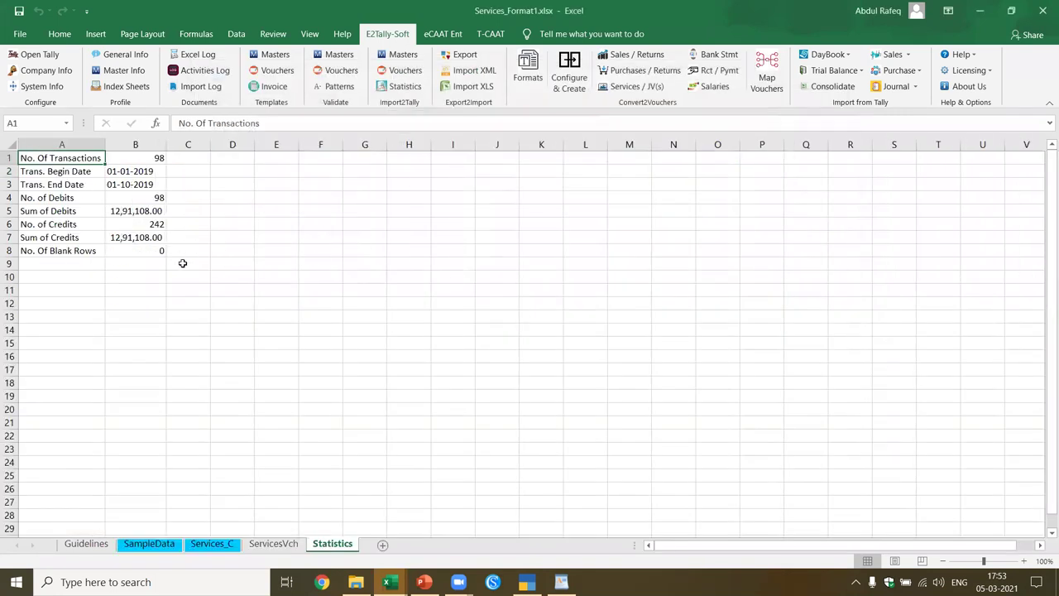
pyautogui.click(273, 543)
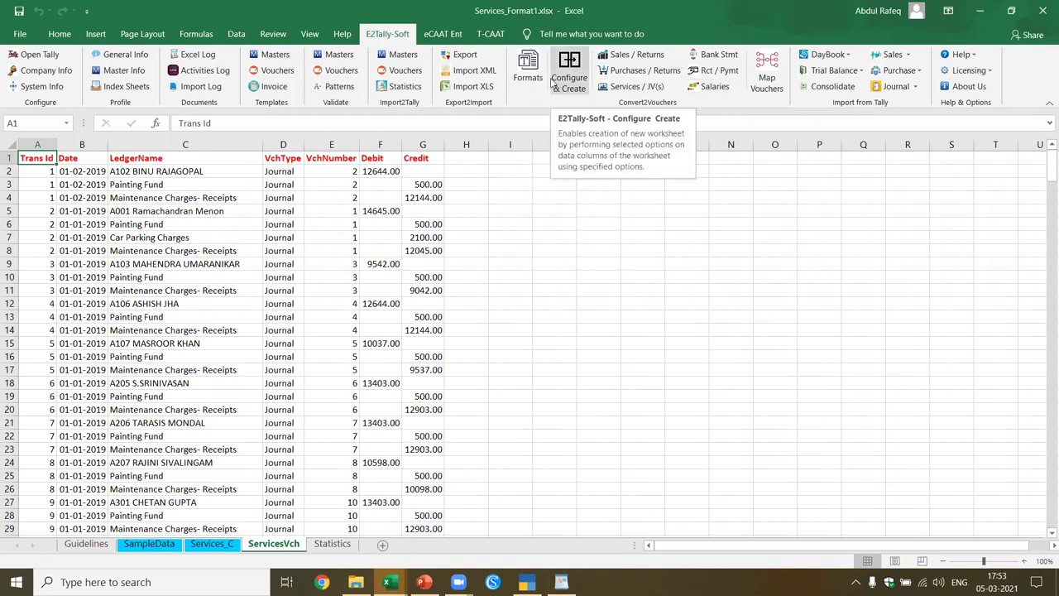
# Step: Open fresh sample data for the Salaries format and display its SampleData sheet
pyautogui.click(528, 66)
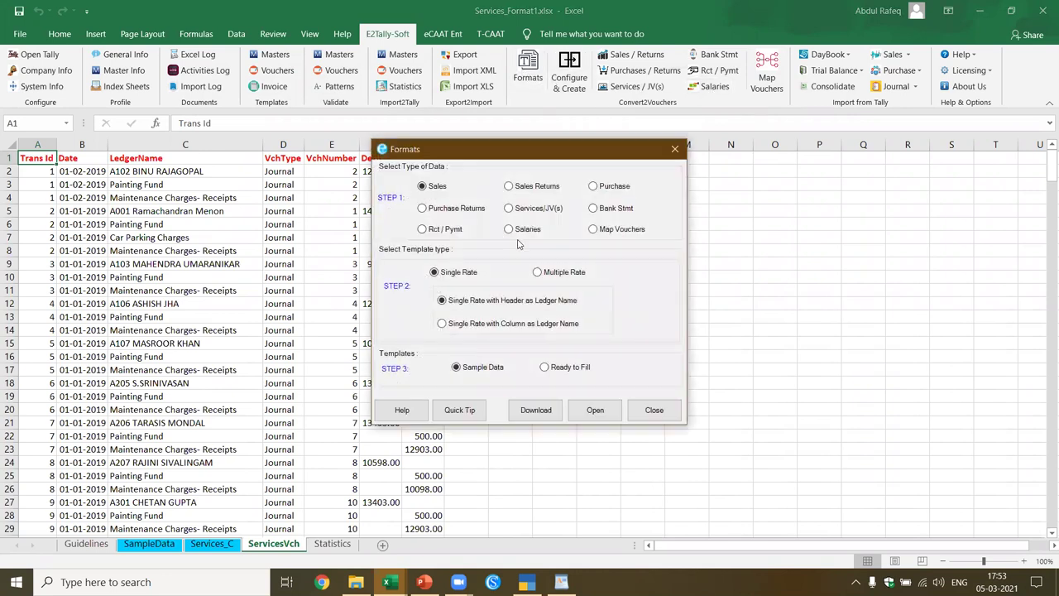
pyautogui.click(508, 231)
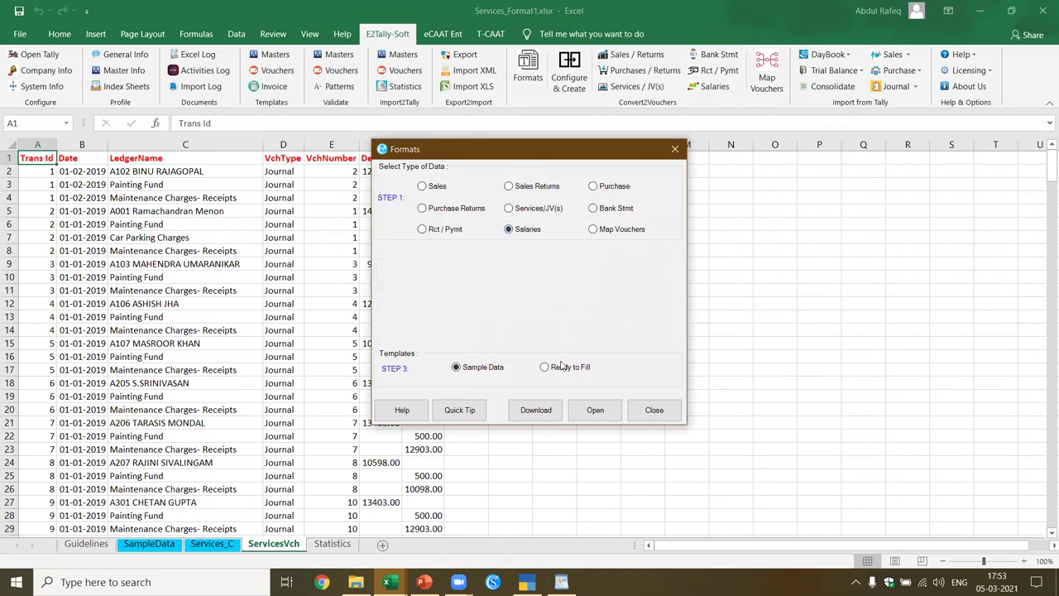
pyautogui.click(595, 409)
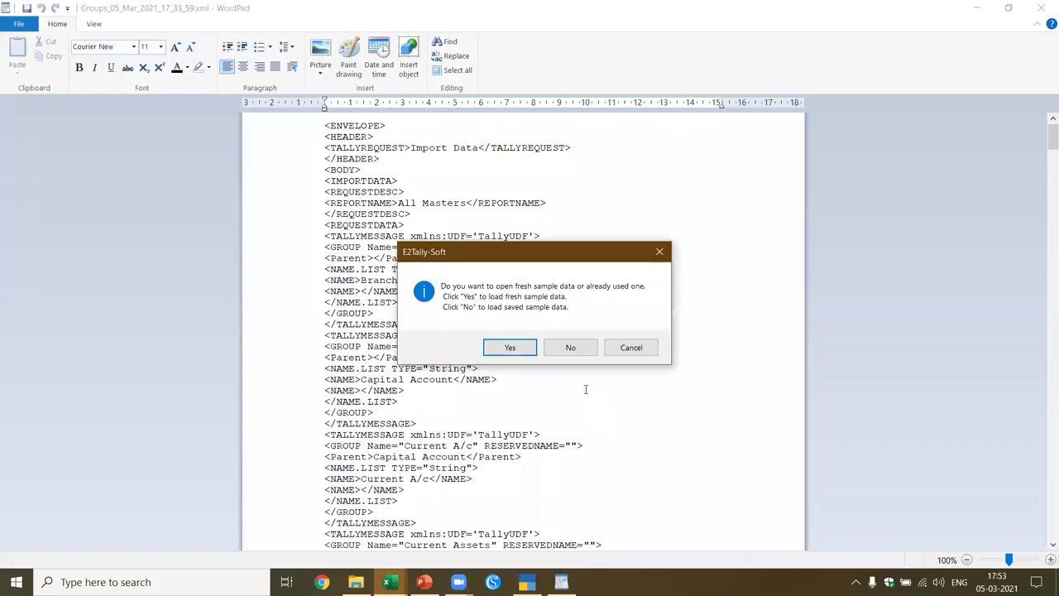
pyautogui.click(511, 348)
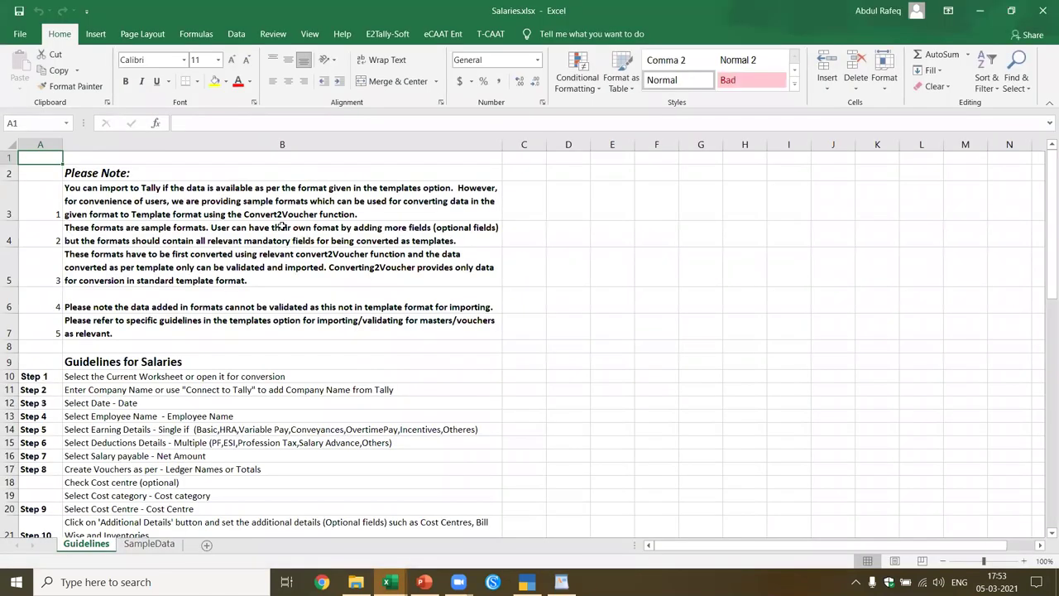
pyautogui.click(281, 226)
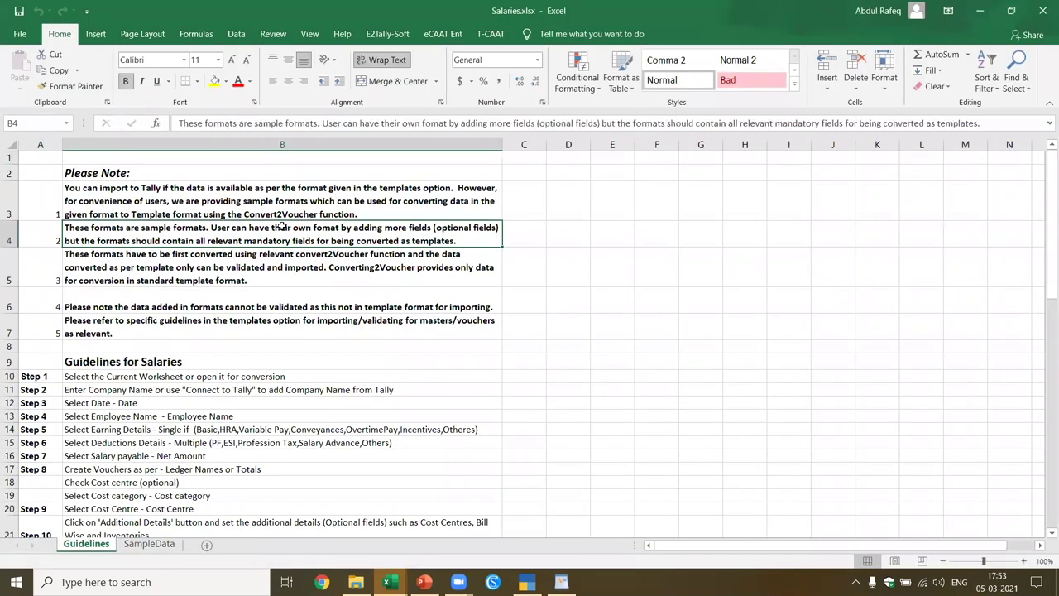
pyautogui.click(149, 544)
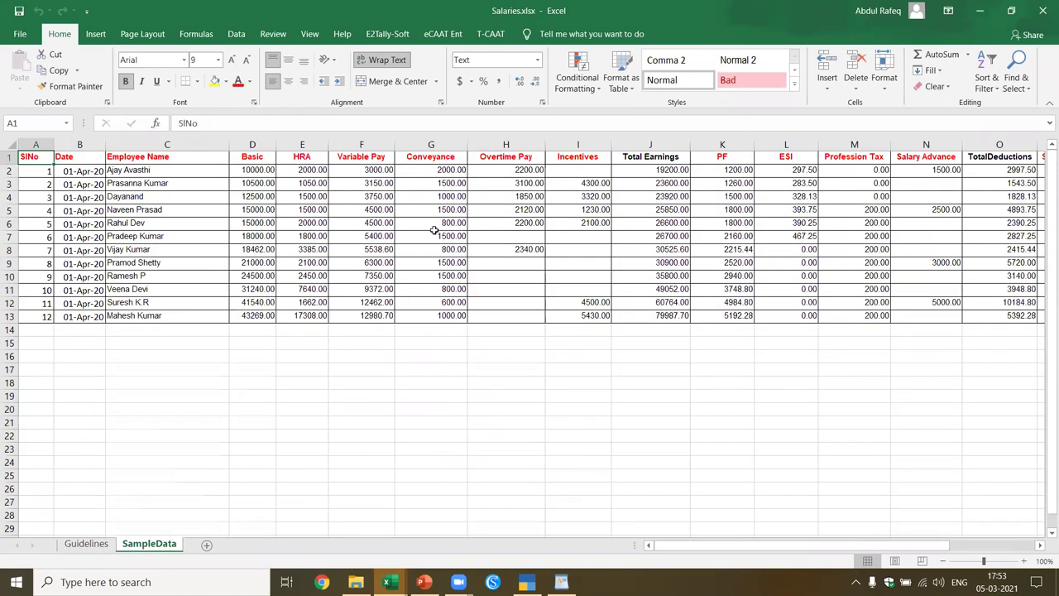
# Step: Start the Salaries conversion on the current worksheet with AA as the company name
pyautogui.click(403, 39)
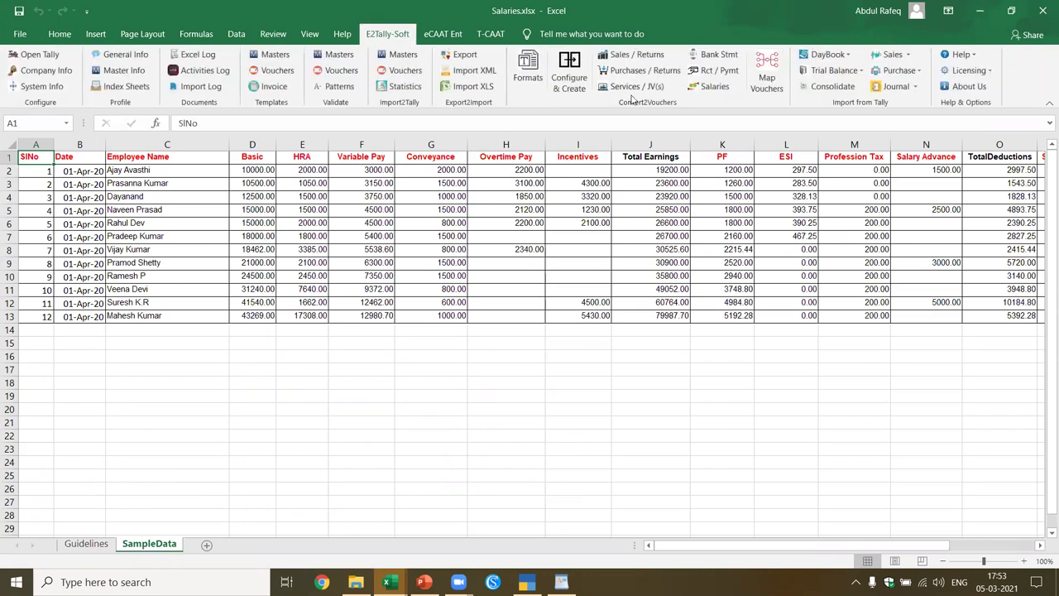
pyautogui.click(712, 90)
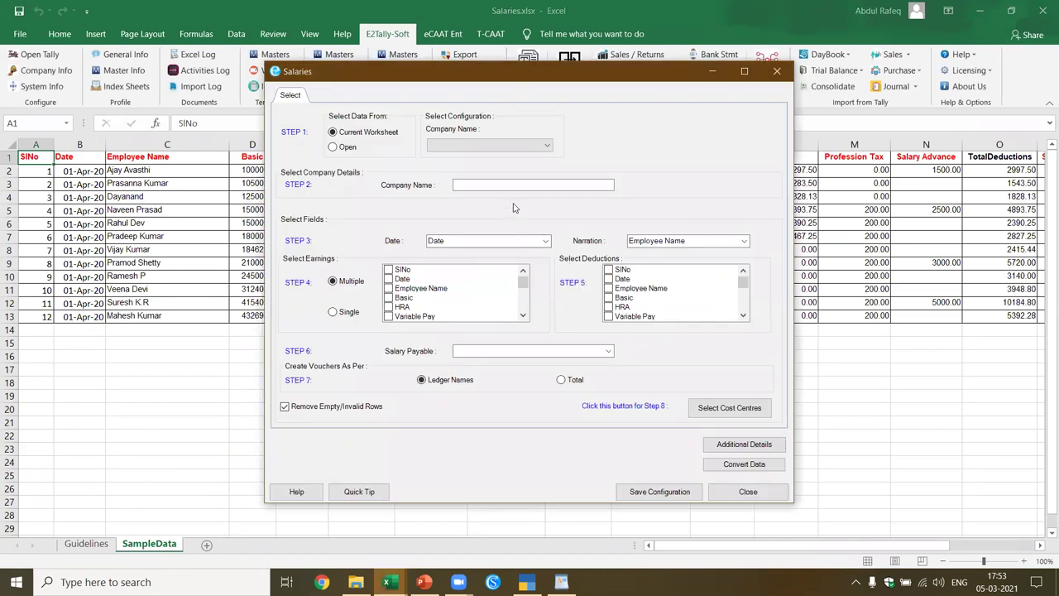
pyautogui.click(496, 183)
# Step: Select Basic, HRA, Variable Pay, Conveyance, Overtime Pay and Incentives as the earnings columns
pyautogui.scroll(-2, 523, 320)
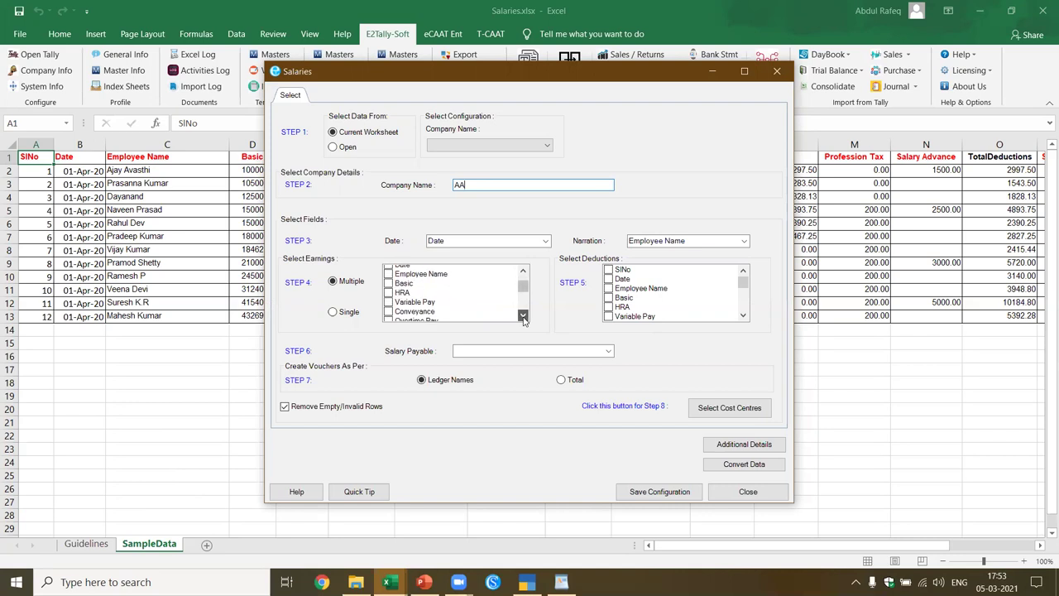
pyautogui.click(395, 279)
pyautogui.click(390, 289)
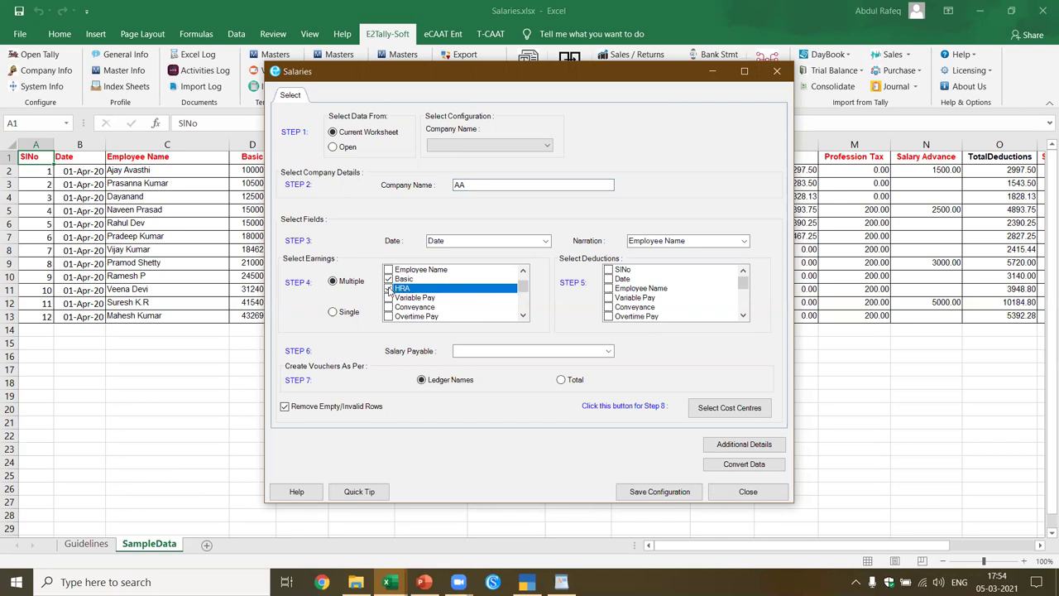
pyautogui.click(389, 298)
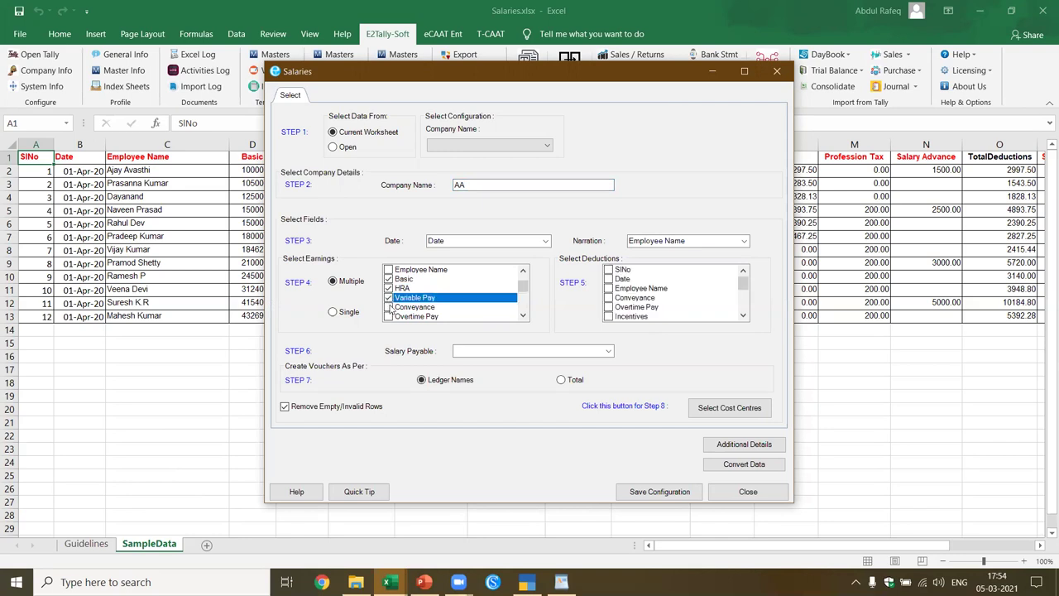
pyautogui.click(389, 307)
pyautogui.click(388, 317)
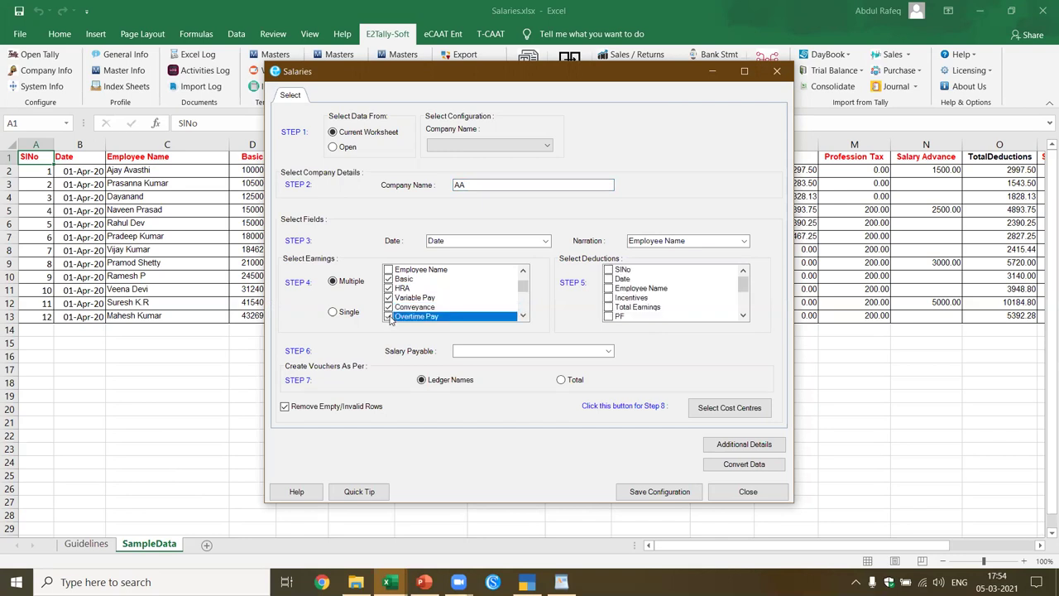
pyautogui.click(523, 315)
pyautogui.click(523, 315)
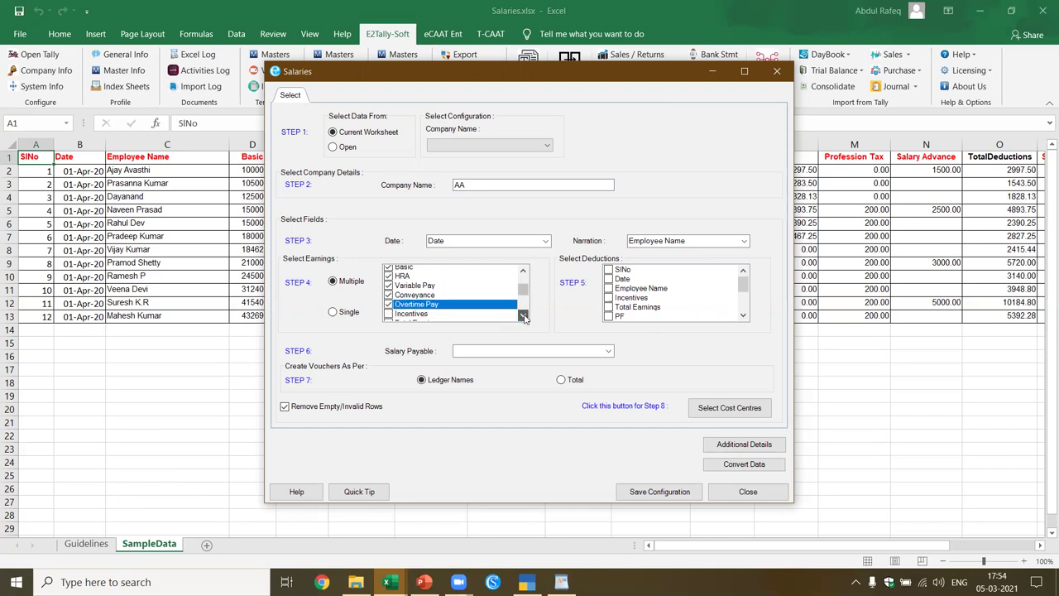
pyautogui.click(389, 307)
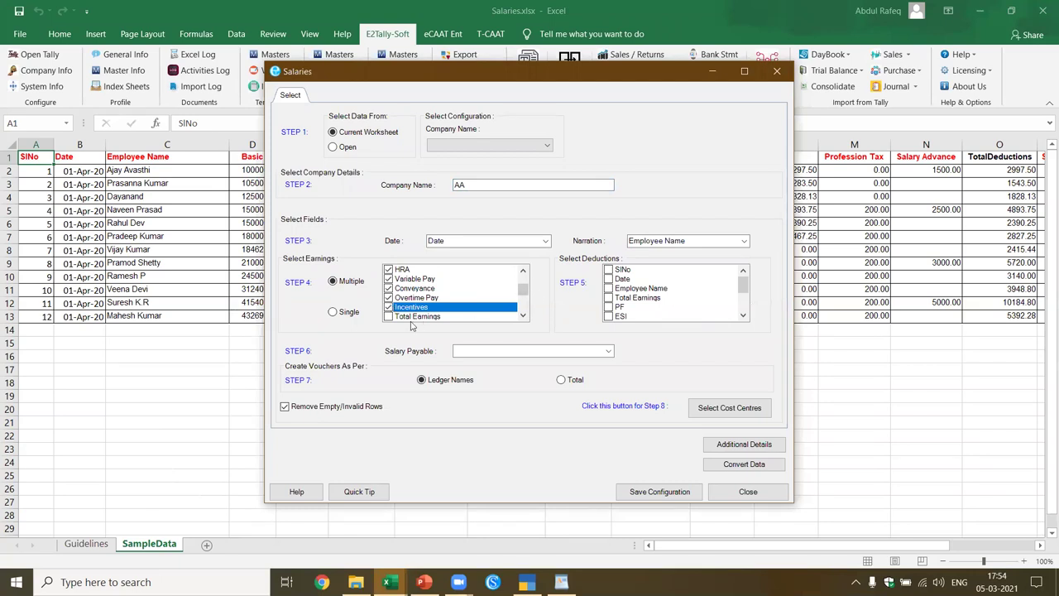
# Step: Select PF, ESI, Profession Tax and Salary Advance as the deductions columns
pyautogui.click(743, 315)
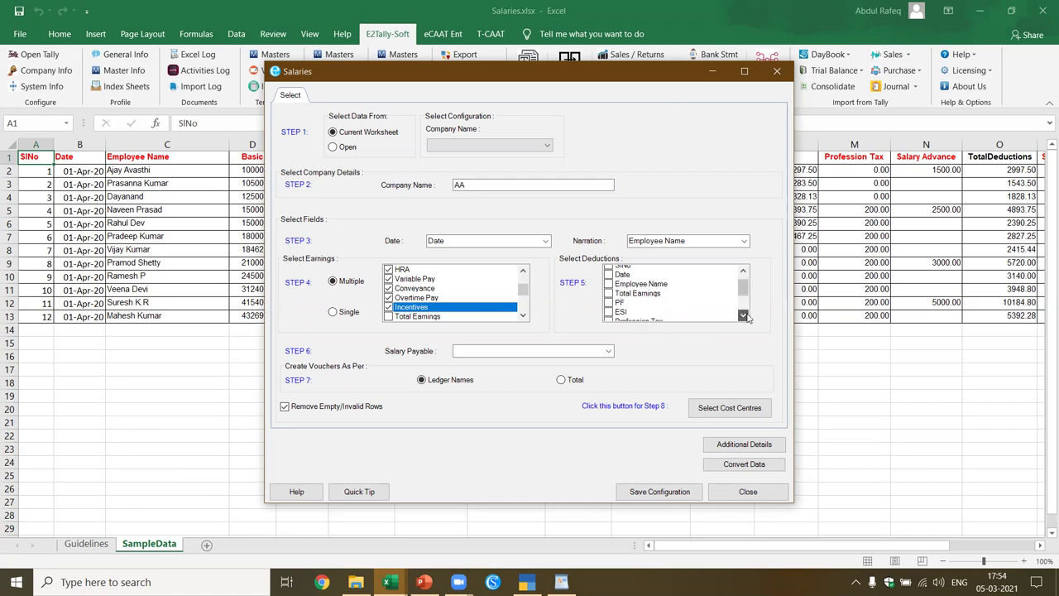
pyautogui.click(610, 298)
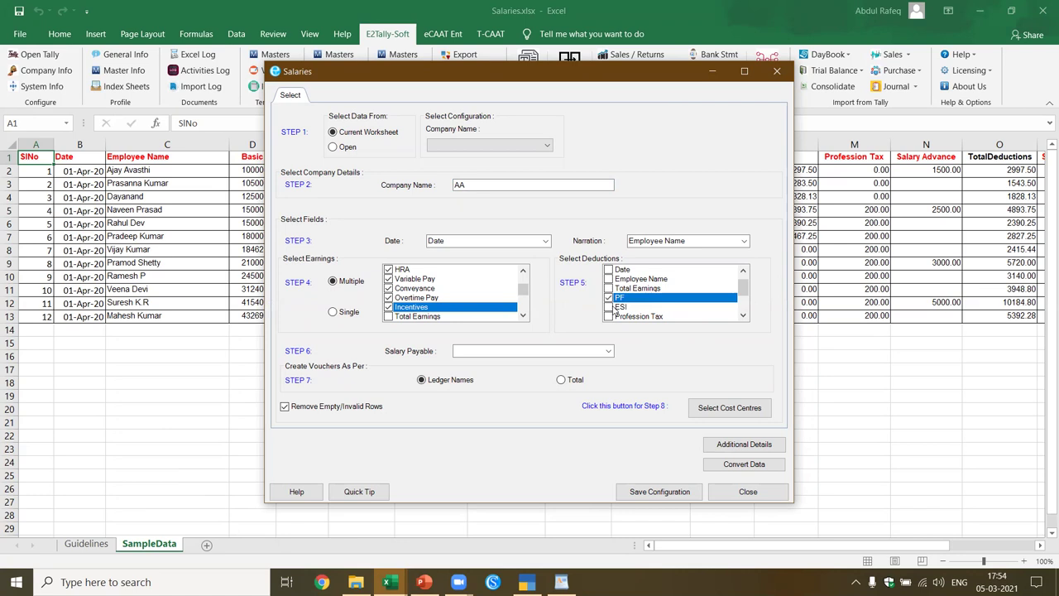
pyautogui.click(607, 308)
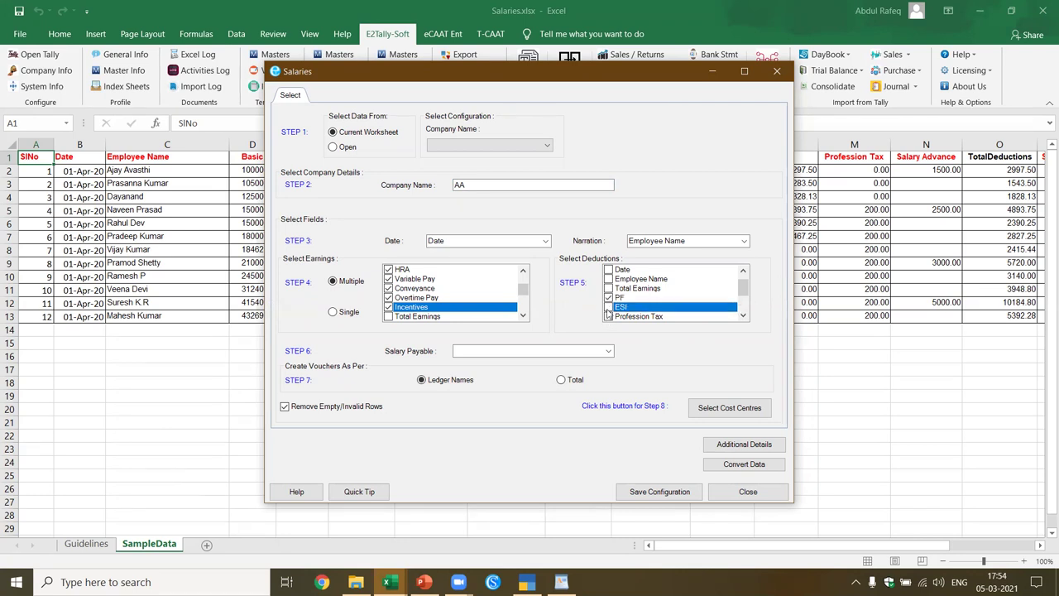
pyautogui.click(609, 317)
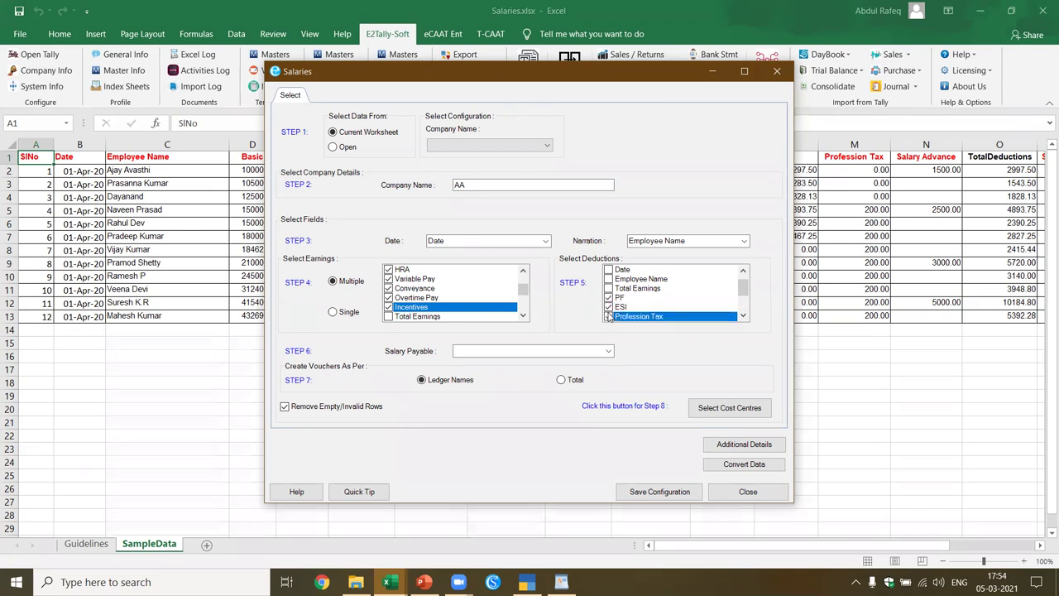
pyautogui.click(743, 315)
pyautogui.click(743, 315)
pyautogui.click(743, 315)
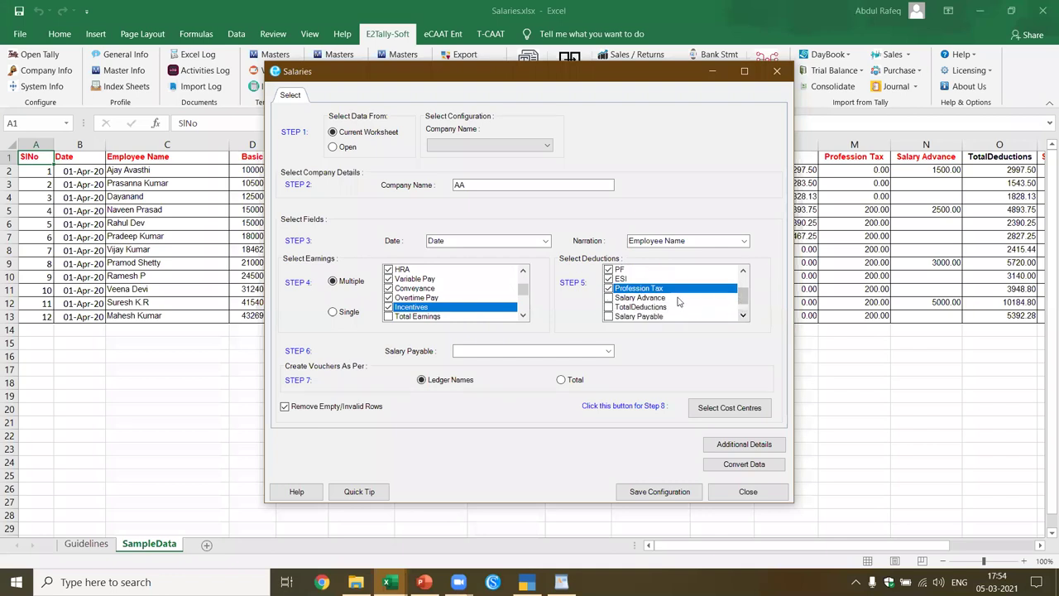
pyautogui.click(609, 298)
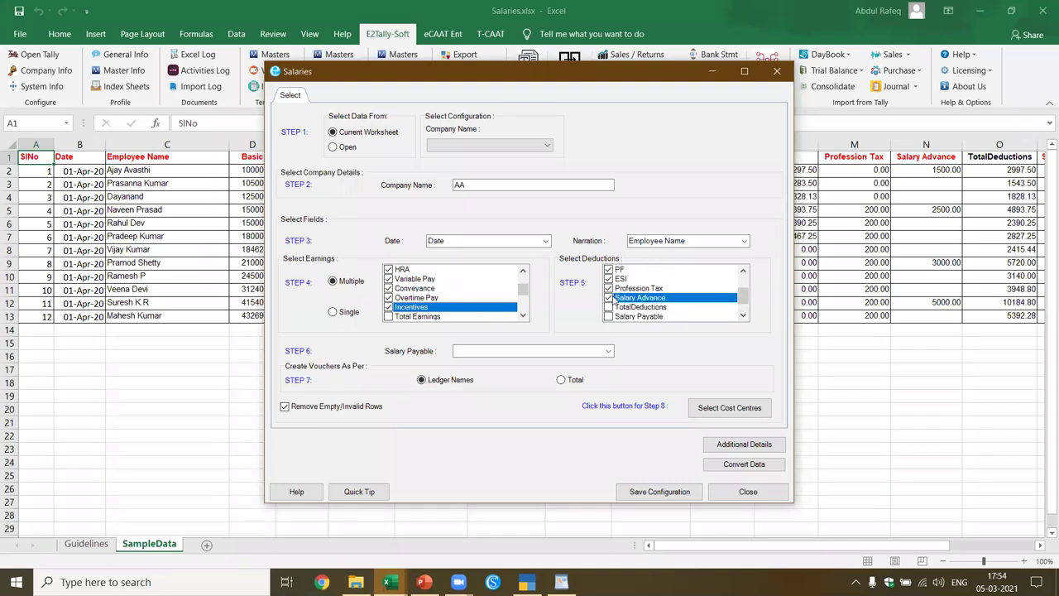
# Step: Assign the Salary Payable column to the salary payable field and convert the salary data into voucher entries
pyautogui.click(608, 351)
pyautogui.write('Salary Payable')
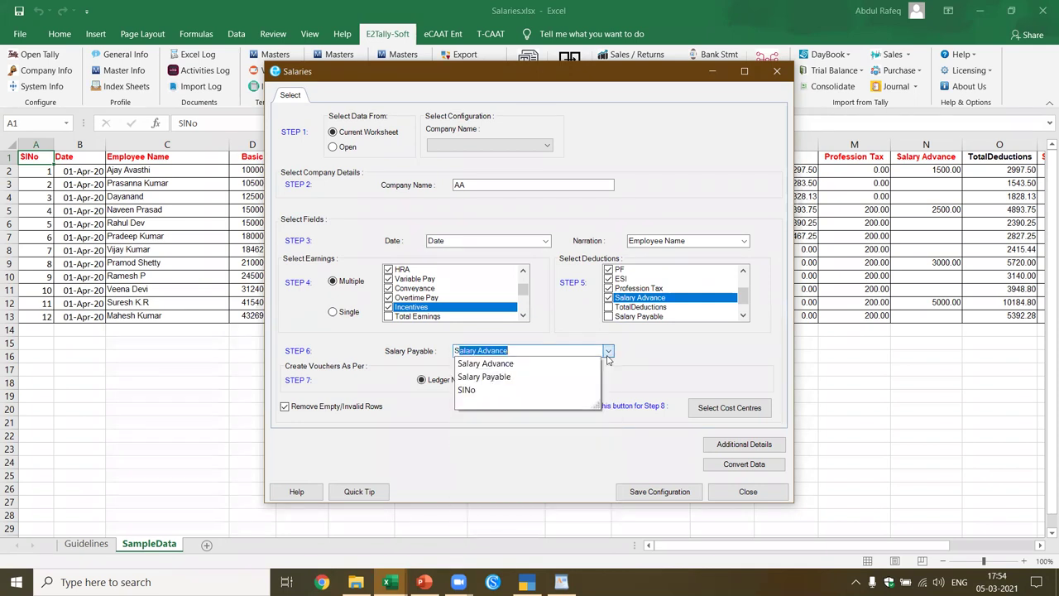
pyautogui.click(547, 382)
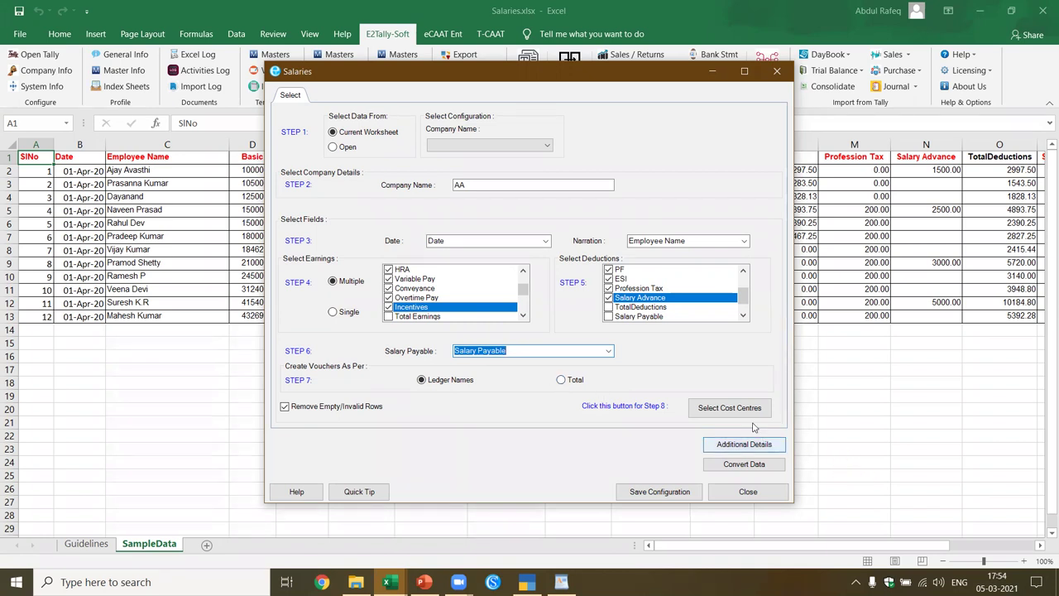
pyautogui.click(744, 465)
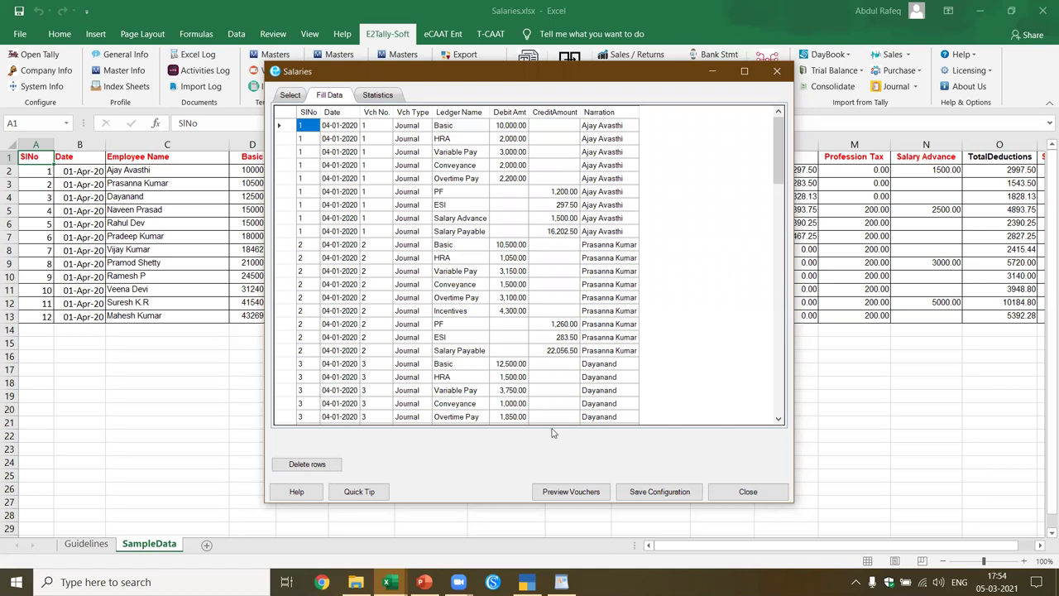
# Step: Preview the converted salary vouchers and close the preview and Salaries form without saving
pyautogui.click(569, 493)
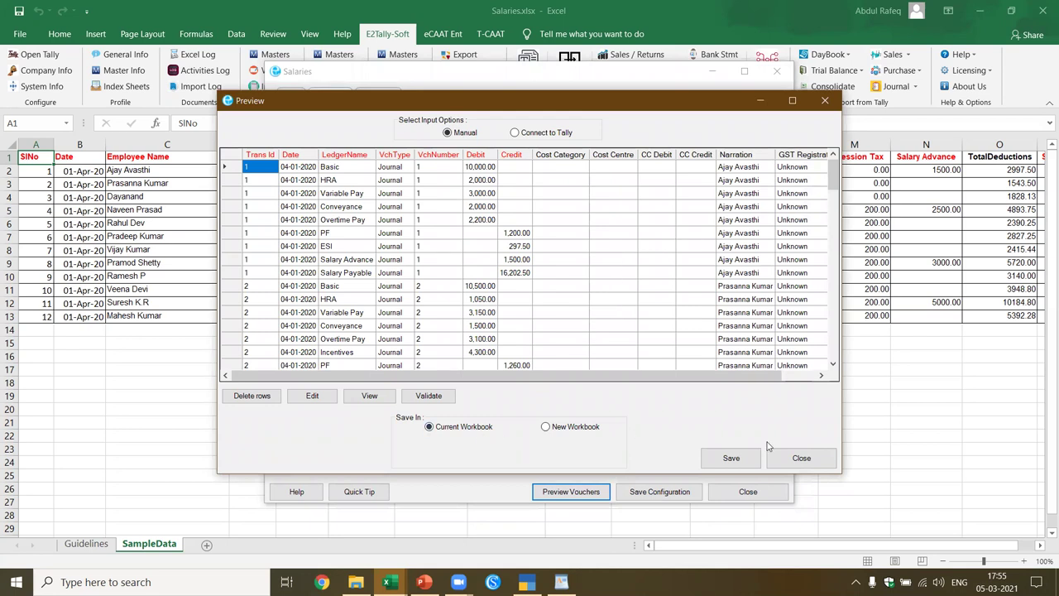
pyautogui.click(815, 461)
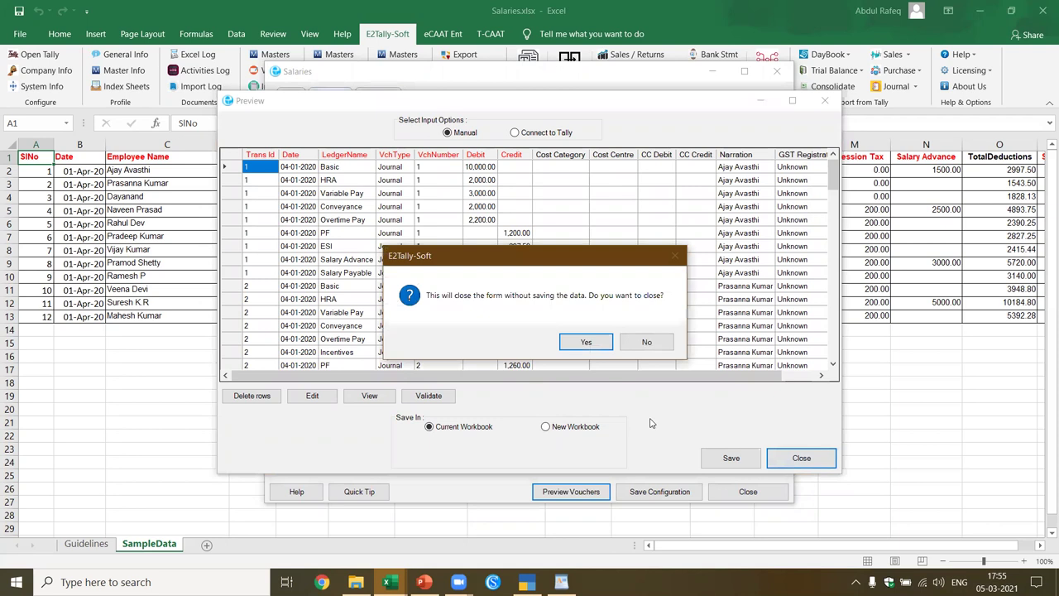
pyautogui.click(583, 340)
pyautogui.click(645, 195)
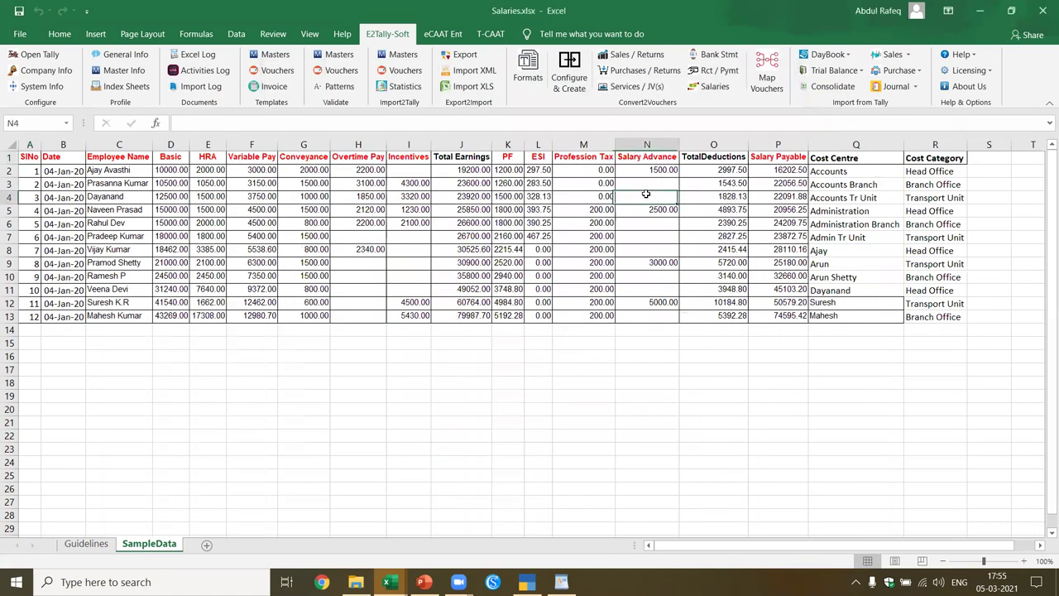
# Step: Examine the Combine Columns settings in Configure & Create, closing the Groups XML file in WordPad and leaving the worksheet data unmodified
pyautogui.click(569, 84)
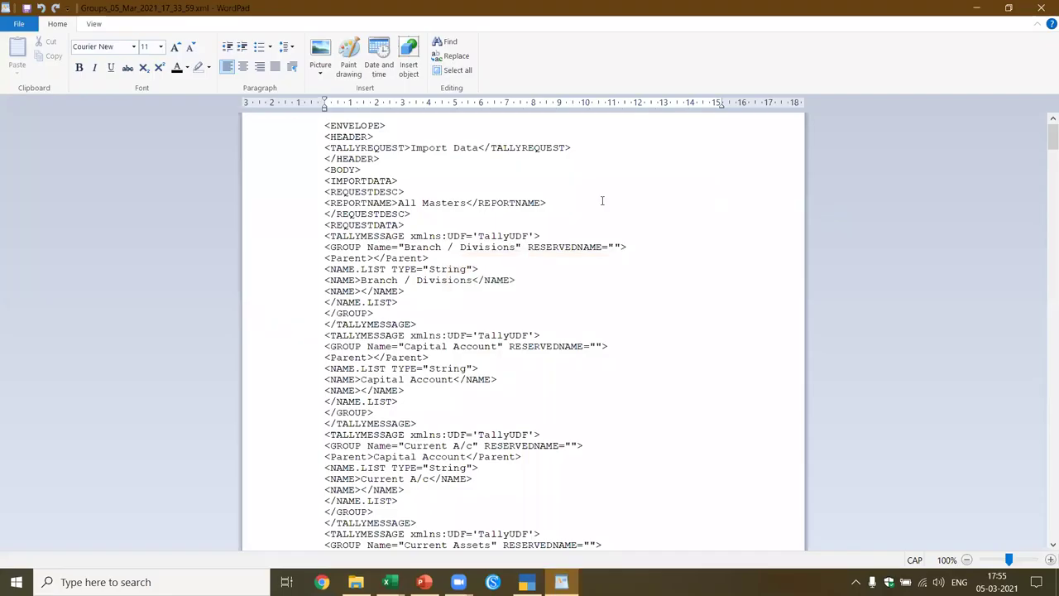
pyautogui.click(1042, 7)
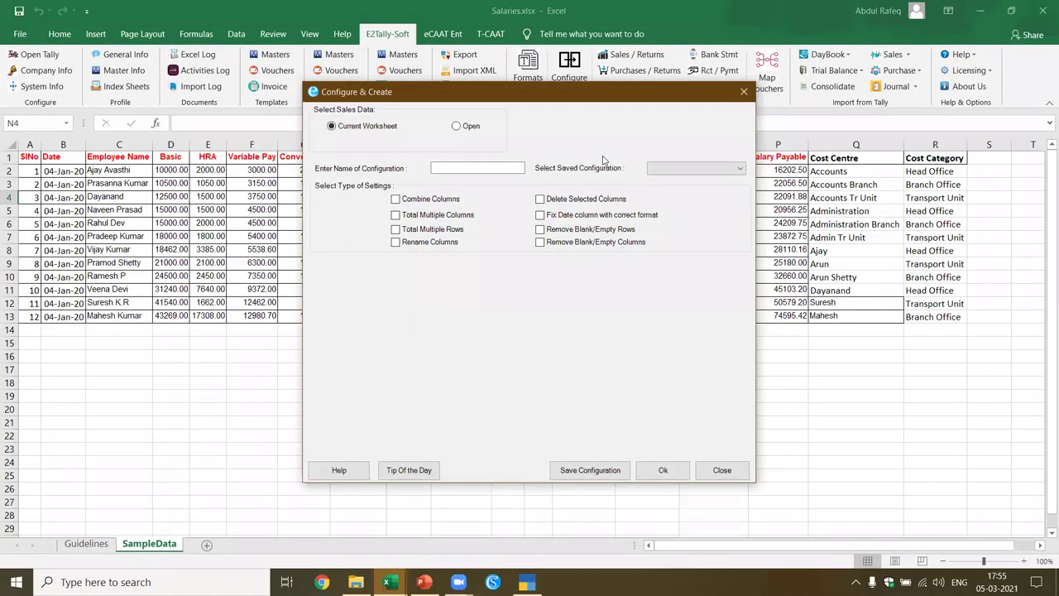
pyautogui.click(396, 199)
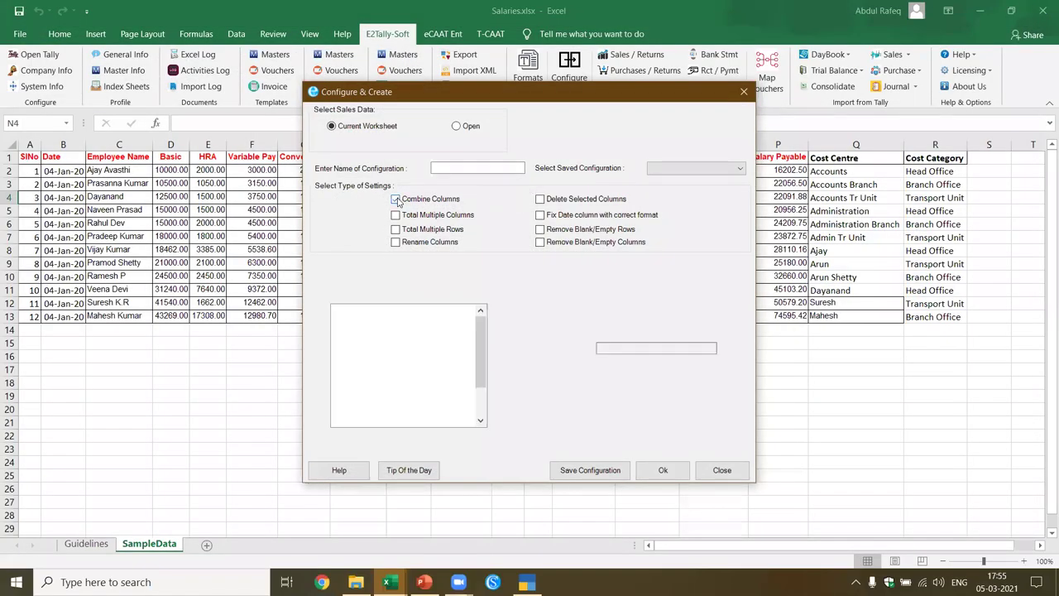
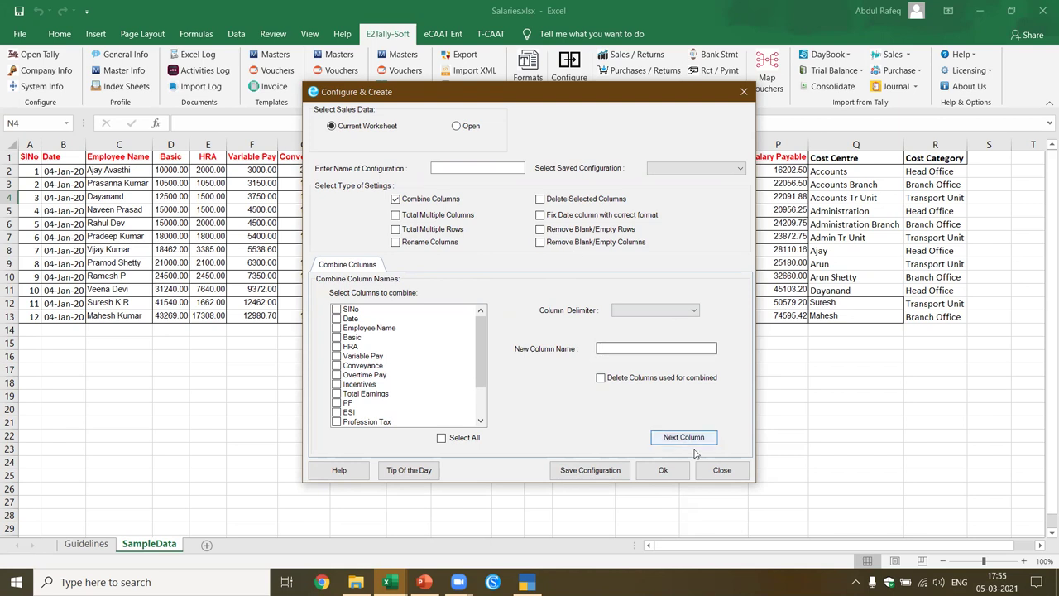
pyautogui.click(716, 470)
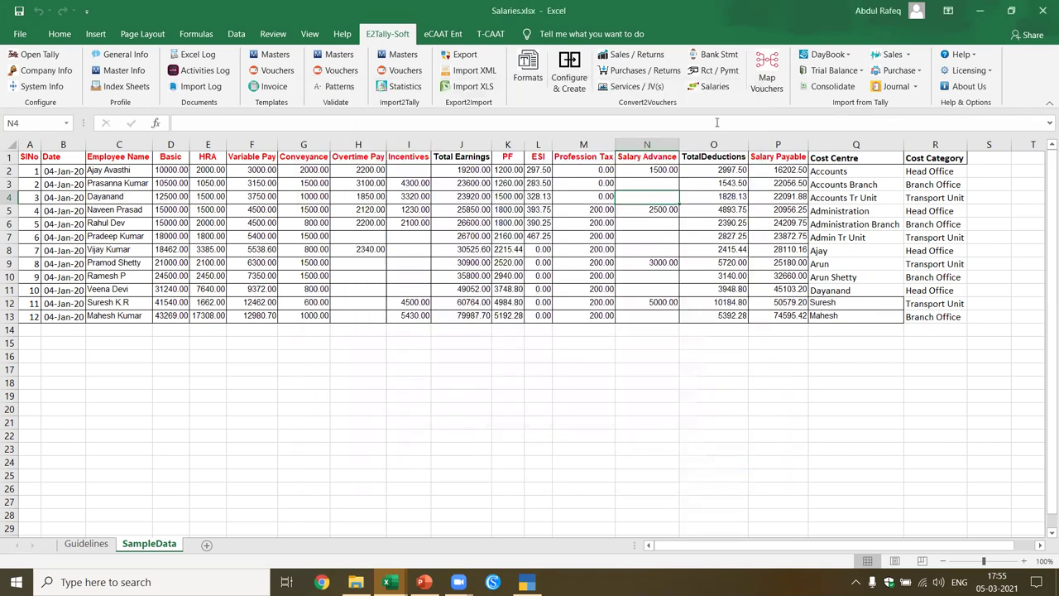
# Step: Open fresh sample data for the Payment template of the Rct / Pymt format and show its Pymts sheet
pyautogui.click(521, 71)
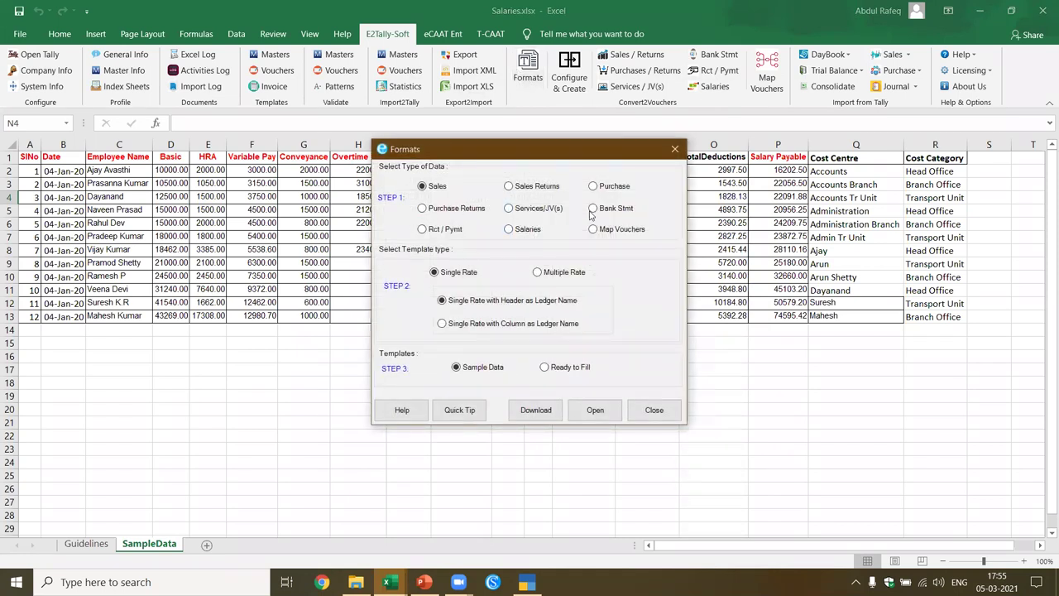
pyautogui.click(431, 232)
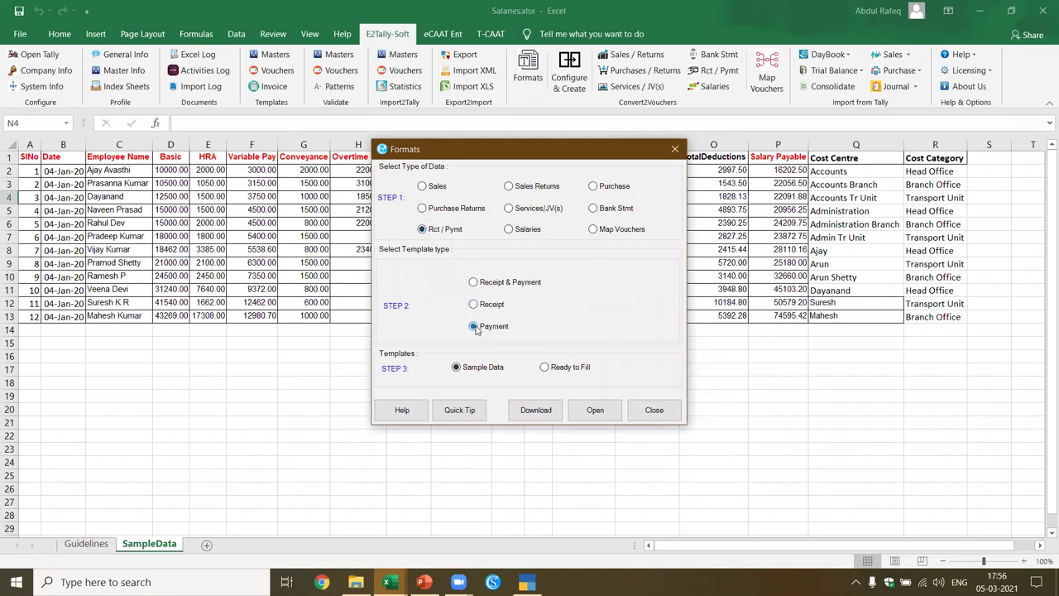
pyautogui.click(592, 412)
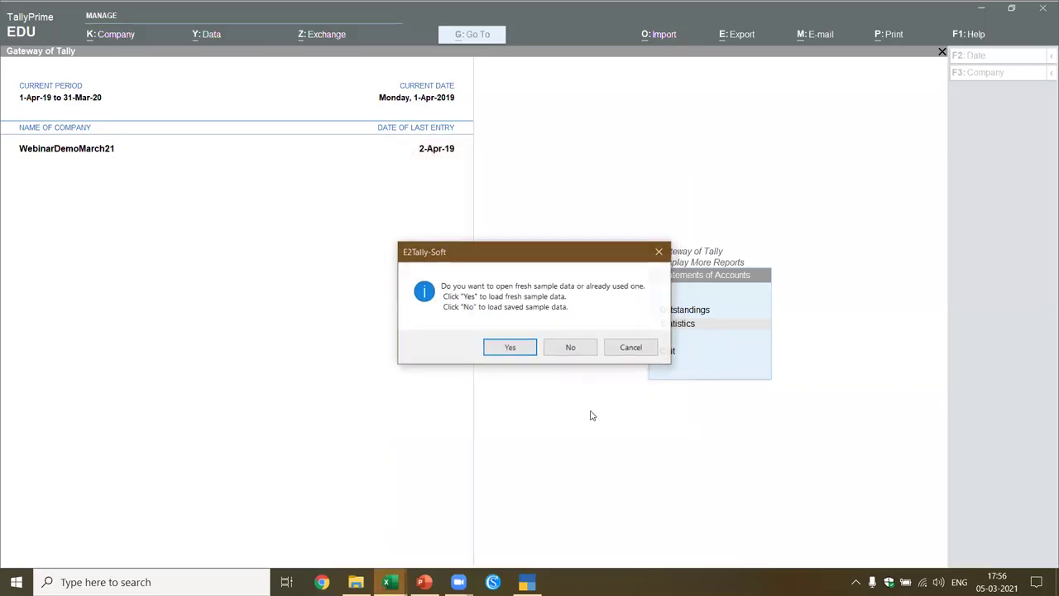
pyautogui.click(523, 341)
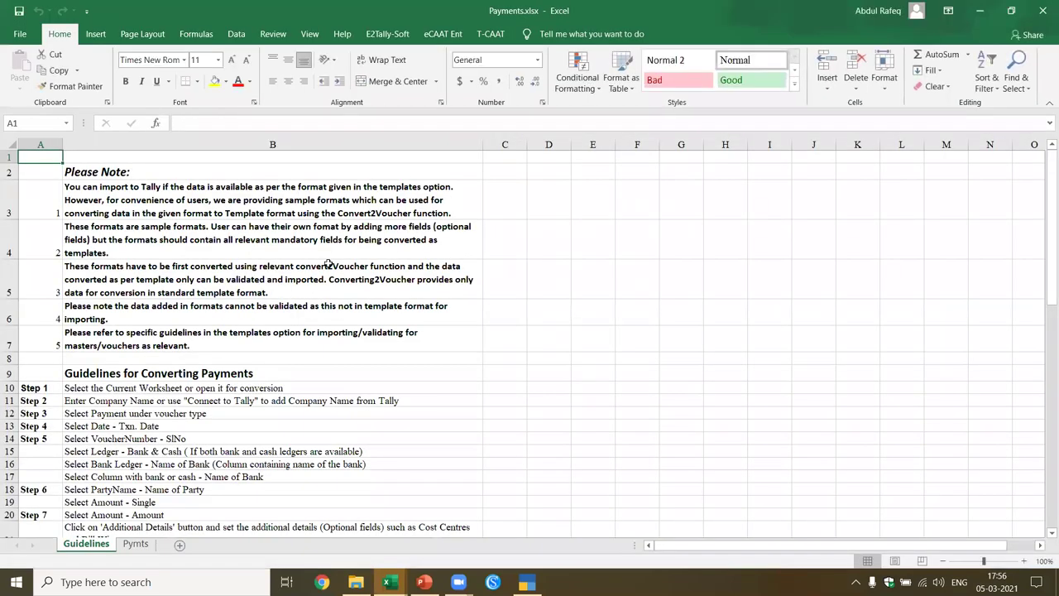
pyautogui.click(264, 254)
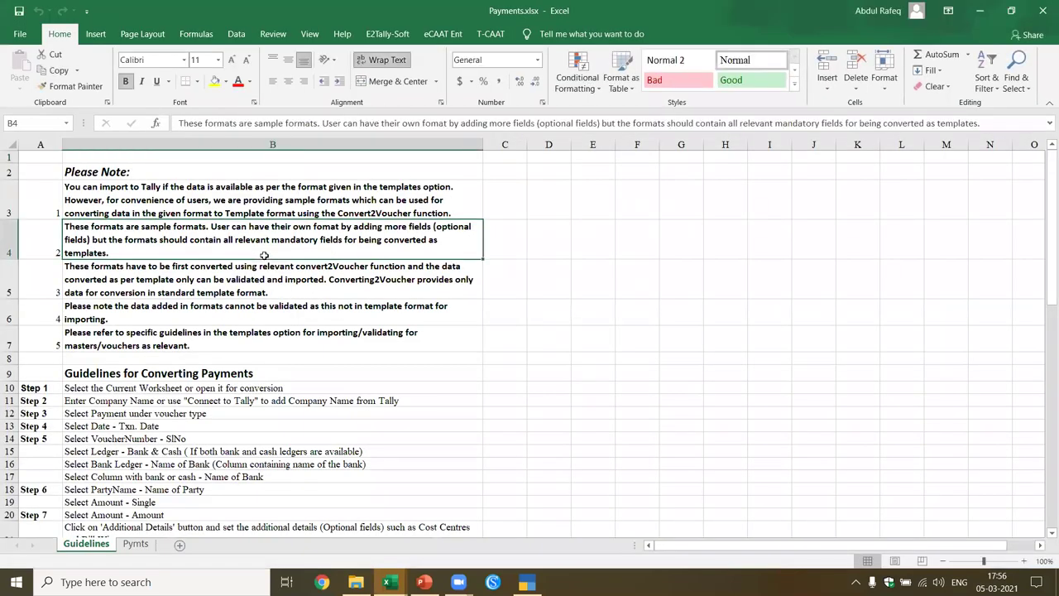
pyautogui.click(134, 545)
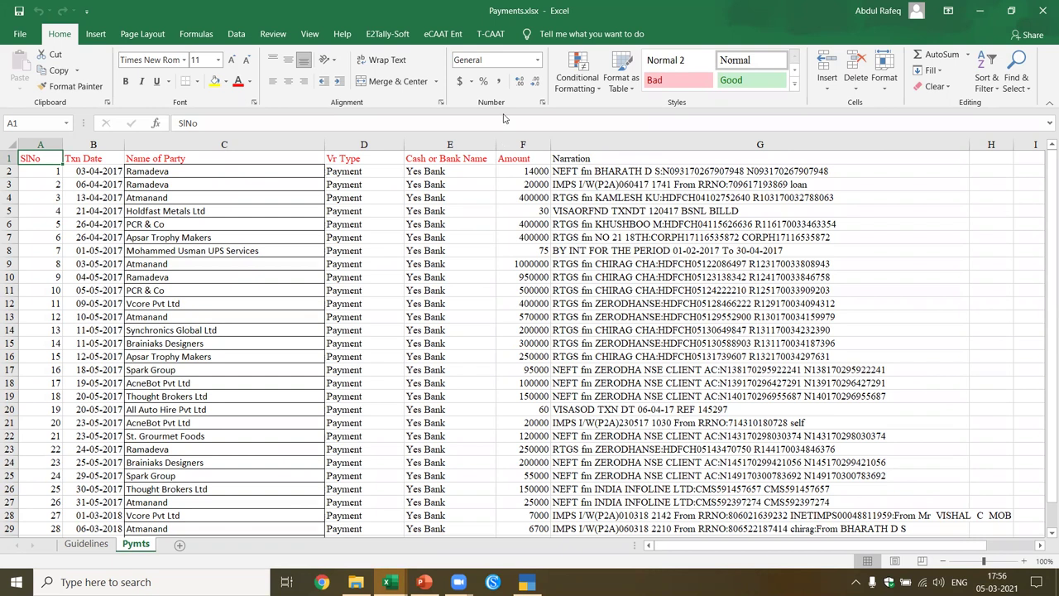
# Step: Start the Rct / Pymt conversion on the current worksheet with company name A and voucher type Payment
pyautogui.click(393, 36)
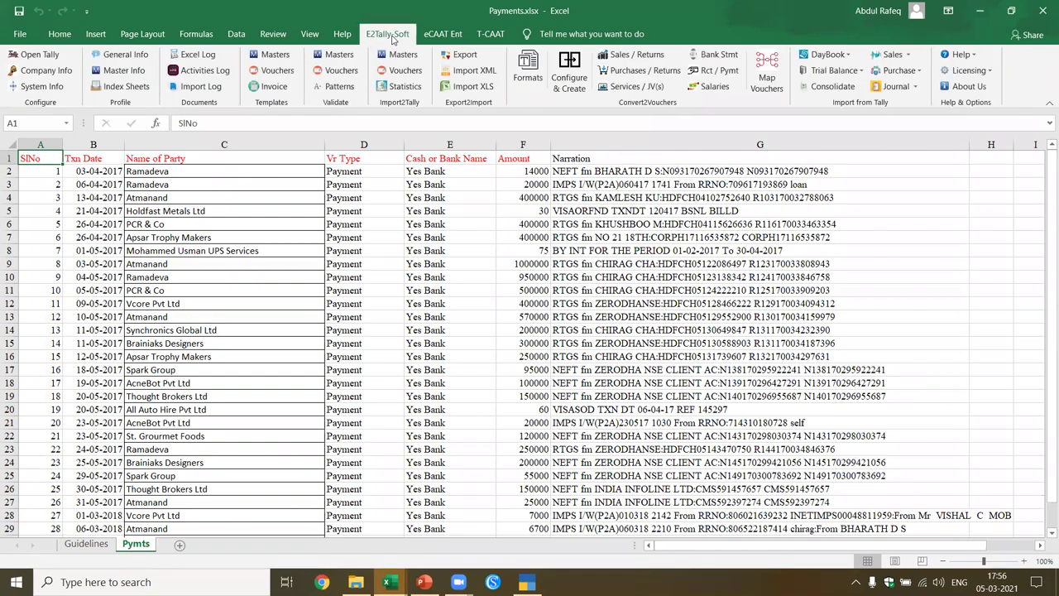
pyautogui.click(716, 70)
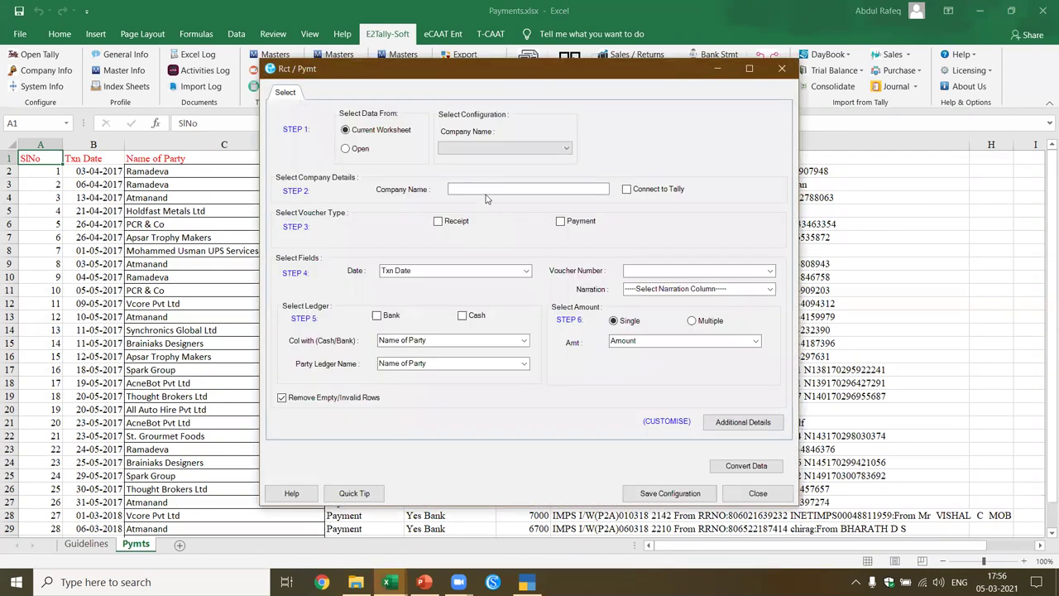
pyautogui.click(482, 189)
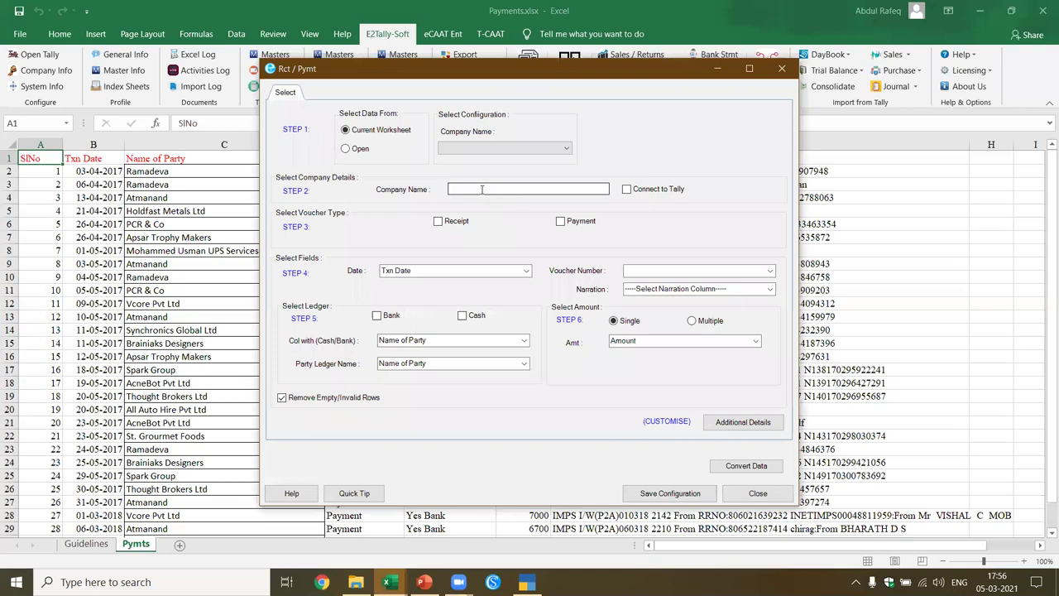
pyautogui.click(560, 223)
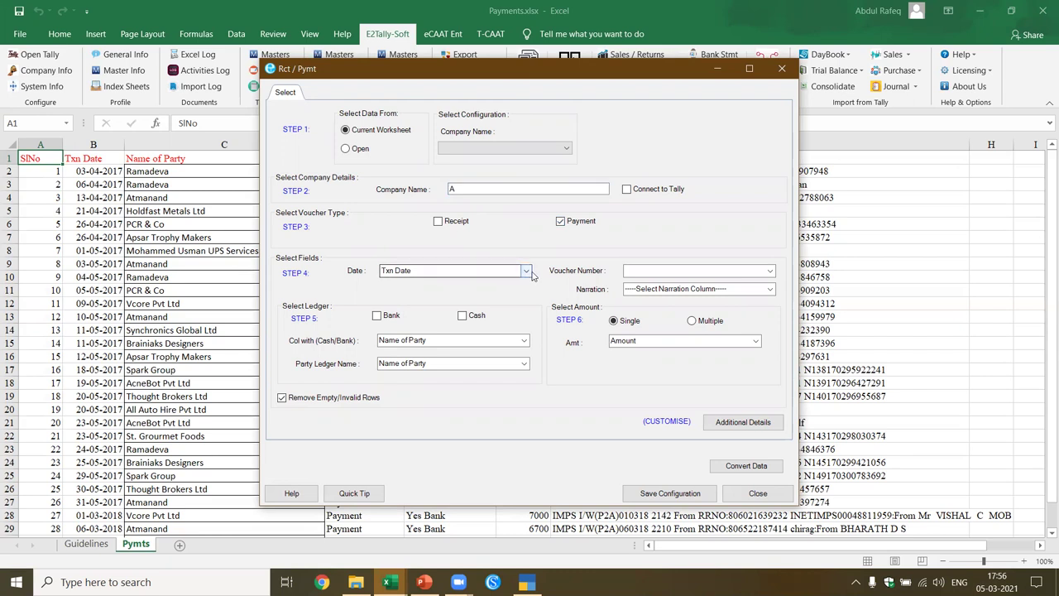
# Step: Assign the SlNo column to the voucher number and the Narration column to the narration
pyautogui.click(776, 272)
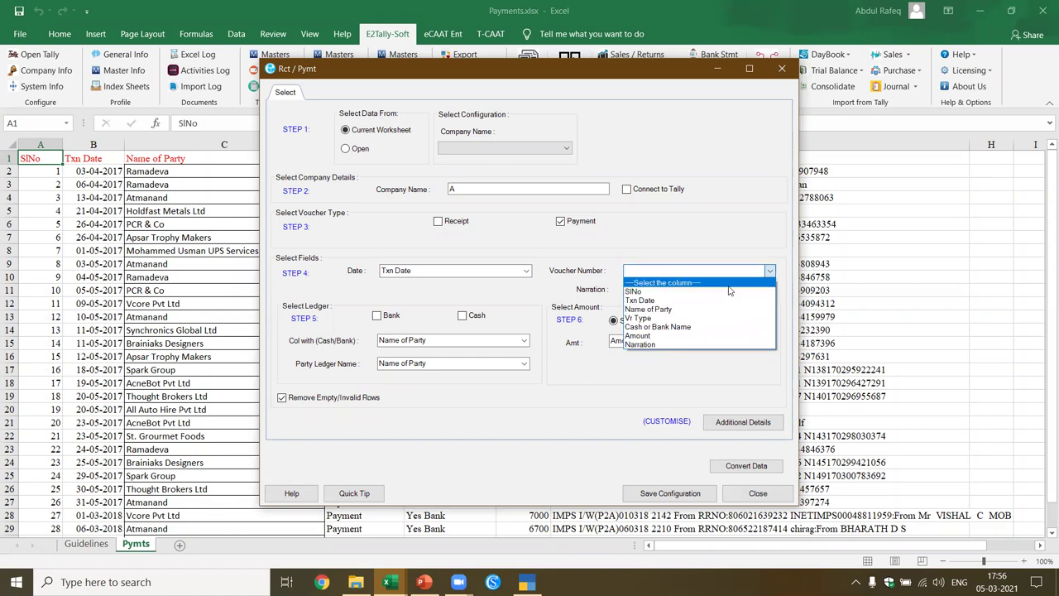
pyautogui.click(731, 283)
pyautogui.write('SlNo')
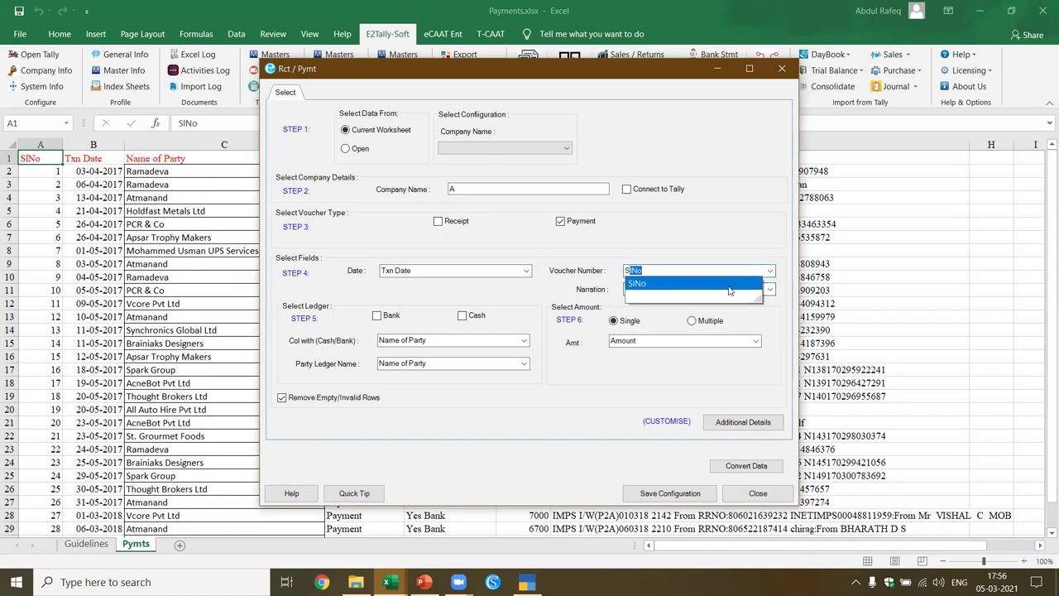
pyautogui.click(641, 285)
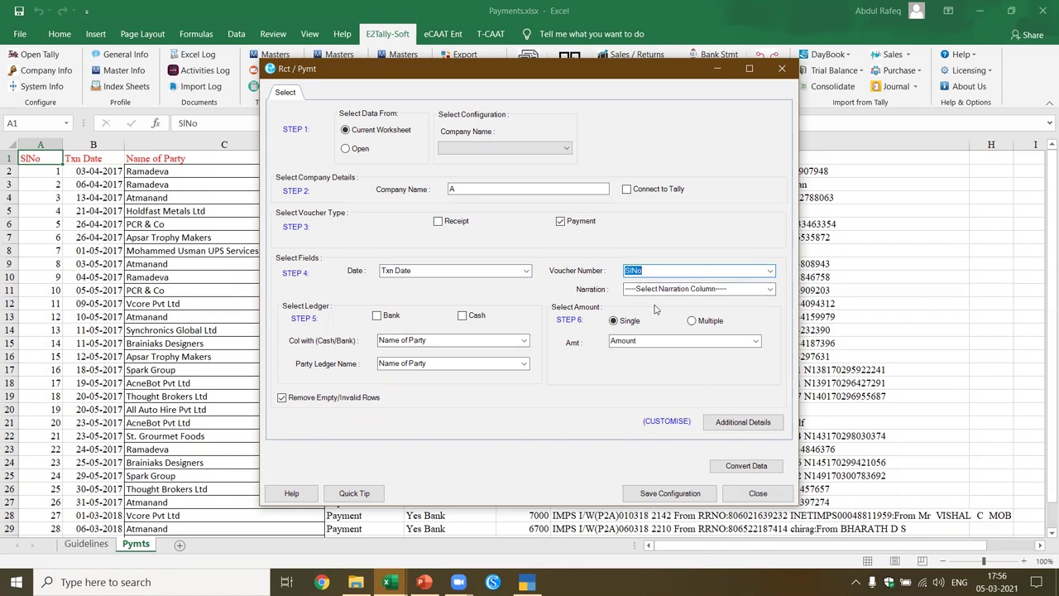
pyautogui.click(770, 289)
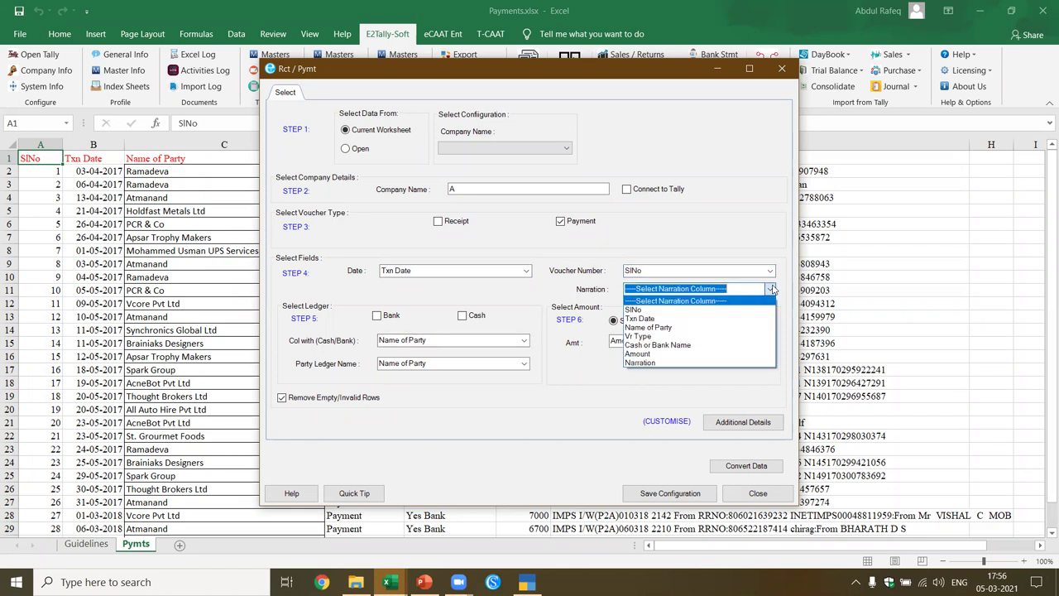
pyautogui.click(706, 362)
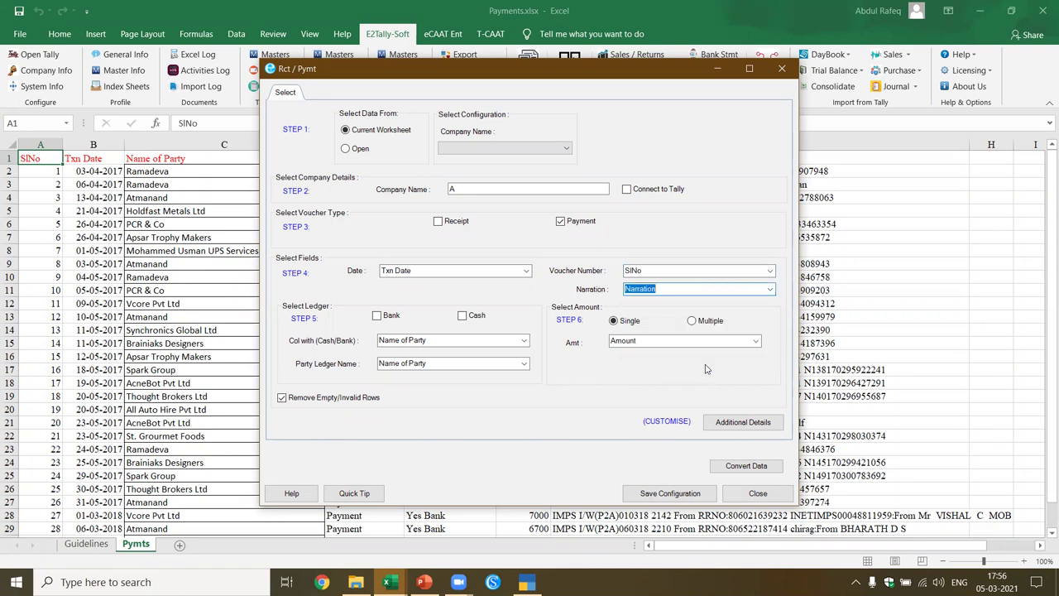
# Step: Choose Bank as the ledger type and assign Cash or Bank Name as the cash/bank column
pyautogui.click(378, 318)
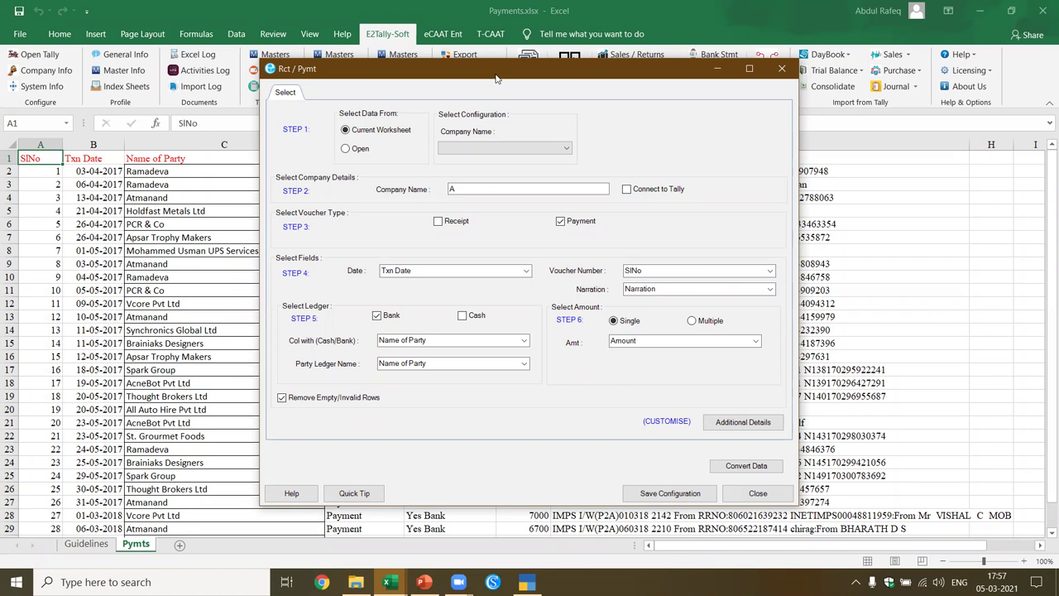
pyautogui.moveTo(496, 78); pyautogui.dragTo(603, 92)
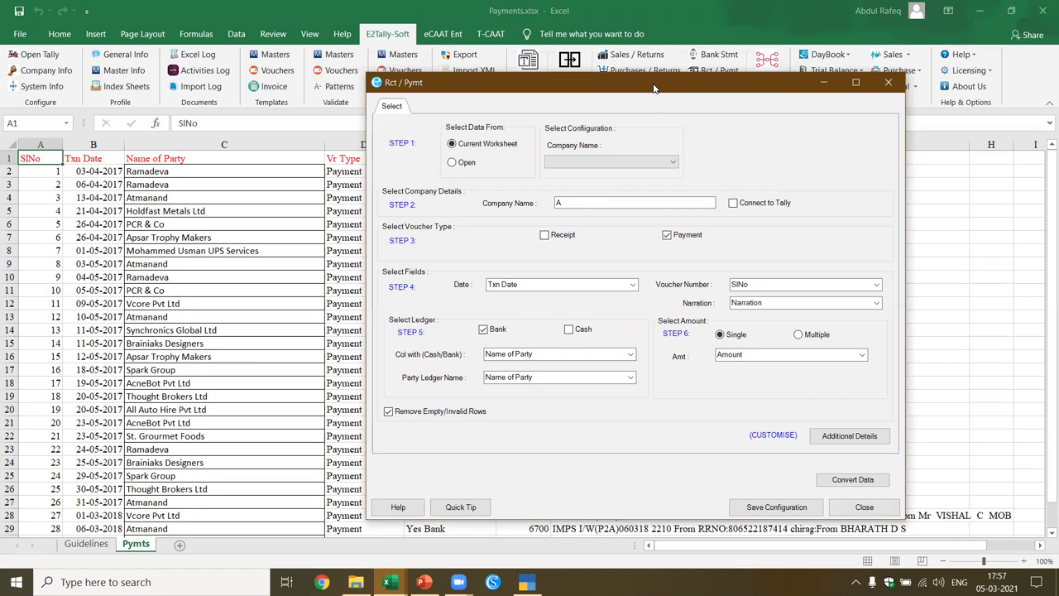
pyautogui.moveTo(653, 87); pyautogui.dragTo(599, 135)
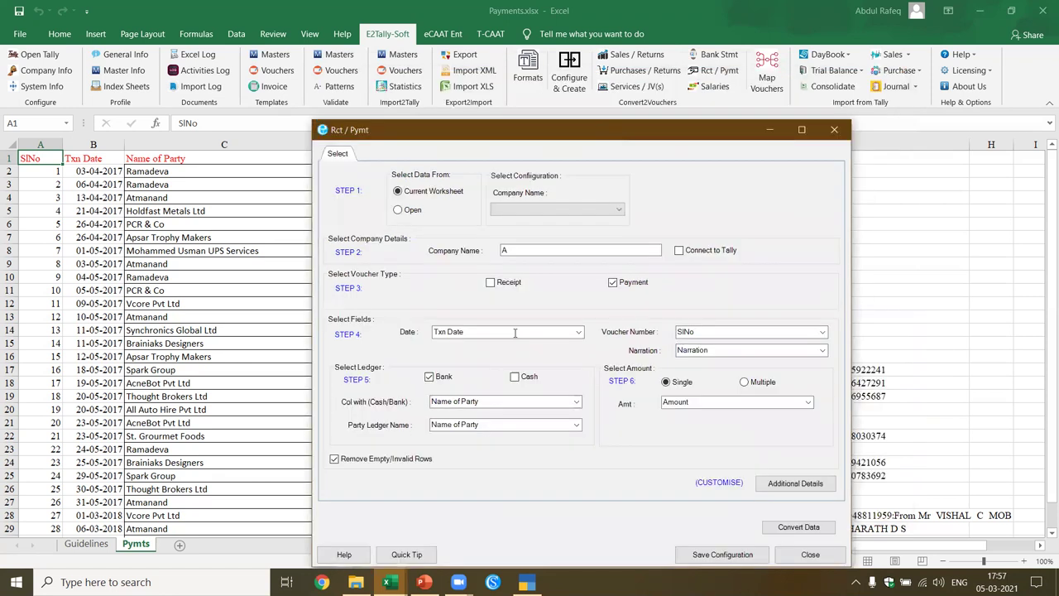
pyautogui.click(577, 403)
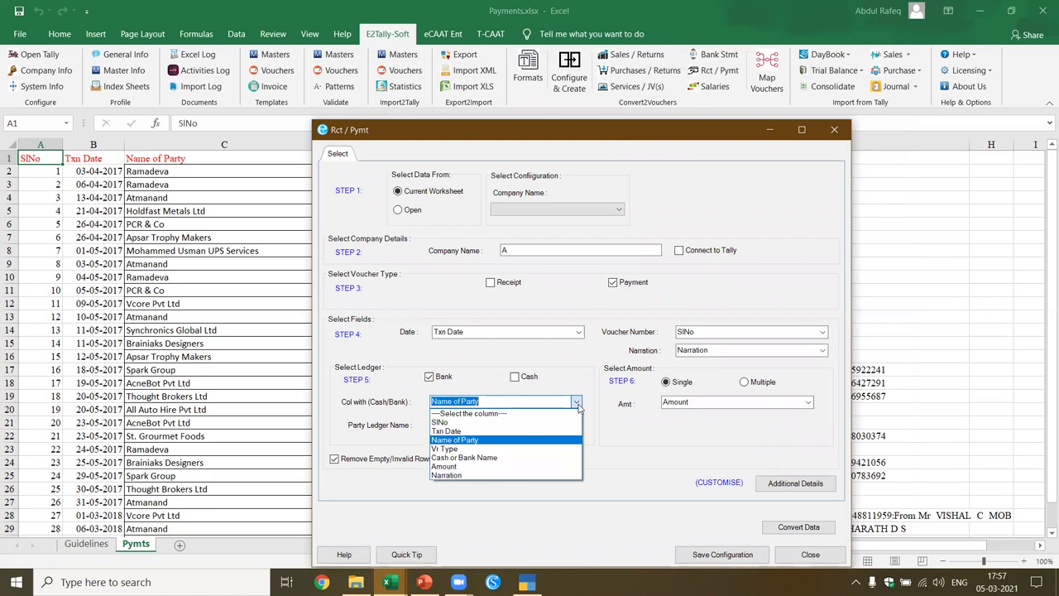
pyautogui.click(544, 458)
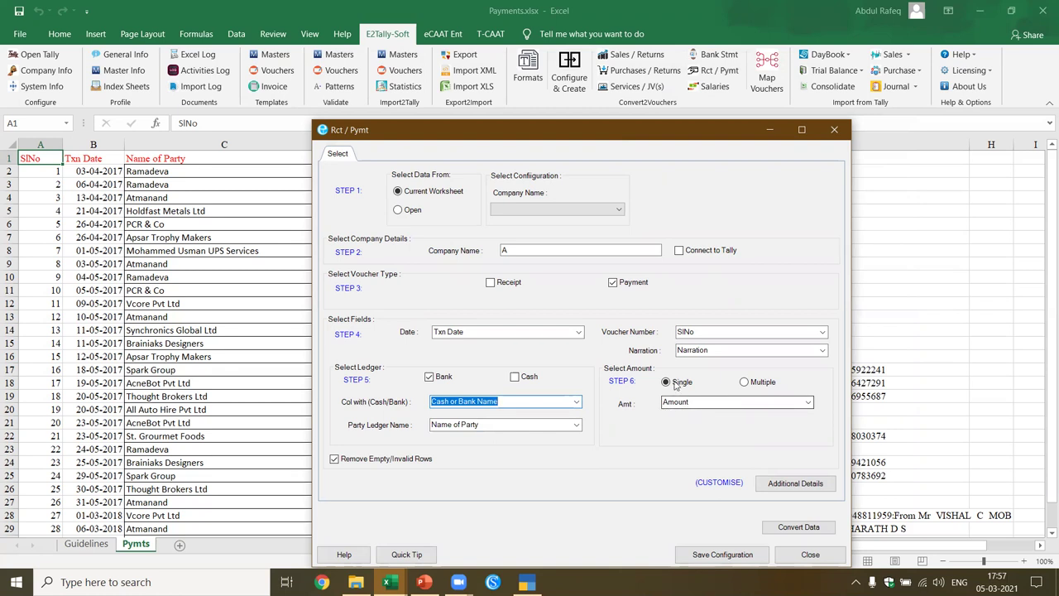
# Step: Convert the payments into vouchers saved in the current workbook and show the RctPymtVch sheet
pyautogui.click(798, 527)
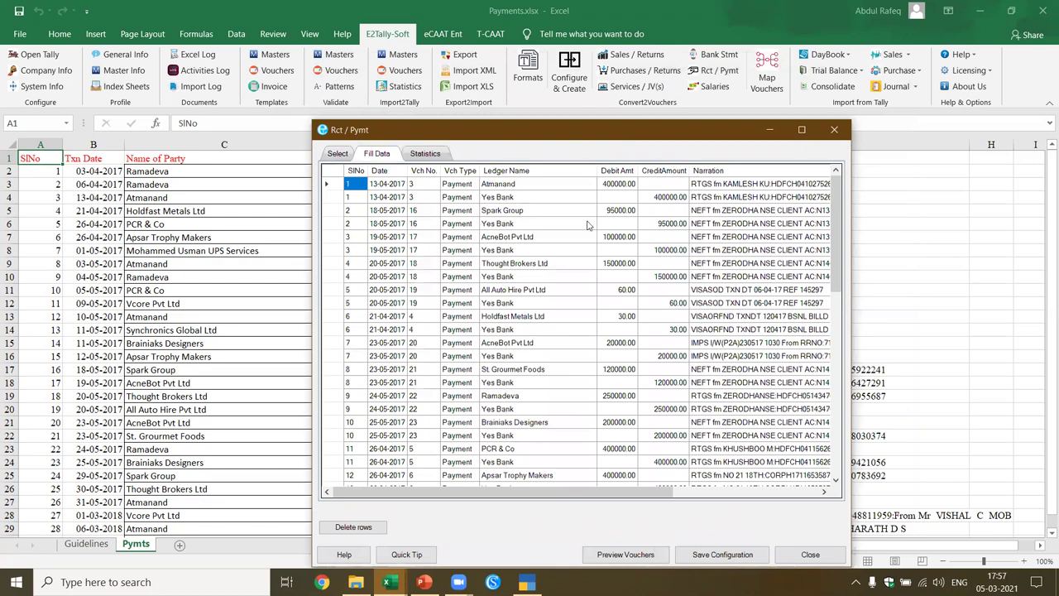
pyautogui.click(610, 553)
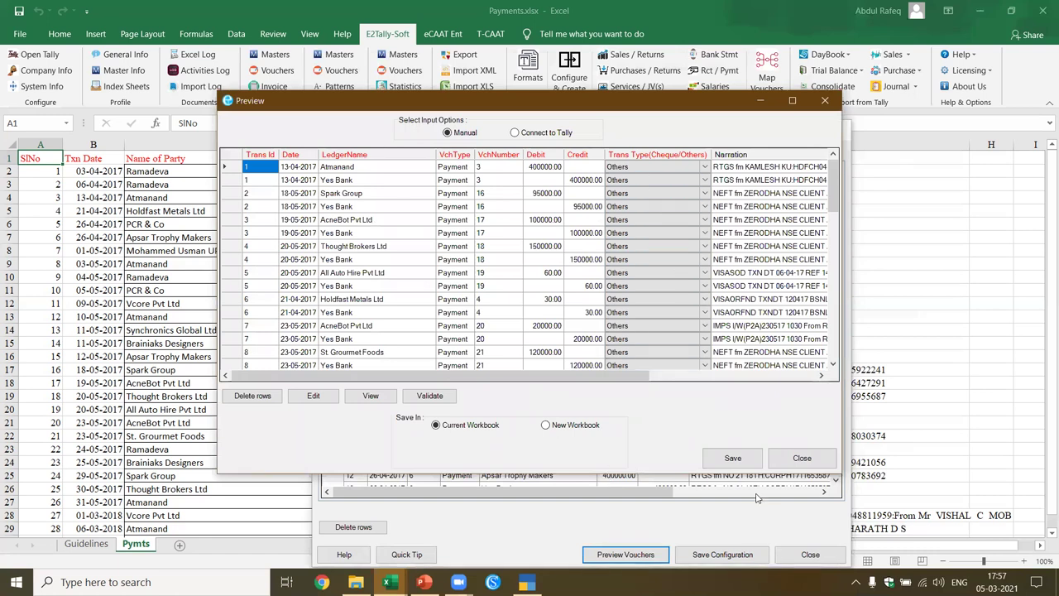
pyautogui.click(733, 458)
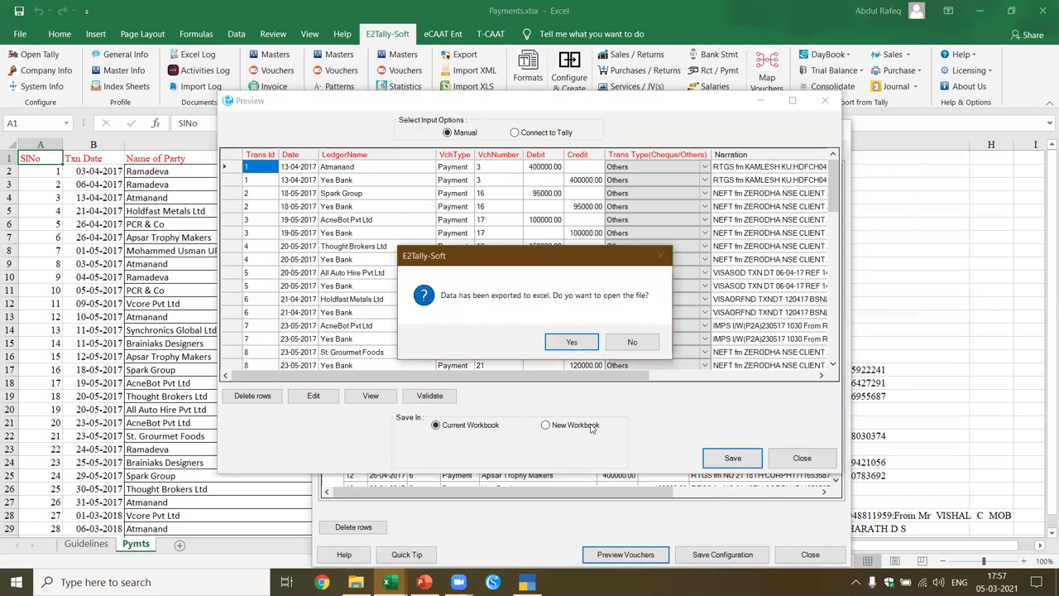
pyautogui.click(572, 342)
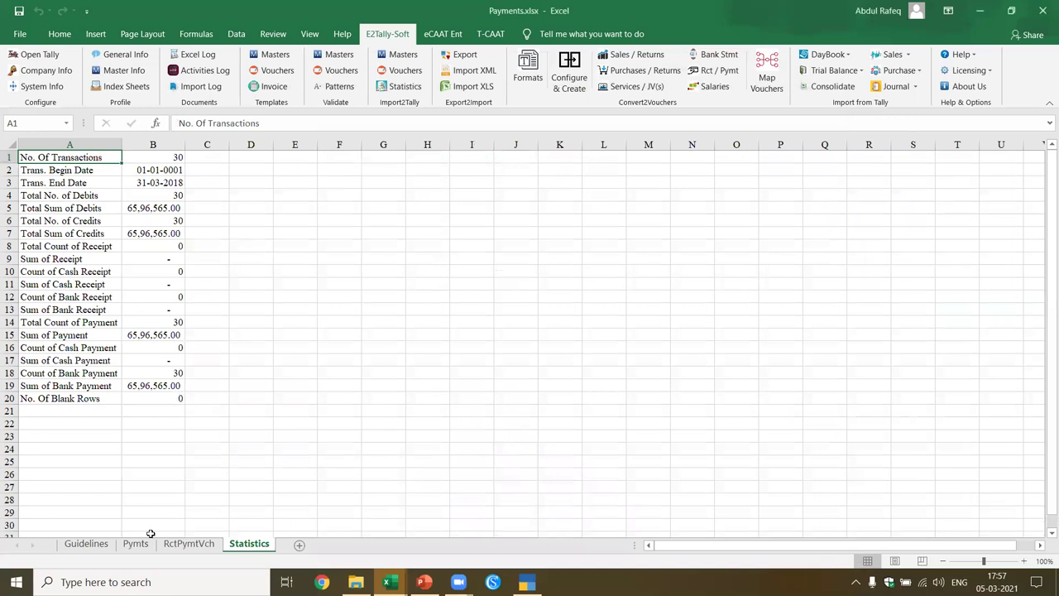
pyautogui.click(188, 545)
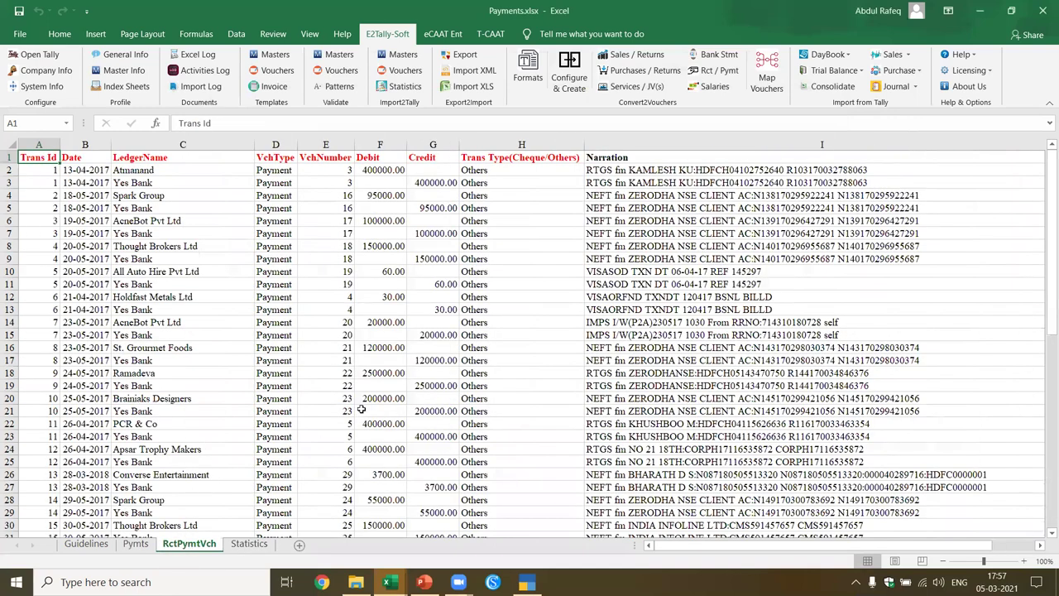
# Step: Open June2020SalesDataConvertedasTallyVouchers4Import.xlsx from the SampleData4E2TS folder inside WebinarDocs2021Mar on the Desktop
pyautogui.click(356, 582)
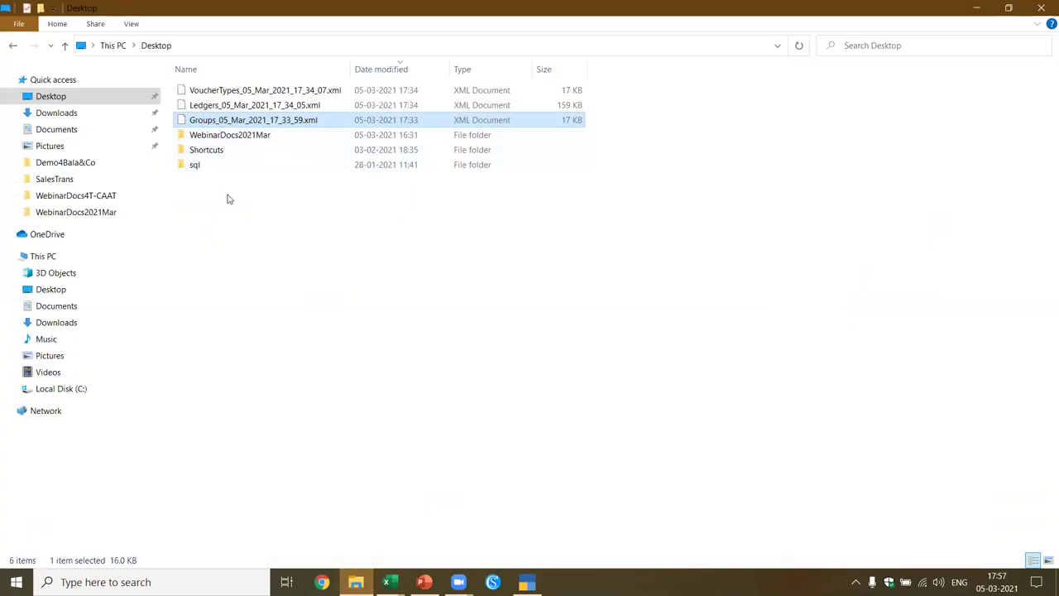
pyautogui.doubleClick(236, 135)
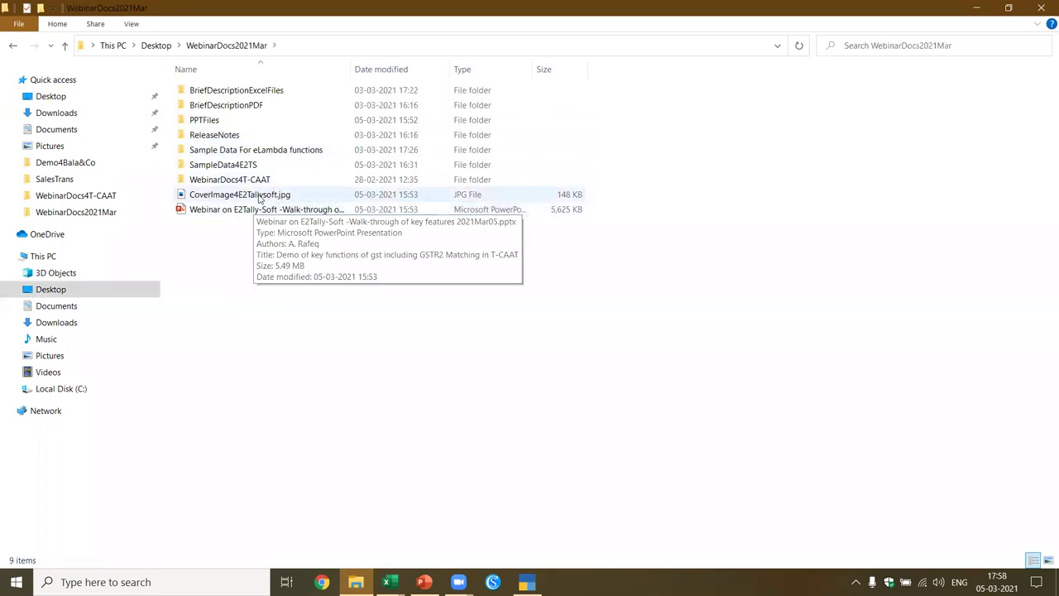
pyautogui.doubleClick(244, 164)
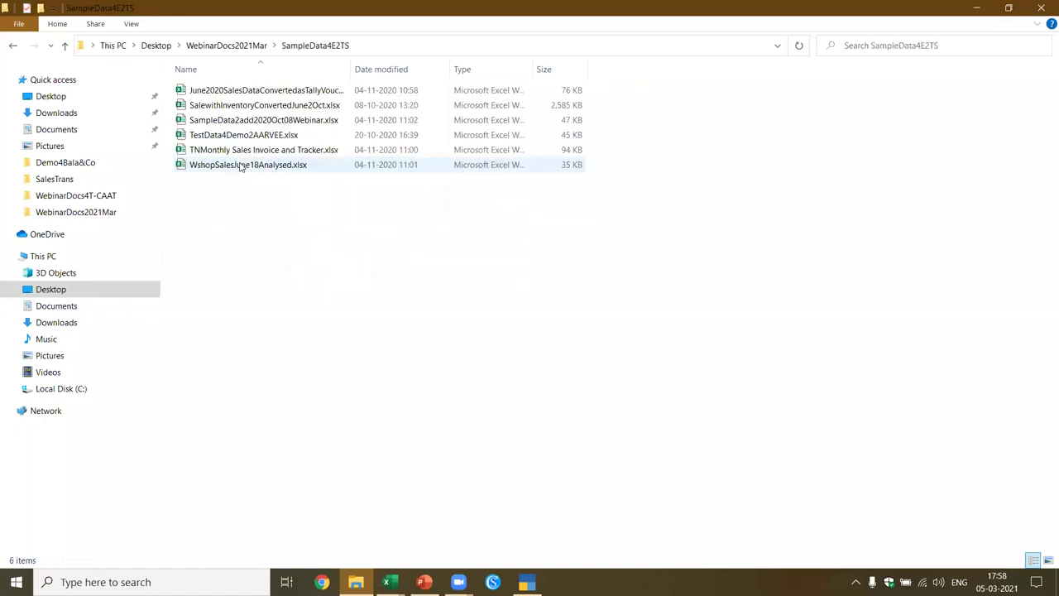
pyautogui.click(260, 88)
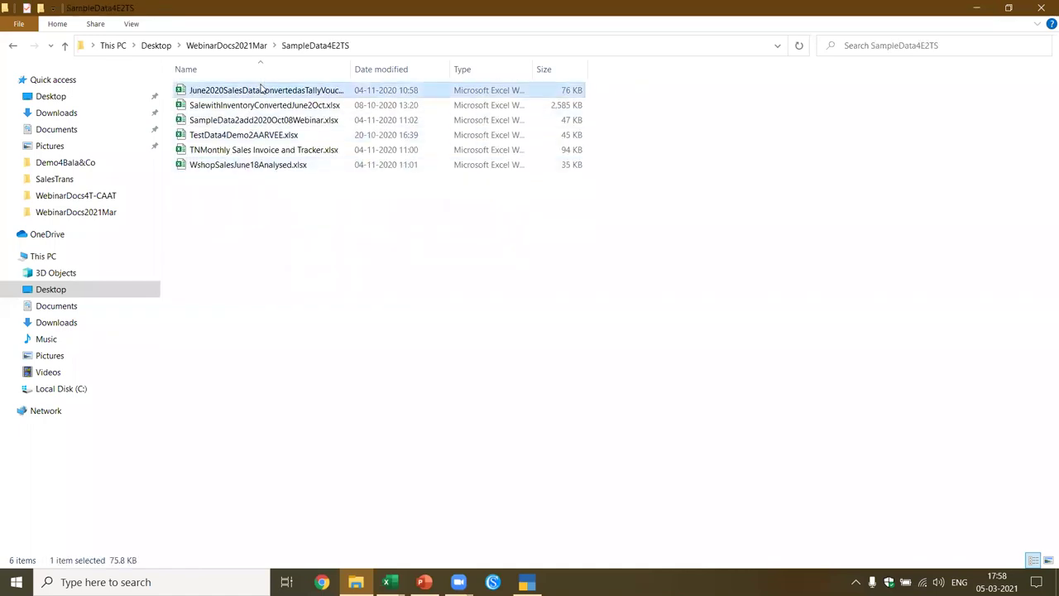
pyautogui.hotkey('alt', 'Tab')
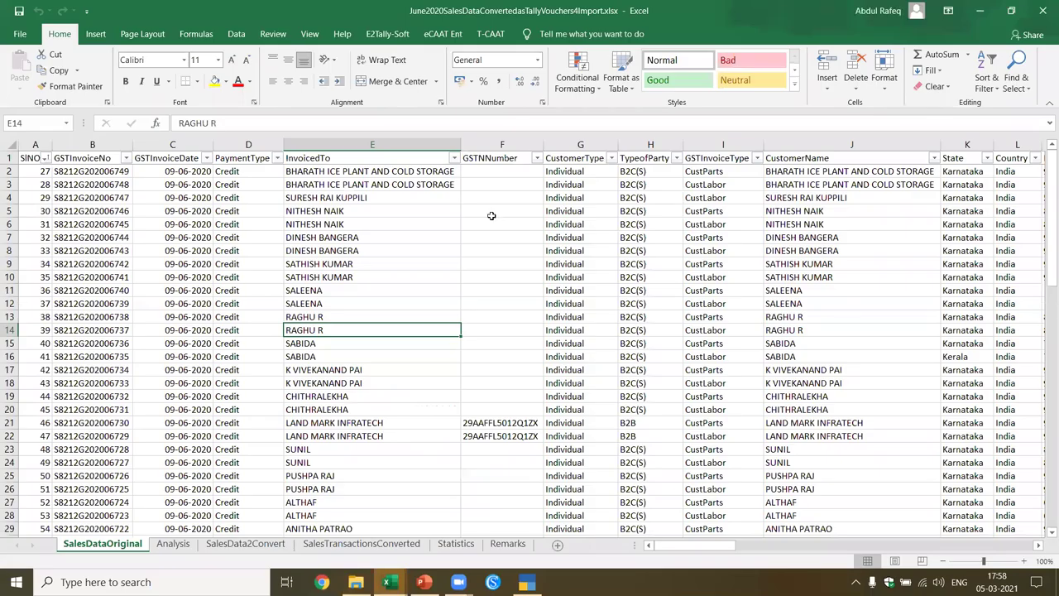
# Step: Examine the original sales data's column headings from SlNo through the spares amounts on the SalesDataOriginal sheet, ending back at SlNo
pyautogui.click(321, 250)
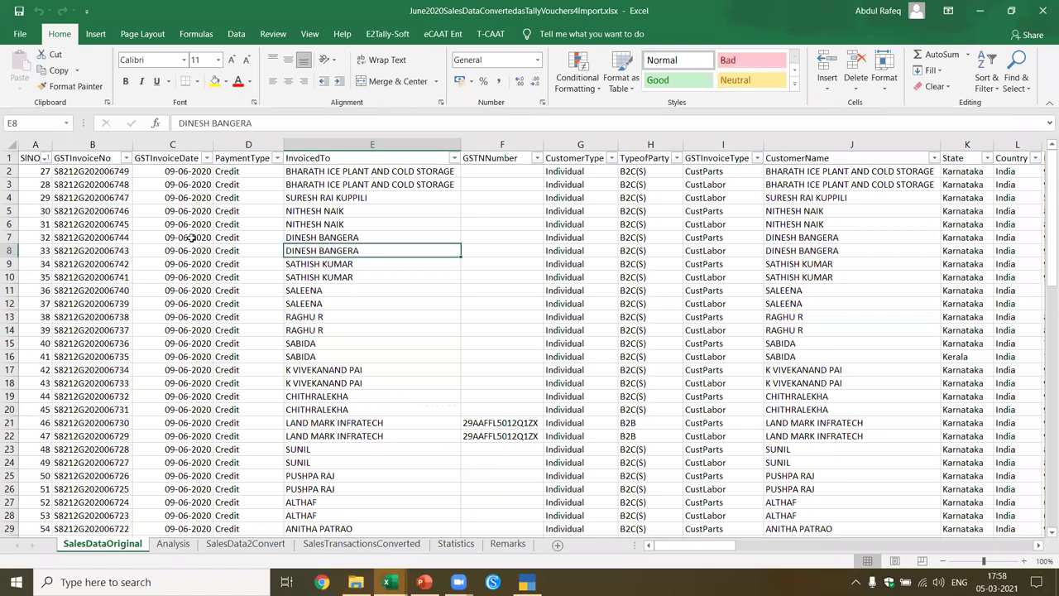
pyautogui.click(79, 186)
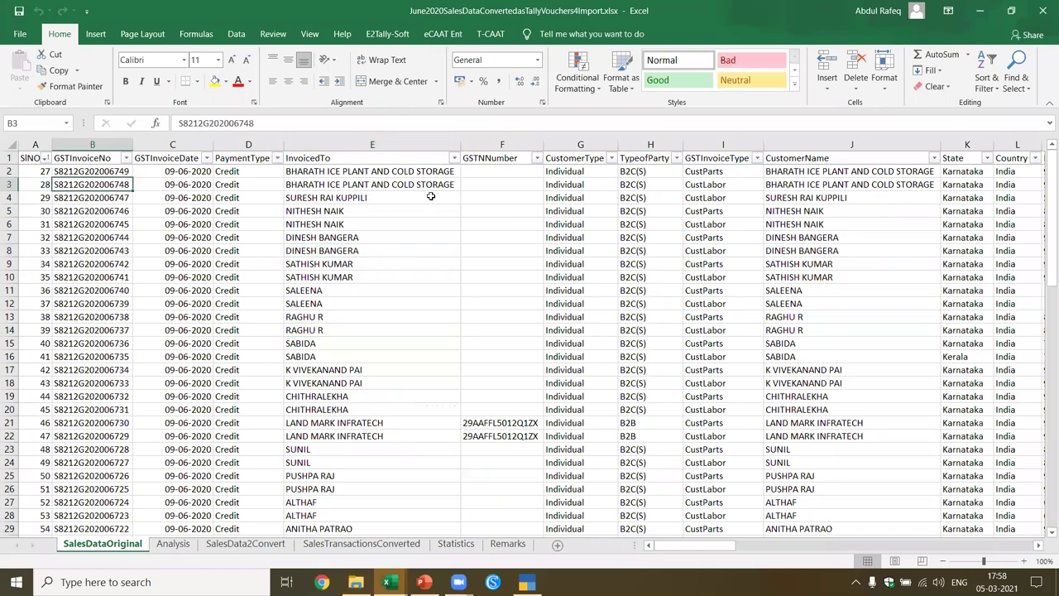
pyautogui.click(314, 168)
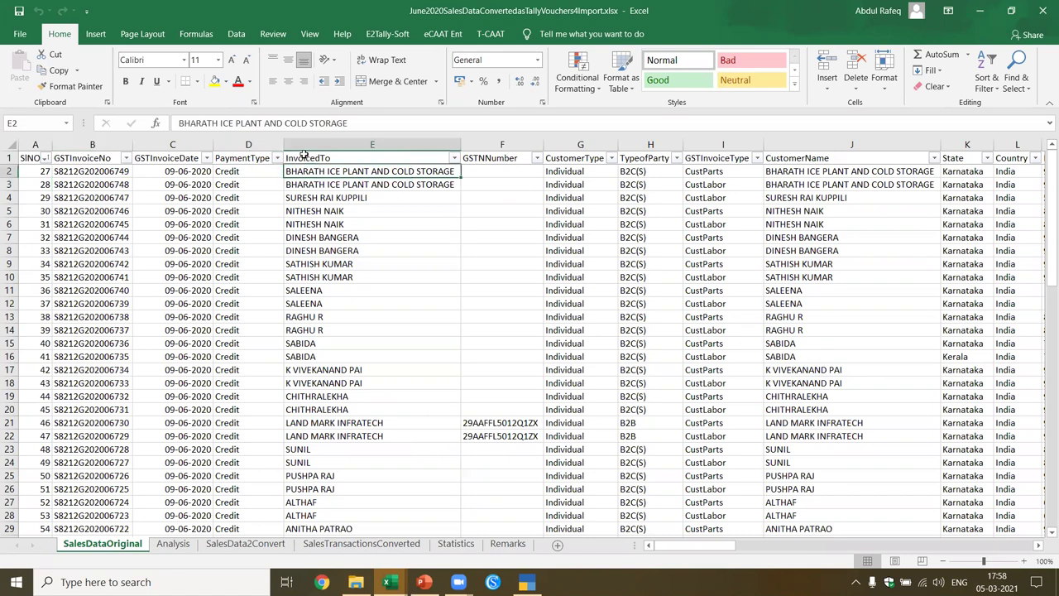
pyautogui.press('Up')
pyautogui.press('Right')
pyautogui.press('Right')
pyautogui.press('Right')
pyautogui.press('Right')
pyautogui.press('Right')
pyautogui.press('Right')
pyautogui.press('Right')
pyautogui.press('Right')
pyautogui.press('Right')
pyautogui.press('Right')
pyautogui.press('Right')
pyautogui.press('Right')
pyautogui.press('Right')
pyautogui.press('Right')
pyautogui.press('Right')
pyautogui.press('Right')
pyautogui.press('Right')
pyautogui.press('Right')
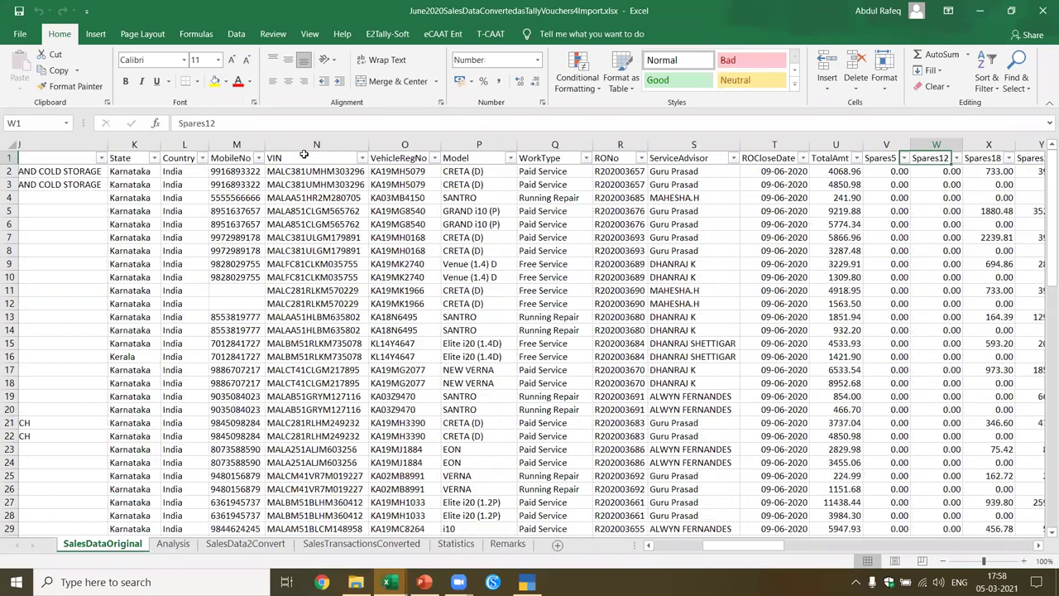
pyautogui.press('Right')
pyautogui.press('Right')
pyautogui.press('Right')
pyautogui.press('Left')
pyautogui.click(303, 155)
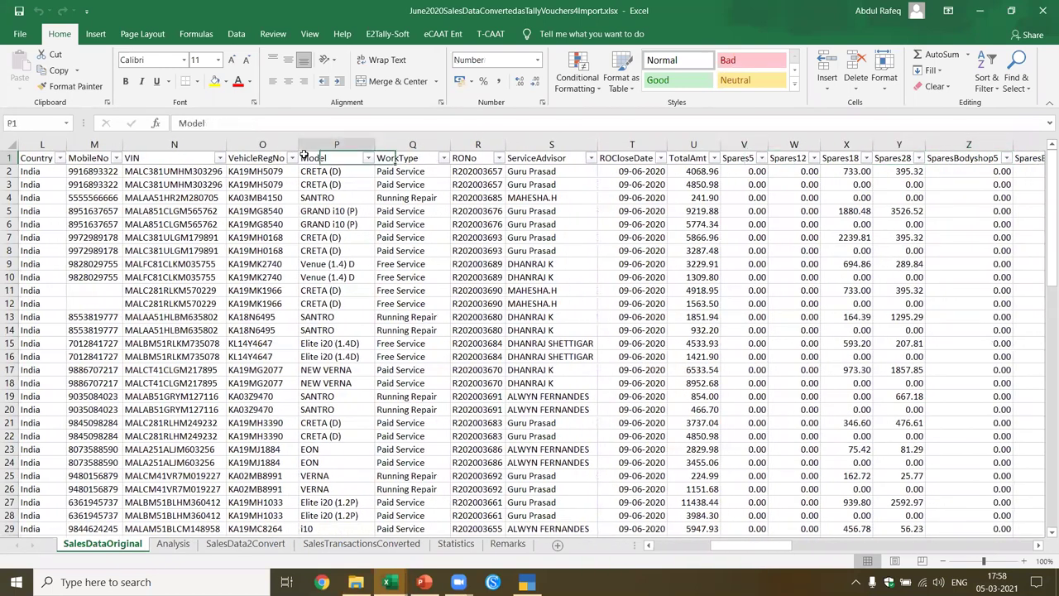
pyautogui.press('Left')
pyautogui.press('Left')
pyautogui.press('Left')
pyautogui.press('Left')
pyautogui.press('Left')
pyautogui.press('Left')
pyautogui.press('Left')
pyautogui.press('Left')
pyautogui.press('Left')
pyautogui.press('Left')
pyautogui.press('Left')
pyautogui.press('Left')
pyautogui.press('Left')
pyautogui.press('Left')
pyautogui.press('Left')
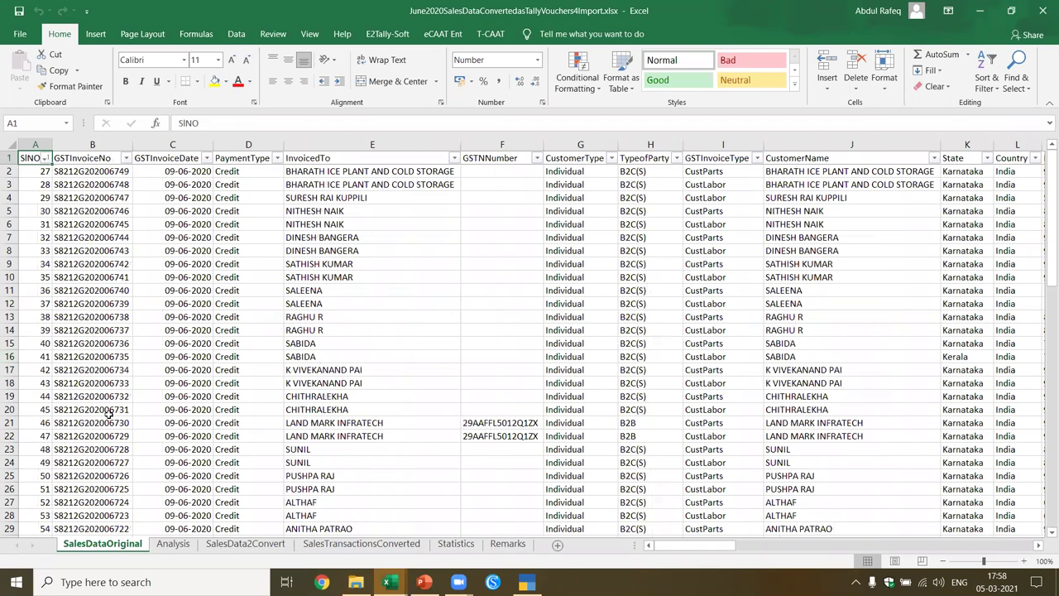
# Step: Review the field mapping on the Analysis sheet, the prepared data on SalesData2Convert and the vouchers on SalesTransactionsConverted
pyautogui.click(186, 543)
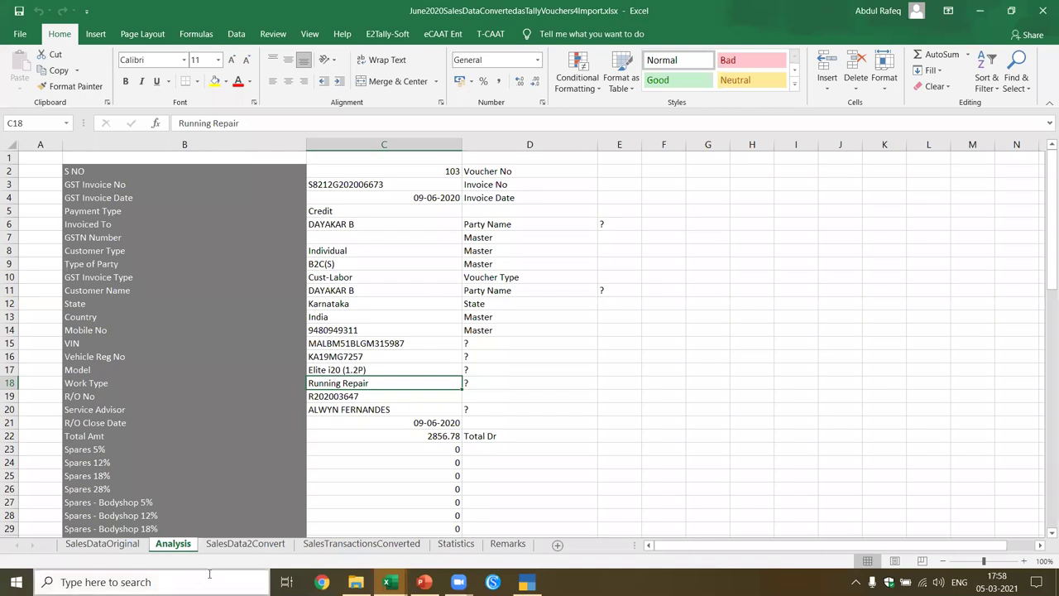
pyautogui.click(222, 548)
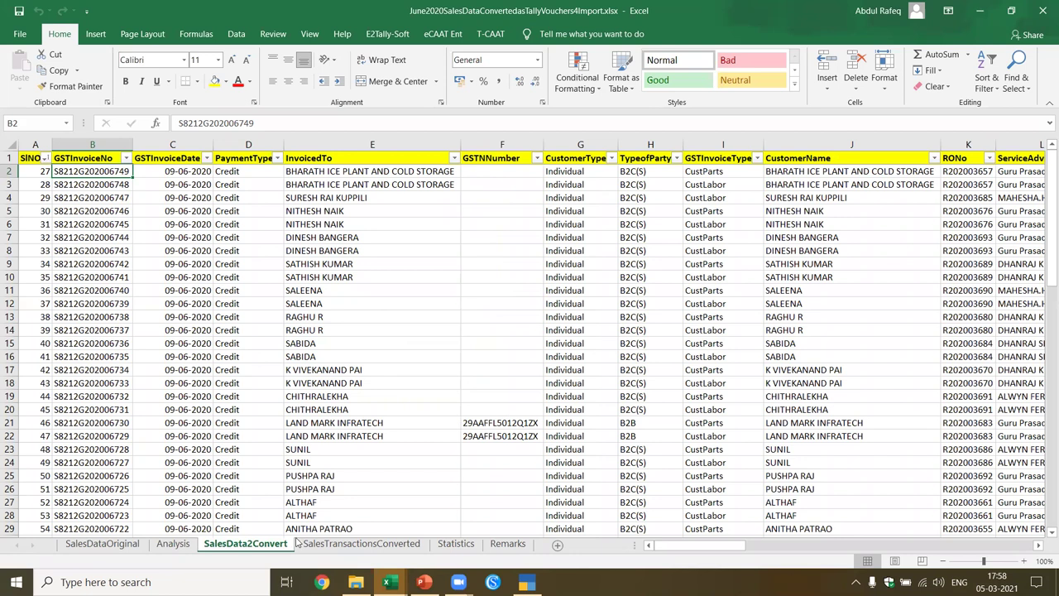
pyautogui.click(325, 546)
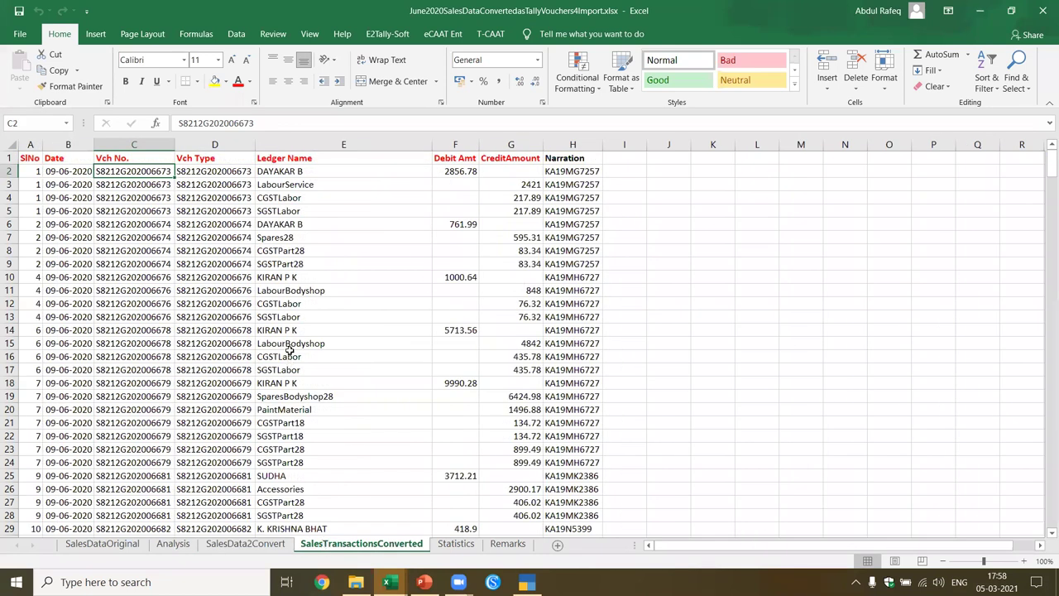
pyautogui.click(227, 303)
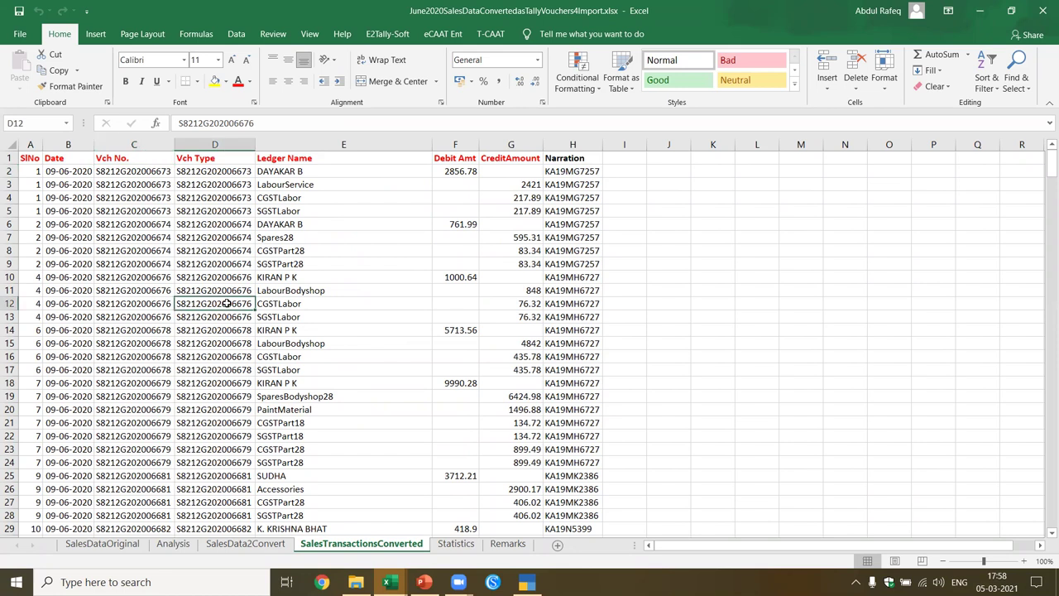
pyautogui.click(330, 263)
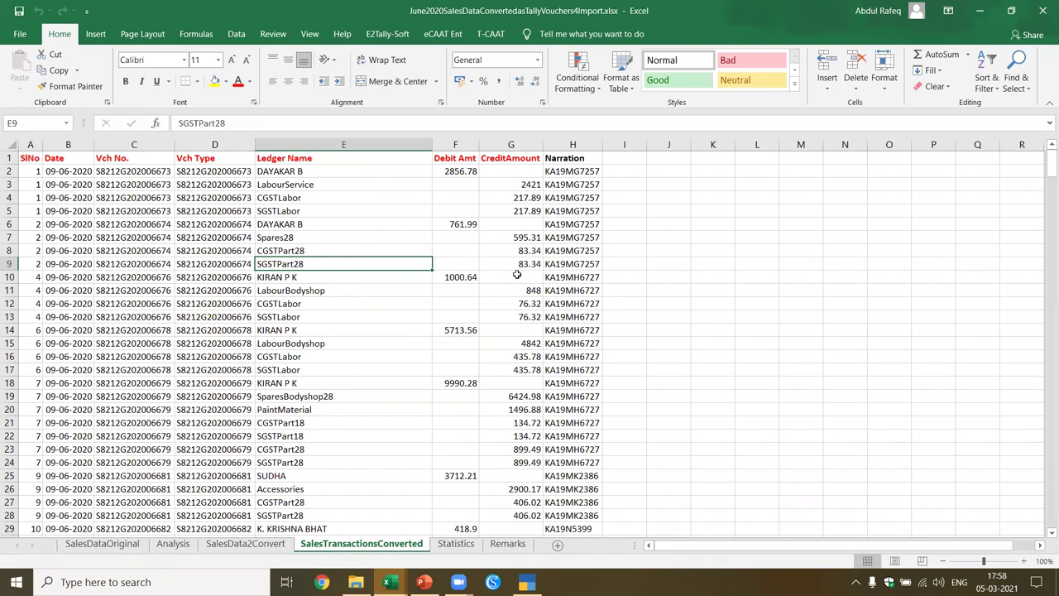
# Step: Compare SalesData2Convert with SalesTransactionsConverted again, and read the Statistics and Remarks sheets
pyautogui.click(245, 543)
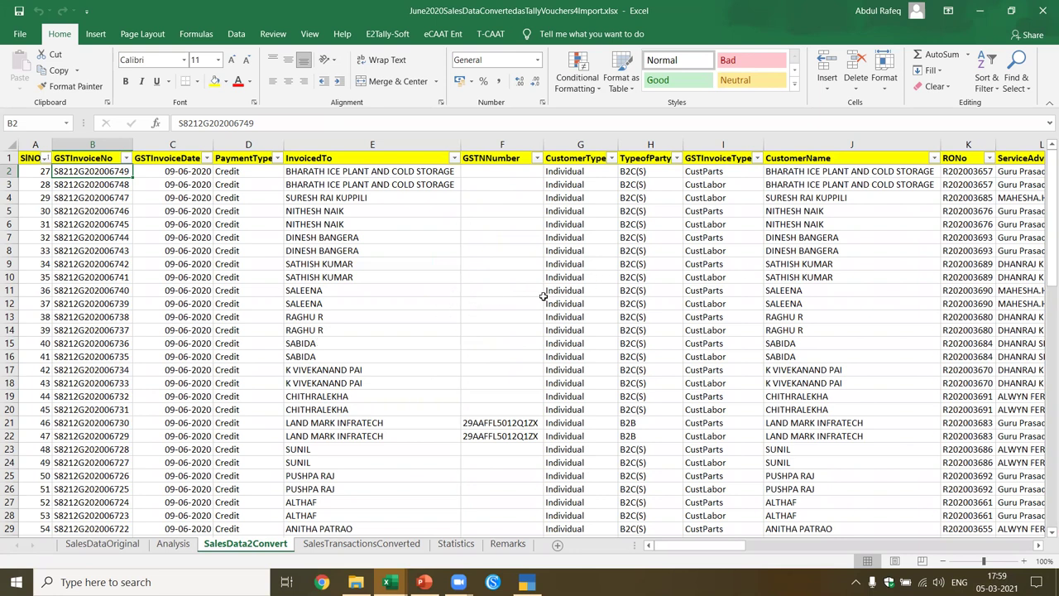
pyautogui.click(361, 544)
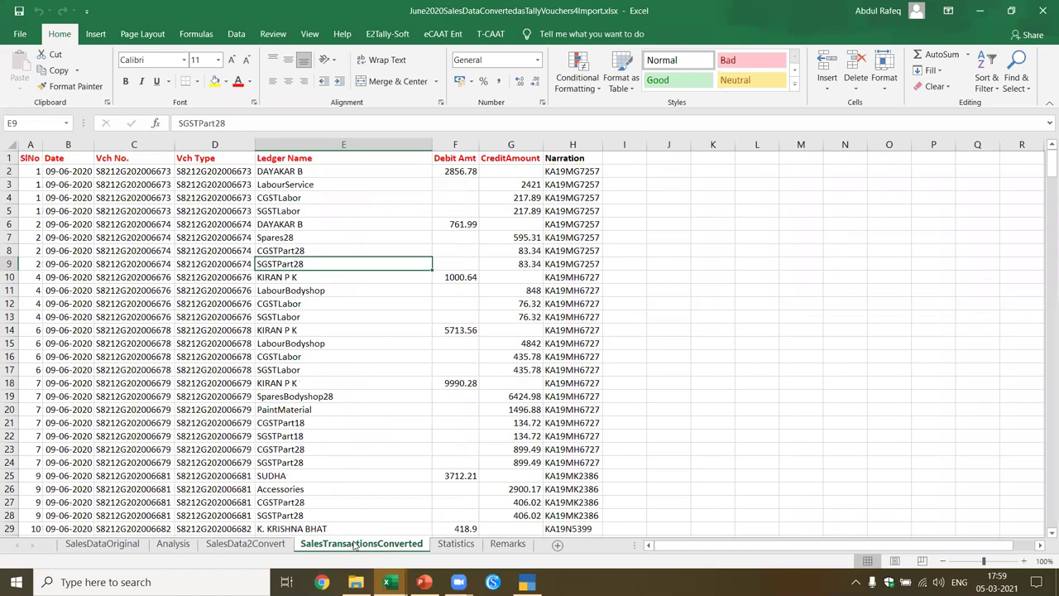
pyautogui.click(460, 546)
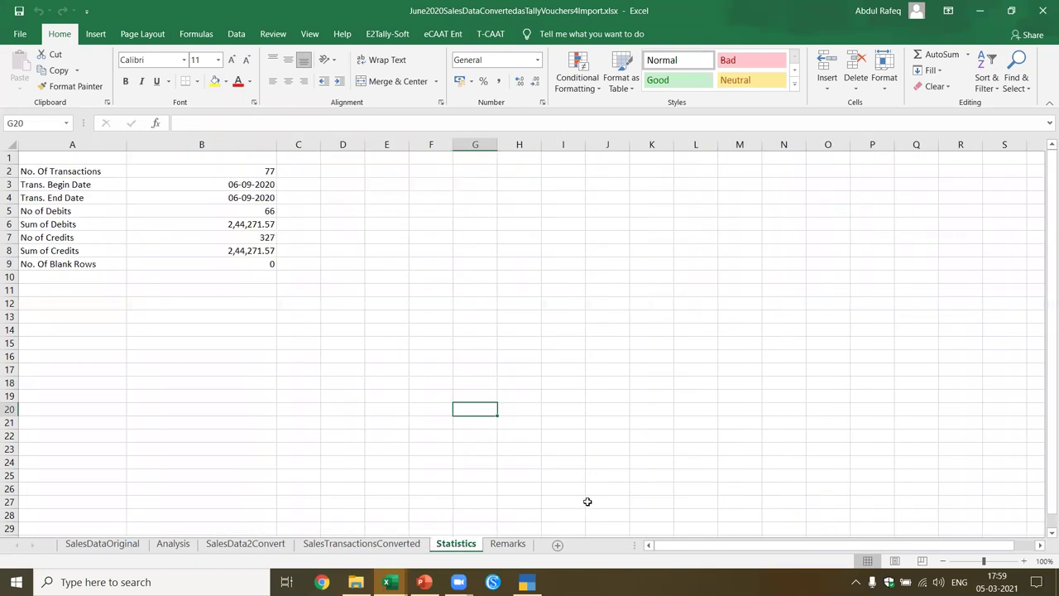
pyautogui.click(506, 544)
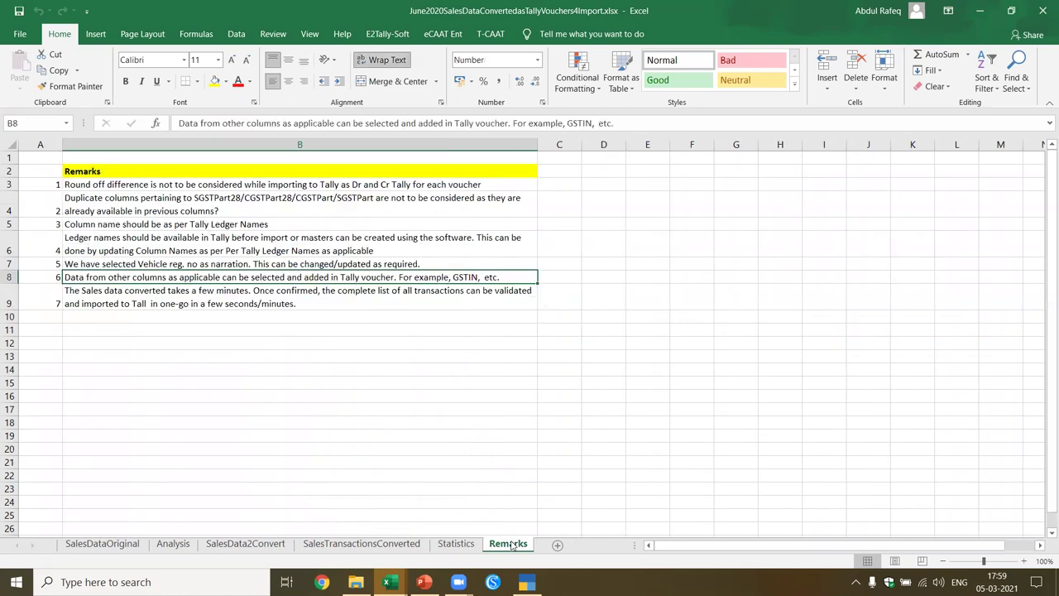